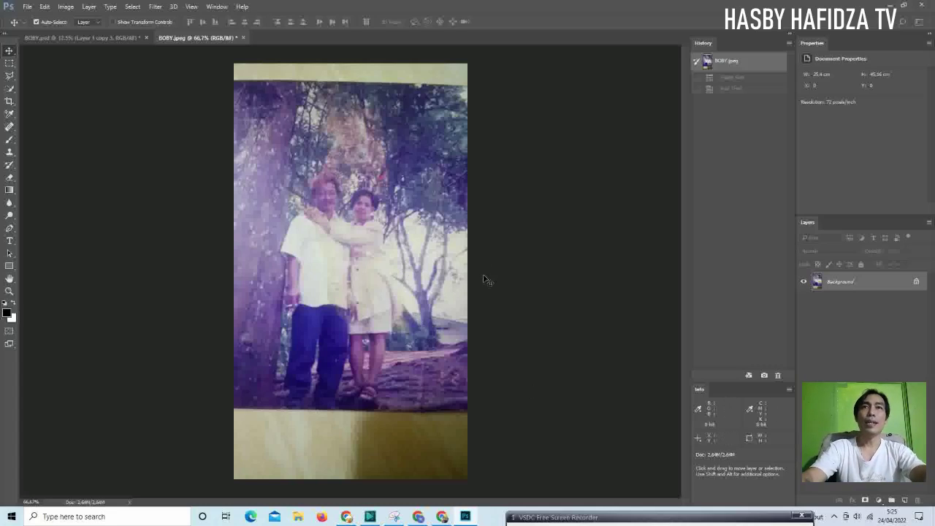
# Zoom and pan around the photo to inspect the couple's faces, shirt and dress
pyautogui.press('z')
pyautogui.click(373, 216)
pyautogui.click(374, 216)
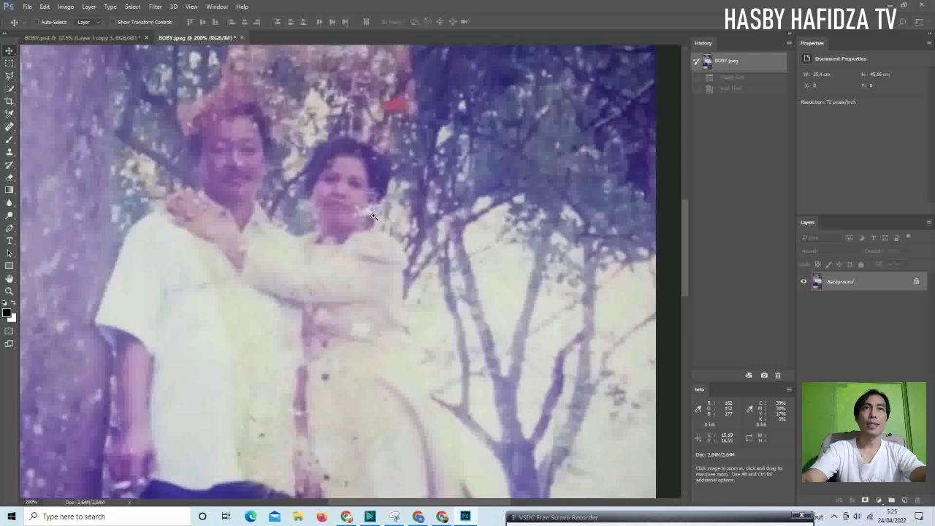
pyautogui.keyDown('alt'); pyautogui.click(352, 232); pyautogui.keyUp('alt')
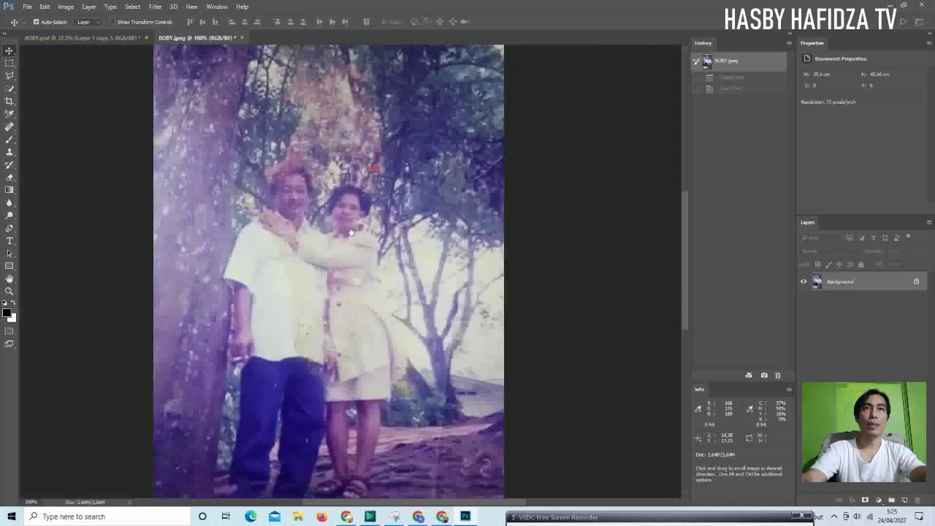
pyautogui.moveTo(545, 257); pyautogui.dragTo(565, 257)
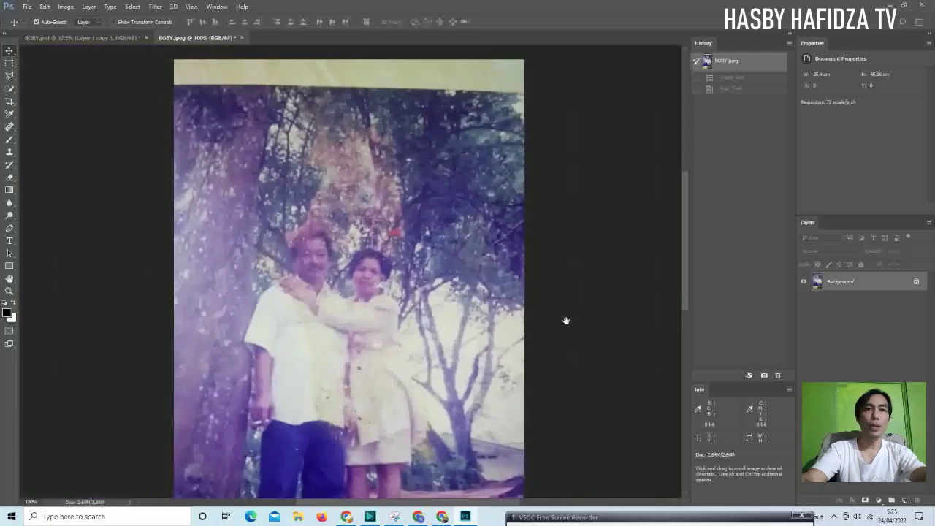
pyautogui.click(359, 203)
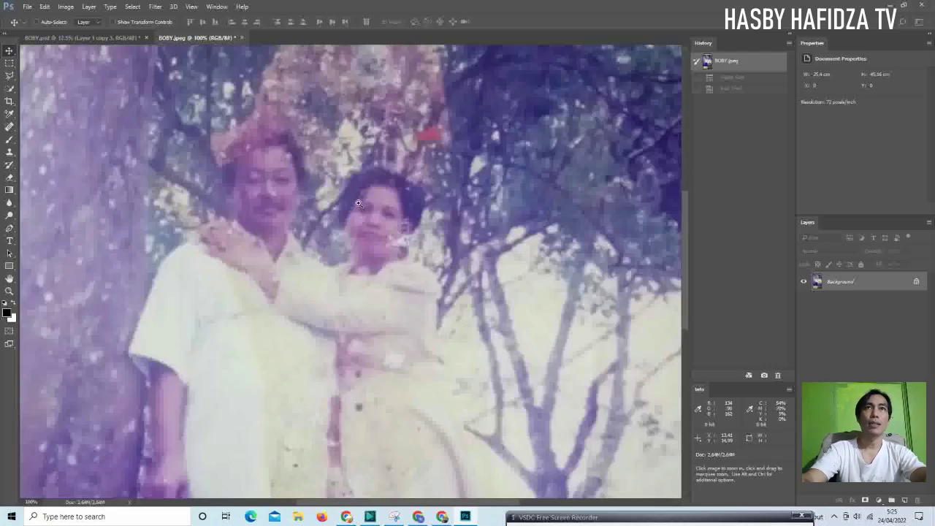
pyautogui.keyDown('alt'); pyautogui.click(359, 216); pyautogui.keyUp('alt')
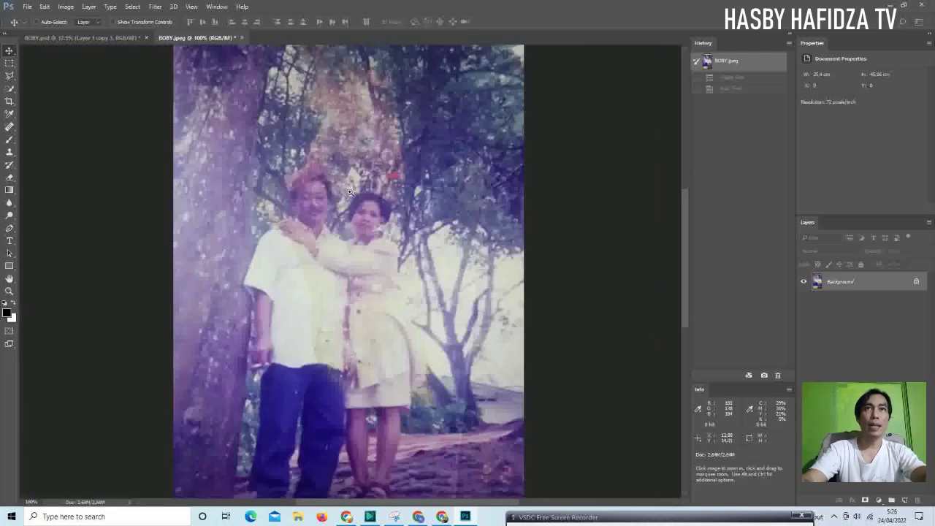
pyautogui.click(338, 144)
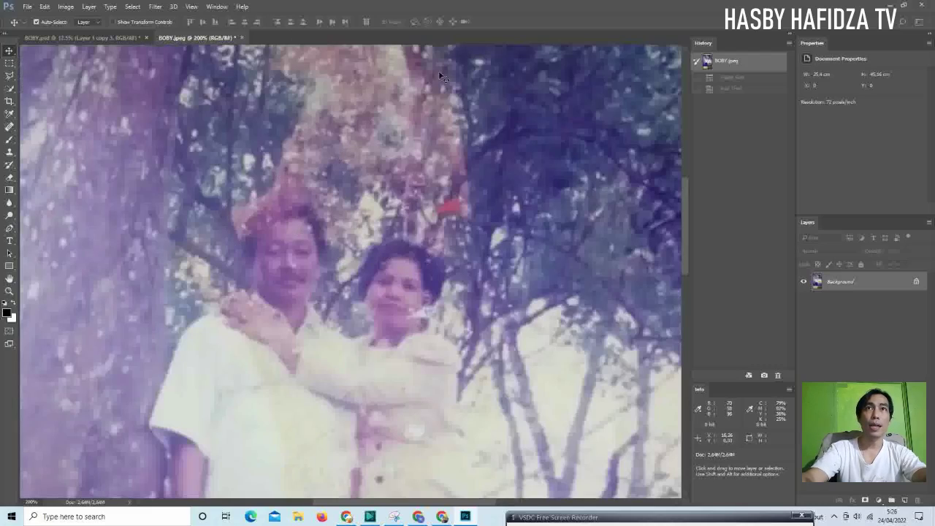
pyautogui.click(422, 325)
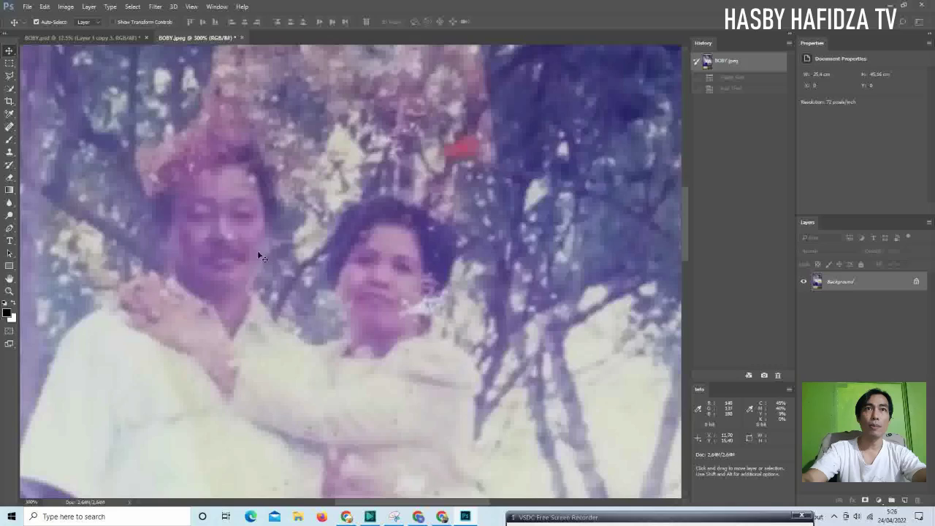
pyautogui.moveTo(332, 418); pyautogui.dragTo(331, 182)
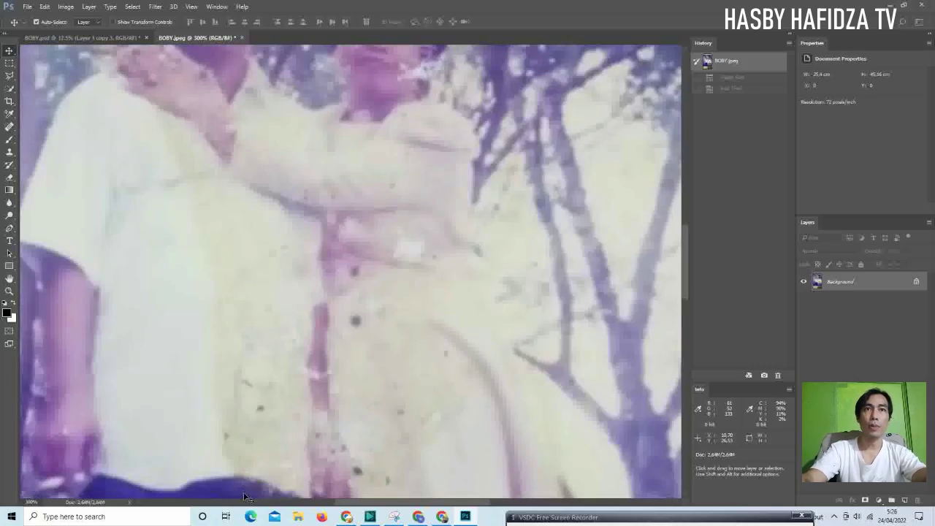
pyautogui.click(498, 330)
pyautogui.click(497, 331)
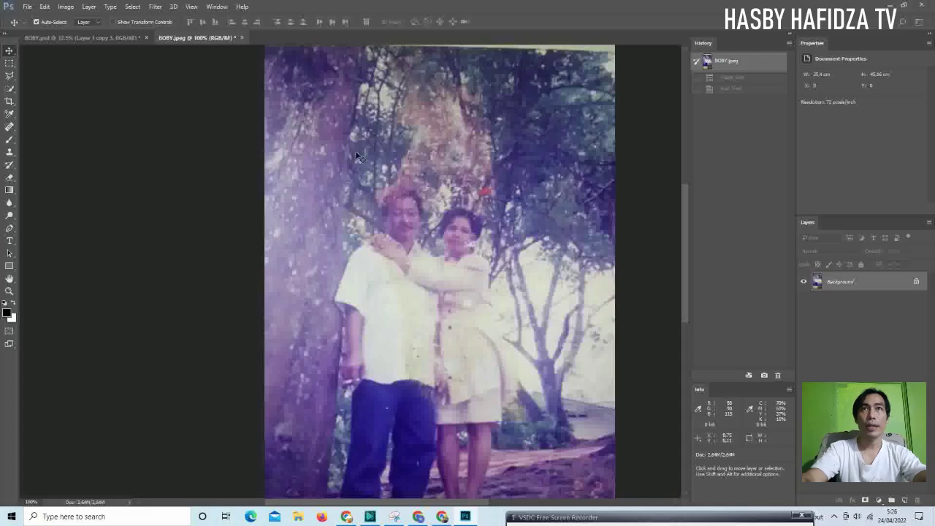
# Zoom in on the man's shoulder, collar, hand and face to examine details
pyautogui.hotkey('ctrl', 'space')
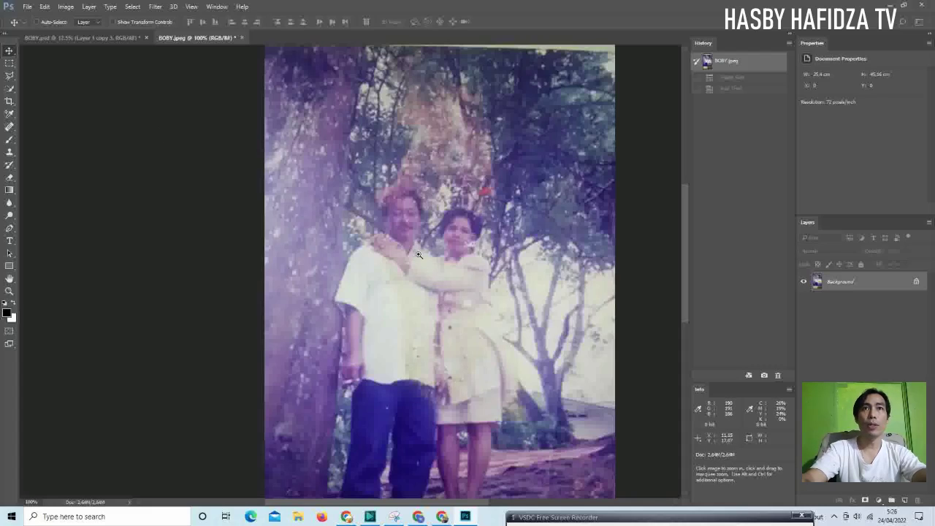
pyautogui.click(418, 254)
pyautogui.click(398, 238)
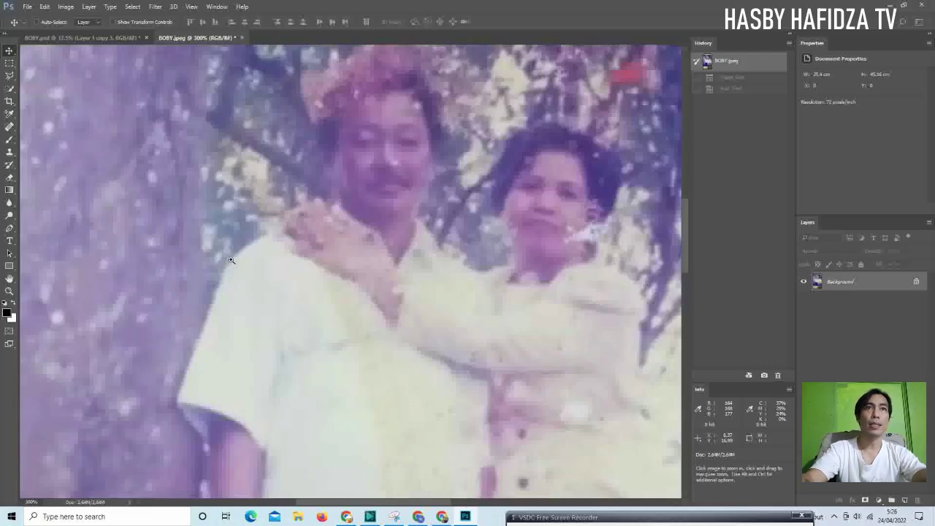
pyautogui.click(278, 261)
pyautogui.click(257, 266)
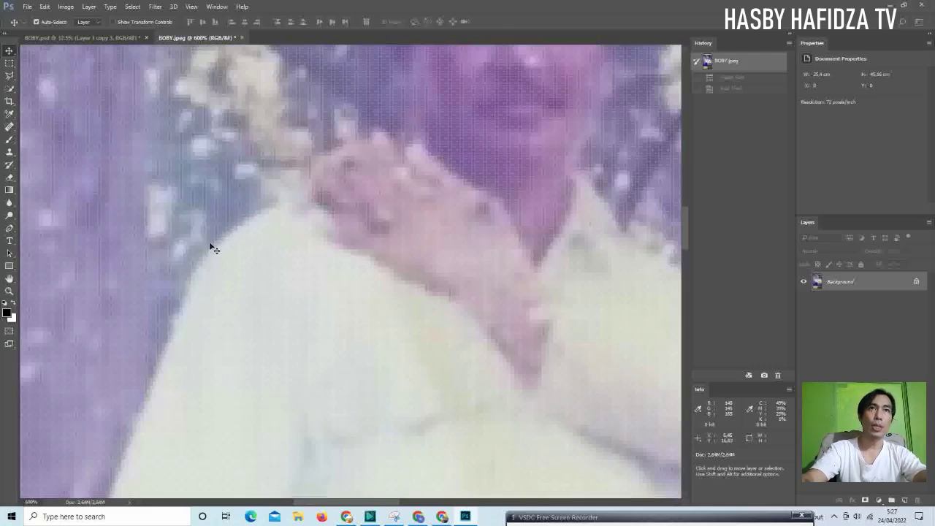
pyautogui.click(230, 264)
pyautogui.keyDown('alt'); pyautogui.click(230, 262); pyautogui.keyUp('alt')
pyautogui.press('v')
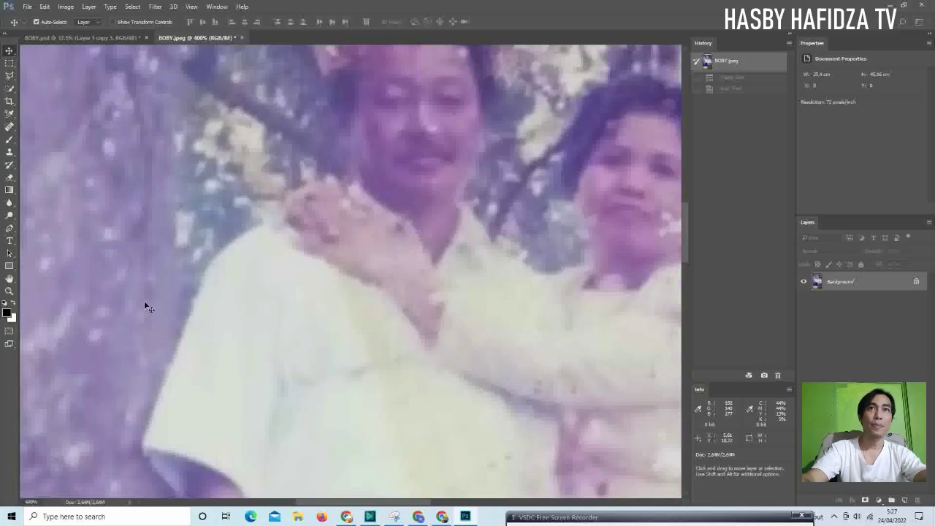
pyautogui.press('space')
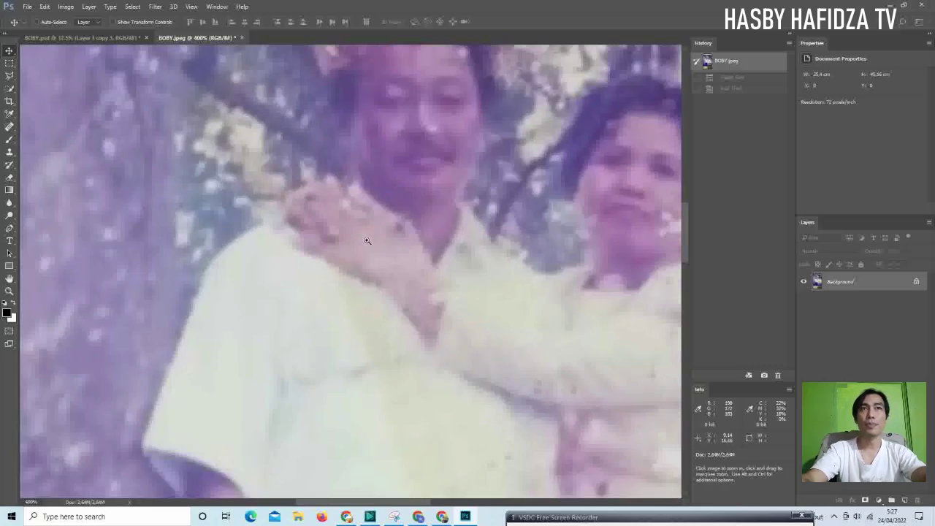
pyautogui.keyDown('alt'); pyautogui.click(379, 241); pyautogui.keyUp('alt')
pyautogui.click(412, 189)
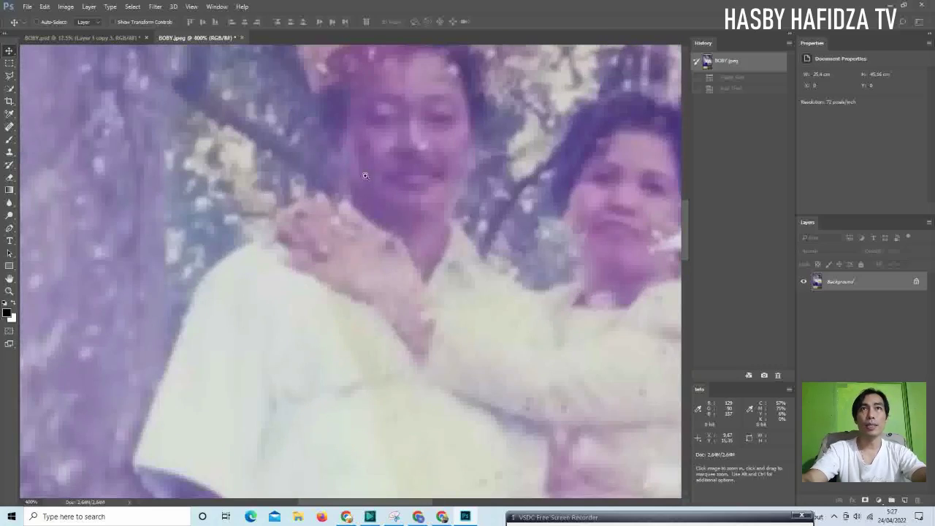
pyautogui.click(635, 233)
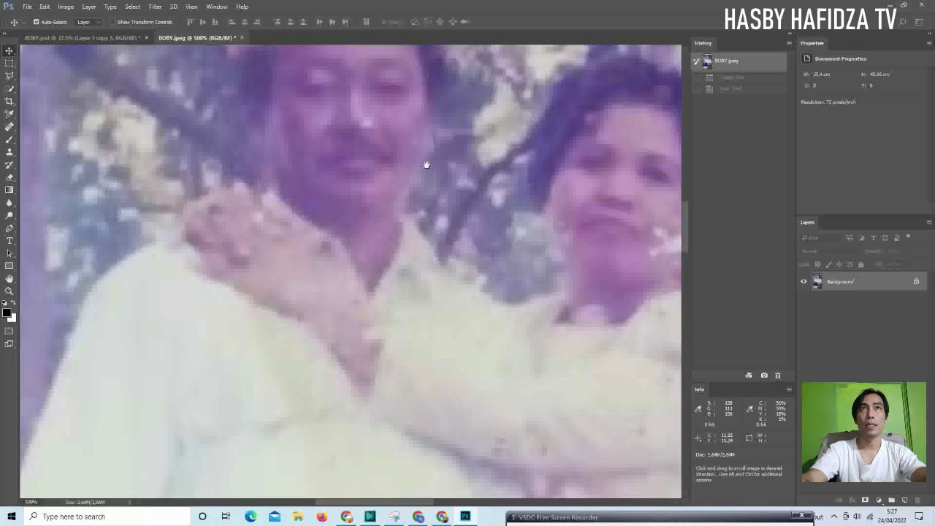
pyautogui.keyDown('alt'); pyautogui.click(458, 169); pyautogui.keyUp('alt')
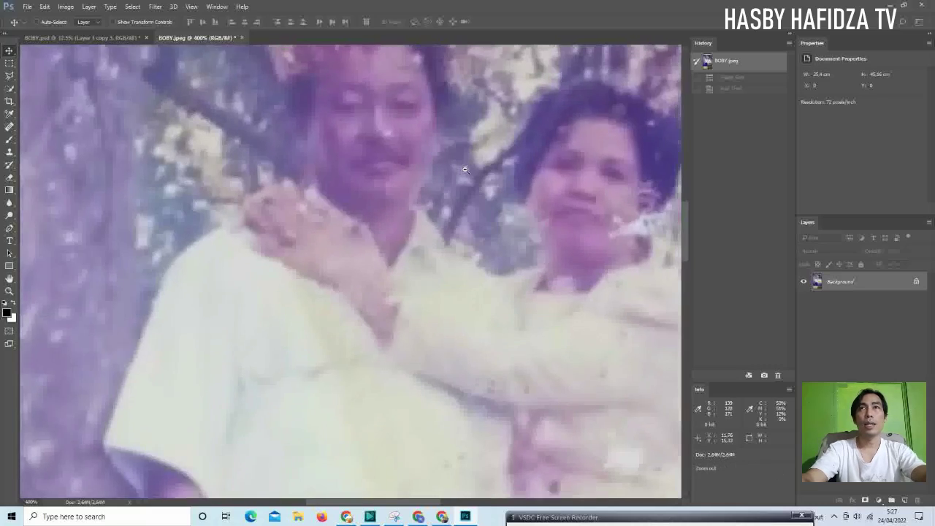
pyautogui.keyDown('alt'); pyautogui.click(607, 204); pyautogui.keyUp('alt')
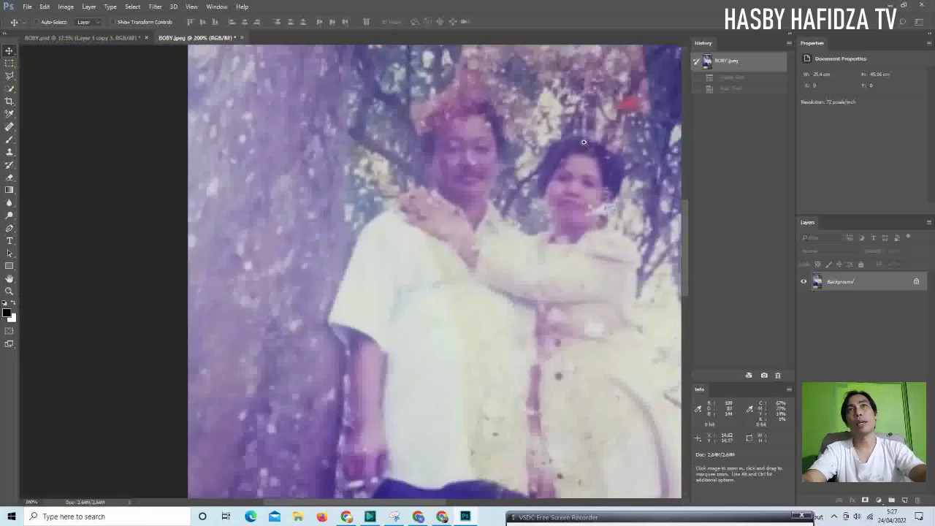
pyautogui.click(488, 99)
pyautogui.click(499, 99)
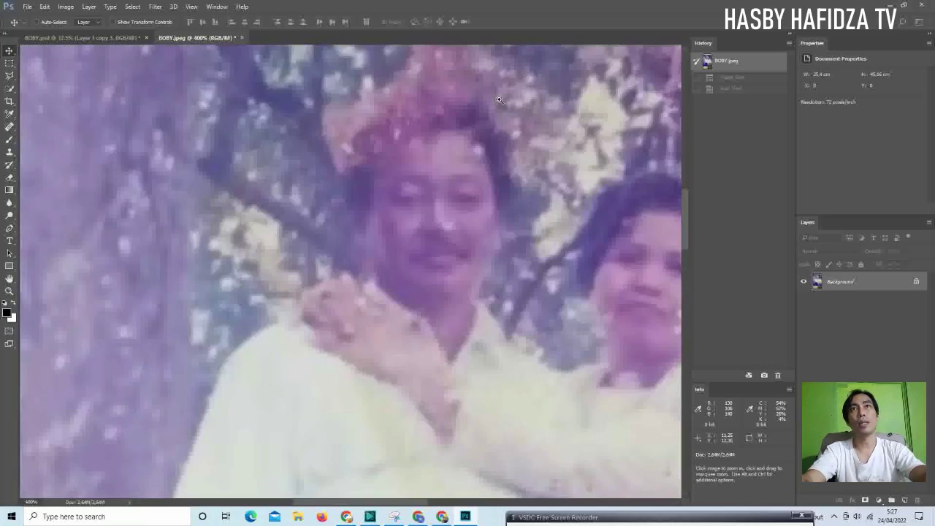
pyautogui.click(500, 115)
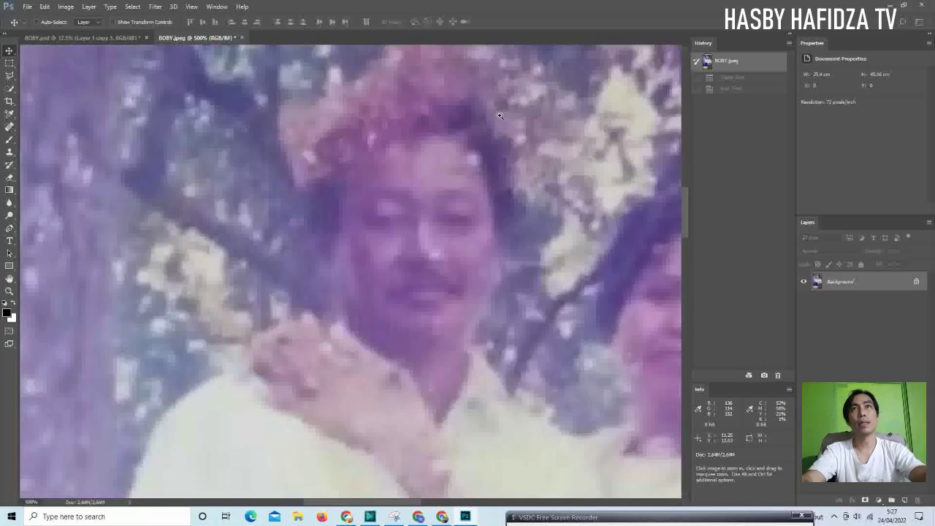
pyautogui.keyDown('alt'); pyautogui.click(553, 184); pyautogui.keyUp('alt')
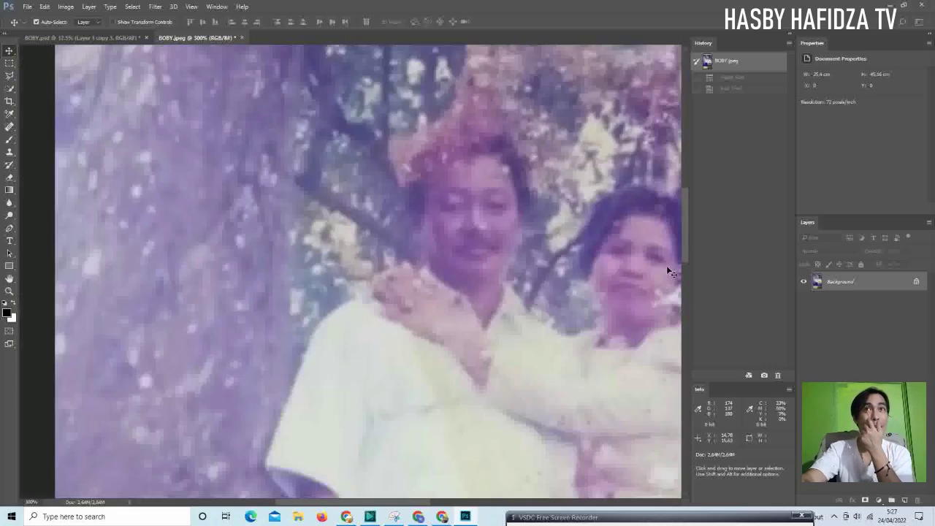
pyautogui.hscroll(5, 438, 183)
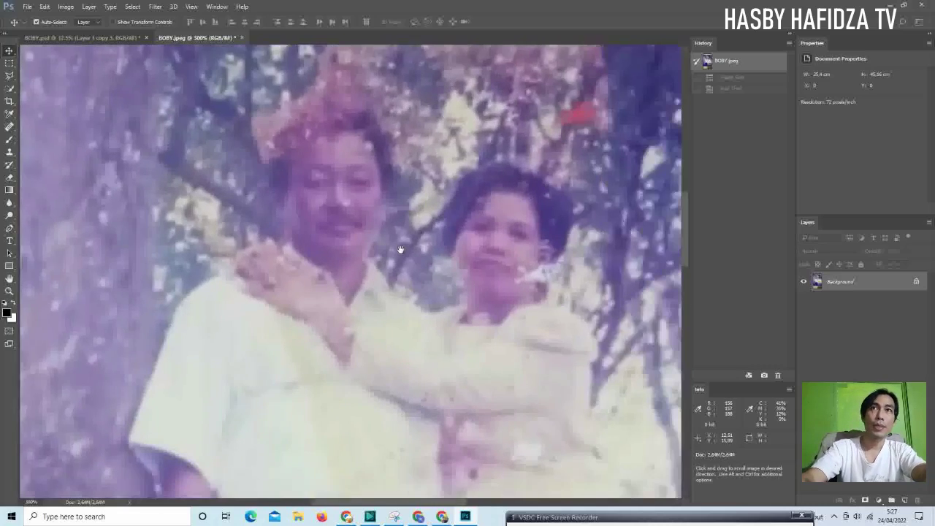
pyautogui.hscroll(2, 307, 130)
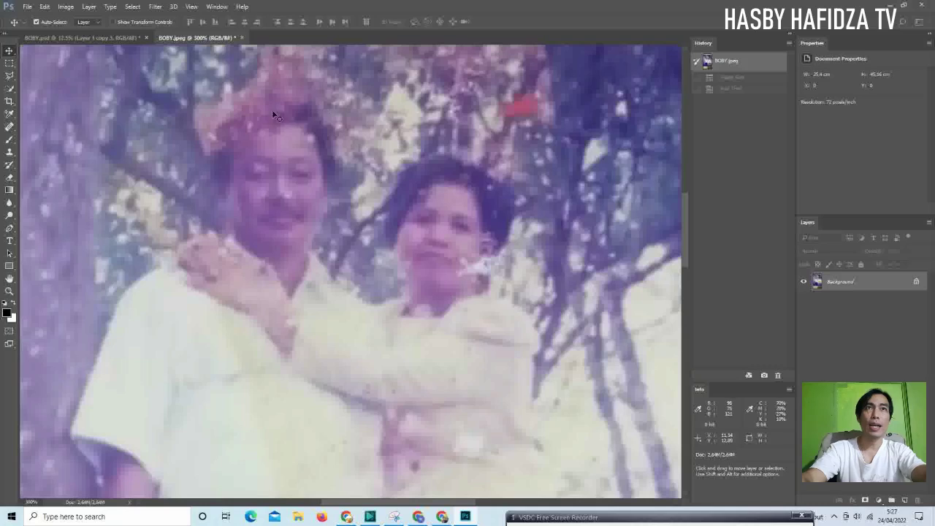
# Zoom into the shirt, trousers and the woman's face, then back out to the whole photo
pyautogui.press('z')
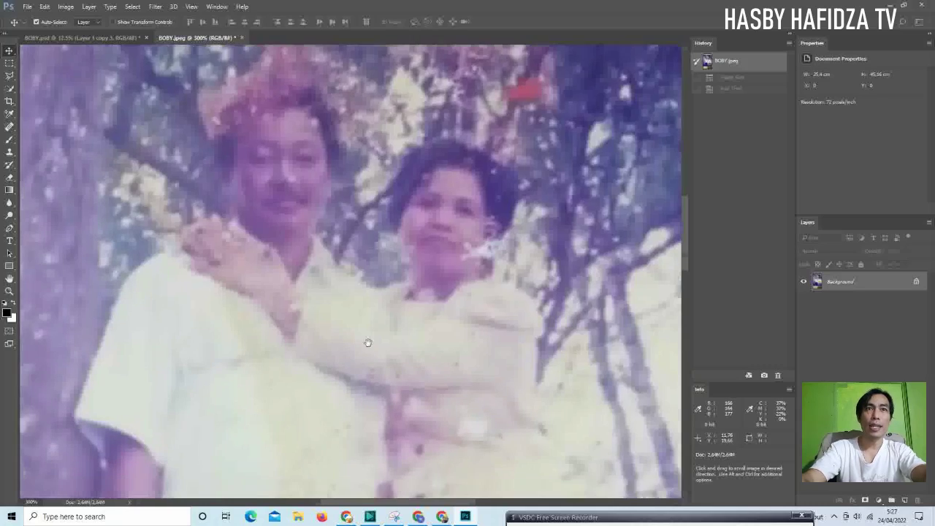
pyautogui.click(367, 340)
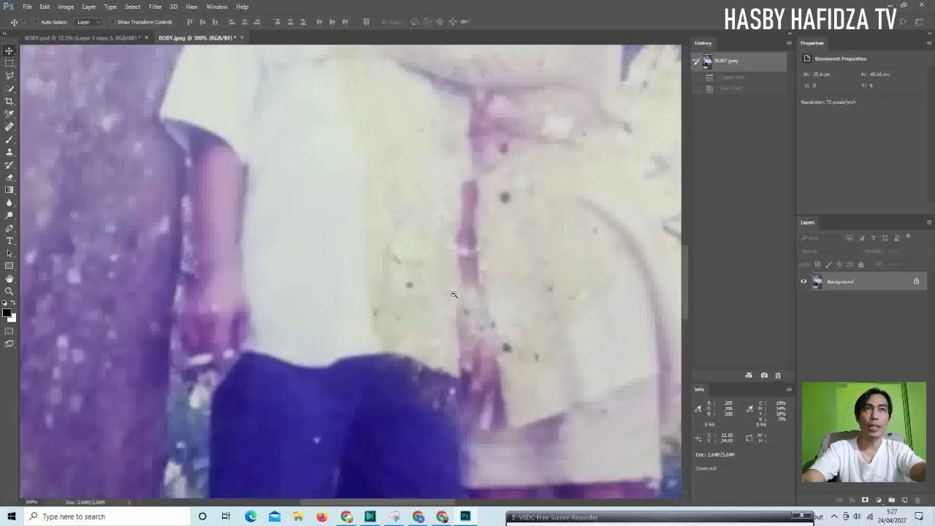
pyautogui.keyDown('alt'); pyautogui.click(453, 293); pyautogui.keyUp('alt')
pyautogui.moveTo(426, 183); pyautogui.dragTo(415, 274)
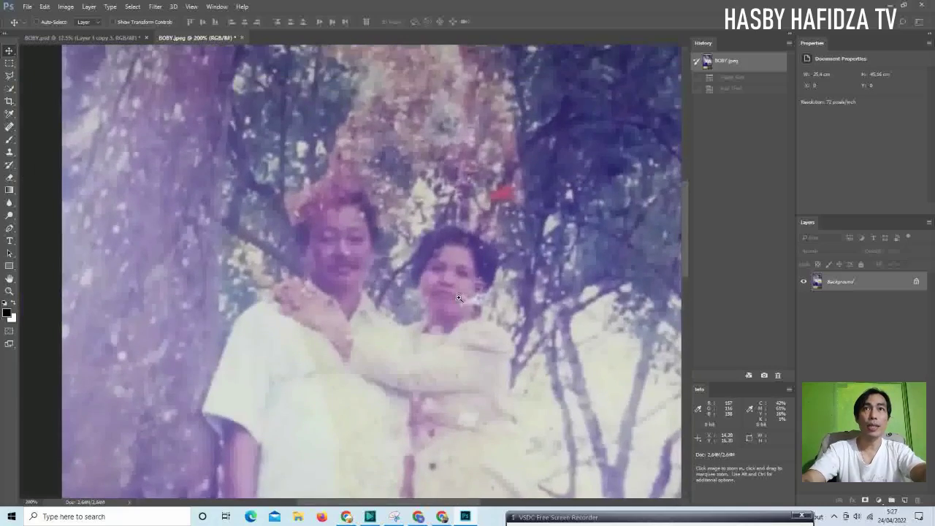
pyautogui.click(458, 293)
pyautogui.click(459, 292)
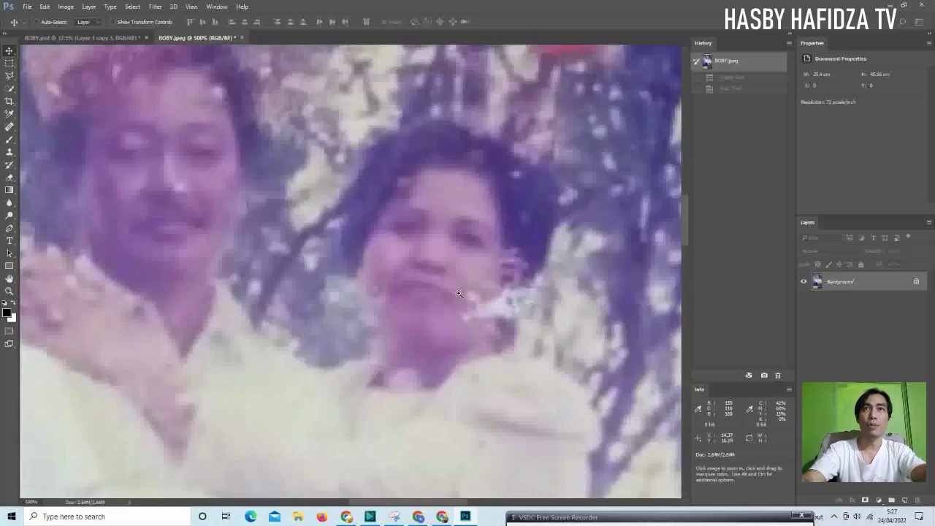
pyautogui.click(459, 293)
pyautogui.keyDown('alt'); pyautogui.click(459, 293); pyautogui.keyUp('alt')
pyautogui.keyDown('alt'); pyautogui.click(458, 293); pyautogui.keyUp('alt')
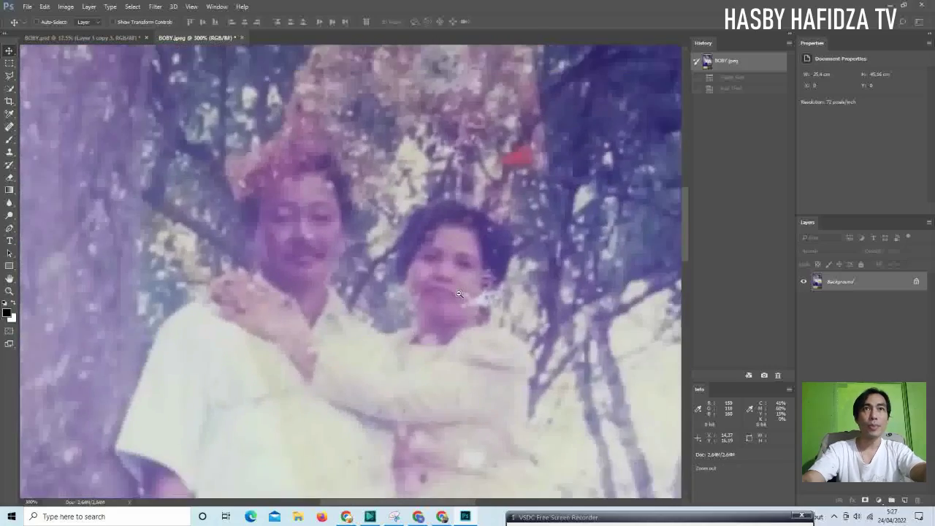
pyautogui.keyDown('alt'); pyautogui.click(458, 293); pyautogui.keyUp('alt')
pyautogui.press('h')
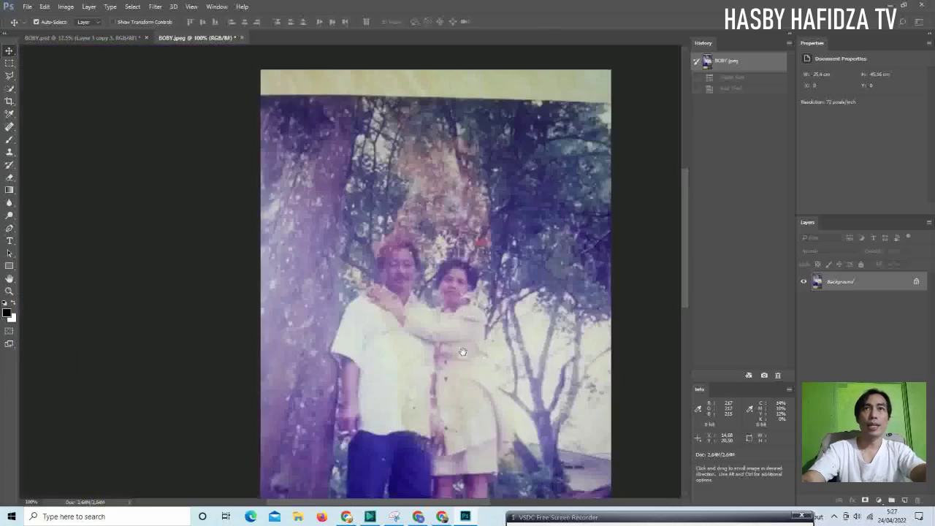
pyautogui.moveTo(462, 352); pyautogui.dragTo(447, 245)
pyautogui.keyDown('alt'); pyautogui.click(446, 244); pyautogui.keyUp('alt')
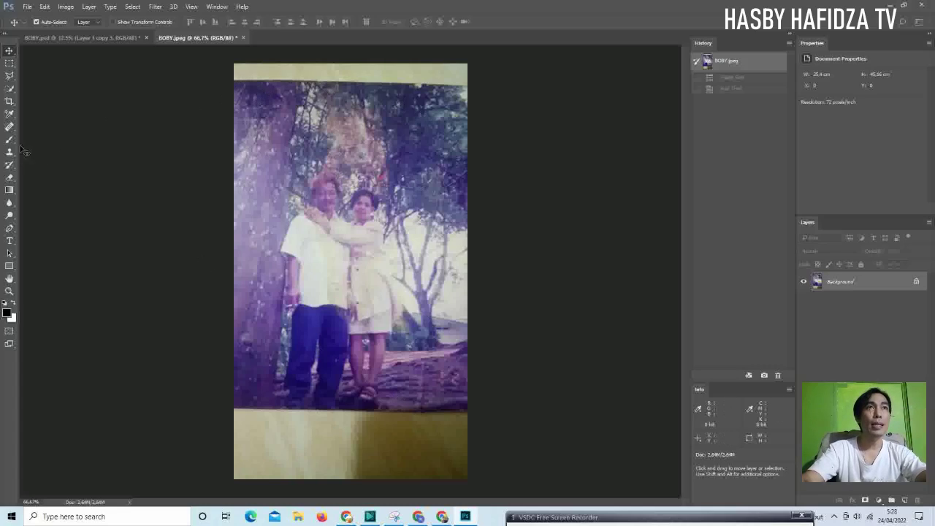
# Crop the image to the photo edges, cutting off the pale strips at top and bottom
pyautogui.click(10, 103)
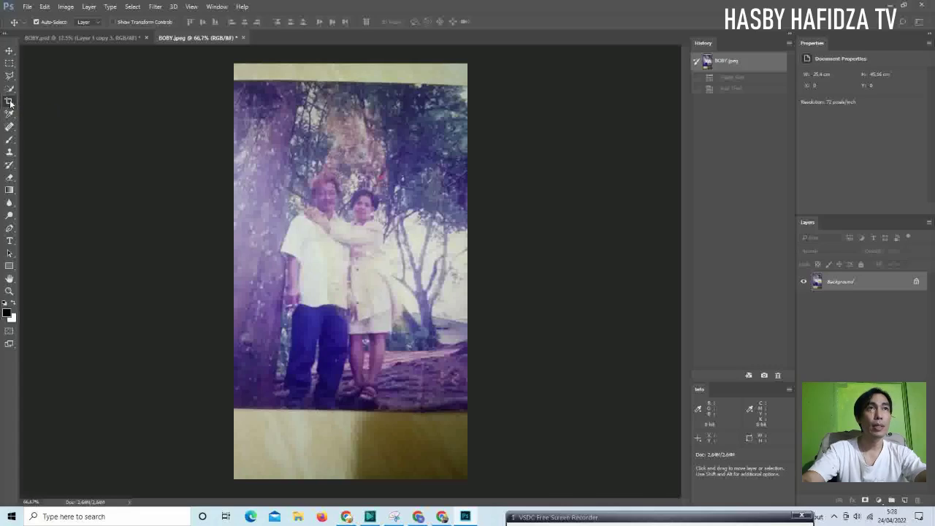
pyautogui.click(44, 101)
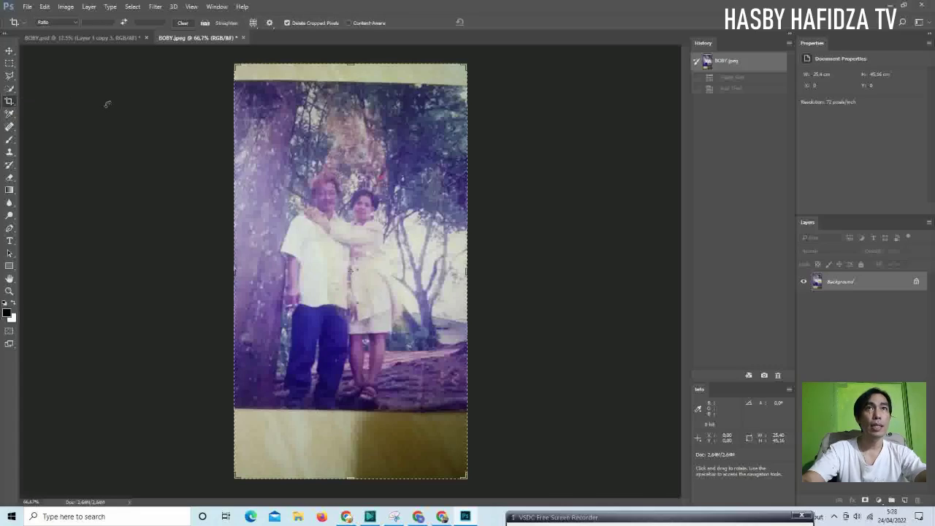
pyautogui.moveTo(350, 63); pyautogui.dragTo(350, 88)
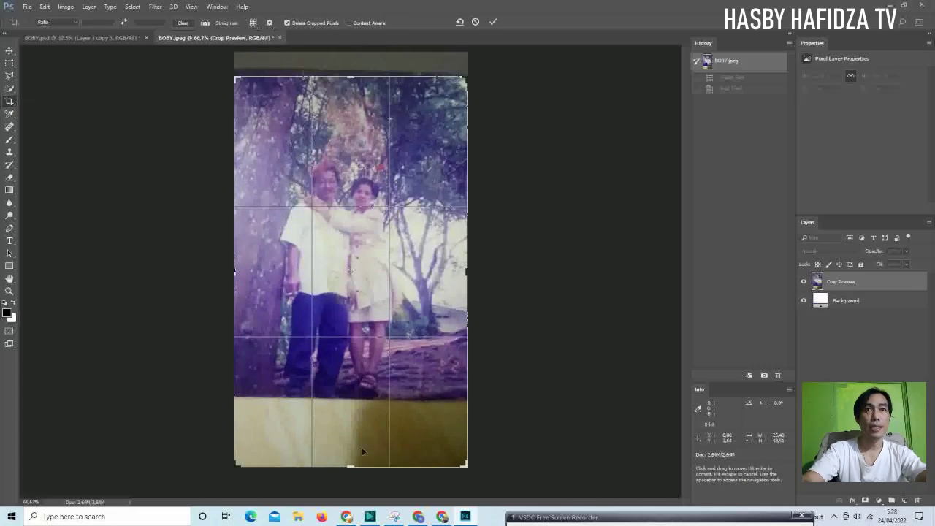
pyautogui.moveTo(351, 465); pyautogui.dragTo(364, 429)
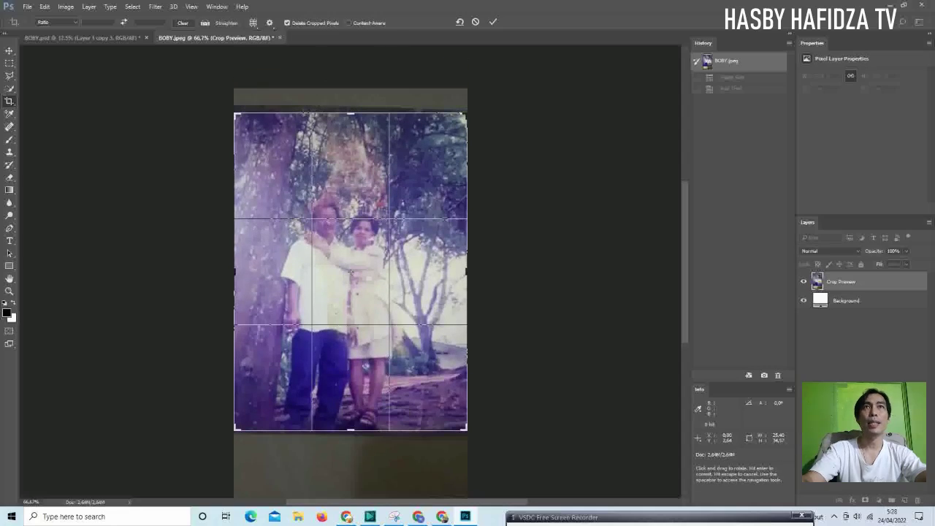
pyautogui.press('Return')
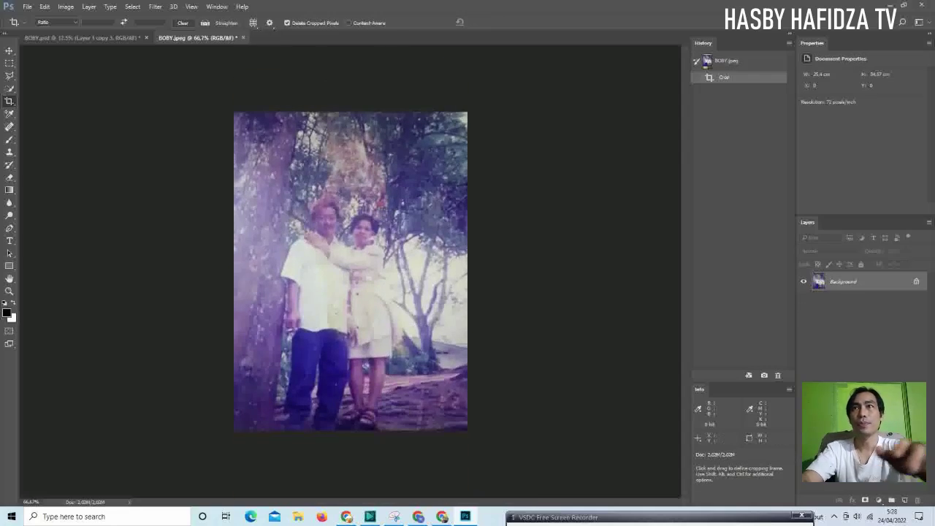
pyautogui.hotkey('ctrl', 'space')
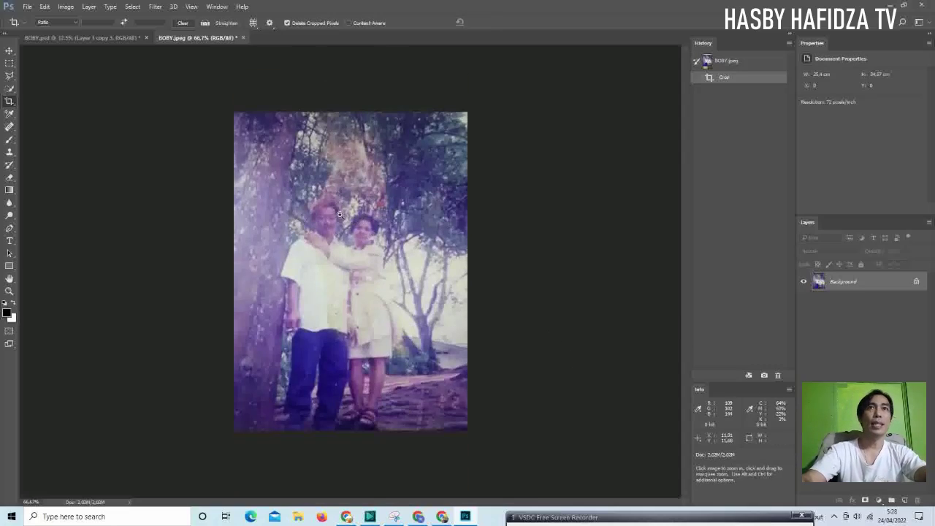
pyautogui.click(340, 214)
# Zoom in on the man's face to 500% to judge blur and noise
pyautogui.click(343, 228)
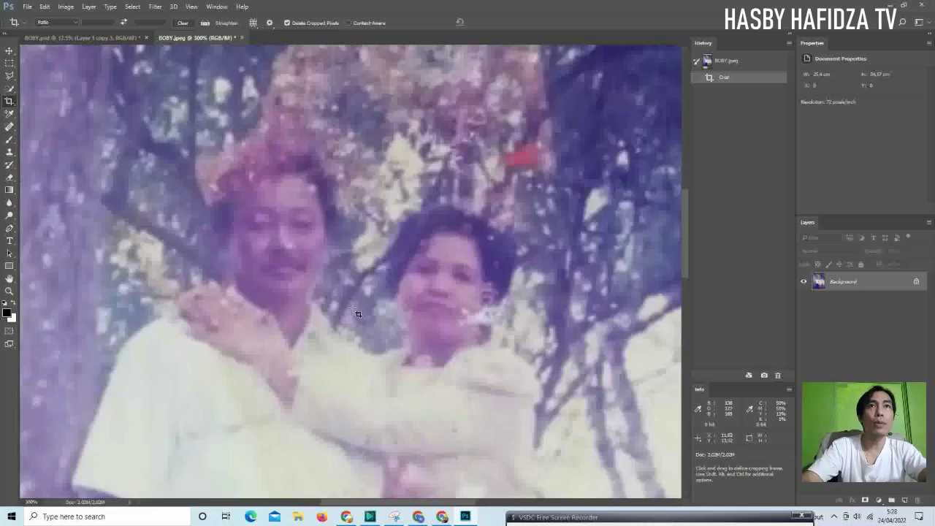
pyautogui.click(290, 248)
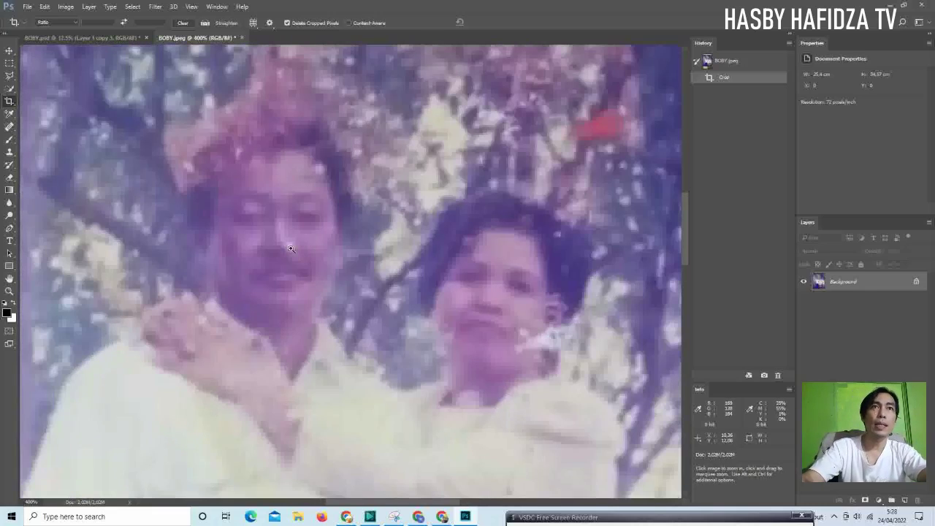
pyautogui.click(291, 249)
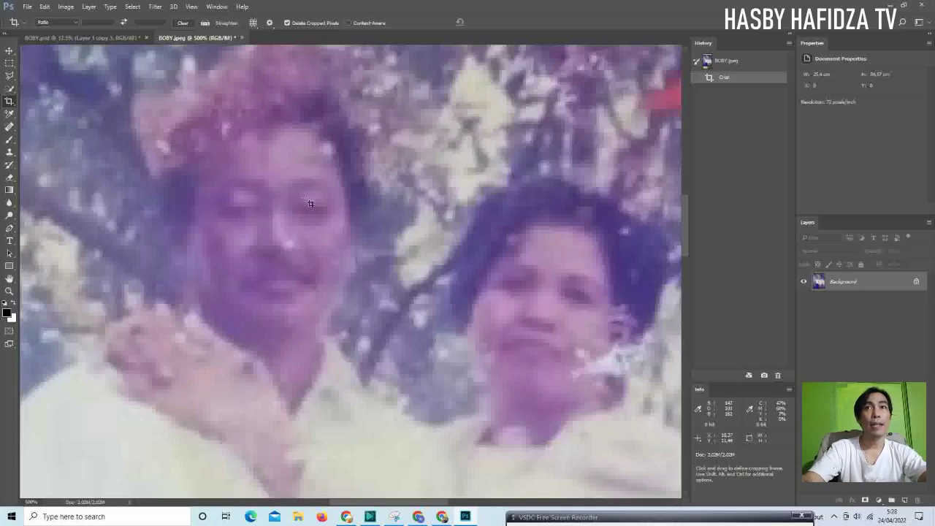
# Resize the image in Image Size to 25600 × 34028 pixels at 300 pixels/inch
pyautogui.click(65, 7)
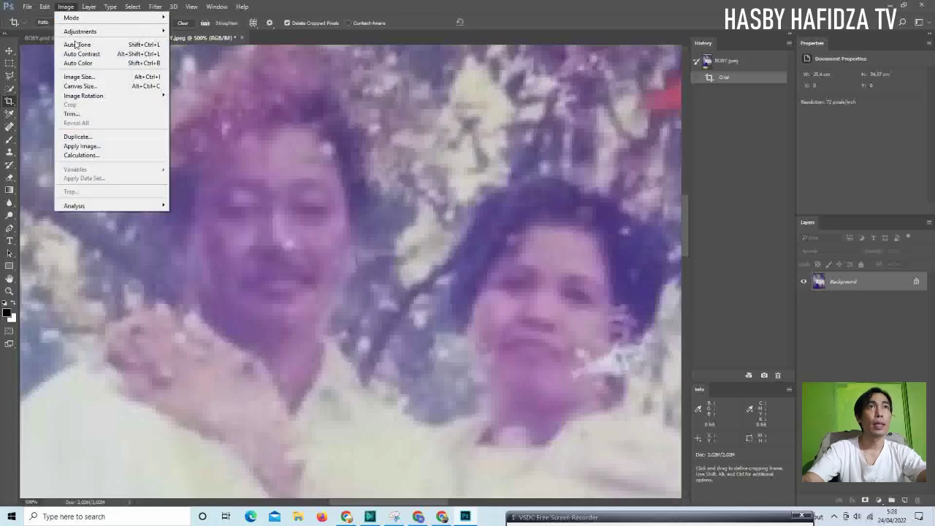
pyautogui.click(91, 76)
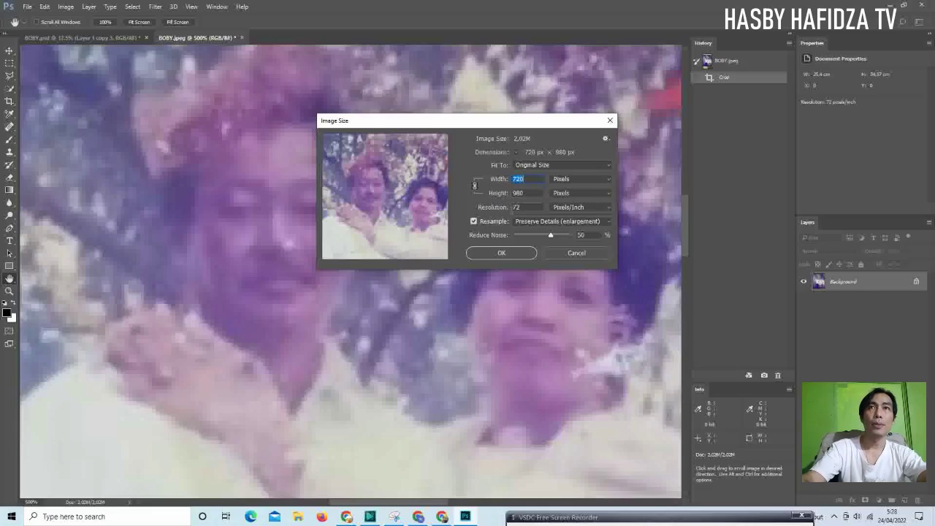
pyautogui.click(542, 208)
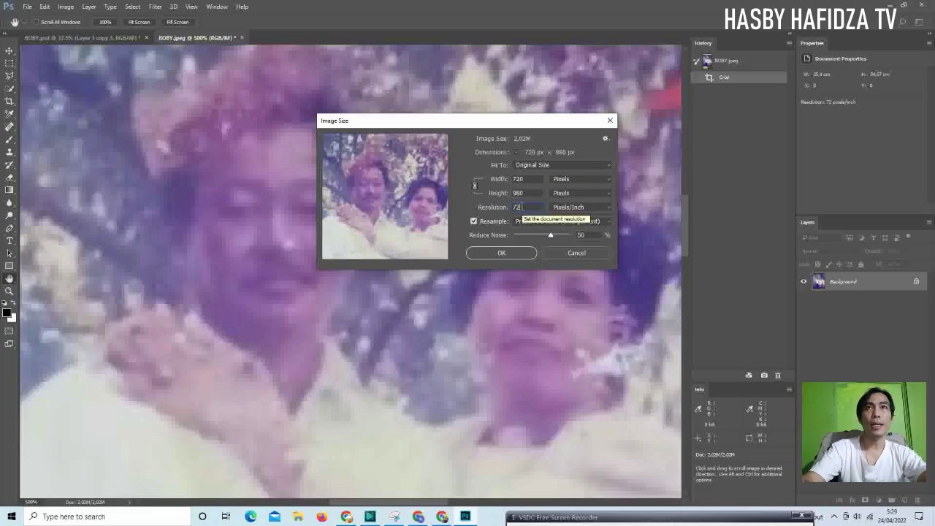
pyautogui.click(527, 179)
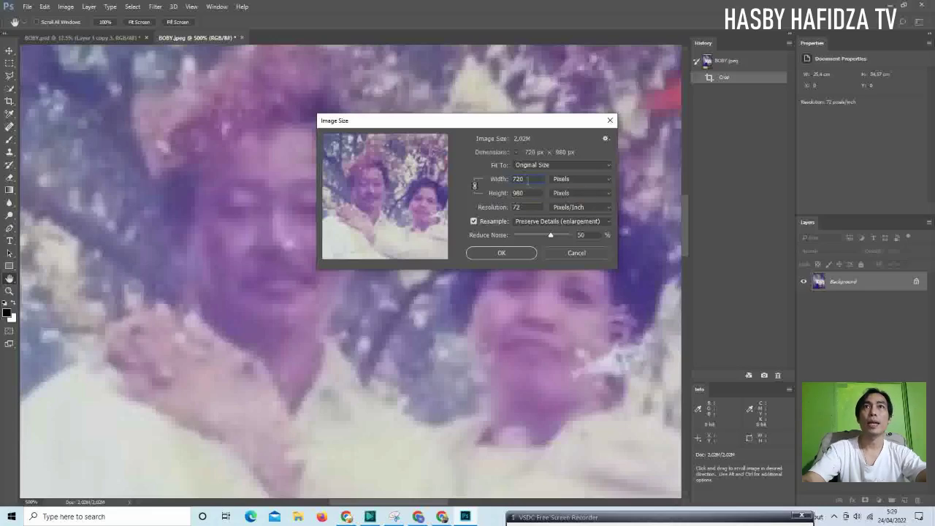
pyautogui.doubleClick(531, 178)
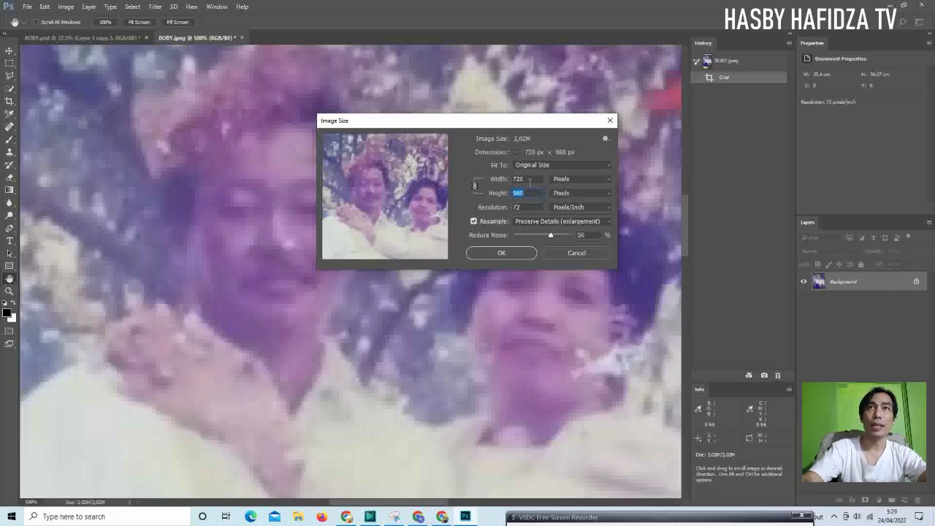
pyautogui.doubleClick(529, 179)
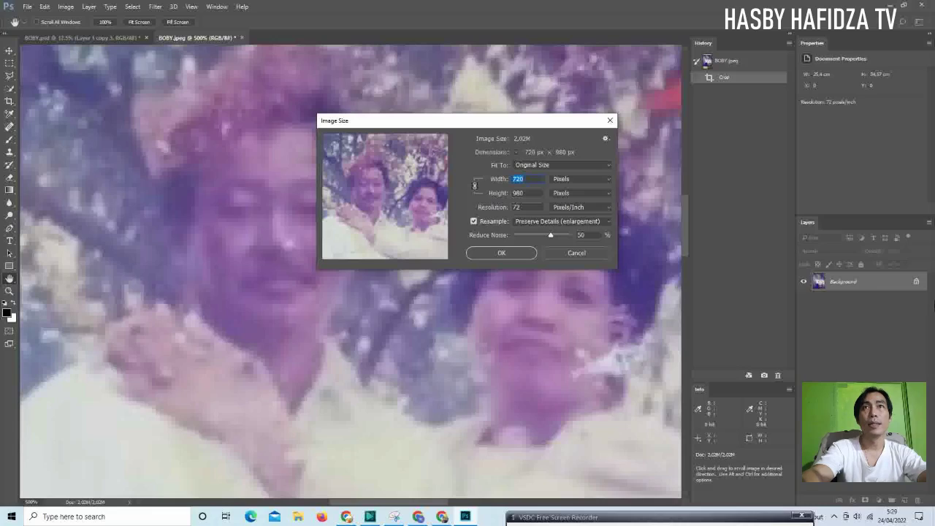
pyautogui.write('4000')
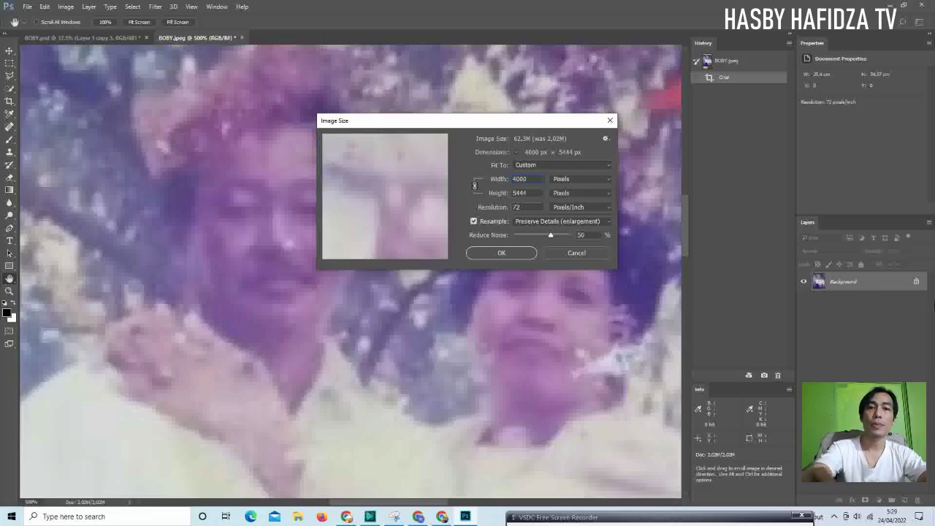
pyautogui.press('BackSpace')
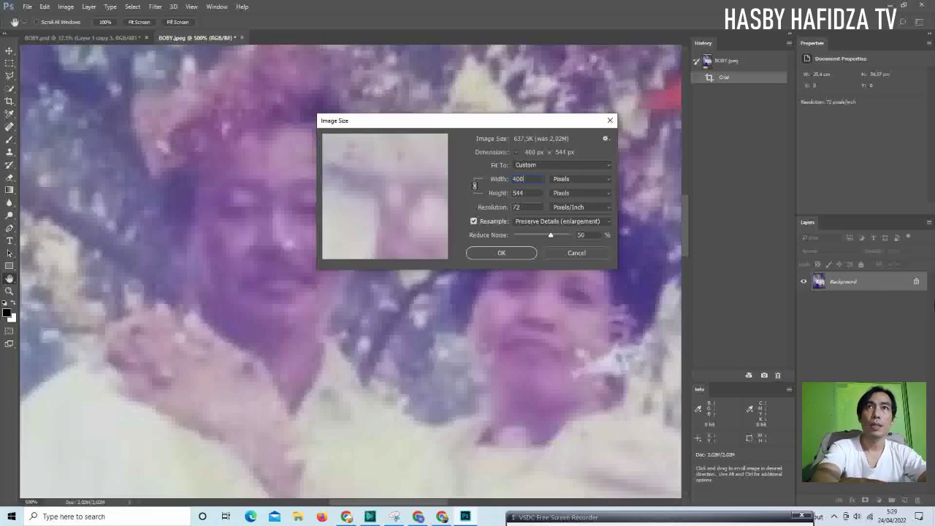
pyautogui.press('BackSpace')
pyautogui.press('BackSpace')
pyautogui.press('BackSpace')
pyautogui.write('60')
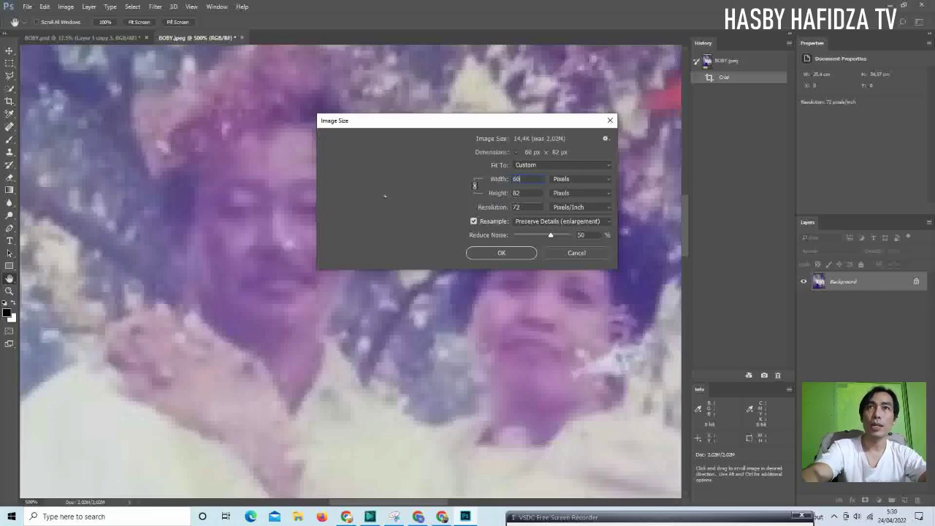
pyautogui.write('00')
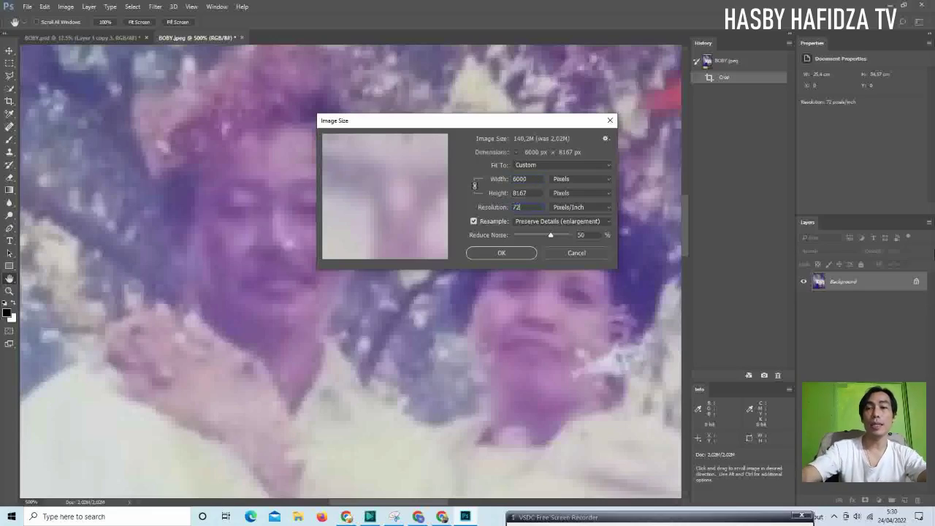
pyautogui.moveTo(525, 208); pyautogui.dragTo(511, 207)
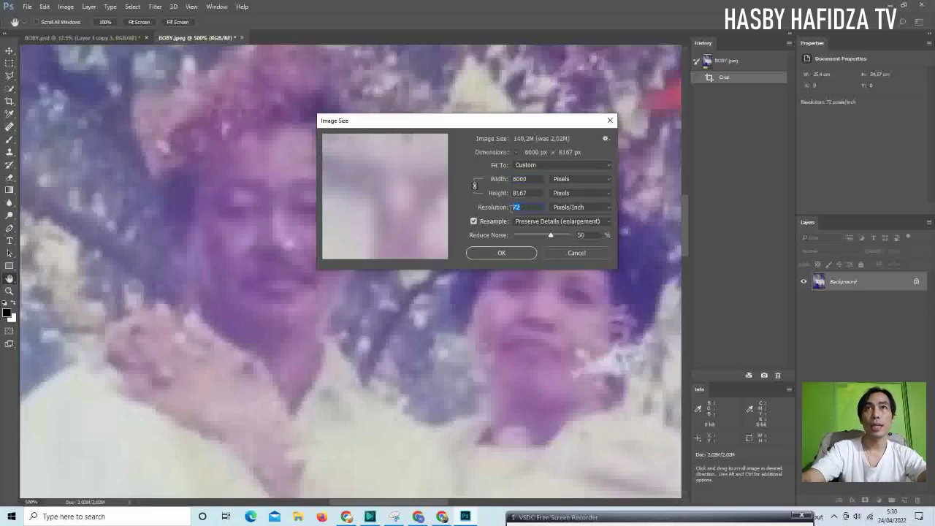
pyautogui.write('3')
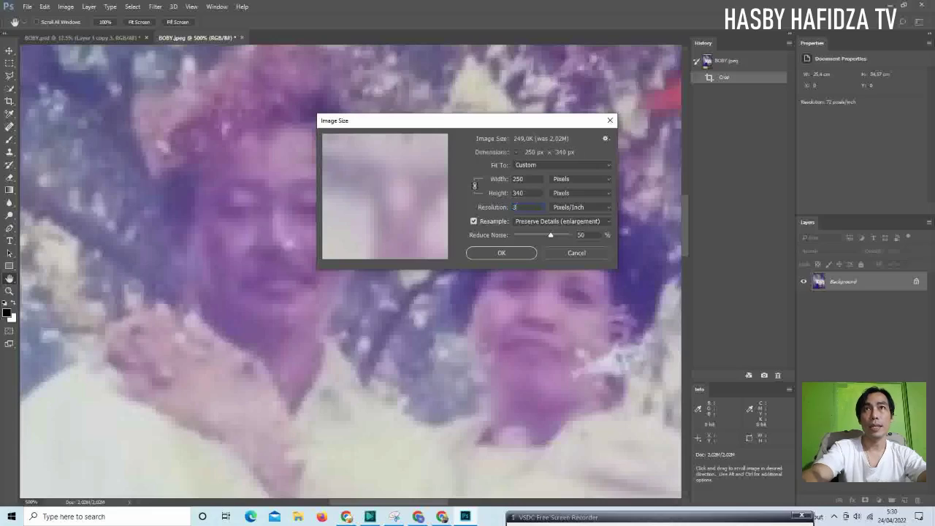
pyautogui.write('00')
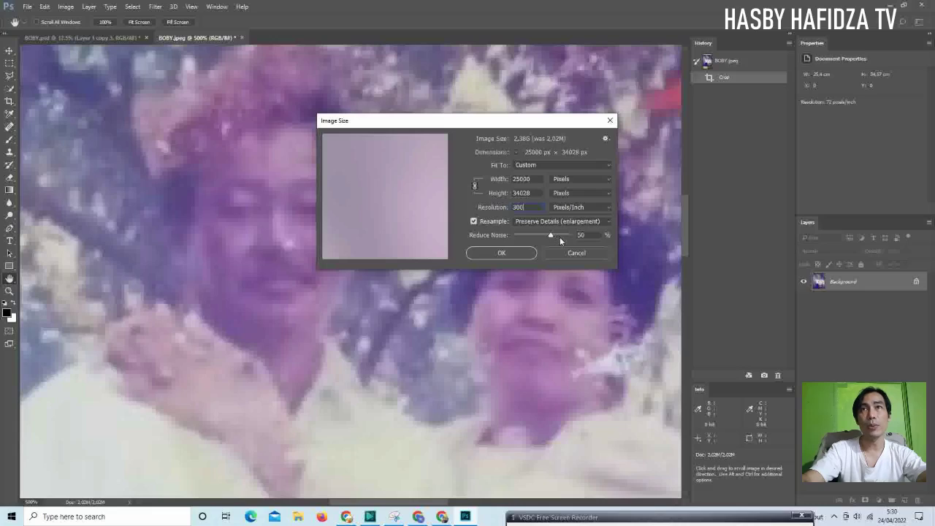
pyautogui.click(526, 254)
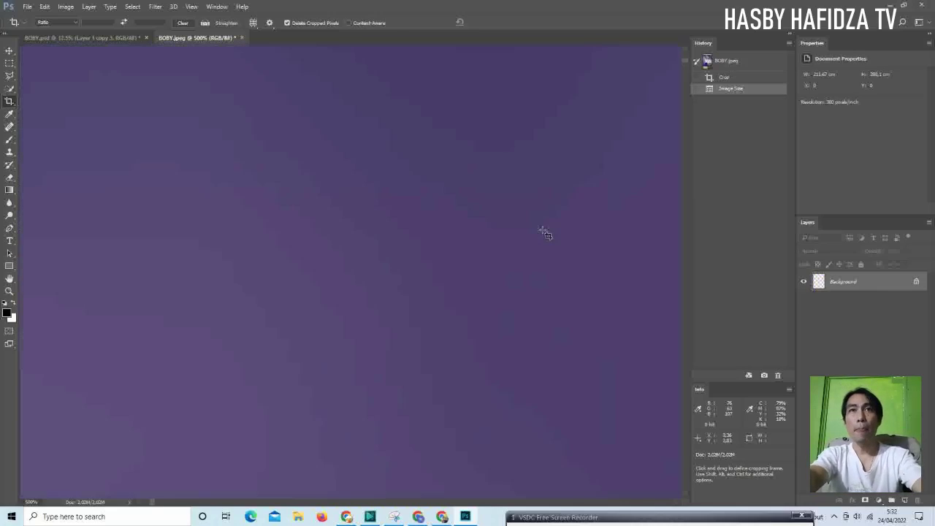
# Zoom out of the enlarged photo step by step from 12.5%
pyautogui.hotkey('ctrl', 'space')
pyautogui.keyDown('ctrl'); pyautogui.keyDown('alt'); pyautogui.click(411, 261); pyautogui.keyUp('alt'); pyautogui.keyUp('ctrl')
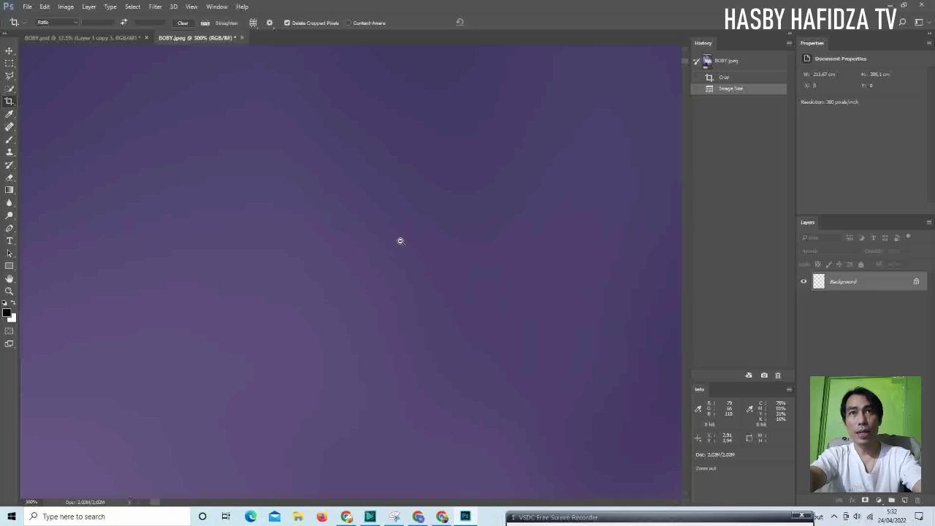
pyautogui.keyDown('alt'); pyautogui.click(434, 271); pyautogui.keyUp('alt')
pyautogui.keyDown('alt'); pyautogui.click(435, 271); pyautogui.keyUp('alt')
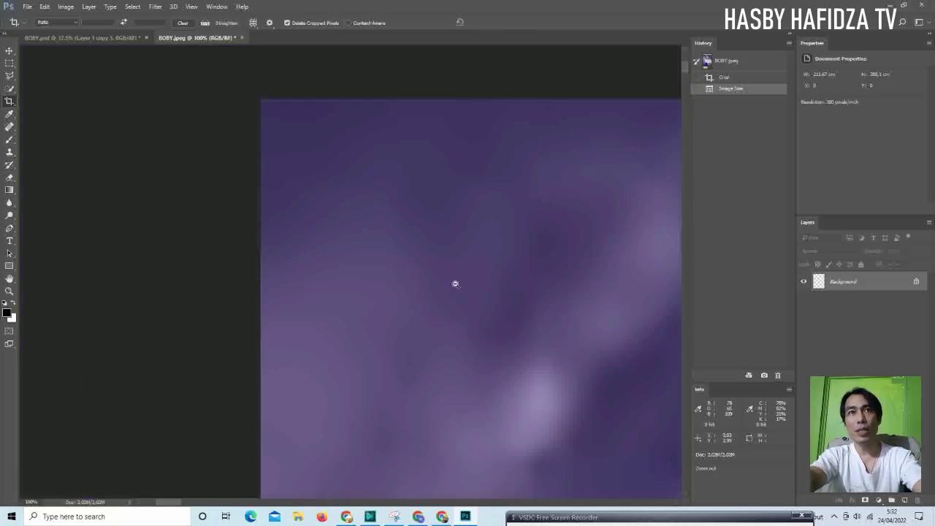
pyautogui.keyDown('alt'); pyautogui.click(522, 293); pyautogui.keyUp('alt')
pyautogui.keyDown('alt'); pyautogui.click(543, 312); pyautogui.keyUp('alt')
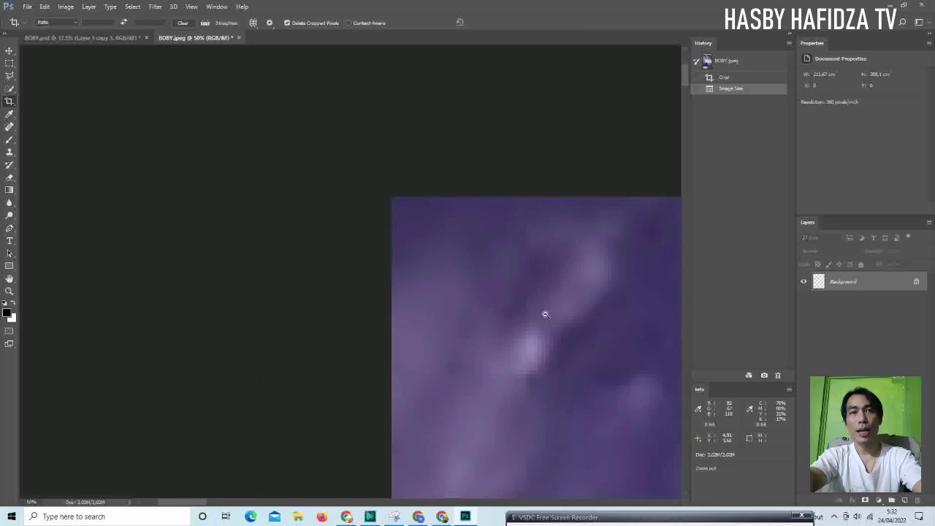
pyautogui.keyDown('alt'); pyautogui.click(570, 339); pyautogui.keyUp('alt')
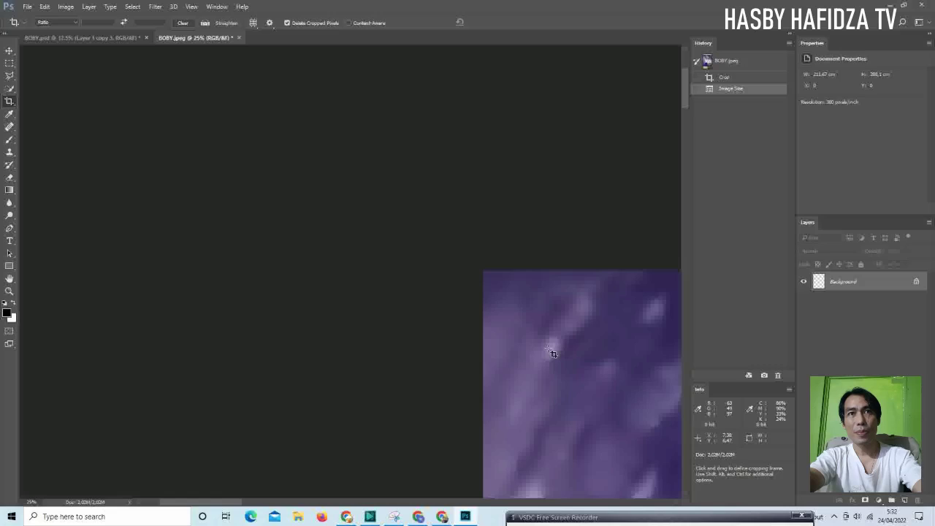
# Pan the photo into place and keep zooming out to 4% so it fits
pyautogui.moveTo(541, 343); pyautogui.dragTo(448, 271)
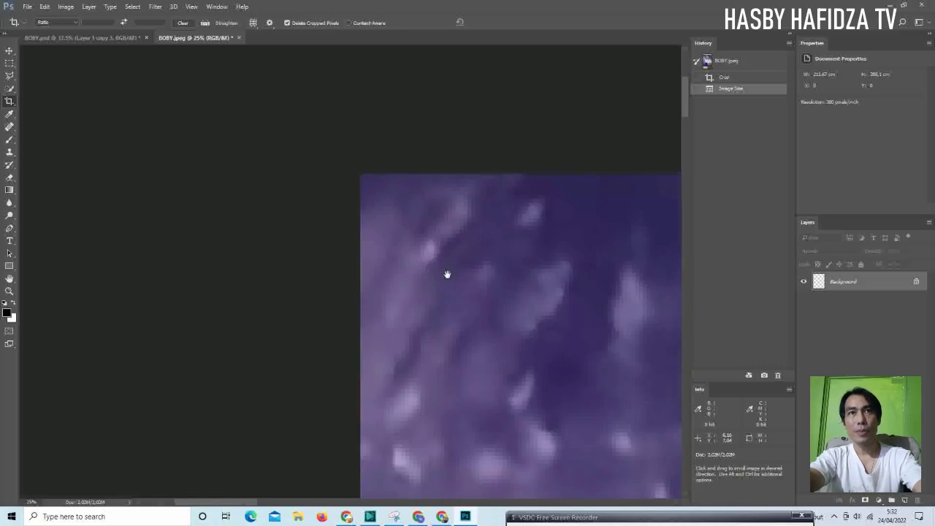
pyautogui.moveTo(358, 223); pyautogui.dragTo(273, 180)
pyautogui.moveTo(551, 365)
pyautogui.mouseDown()
pyautogui.moveTo(463, 293)
pyautogui.moveTo(351, 235)
pyautogui.mouseUp()
pyautogui.moveTo(576, 380); pyautogui.dragTo(399, 267)
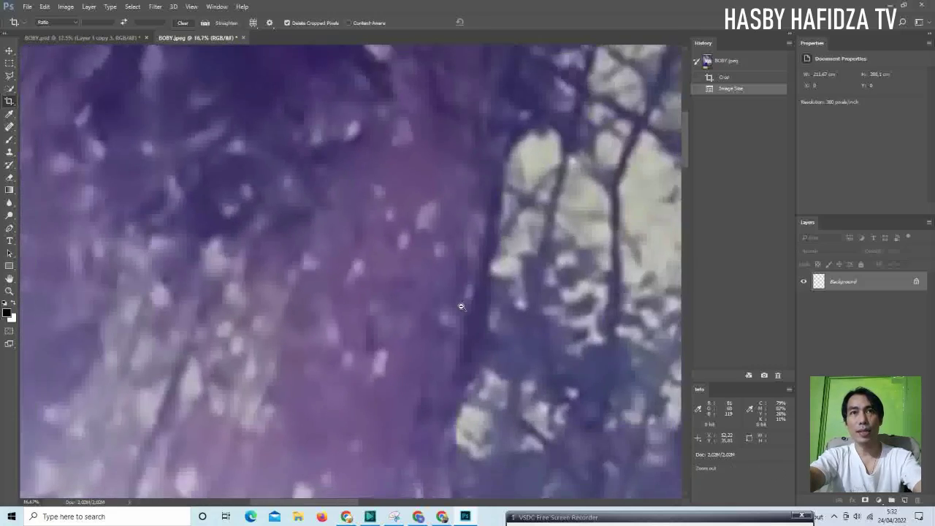
pyautogui.keyDown('alt'); pyautogui.click(461, 306); pyautogui.keyUp('alt')
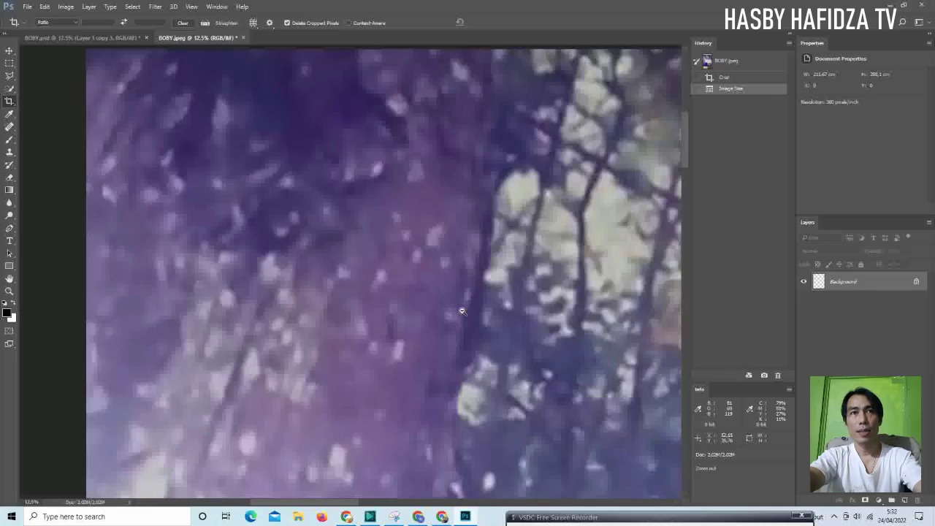
pyautogui.keyDown('alt'); pyautogui.click(461, 311); pyautogui.keyUp('alt')
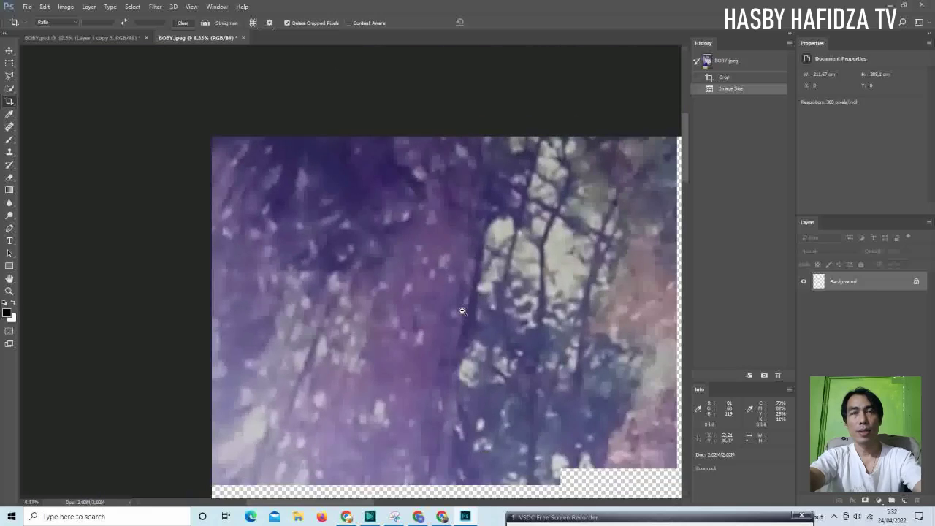
pyautogui.keyDown('alt'); pyautogui.click(462, 311); pyautogui.keyUp('alt')
pyautogui.keyDown('alt'); pyautogui.click(462, 311); pyautogui.keyUp('alt')
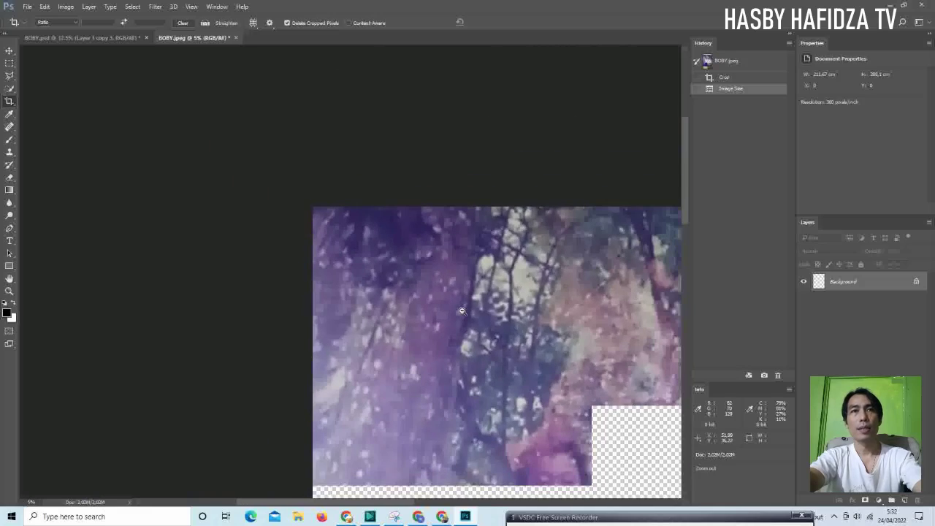
pyautogui.keyDown('alt'); pyautogui.click(461, 311); pyautogui.keyUp('alt')
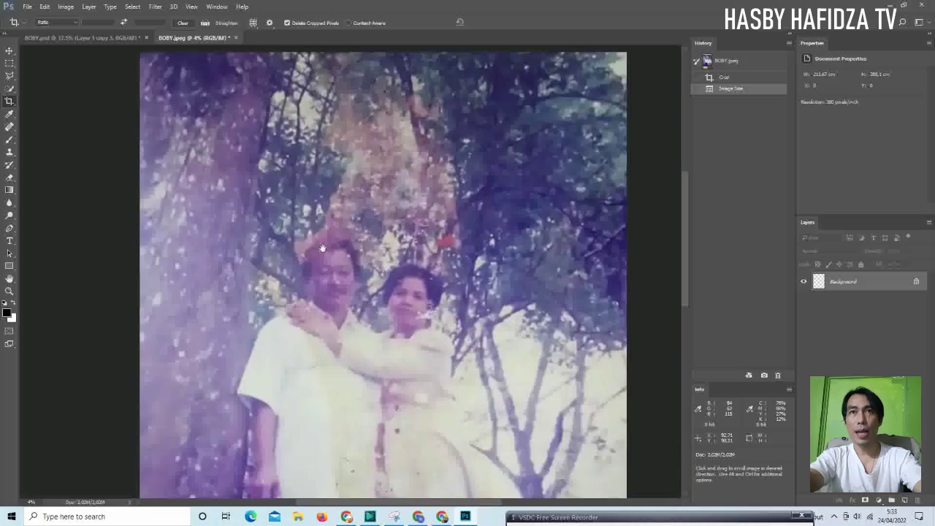
# Pan the photo and zoom in to 33% on the man's face
pyautogui.moveTo(524, 396); pyautogui.dragTo(344, 282)
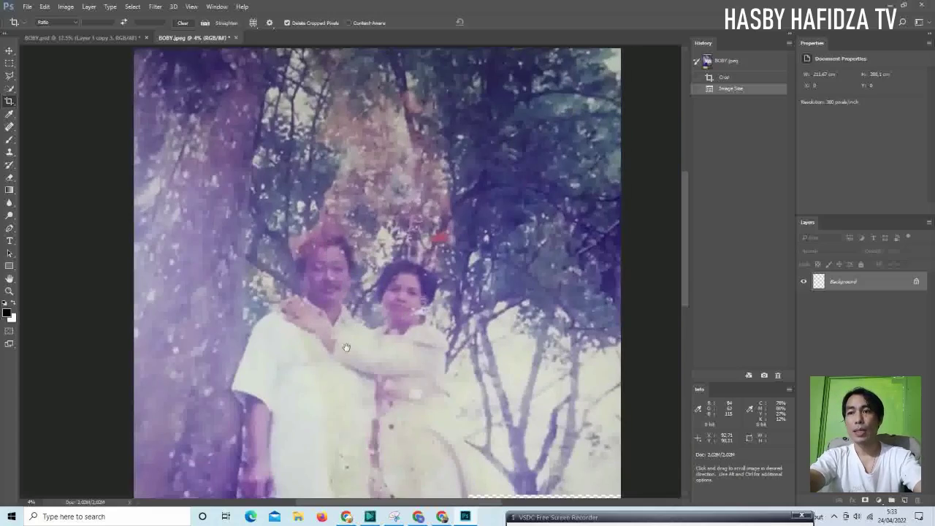
pyautogui.moveTo(347, 347); pyautogui.dragTo(231, 278)
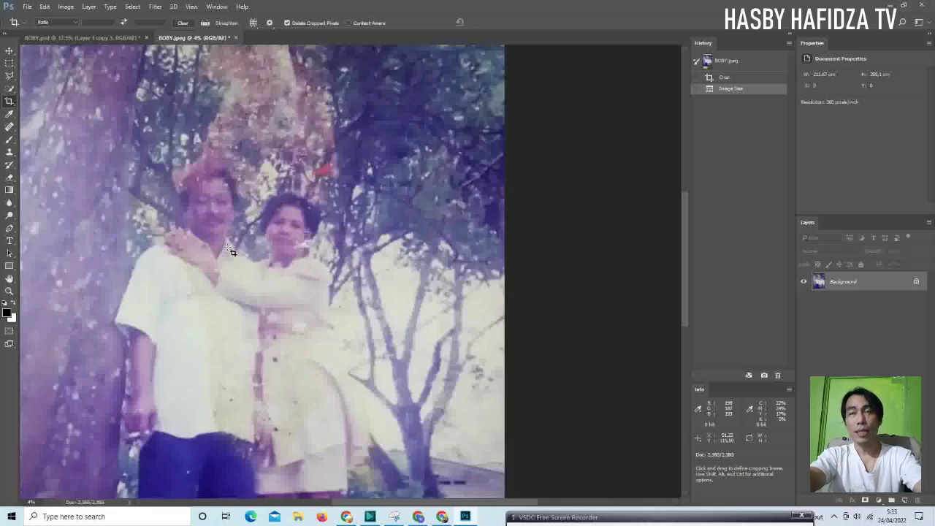
pyautogui.press('ctrl')
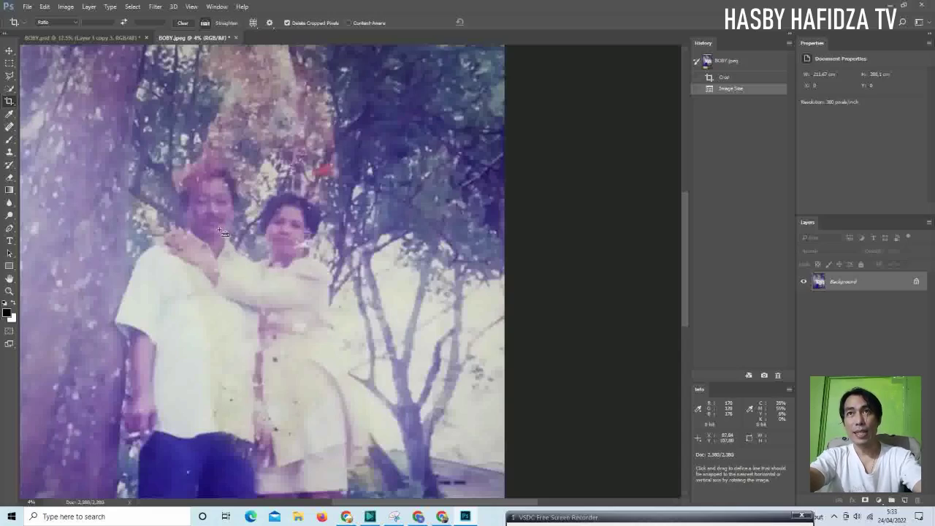
pyautogui.hotkey('ctrl', 'space')
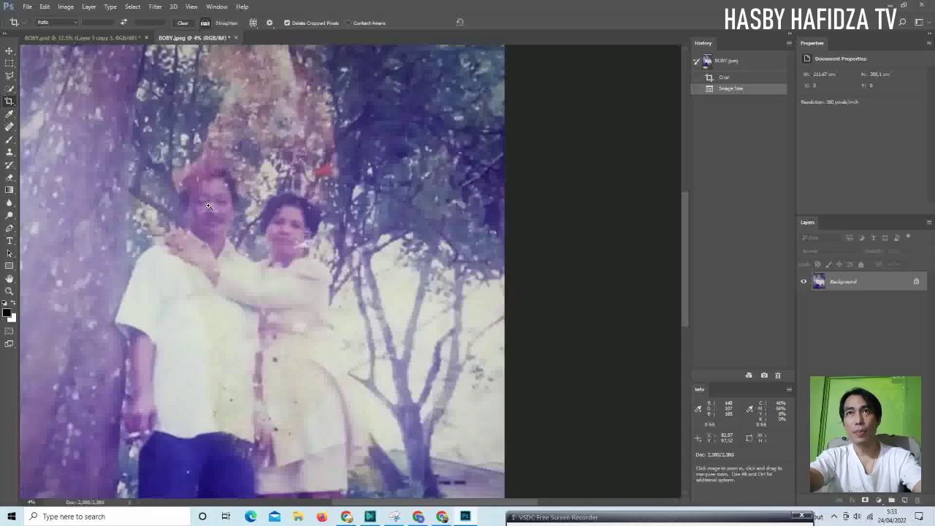
pyautogui.click(208, 206)
pyautogui.click(208, 206)
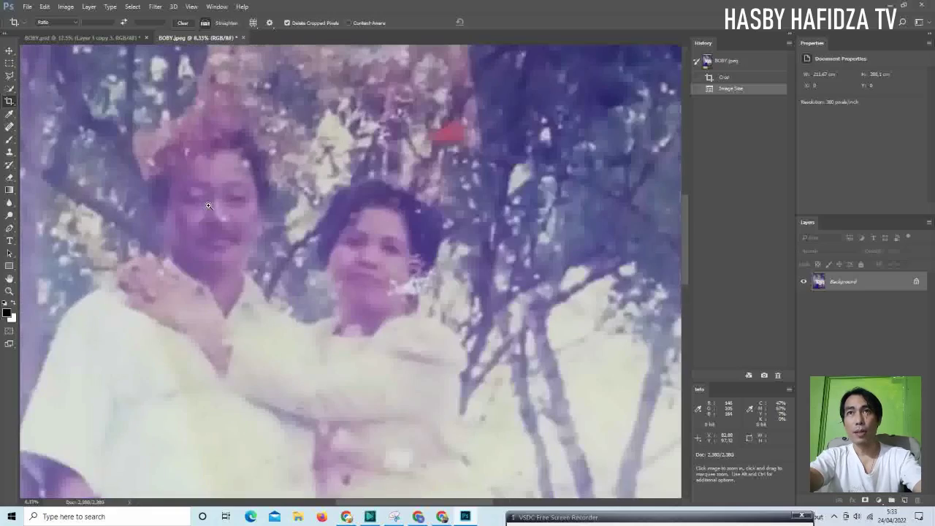
pyautogui.click(208, 206)
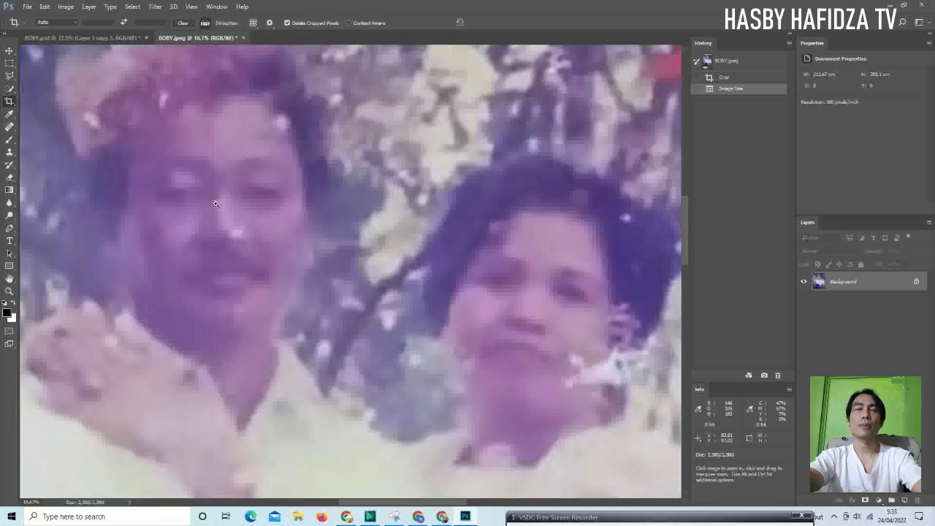
pyautogui.click(216, 246)
pyautogui.moveTo(240, 265); pyautogui.dragTo(388, 340)
pyautogui.click(381, 293)
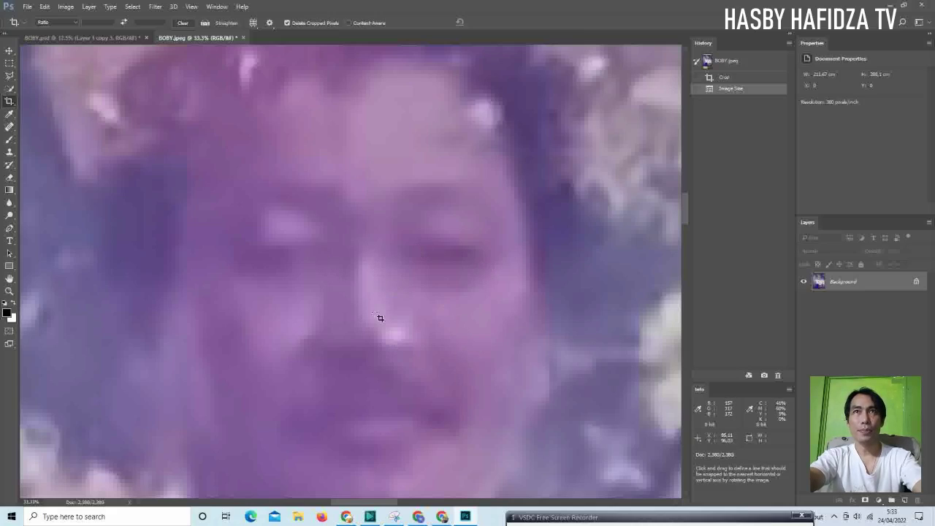
# Zoom back out to 8.33% so both the man's and woman's faces show
pyautogui.hotkey('ctrl', 'alt', 'space')
pyautogui.click(440, 311)
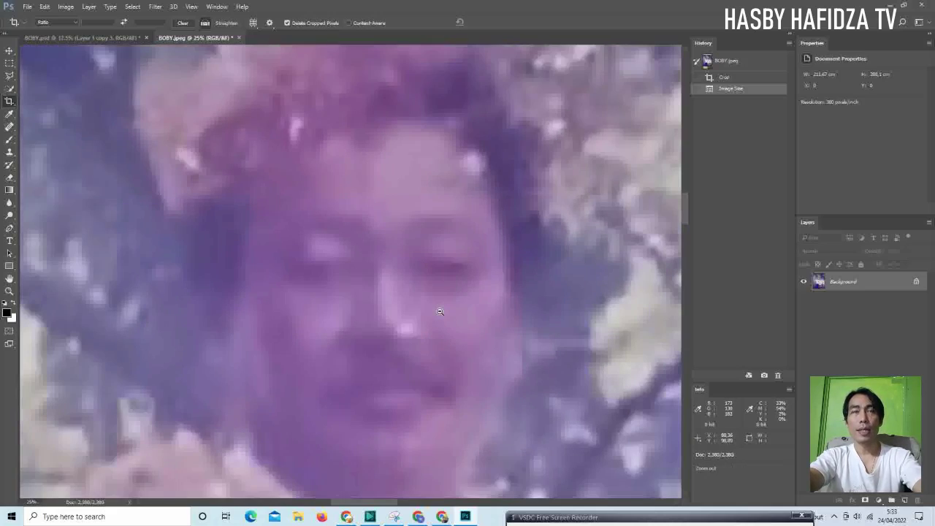
pyautogui.click(467, 322)
pyautogui.click(502, 338)
pyautogui.moveTo(503, 338); pyautogui.dragTo(342, 224)
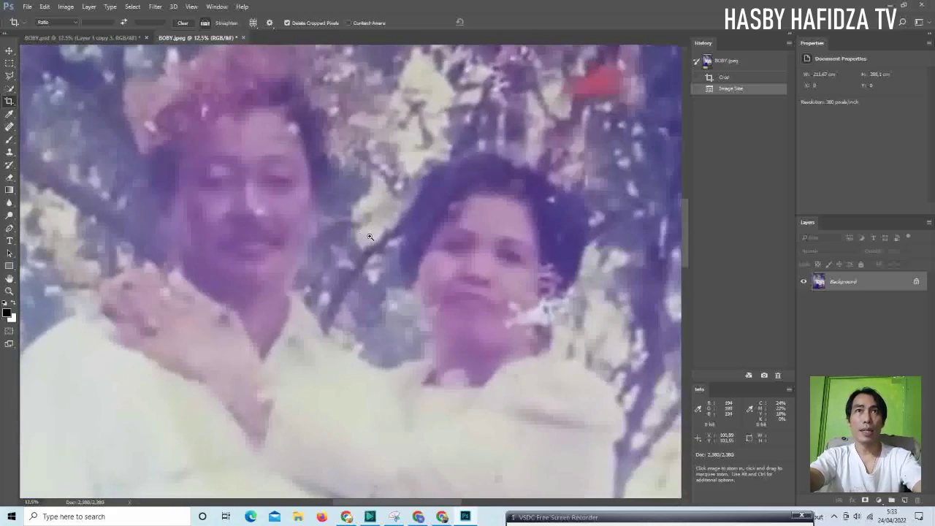
pyautogui.click(369, 236)
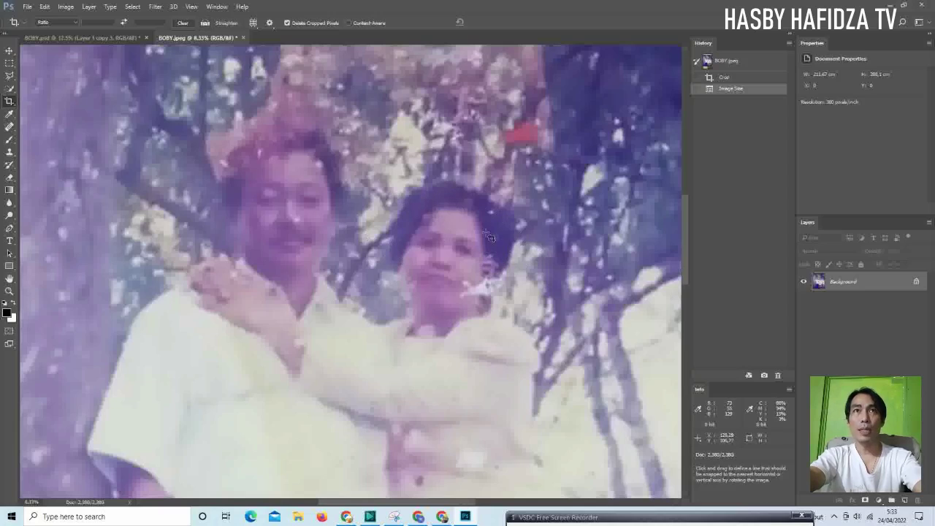
# Zoom out to 5%, pan, then zoom to 6.25% framing the couple and tree
pyautogui.keyDown('alt'); pyautogui.click(443, 255); pyautogui.keyUp('alt')
pyautogui.keyDown('alt'); pyautogui.click(443, 255); pyautogui.keyUp('alt')
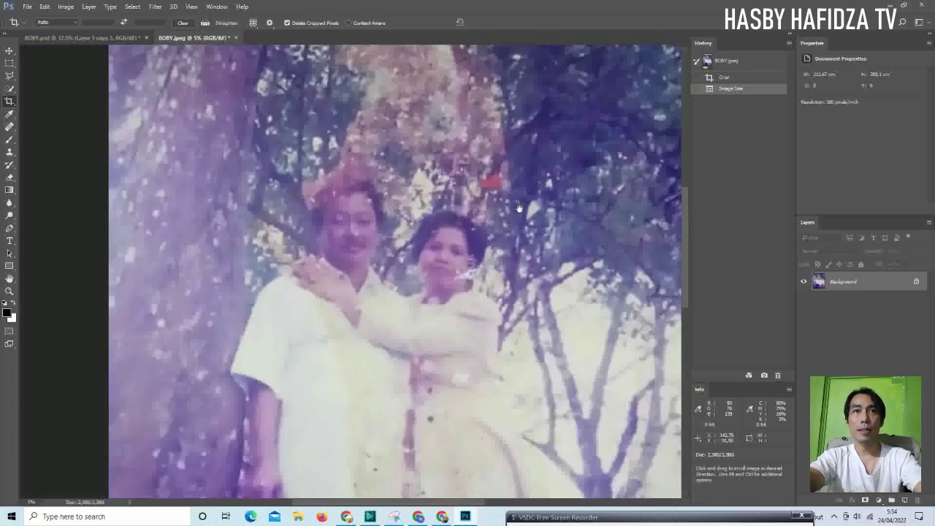
pyautogui.moveTo(444, 255); pyautogui.dragTo(444, 343)
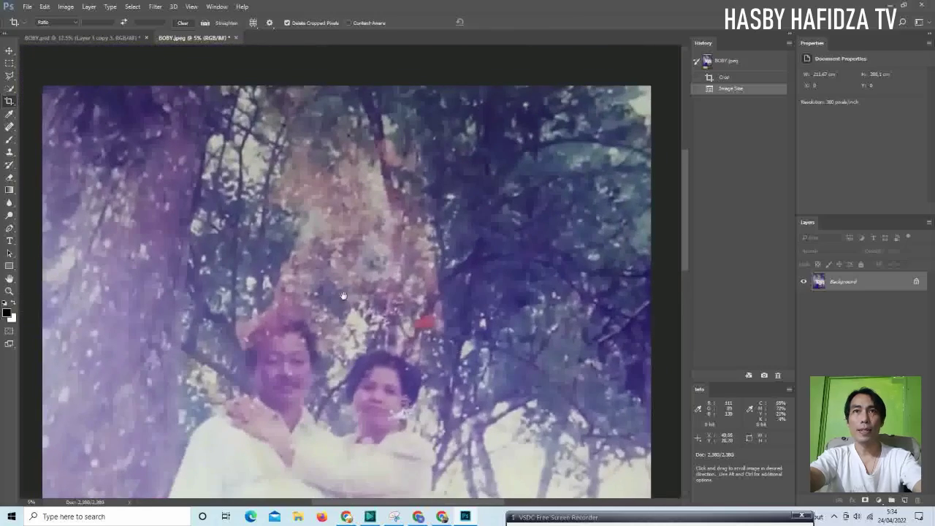
pyautogui.moveTo(379, 408); pyautogui.dragTo(388, 264)
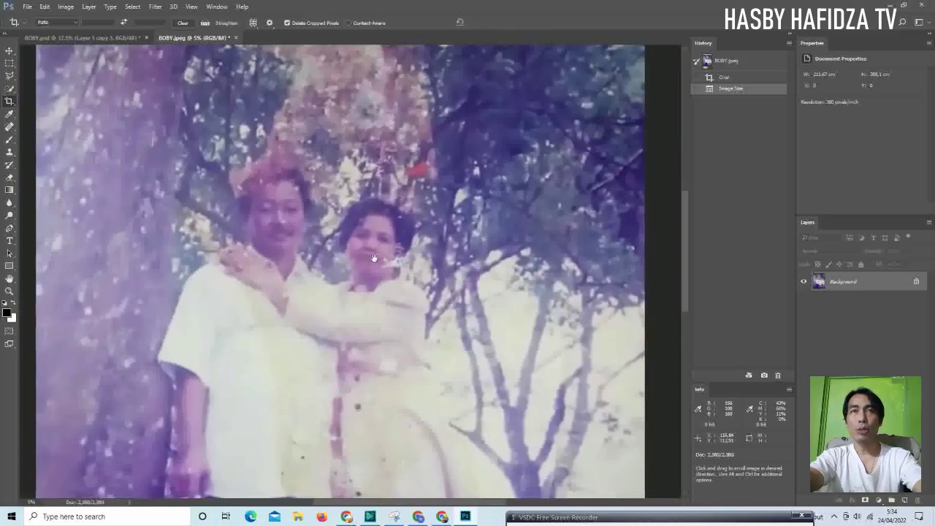
pyautogui.keyDown('alt'); pyautogui.click(388, 264); pyautogui.keyUp('alt')
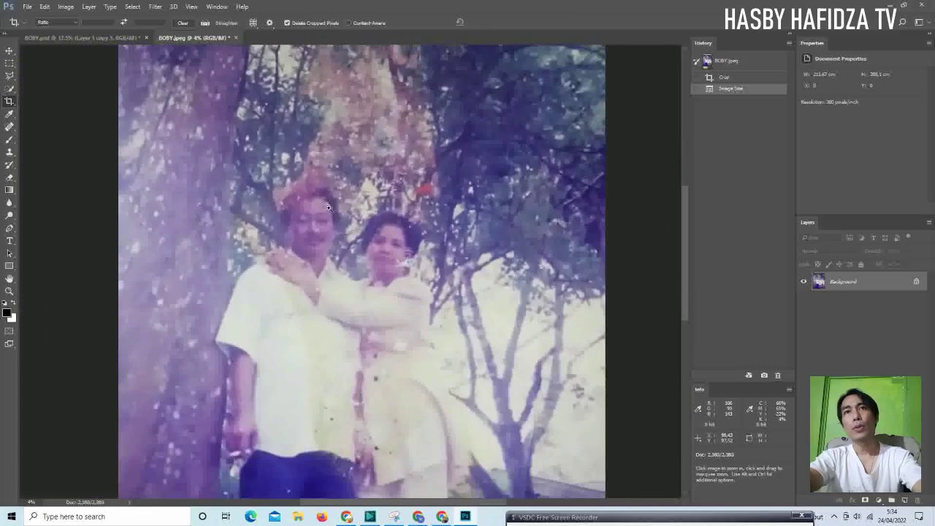
pyautogui.click(326, 204)
pyautogui.click(327, 205)
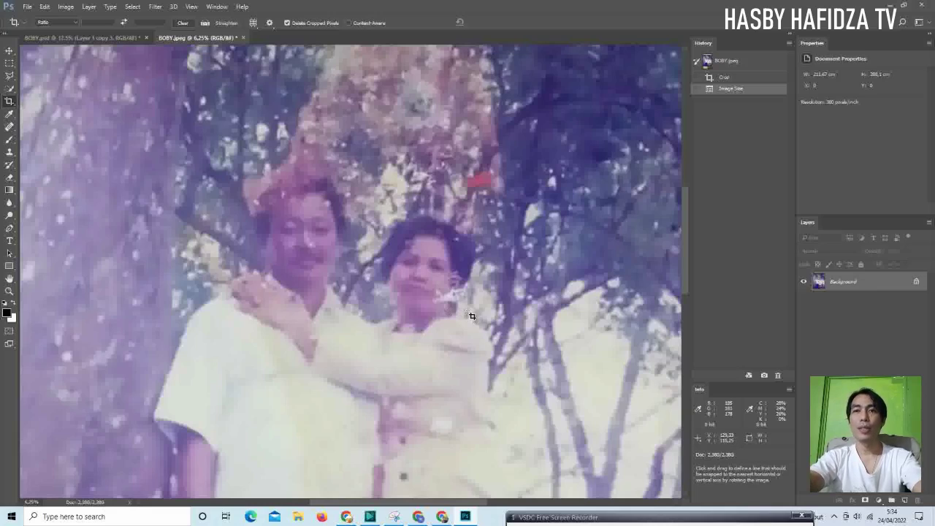
pyautogui.press('ctrl')
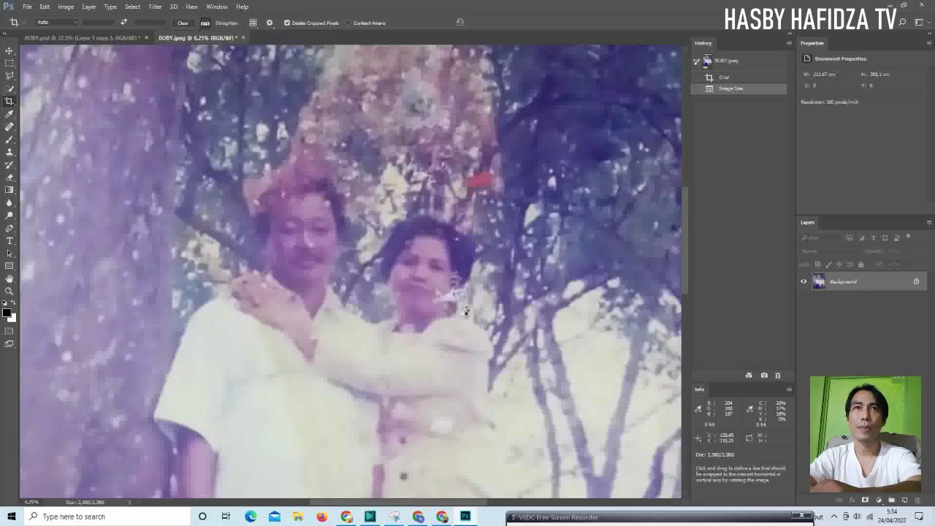
# Apply Auto Tone, zoom out to the whole photo, and confirm the crop
pyautogui.hotkey('ctrl', 'shift', 'l')
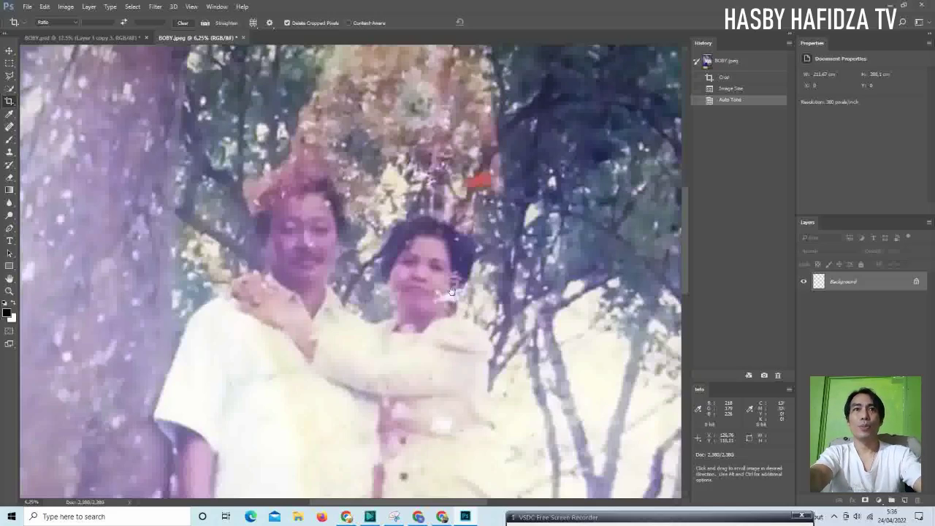
pyautogui.keyDown('alt'); pyautogui.click(451, 293); pyautogui.keyUp('alt')
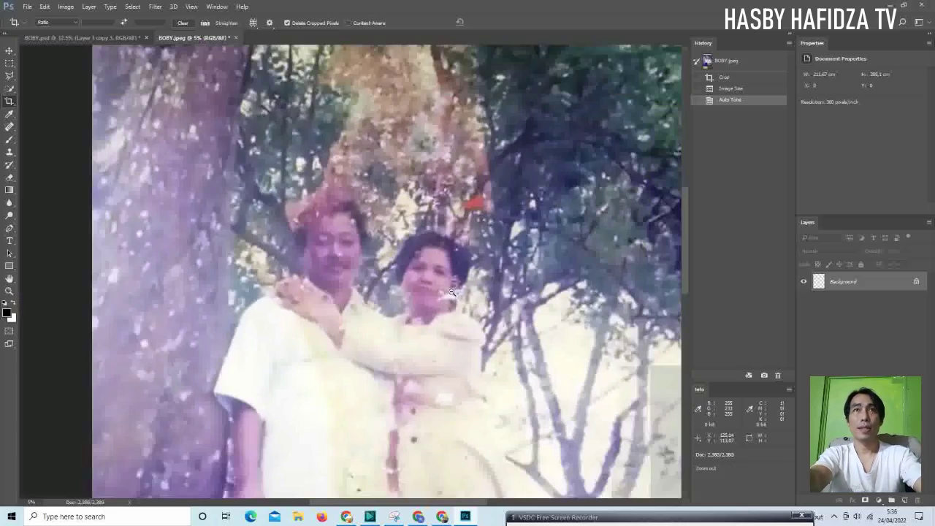
pyautogui.keyDown('alt'); pyautogui.click(451, 292); pyautogui.keyUp('alt')
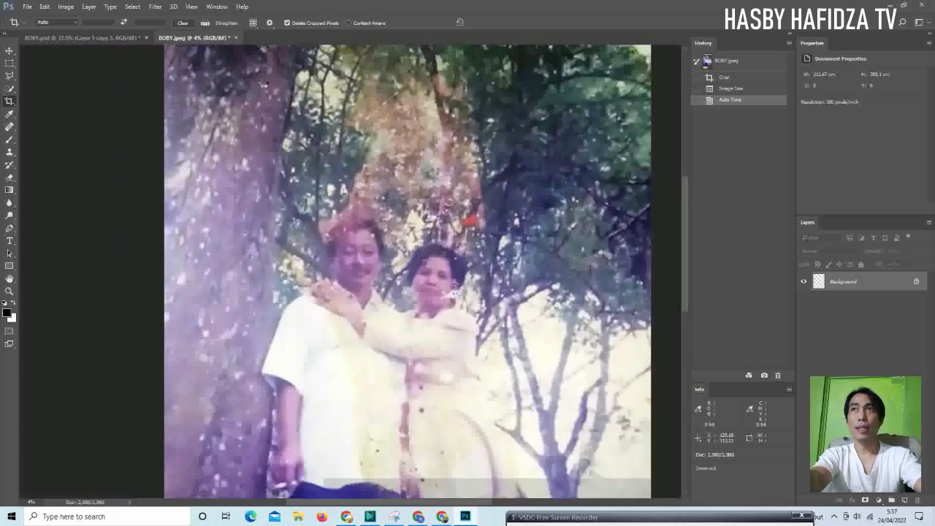
pyautogui.click(407, 380)
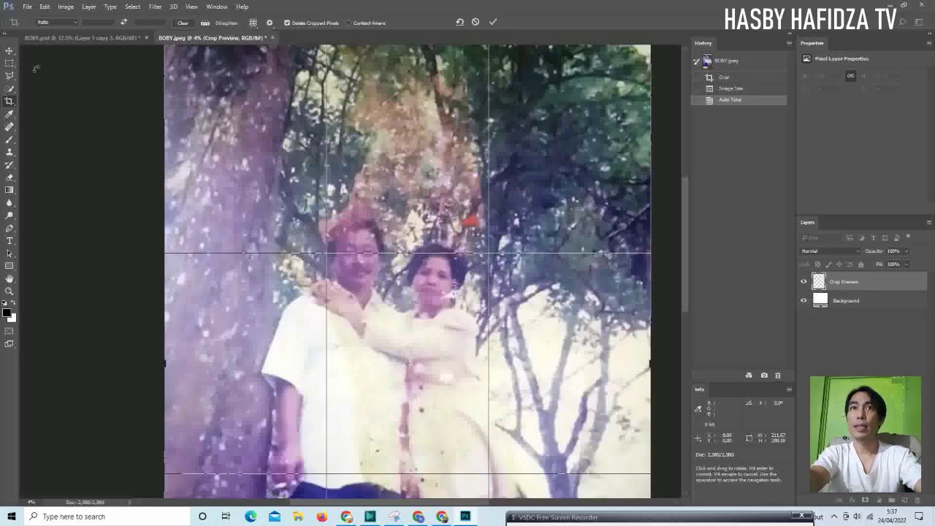
pyautogui.press('Return')
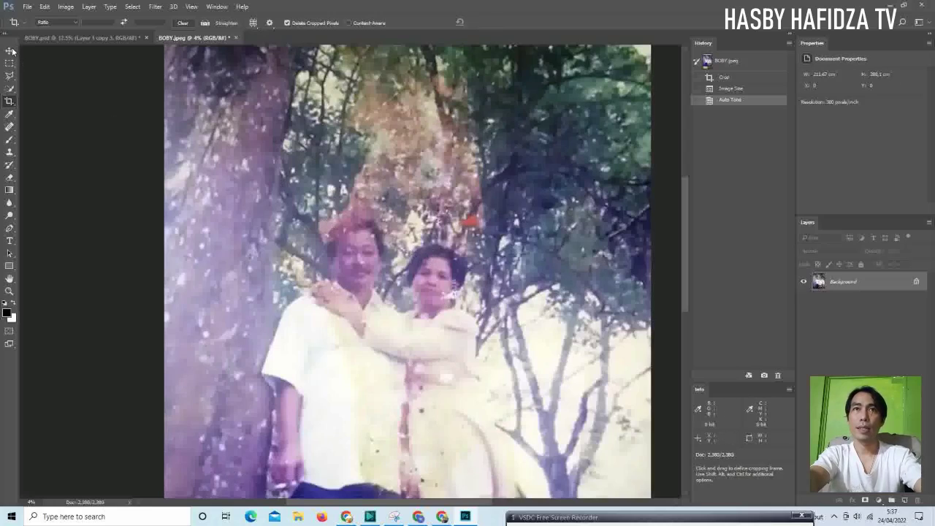
pyautogui.click(10, 50)
pyautogui.press('z')
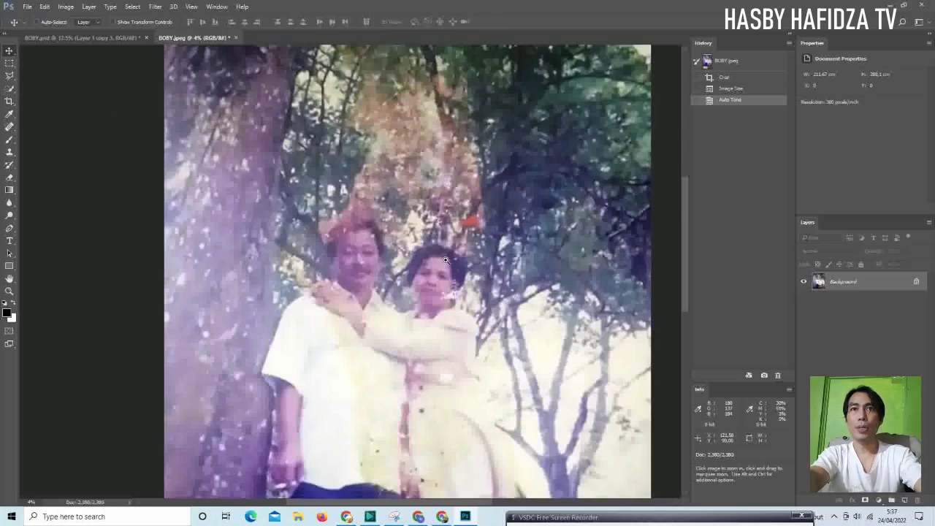
pyautogui.click(445, 259)
pyautogui.click(444, 259)
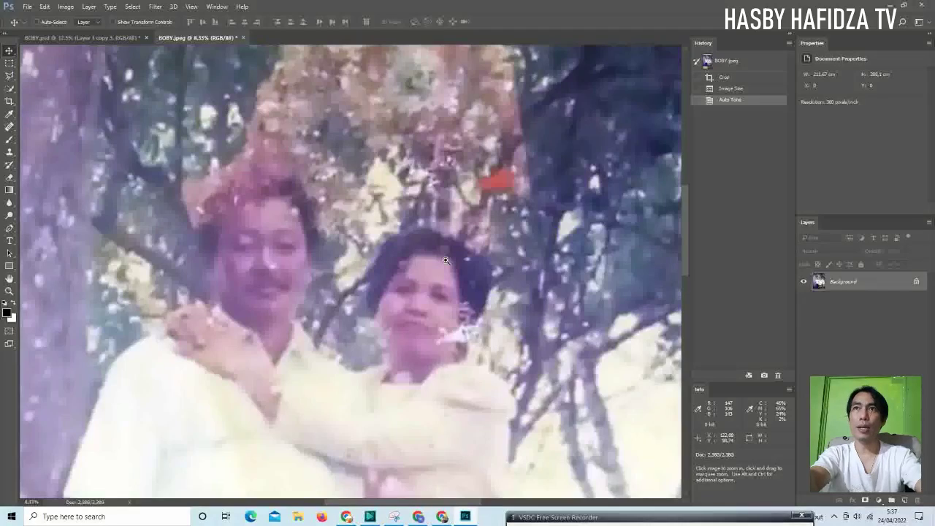
pyautogui.click(444, 259)
pyautogui.click(442, 367)
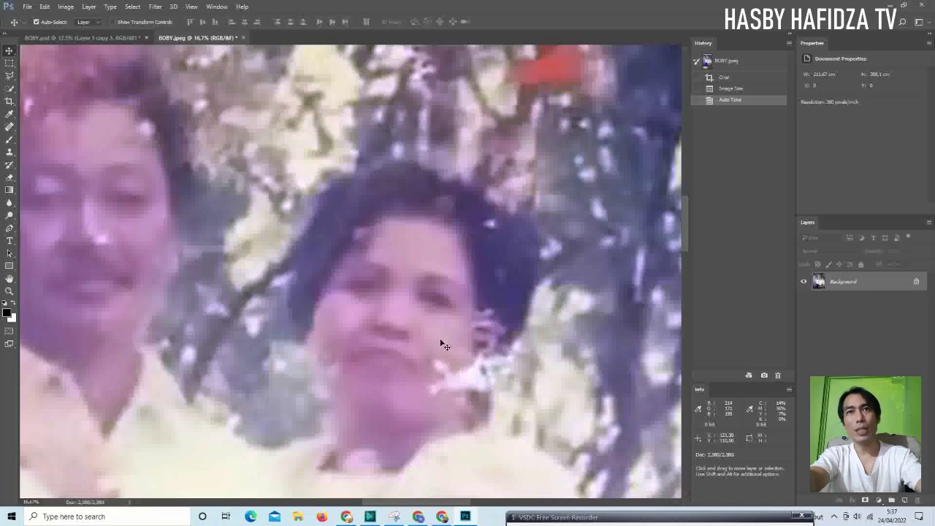
pyautogui.press('h')
pyautogui.scroll(-1, 428, 387)
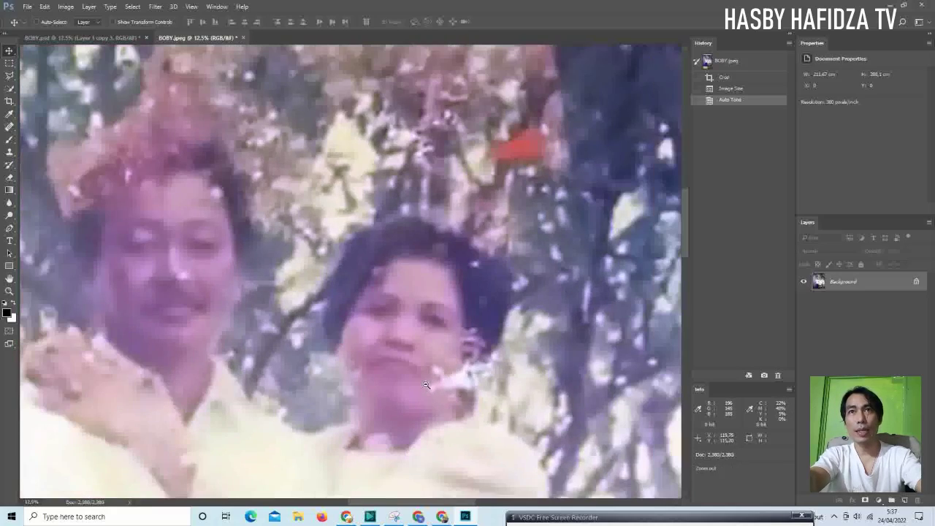
pyautogui.scroll(-1, 425, 385)
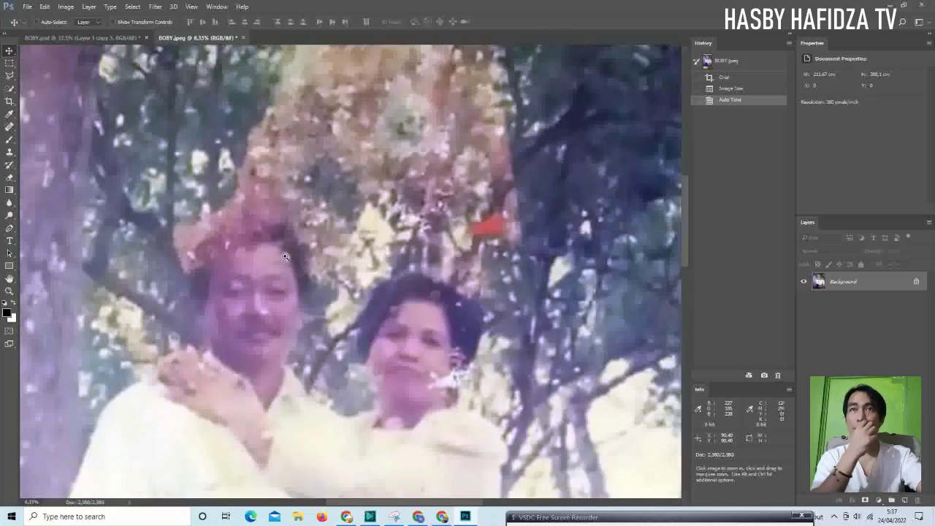
pyautogui.click(291, 257)
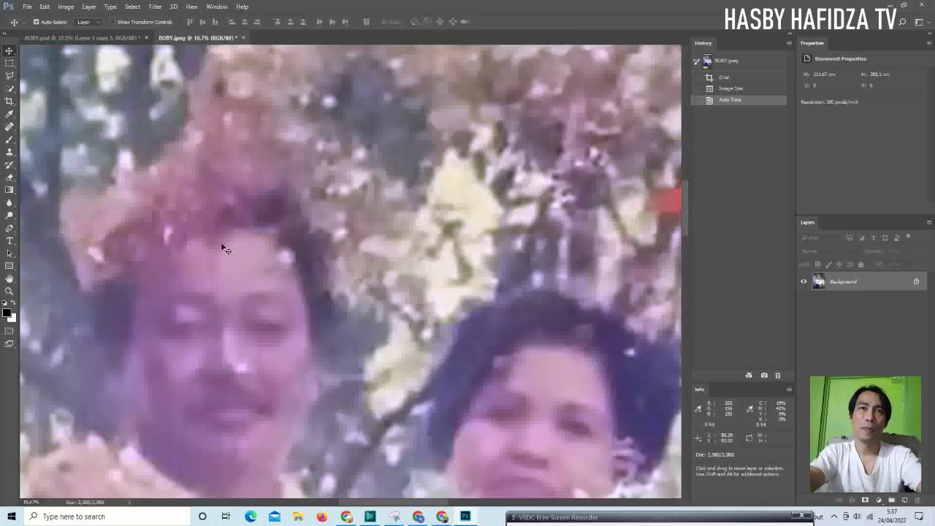
pyautogui.press('space')
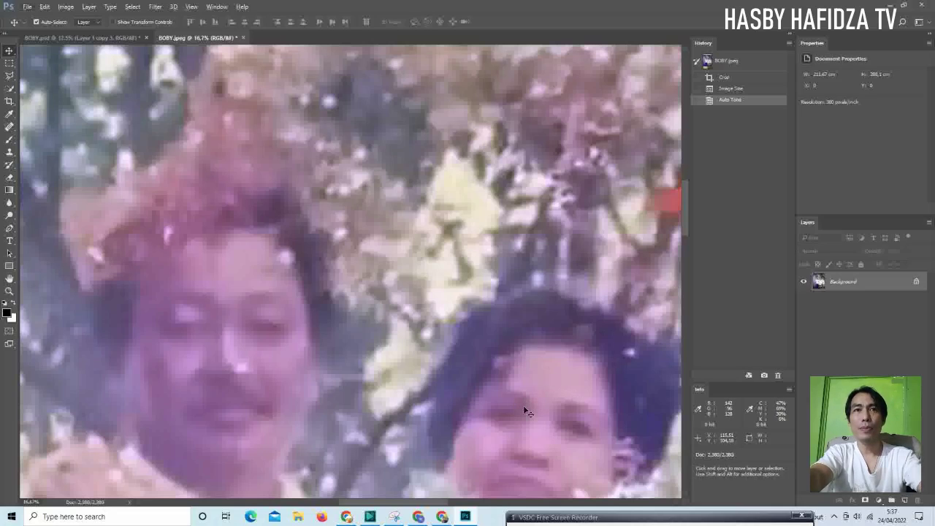
pyautogui.keyDown('alt'); pyautogui.click(523, 405); pyautogui.keyUp('alt')
pyautogui.keyDown('alt'); pyautogui.click(523, 405); pyautogui.keyUp('alt')
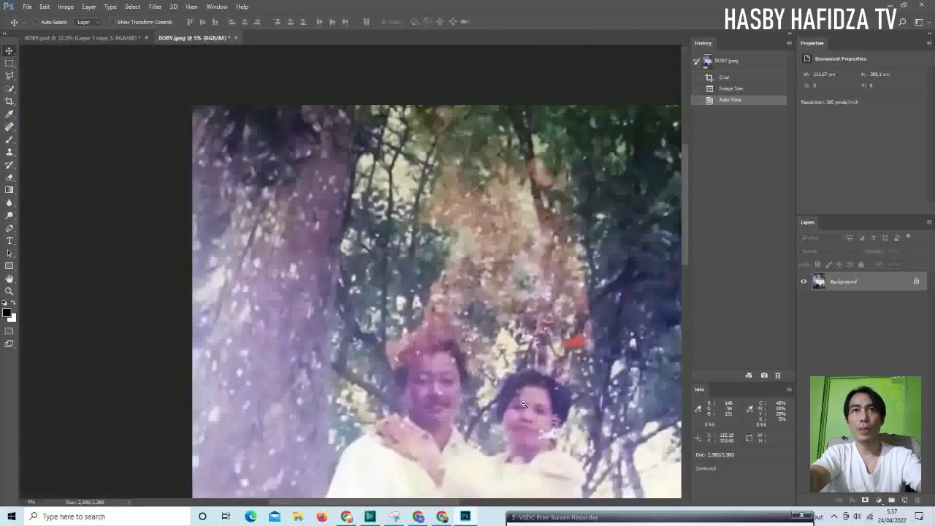
pyautogui.moveTo(531, 415); pyautogui.dragTo(388, 251)
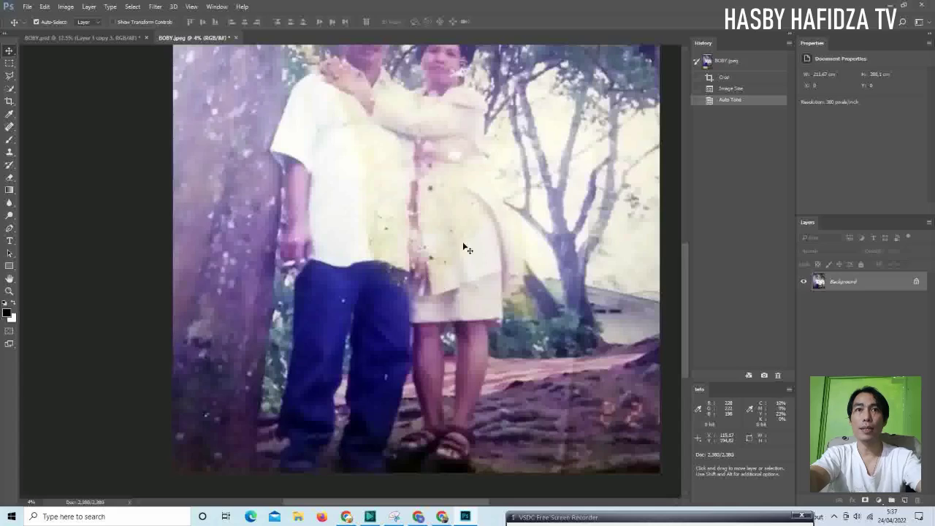
pyautogui.moveTo(377, 236)
pyautogui.mouseDown()
pyautogui.moveTo(374, 268)
pyautogui.moveTo(372, 245)
pyautogui.moveTo(398, 325)
pyautogui.moveTo(402, 397)
pyautogui.mouseUp()
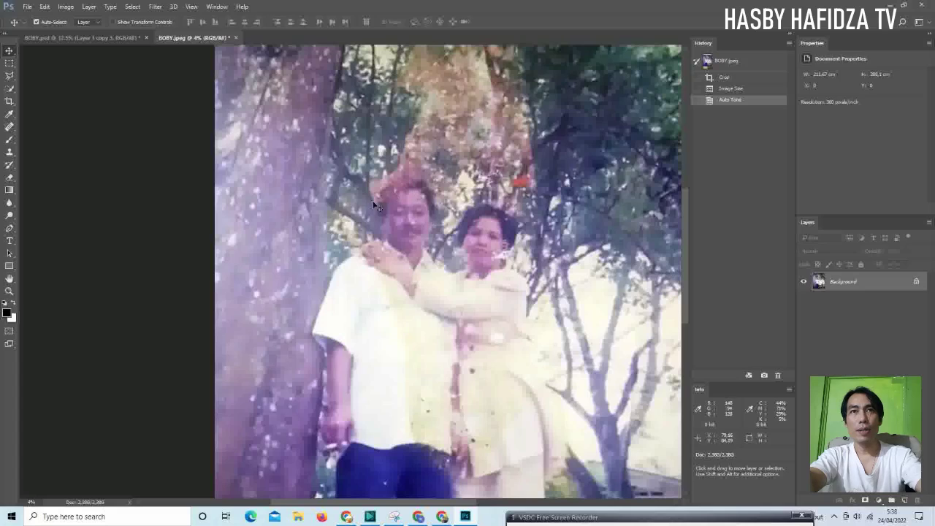
pyautogui.moveTo(494, 454)
pyautogui.mouseDown()
pyautogui.moveTo(479, 269)
pyautogui.moveTo(466, 319)
pyautogui.mouseUp()
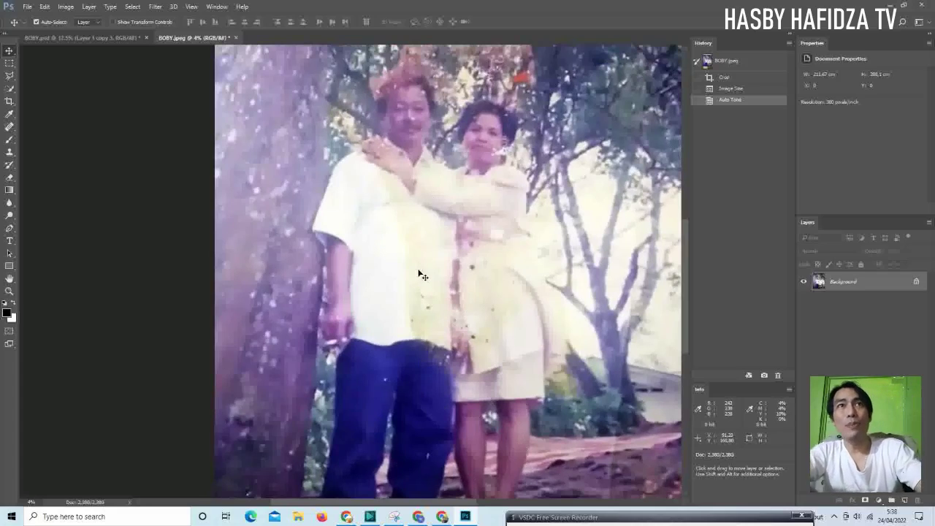
pyautogui.moveTo(428, 219); pyautogui.dragTo(433, 363)
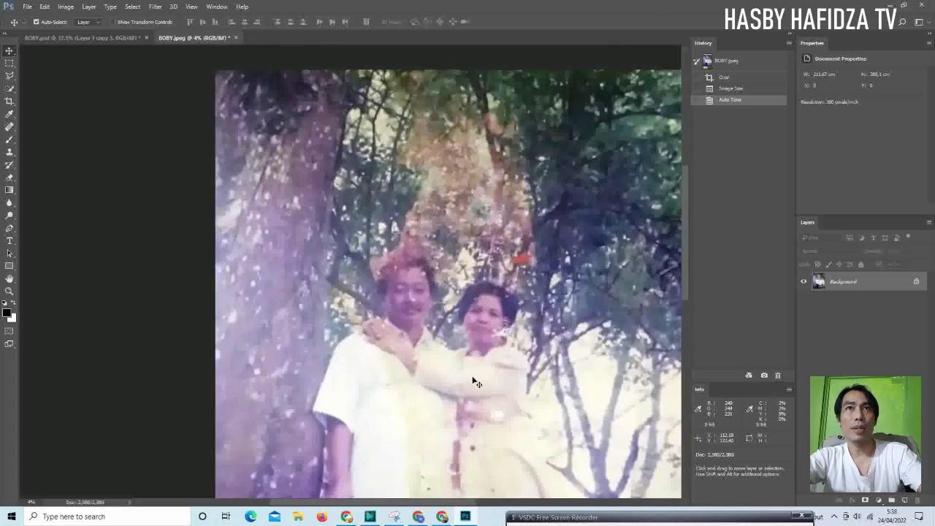
pyautogui.scroll(-3, 467, 373)
pyautogui.scroll(-2, 468, 373)
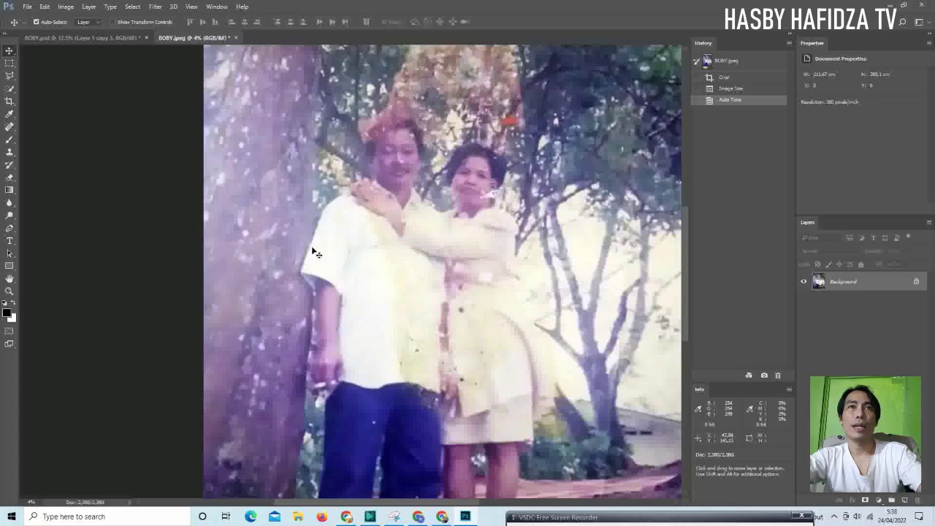
pyautogui.moveTo(391, 326); pyautogui.dragTo(379, 335)
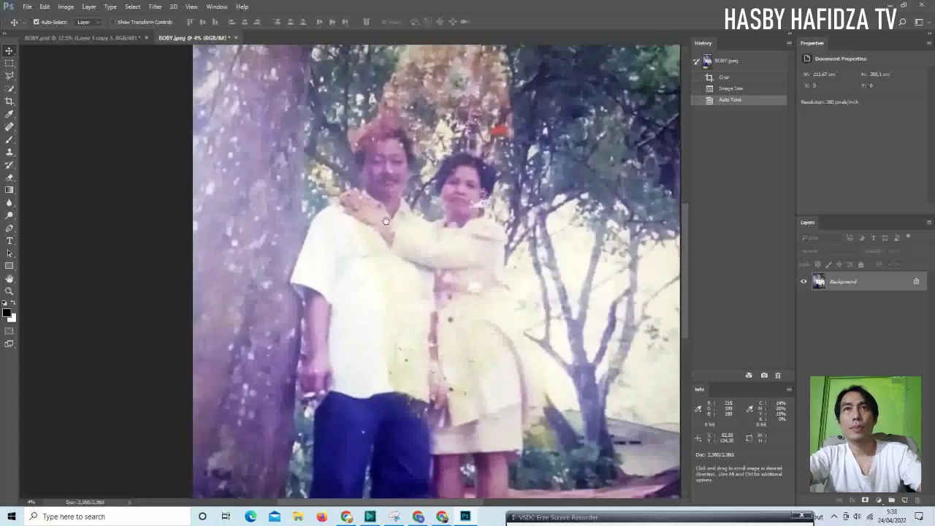
pyautogui.click(337, 225)
pyautogui.click(328, 213)
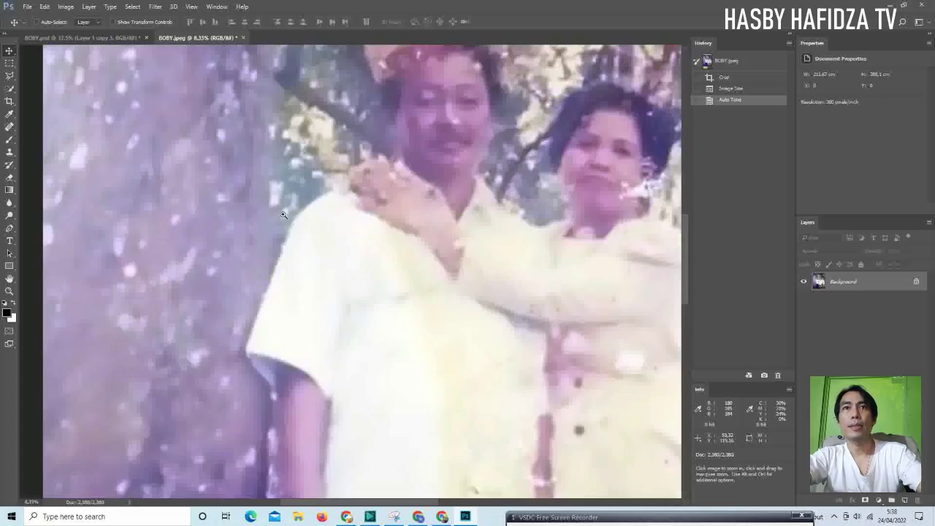
pyautogui.click(310, 215)
pyautogui.moveTo(382, 169)
pyautogui.mouseDown()
pyautogui.moveTo(363, 191)
pyautogui.moveTo(340, 261)
pyautogui.moveTo(350, 244)
pyautogui.moveTo(365, 219)
pyautogui.moveTo(324, 265)
pyautogui.moveTo(246, 247)
pyautogui.moveTo(226, 203)
pyautogui.mouseUp()
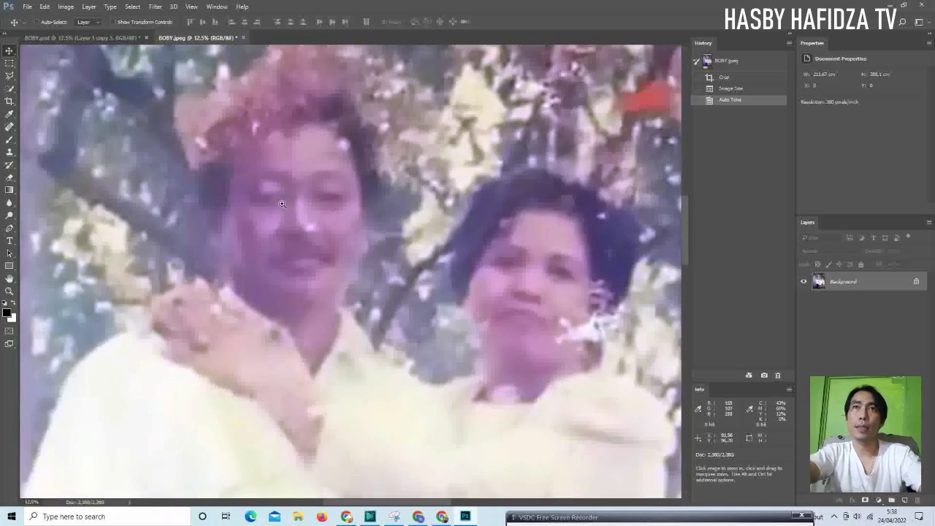
pyautogui.keyDown('alt'); pyautogui.click(328, 204); pyautogui.keyUp('alt')
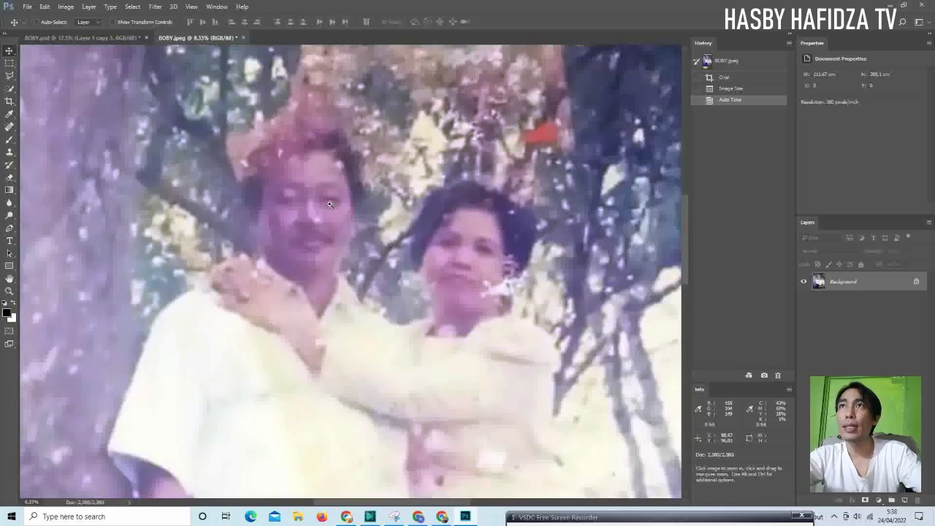
# With the Polygonal Lasso, place points from the man's head down his shoulder to his sleeve
pyautogui.click(10, 76)
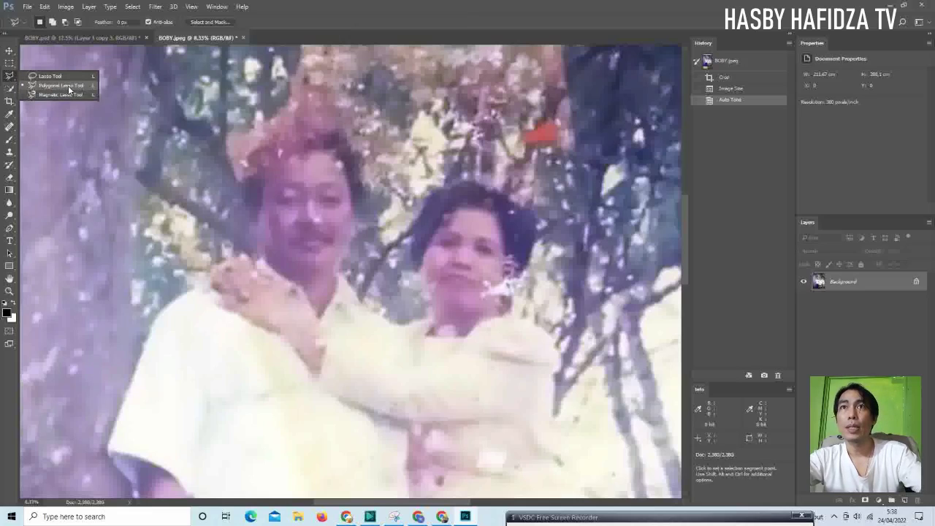
pyautogui.click(70, 87)
pyautogui.keyDown('ctrl'); pyautogui.click(243, 186); pyautogui.keyUp('ctrl')
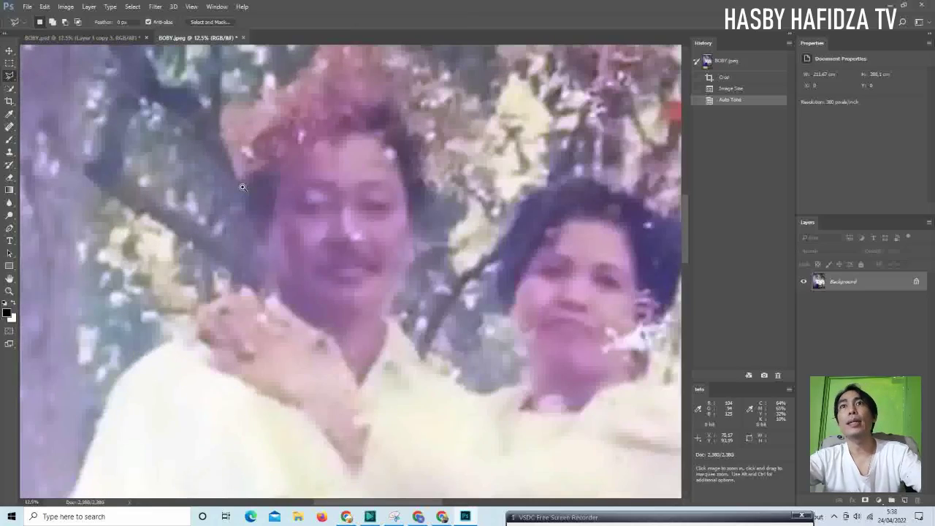
pyautogui.keyDown('ctrl'); pyautogui.click(242, 187); pyautogui.keyUp('ctrl')
pyautogui.moveTo(256, 236)
pyautogui.mouseDown()
pyautogui.moveTo(271, 179)
pyautogui.moveTo(249, 260)
pyautogui.mouseUp()
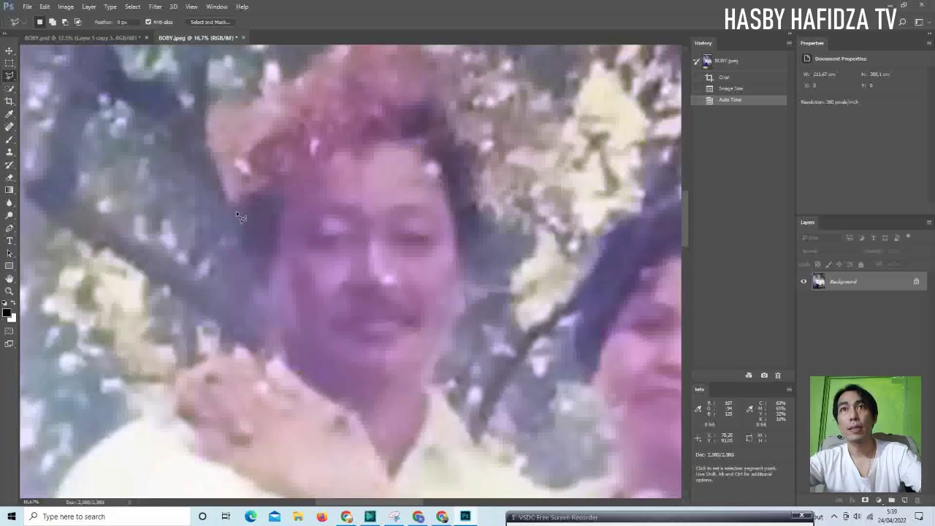
pyautogui.click(261, 278)
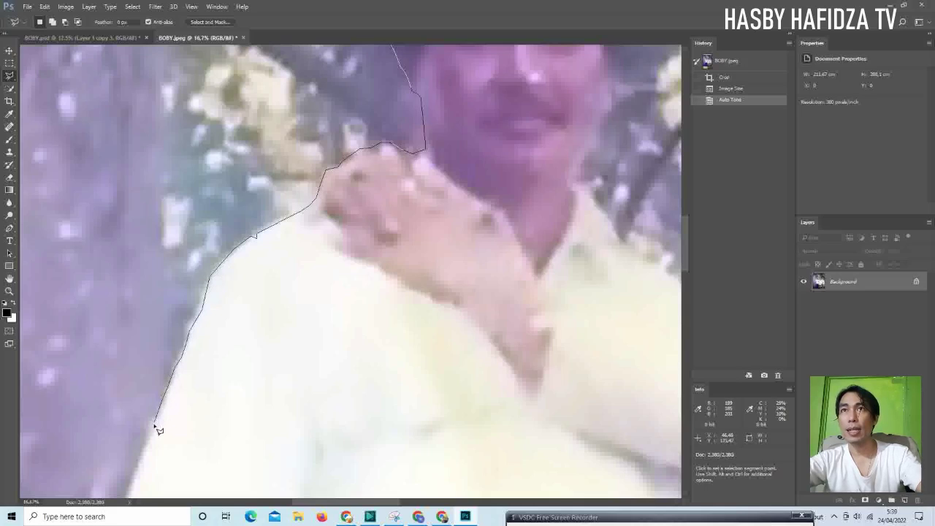
pyautogui.moveTo(154, 424); pyautogui.dragTo(203, 204)
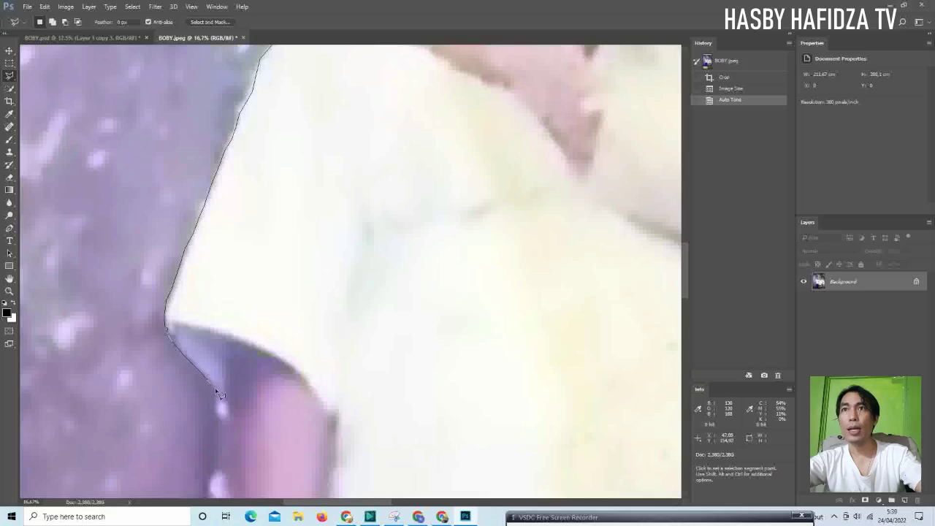
pyautogui.moveTo(217, 390); pyautogui.dragTo(154, 209)
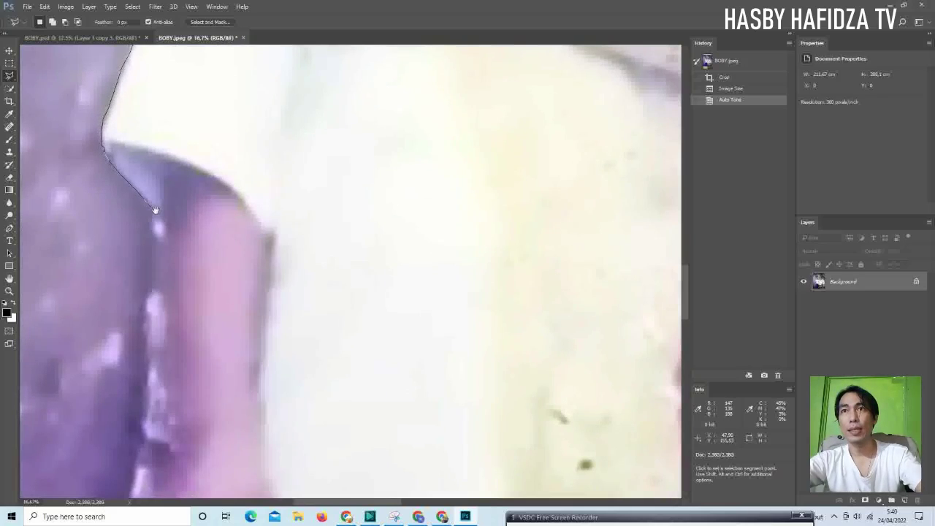
pyautogui.scroll(-5, 174, 342)
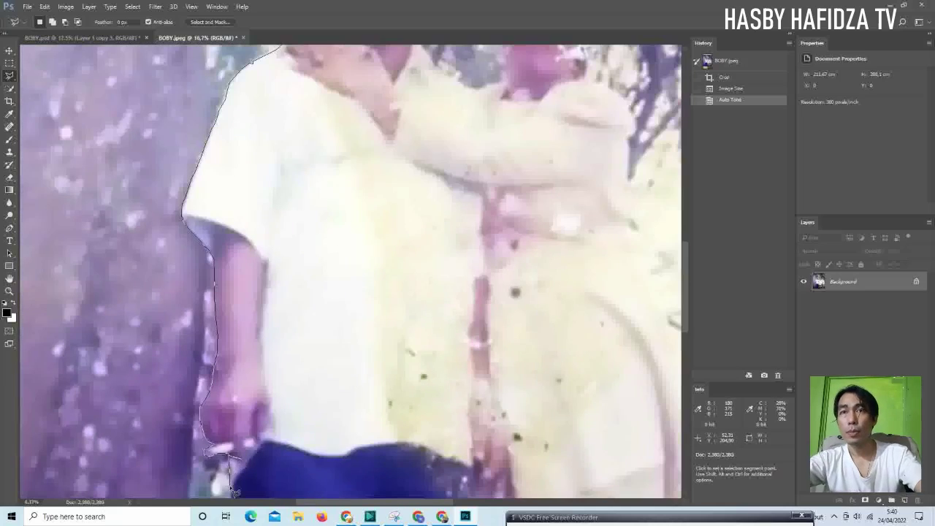
# Continue the lasso outline down around the man's trousers and the couple's legs and sandals
pyautogui.moveTo(242, 459); pyautogui.dragTo(234, 490)
pyautogui.scroll(-5, 213, 435)
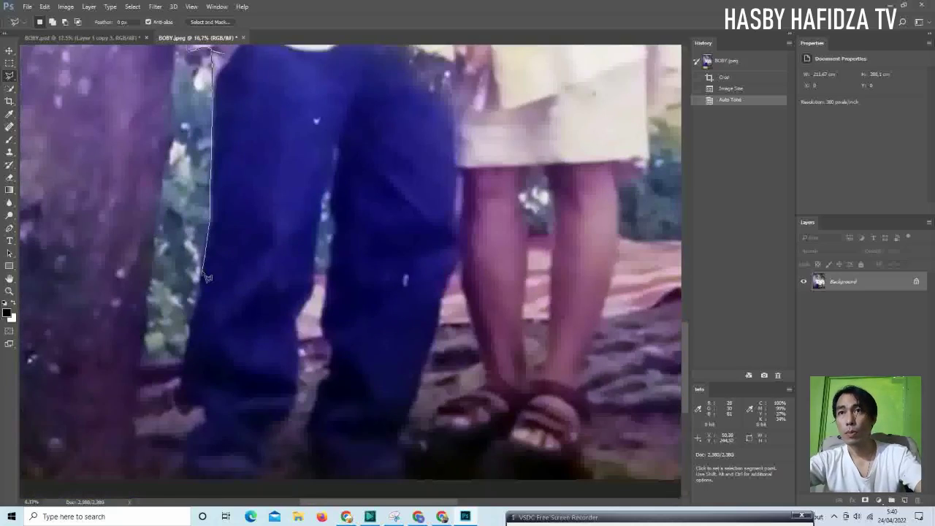
pyautogui.scroll(-2, 186, 380)
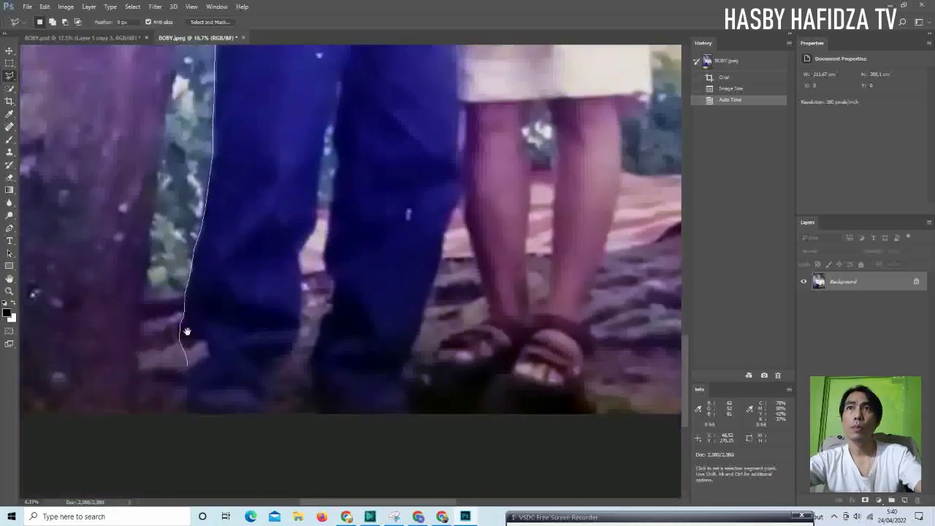
pyautogui.scroll(-2, 187, 330)
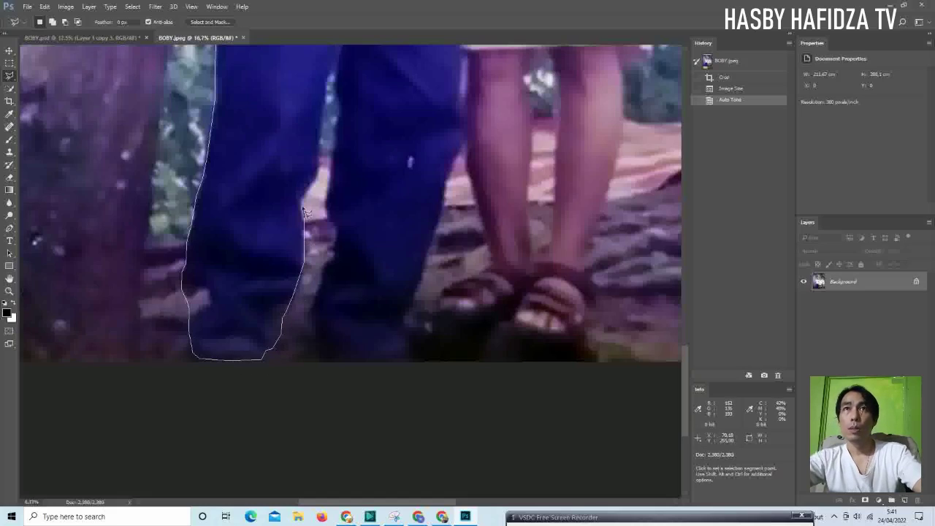
pyautogui.scroll(2, 307, 190)
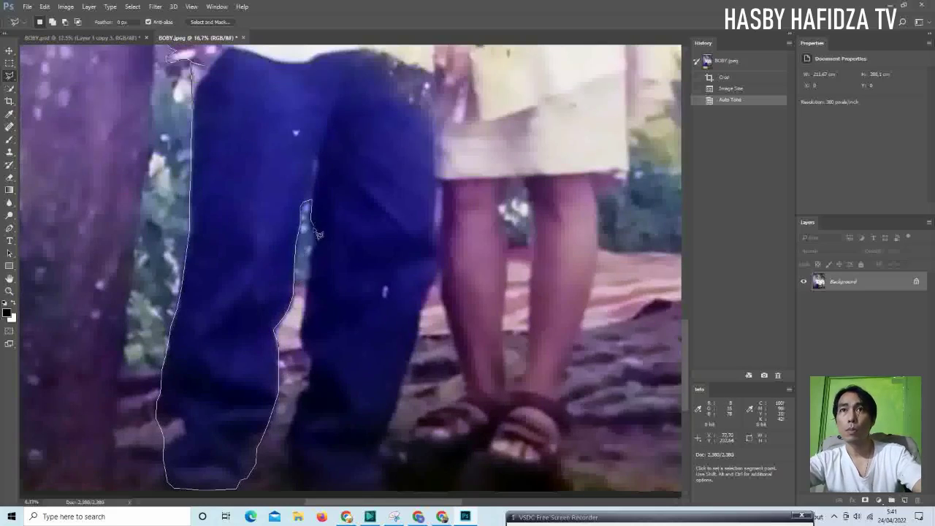
pyautogui.scroll(-2, 303, 414)
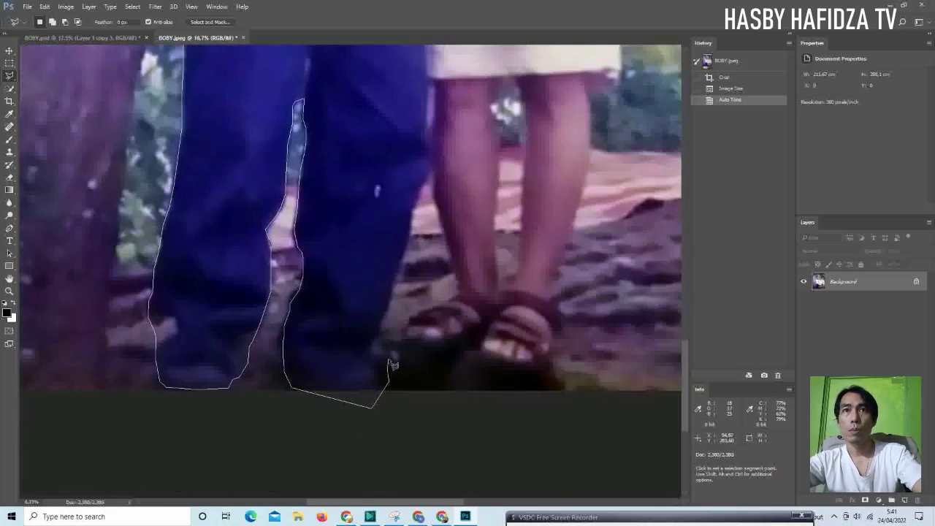
pyautogui.scroll(3, 381, 393)
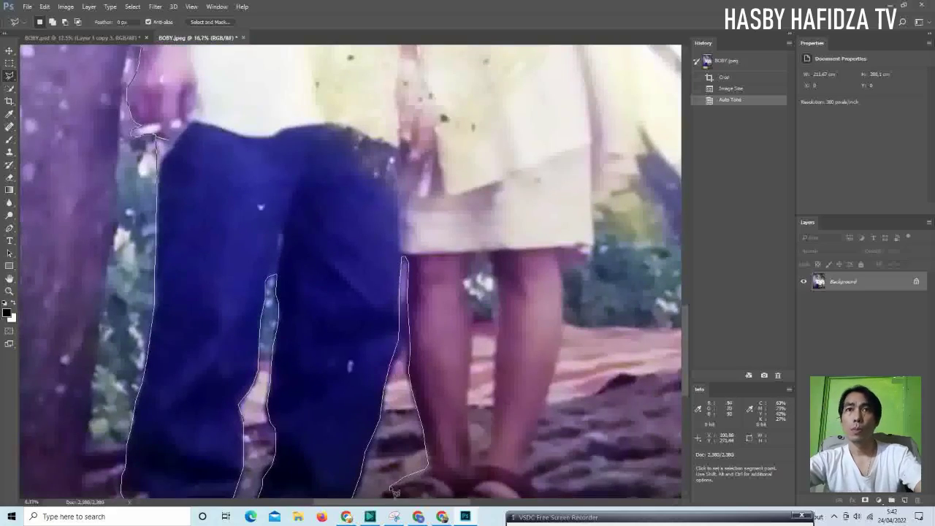
pyautogui.scroll(-3, 429, 460)
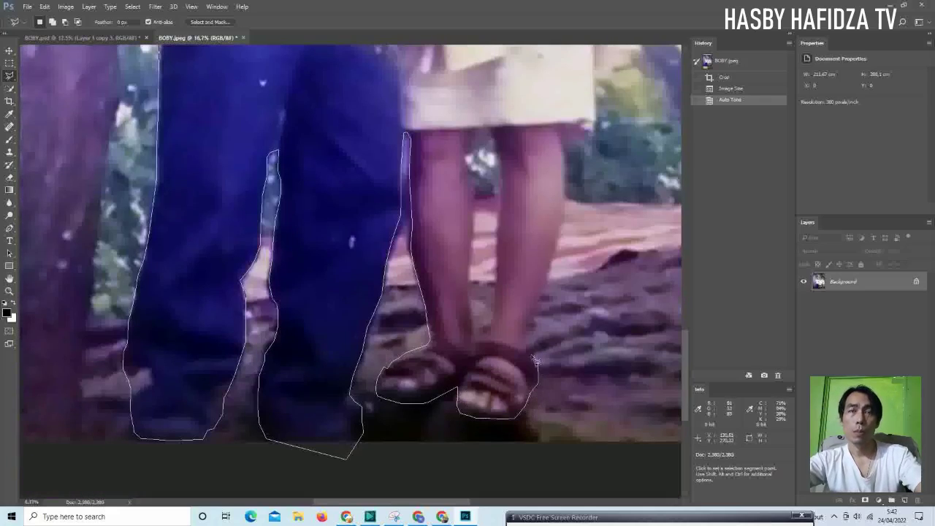
pyautogui.scroll(3, 532, 343)
# Trace the outline around the woman's skirt and up her coat edge to her shoulder
pyautogui.moveTo(530, 357); pyautogui.dragTo(507, 418)
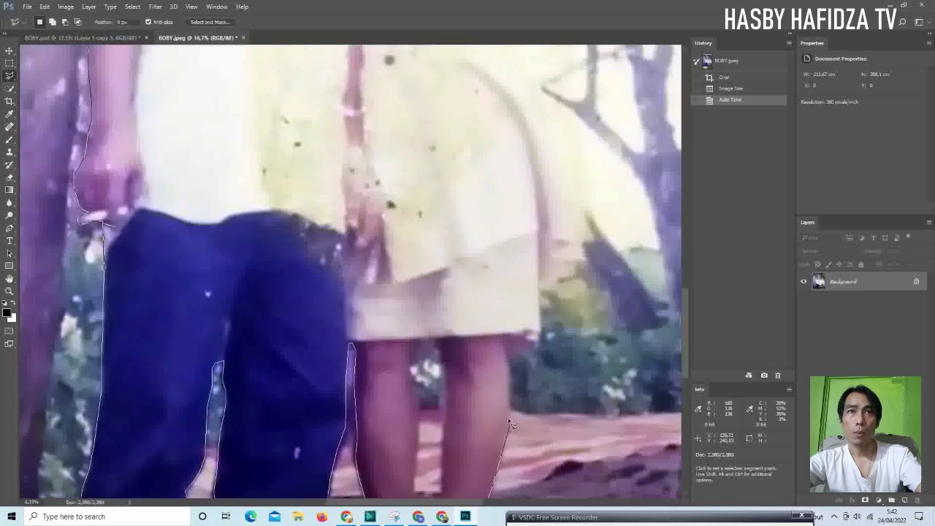
pyautogui.moveTo(544, 288); pyautogui.dragTo(447, 388)
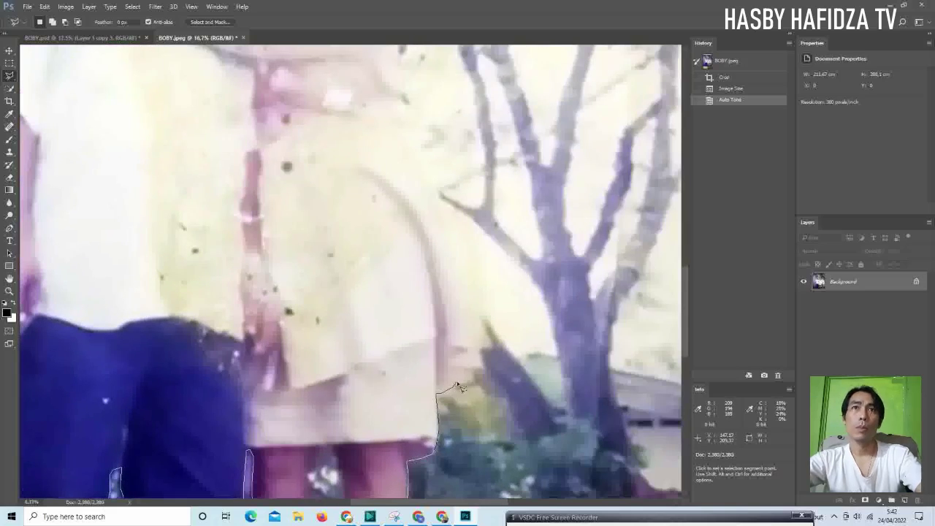
pyautogui.moveTo(482, 358)
pyautogui.mouseDown()
pyautogui.moveTo(461, 406)
pyautogui.moveTo(445, 386)
pyautogui.mouseUp()
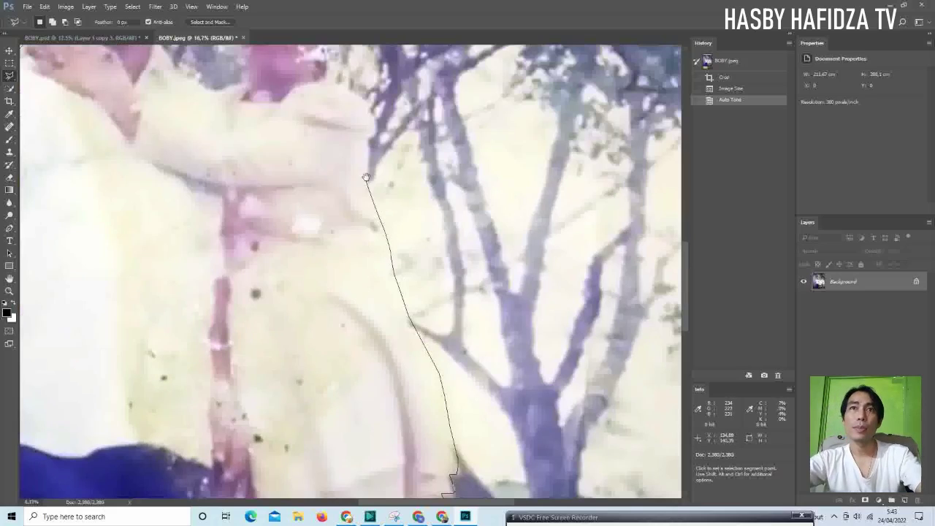
pyautogui.moveTo(367, 177); pyautogui.dragTo(403, 359)
pyautogui.moveTo(412, 292); pyautogui.dragTo(369, 263)
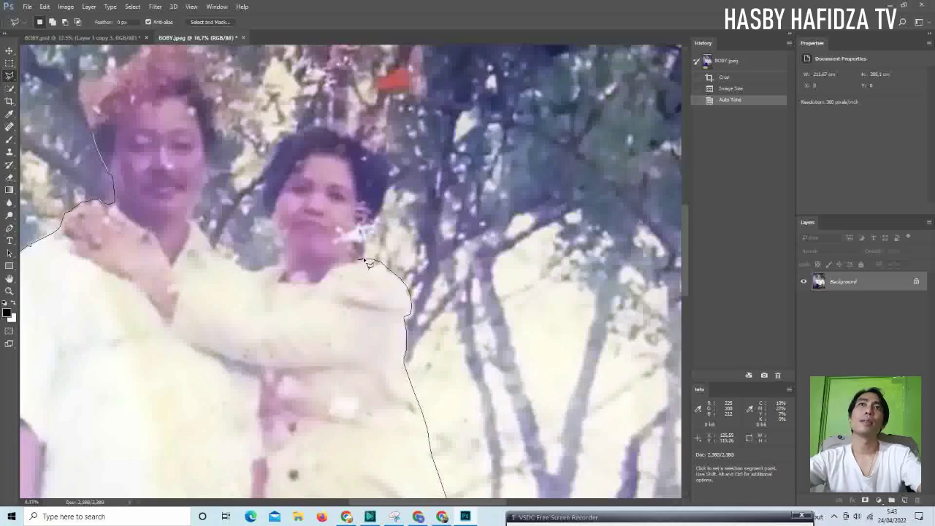
# Trace the Magnetic Lasso over the woman's and man's hair and close it at the start point
pyautogui.scroll(2, 369, 263)
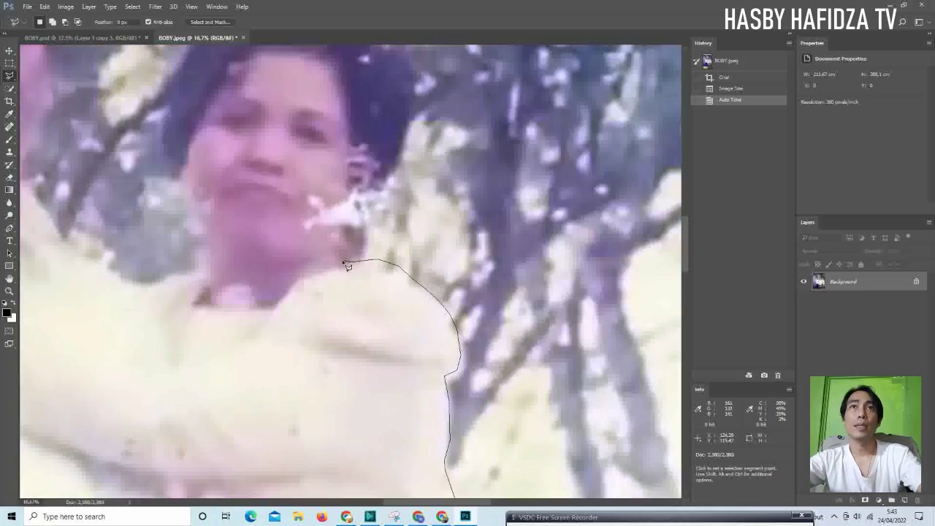
pyautogui.scroll(3, 376, 206)
pyautogui.moveTo(390, 321)
pyautogui.mouseDown()
pyautogui.moveTo(381, 184)
pyautogui.moveTo(311, 150)
pyautogui.moveTo(230, 140)
pyautogui.mouseUp()
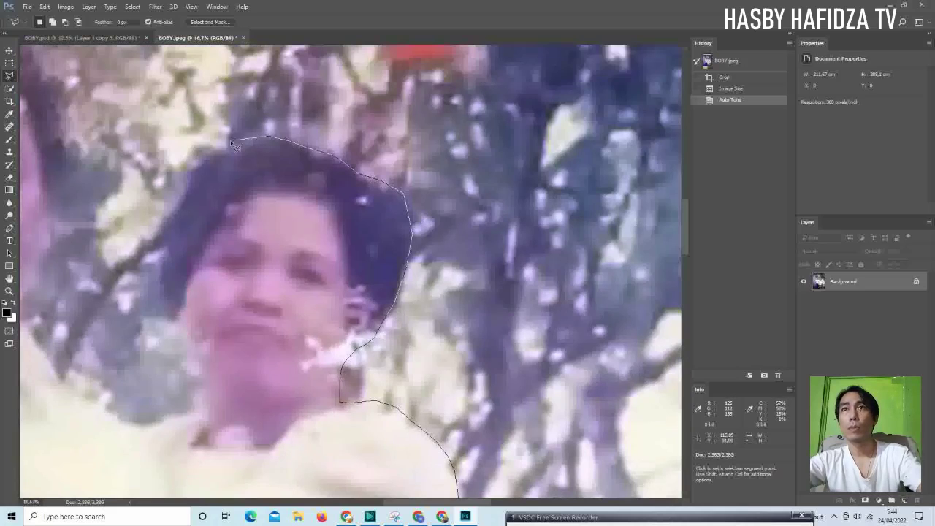
pyautogui.moveTo(185, 207)
pyautogui.mouseDown()
pyautogui.moveTo(162, 280)
pyautogui.moveTo(290, 222)
pyautogui.mouseUp()
pyautogui.moveTo(319, 302)
pyautogui.mouseDown()
pyautogui.moveTo(261, 320)
pyautogui.moveTo(168, 271)
pyautogui.moveTo(125, 217)
pyautogui.moveTo(338, 416)
pyautogui.moveTo(373, 353)
pyautogui.moveTo(387, 281)
pyautogui.moveTo(410, 247)
pyautogui.moveTo(399, 180)
pyautogui.mouseUp()
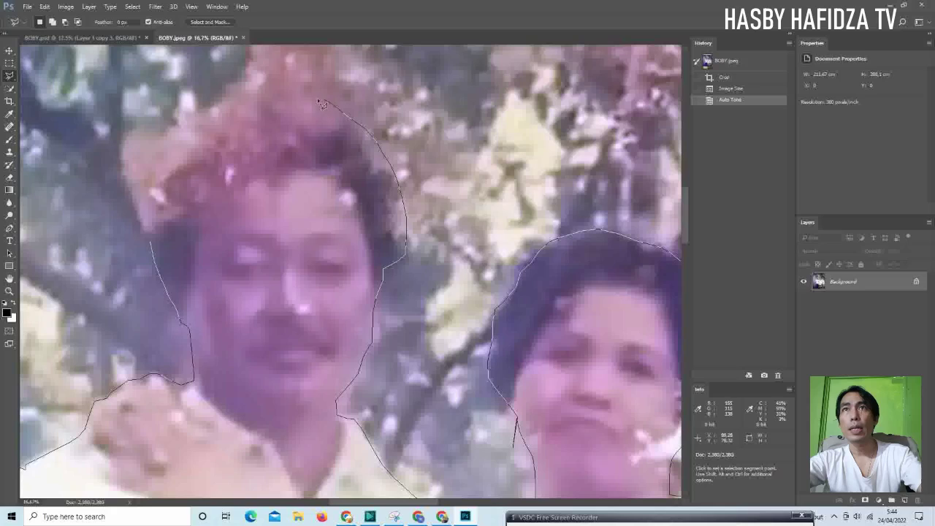
pyautogui.moveTo(245, 114); pyautogui.dragTo(217, 130)
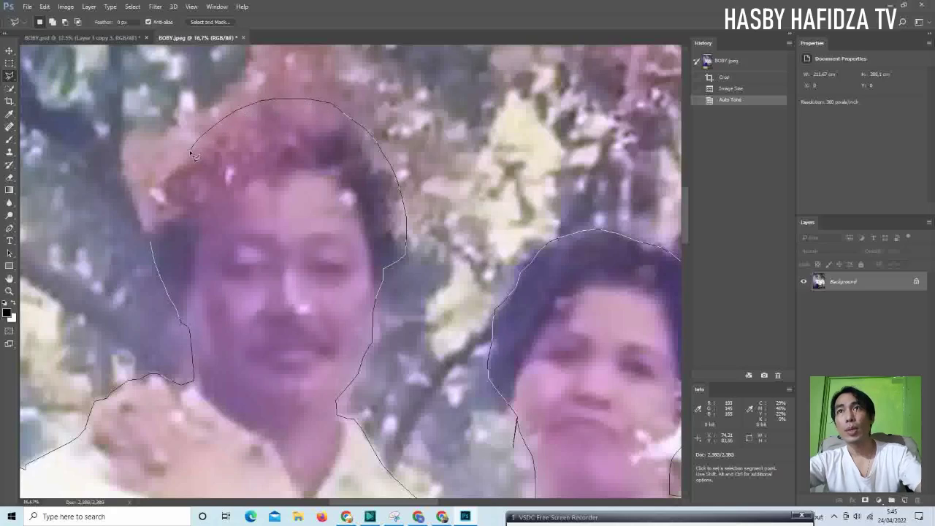
pyautogui.moveTo(182, 169); pyautogui.dragTo(165, 179)
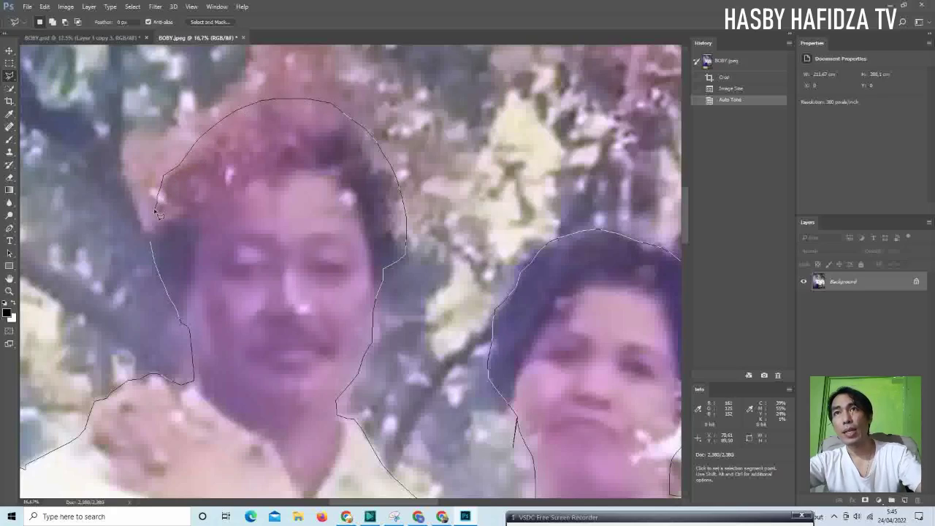
pyautogui.moveTo(153, 230); pyautogui.dragTo(153, 238)
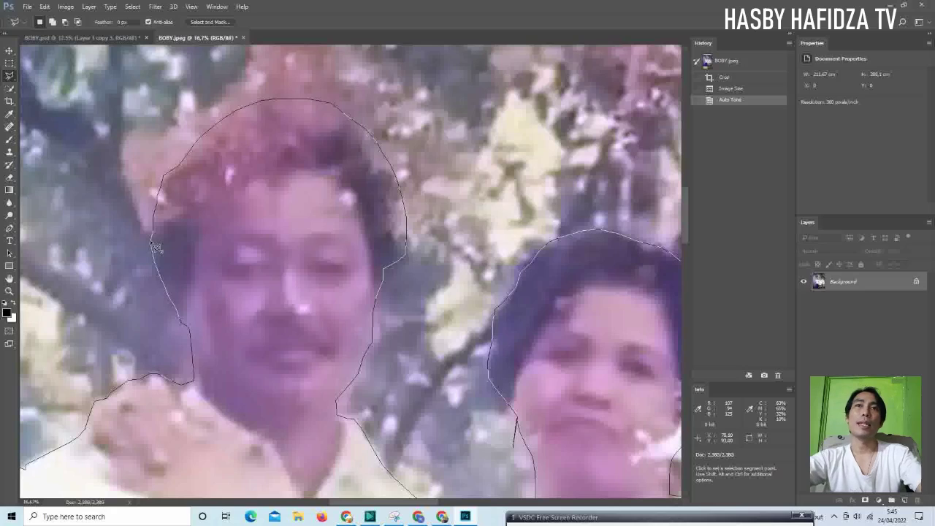
pyautogui.click(152, 241)
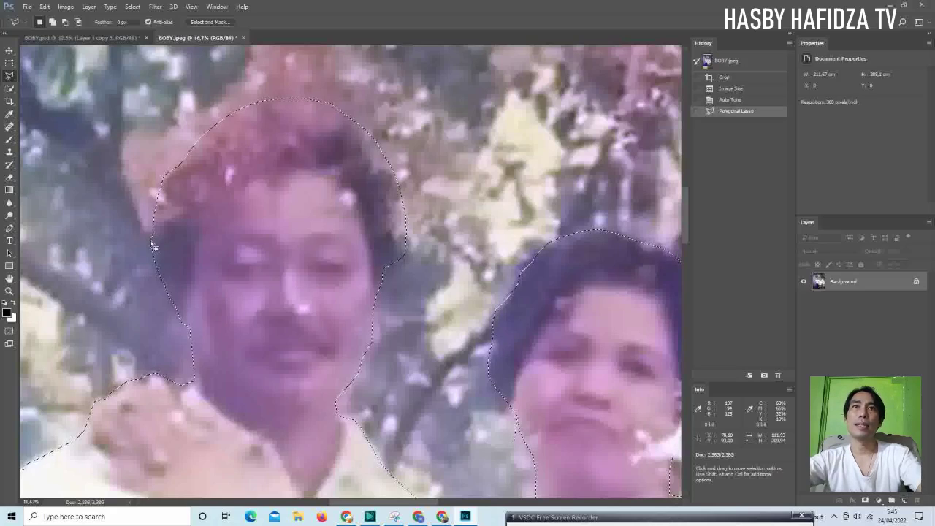
pyautogui.keyDown('ctrl'); pyautogui.keyDown('alt'); pyautogui.click(439, 278); pyautogui.keyUp('alt'); pyautogui.keyUp('ctrl')
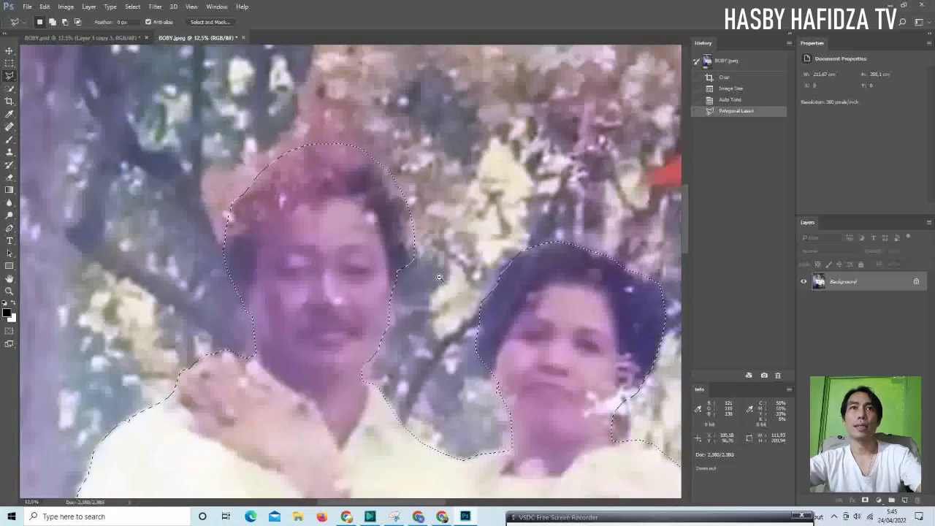
pyautogui.keyDown('ctrl'); pyautogui.keyDown('alt'); pyautogui.click(439, 277); pyautogui.keyUp('alt'); pyautogui.keyUp('ctrl')
pyautogui.keyDown('ctrl'); pyautogui.keyDown('alt'); pyautogui.click(439, 278); pyautogui.keyUp('alt'); pyautogui.keyUp('ctrl')
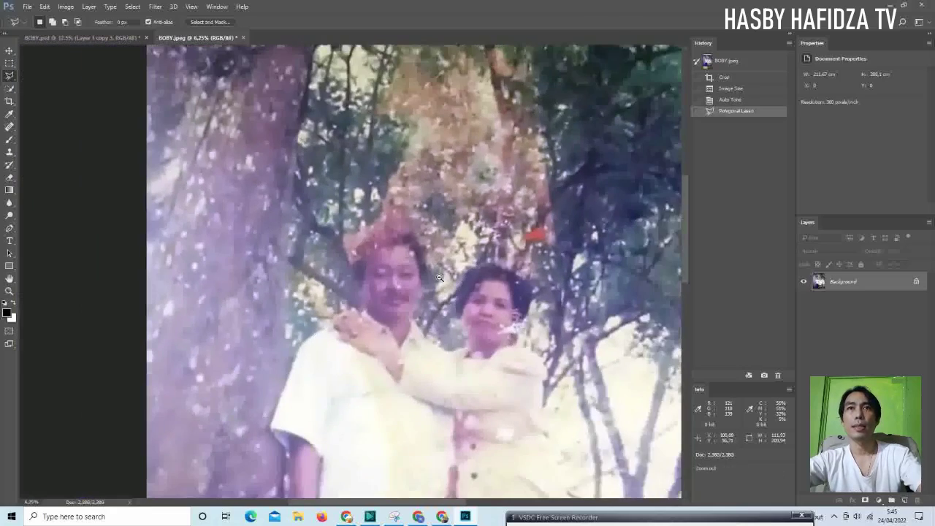
pyautogui.keyDown('ctrl'); pyautogui.keyDown('alt'); pyautogui.click(439, 277); pyautogui.keyUp('alt'); pyautogui.keyUp('ctrl')
pyautogui.keyDown('ctrl'); pyautogui.keyDown('alt'); pyautogui.click(439, 277); pyautogui.keyUp('alt'); pyautogui.keyUp('ctrl')
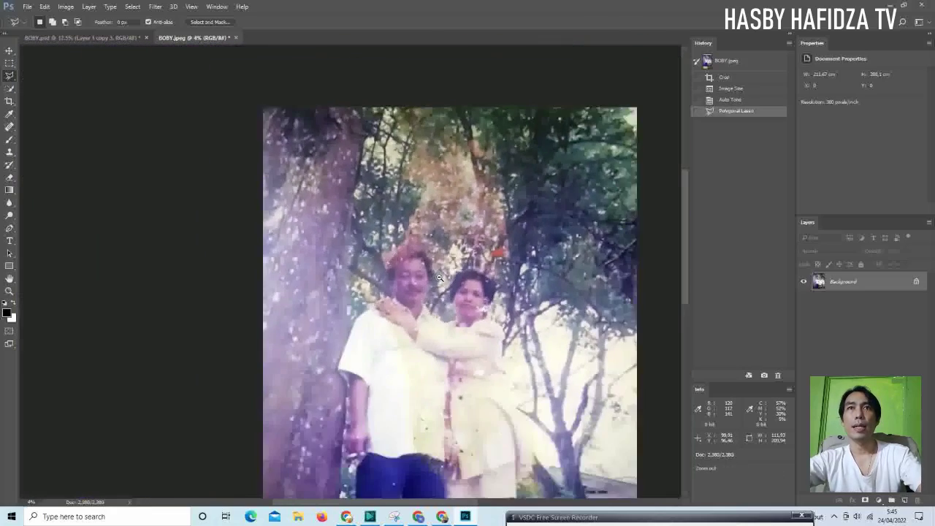
pyautogui.keyDown('ctrl'); pyautogui.keyDown('alt'); pyautogui.click(427, 279); pyautogui.keyUp('alt'); pyautogui.keyUp('ctrl')
pyautogui.click(369, 291)
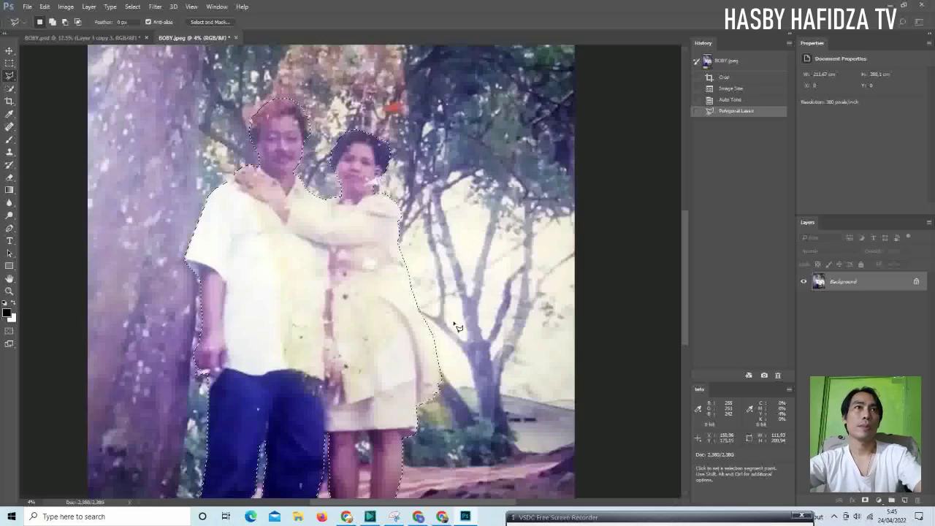
# Copy and paste the selected couple onto Layer 1, then hide the Background layer
pyautogui.hotkey('ctrl', 'c')
pyautogui.hotkey('ctrl', 'v')
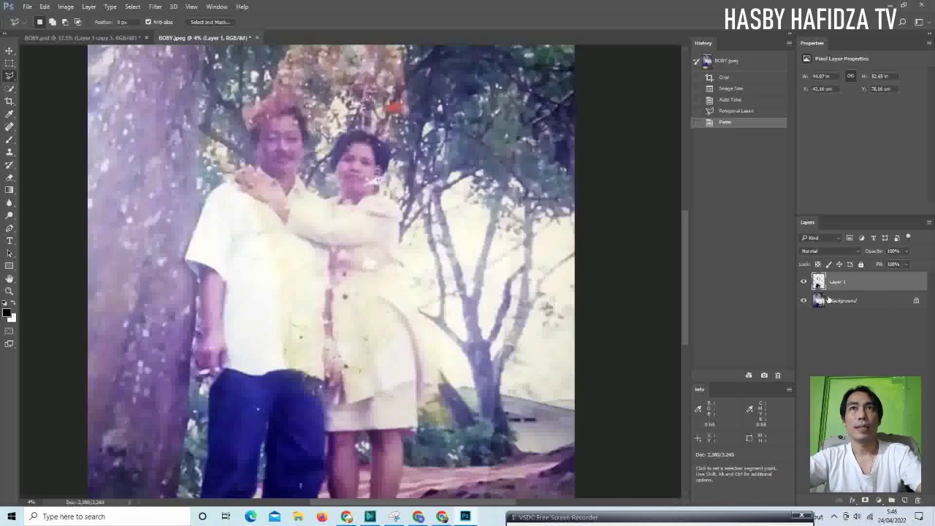
pyautogui.click(807, 283)
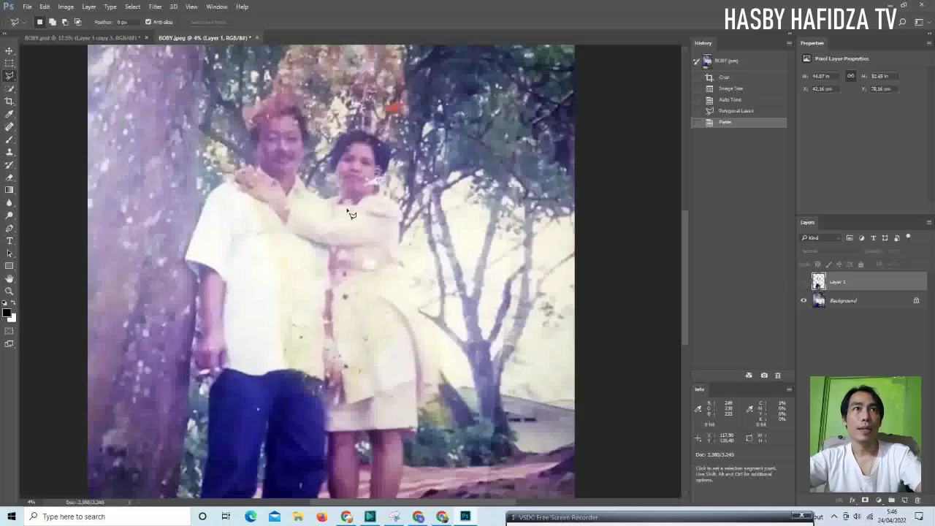
pyautogui.click(804, 284)
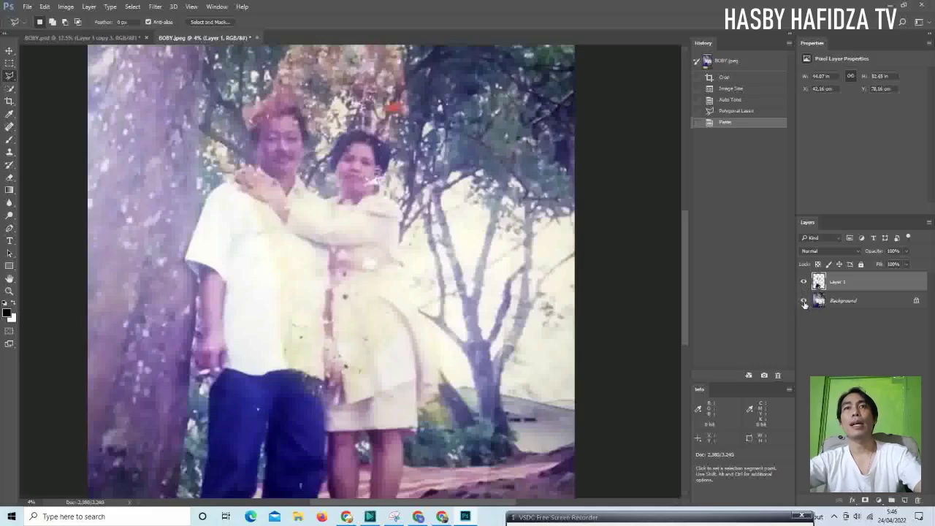
pyautogui.click(804, 301)
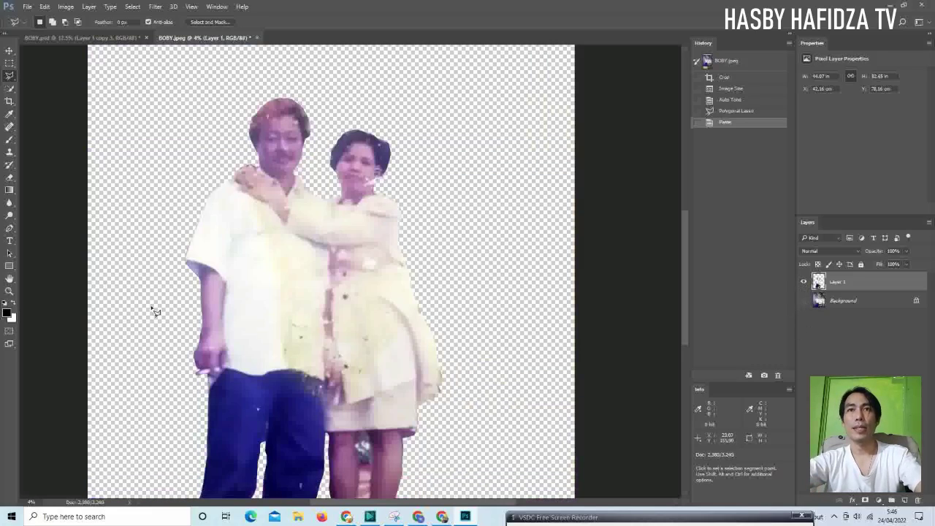
pyautogui.keyDown('alt'); pyautogui.click(404, 409); pyautogui.keyUp('alt')
pyautogui.keyDown('alt'); pyautogui.click(404, 409); pyautogui.keyUp('alt')
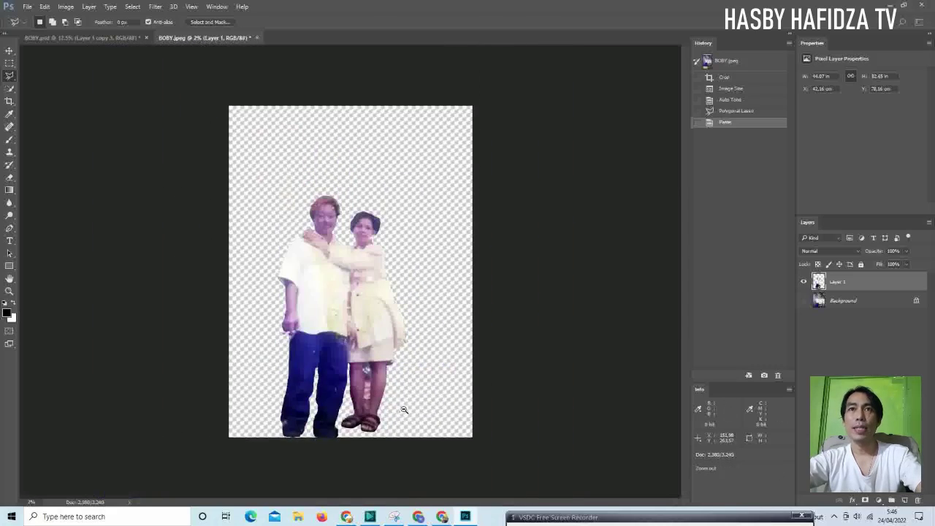
pyautogui.click(361, 398)
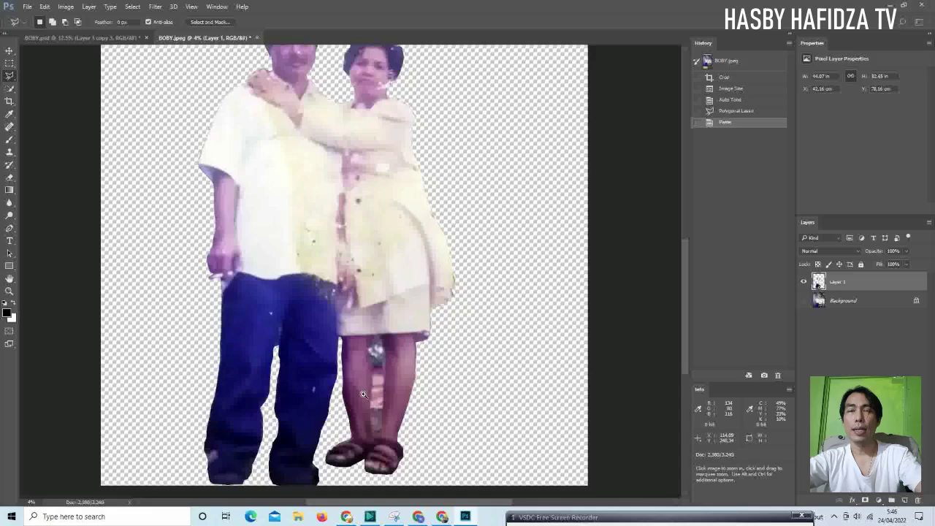
pyautogui.click(363, 395)
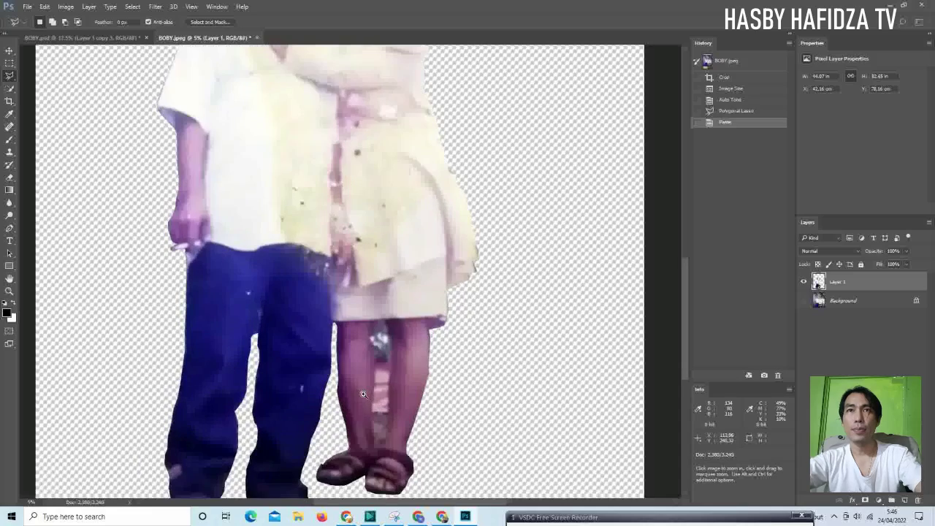
pyautogui.click(363, 394)
pyautogui.click(364, 392)
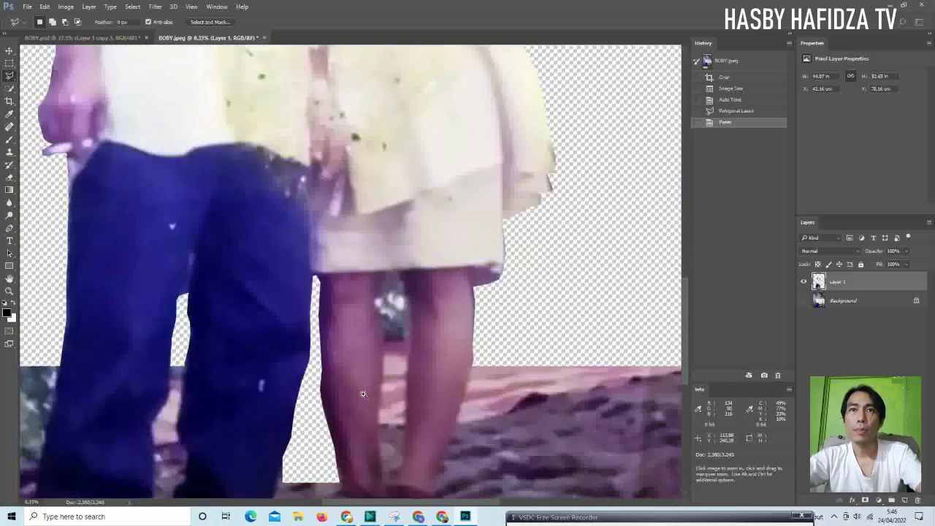
pyautogui.keyDown('alt'); pyautogui.click(397, 410); pyautogui.keyUp('alt')
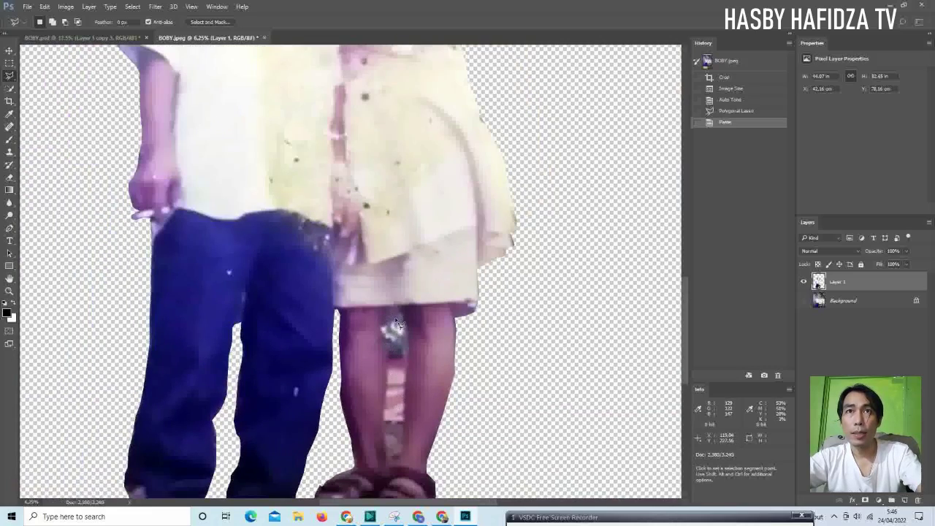
# Lasso the background scrap between the woman's legs, delete it and deselect
pyautogui.moveTo(389, 340)
pyautogui.mouseDown()
pyautogui.moveTo(387, 447)
pyautogui.moveTo(398, 473)
pyautogui.moveTo(411, 429)
pyautogui.moveTo(410, 329)
pyautogui.mouseUp()
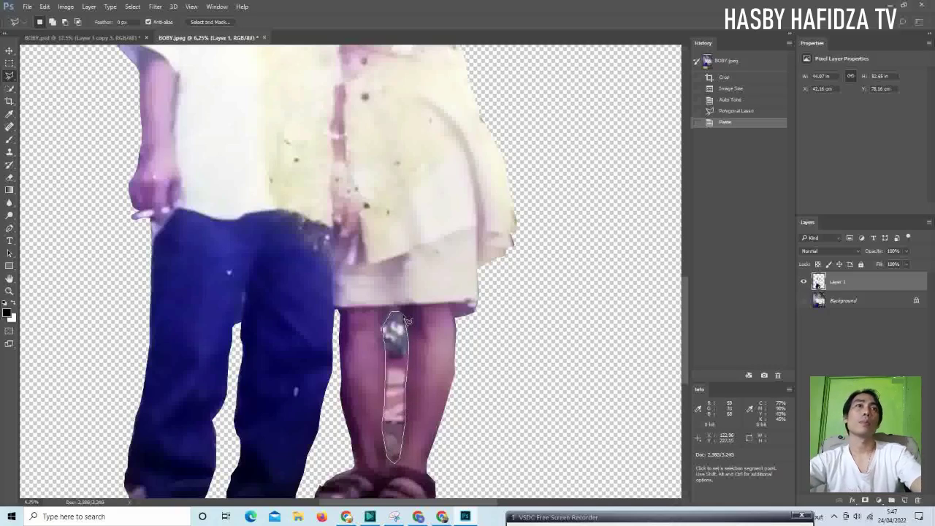
pyautogui.click(398, 313)
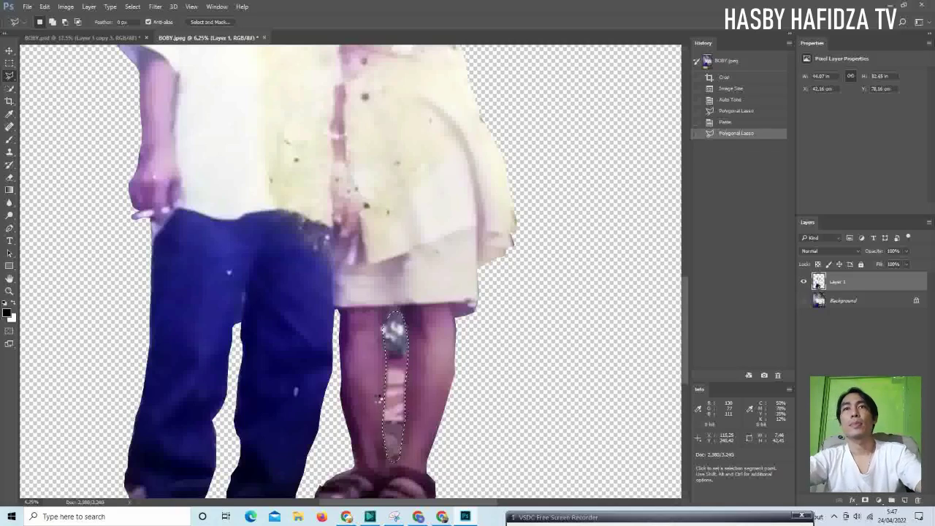
pyautogui.press('Delete')
pyautogui.hotkey('ctrl', 'd')
pyautogui.click(337, 381)
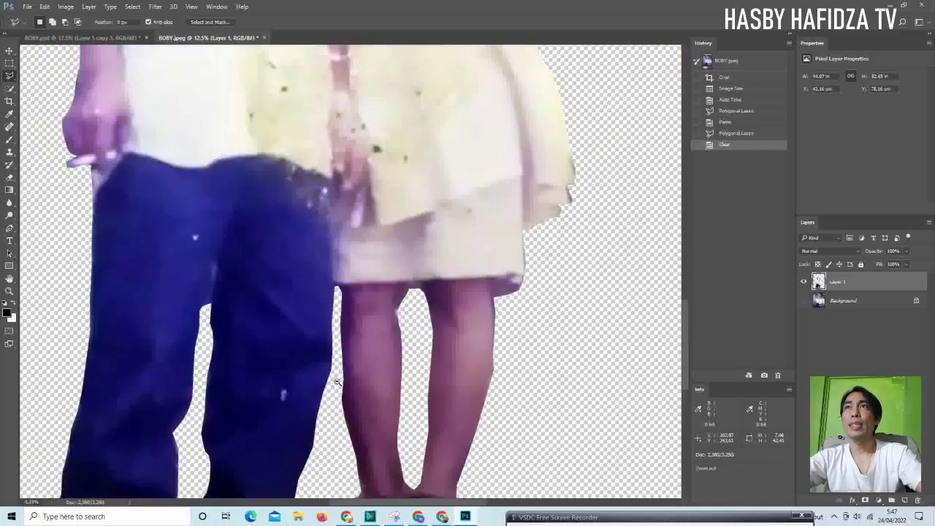
pyautogui.keyDown('ctrl'); pyautogui.keyDown('alt'); pyautogui.click(337, 381); pyautogui.keyUp('alt'); pyautogui.keyUp('ctrl')
pyautogui.keyDown('ctrl'); pyautogui.keyDown('alt'); pyautogui.click(338, 381); pyautogui.keyUp('alt'); pyautogui.keyUp('ctrl')
pyautogui.keyDown('ctrl'); pyautogui.keyDown('alt'); pyautogui.click(338, 381); pyautogui.keyUp('alt'); pyautogui.keyUp('ctrl')
pyautogui.keyDown('ctrl'); pyautogui.keyDown('alt'); pyautogui.click(338, 381); pyautogui.keyUp('alt'); pyautogui.keyUp('ctrl')
# Deselect and zoom in to inspect the woman's face, neck and collar
pyautogui.press('m')
pyautogui.hotkey('ctrl', 'd')
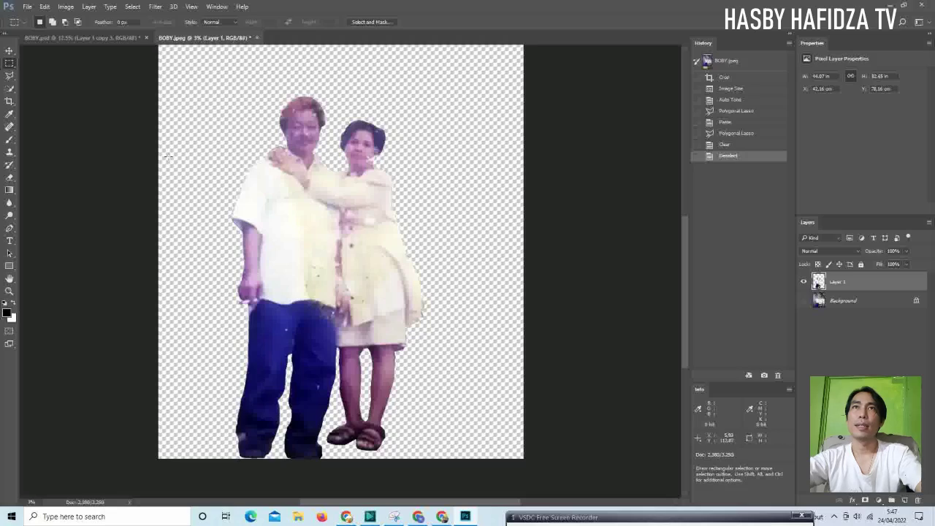
pyautogui.press('z')
pyautogui.click(389, 157)
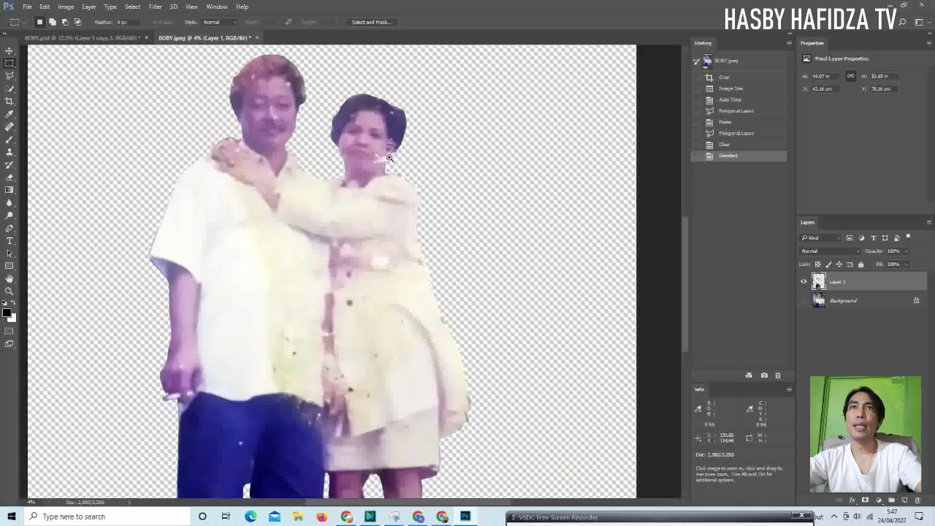
pyautogui.click(390, 158)
pyautogui.click(389, 159)
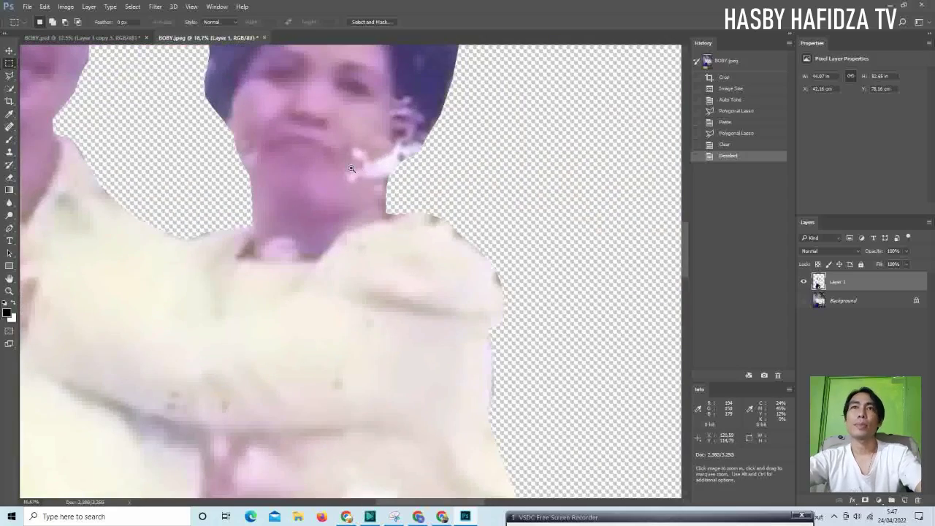
pyautogui.click(350, 168)
pyautogui.click(322, 271)
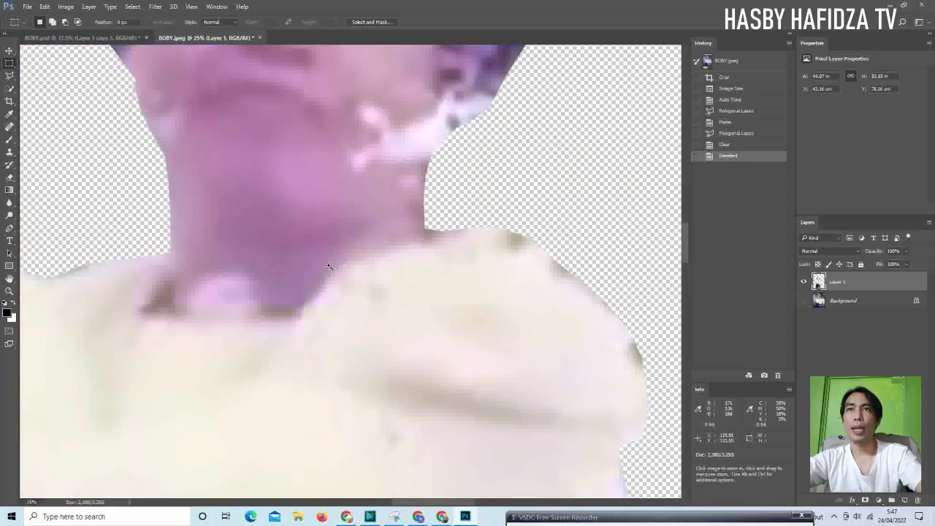
# Zoom back out, then zoom to 12.5% on the lower trouser legs and feet
pyautogui.keyDown('alt'); pyautogui.click(293, 303); pyautogui.keyUp('alt')
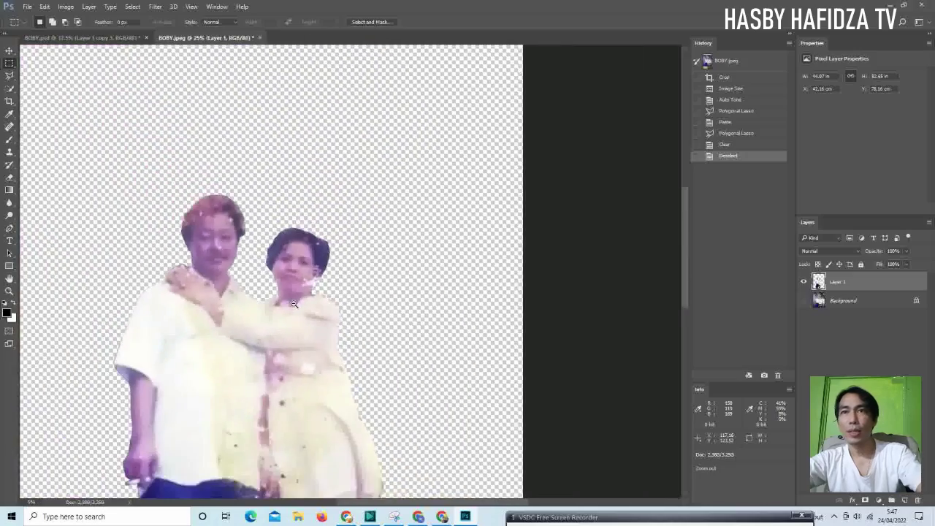
pyautogui.keyDown('alt'); pyautogui.click(293, 303); pyautogui.keyUp('alt')
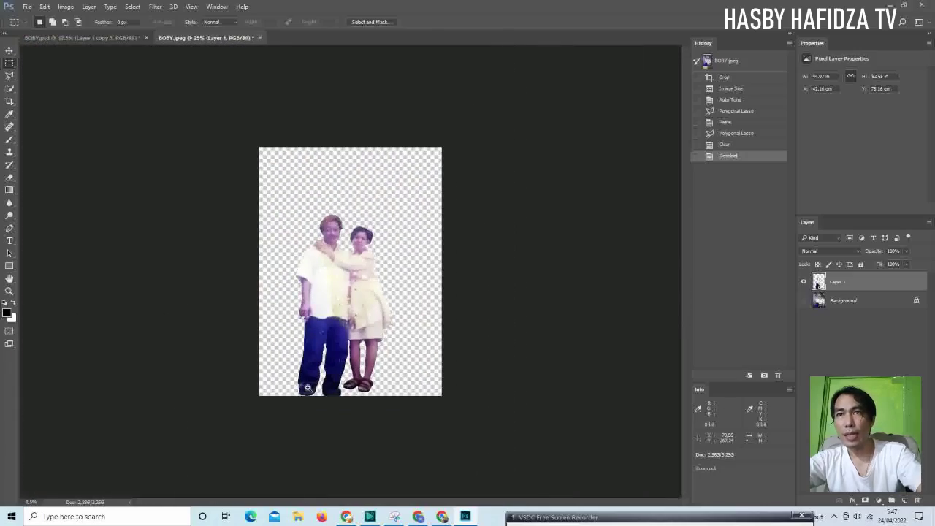
pyautogui.click(304, 388)
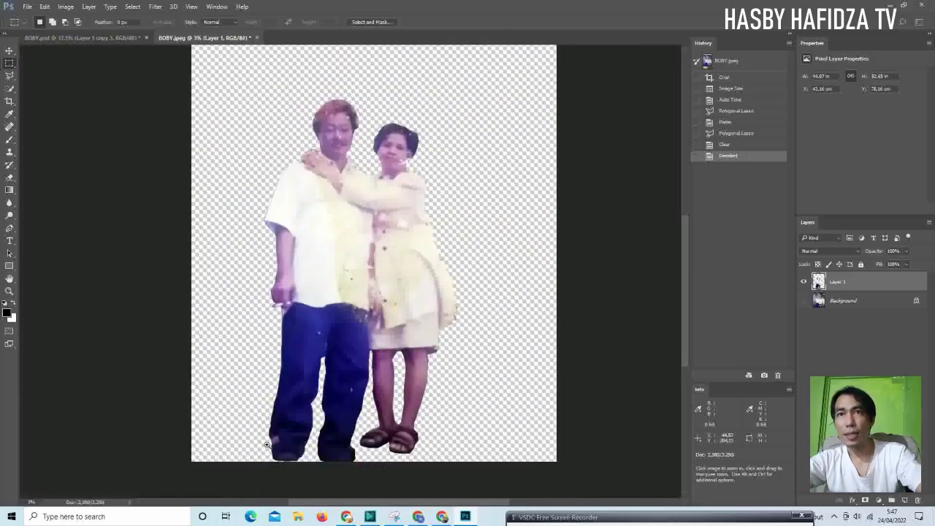
pyautogui.moveTo(266, 445); pyautogui.dragTo(284, 441)
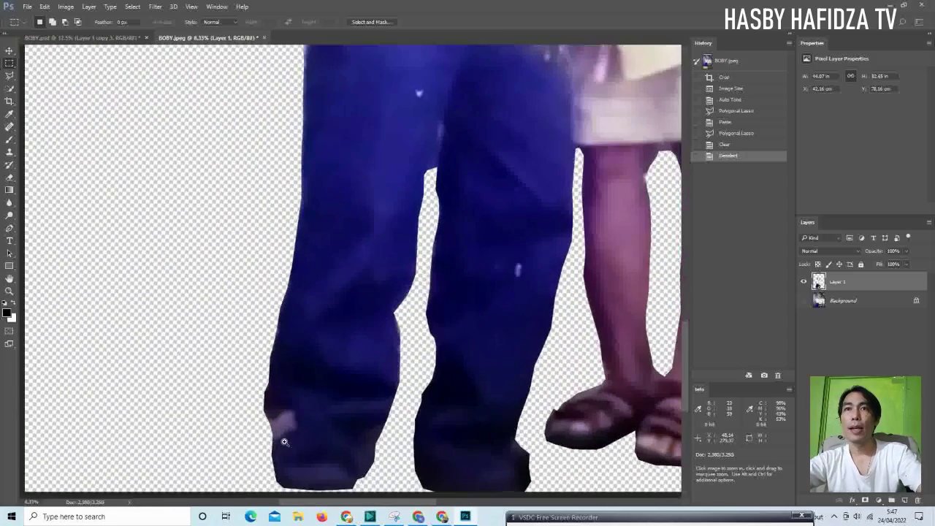
pyautogui.click(284, 441)
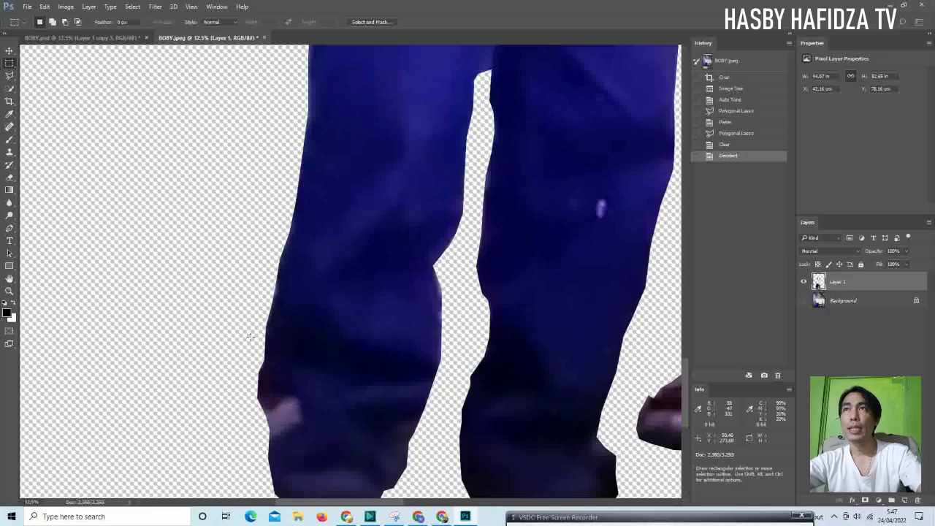
# Select the Clone Stamp tool and enlarge its soft brush in the Brush Preset picker
pyautogui.click(10, 155)
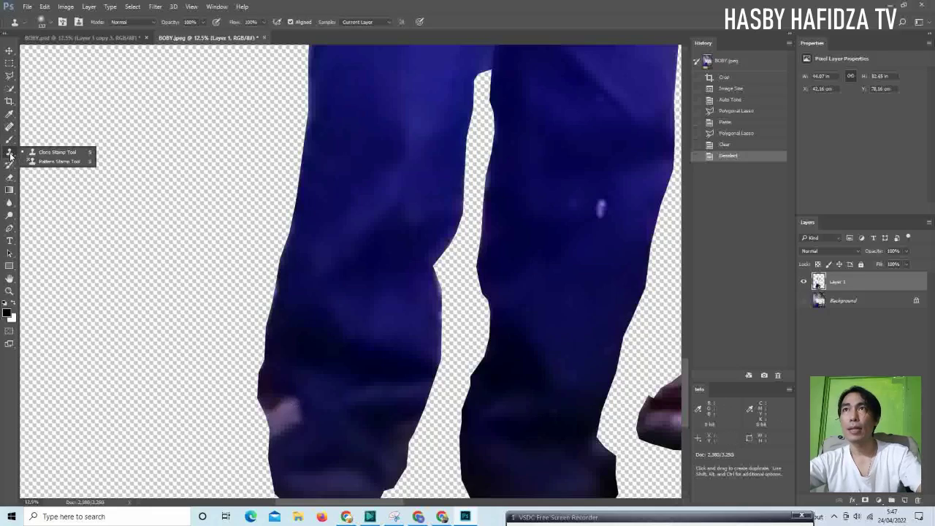
pyautogui.click(53, 155)
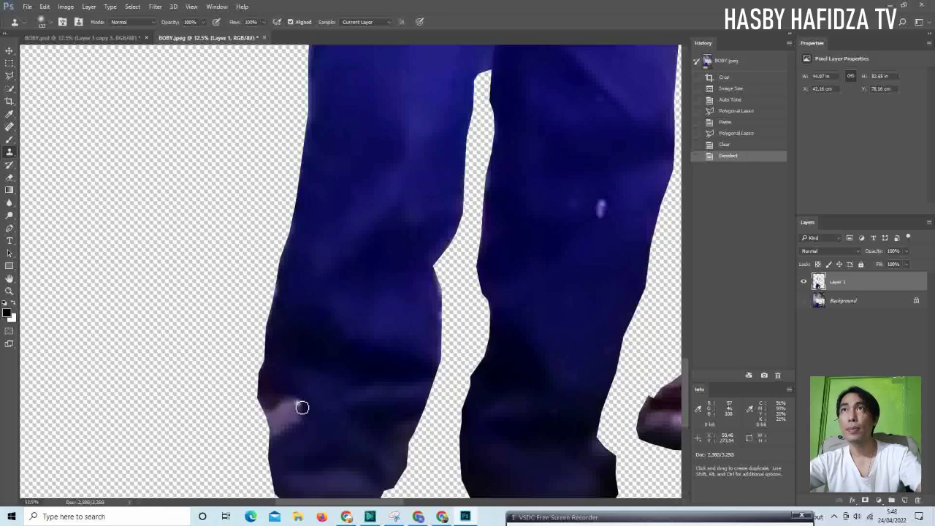
pyautogui.click(51, 25)
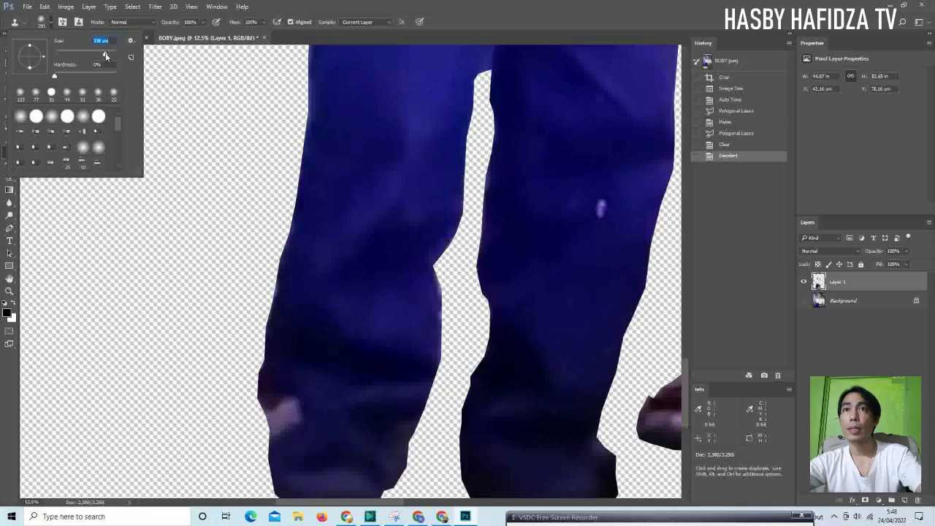
pyautogui.moveTo(105, 54); pyautogui.dragTo(109, 54)
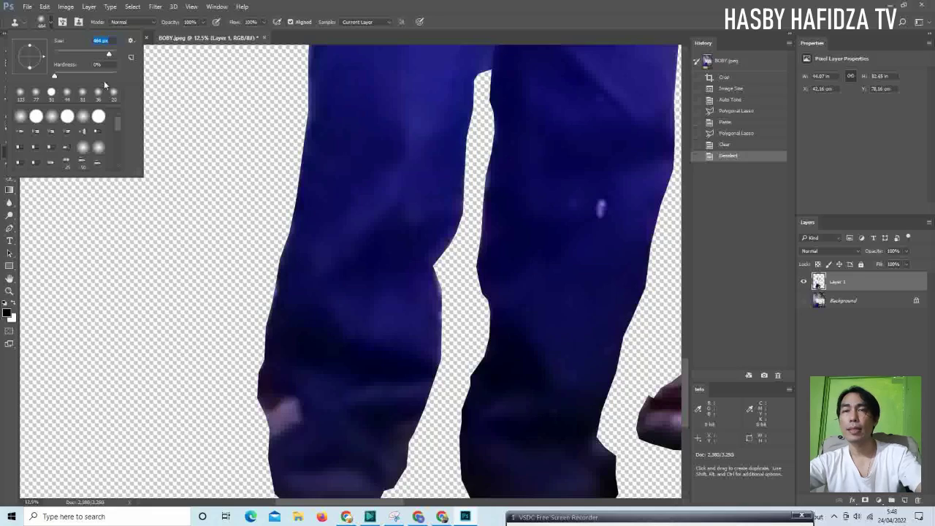
pyautogui.moveTo(295, 378); pyautogui.dragTo(281, 408)
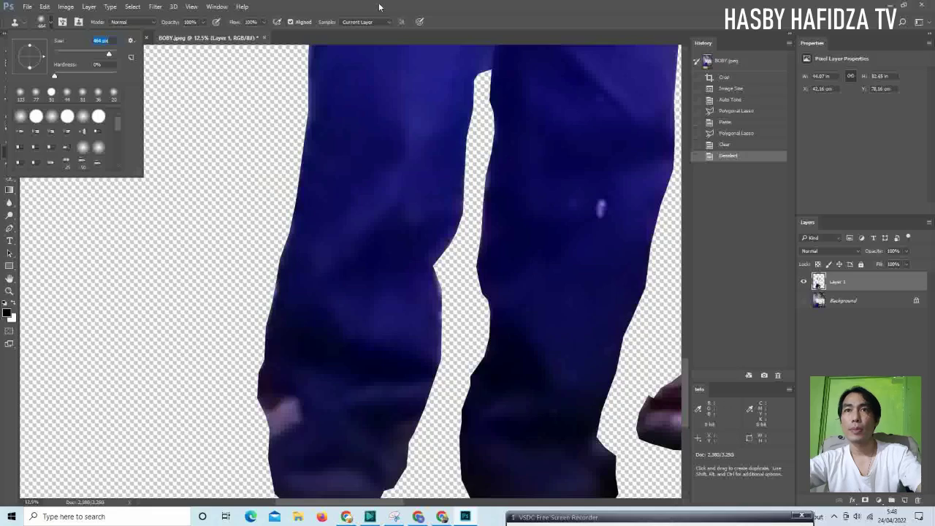
pyautogui.press('Return')
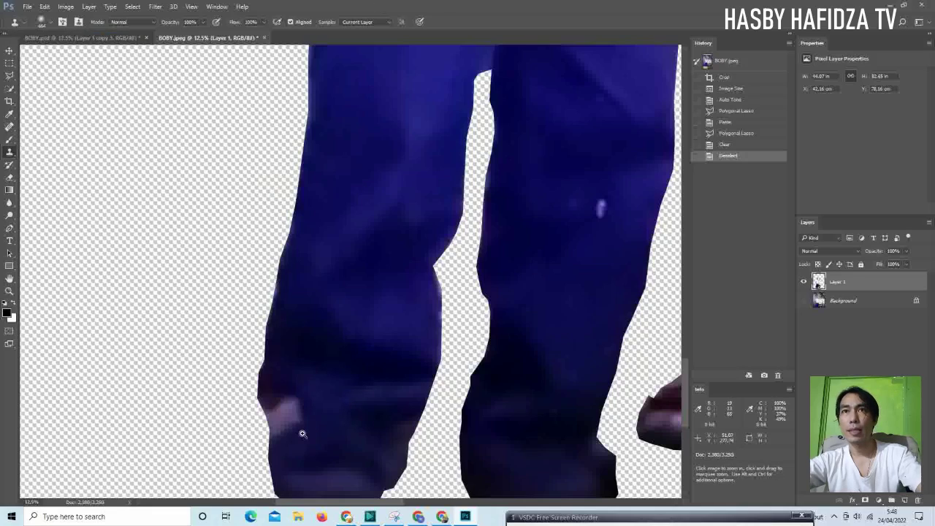
# Zoom in on the pink patch by the left hem and clone dark fabric over it
pyautogui.click(302, 434)
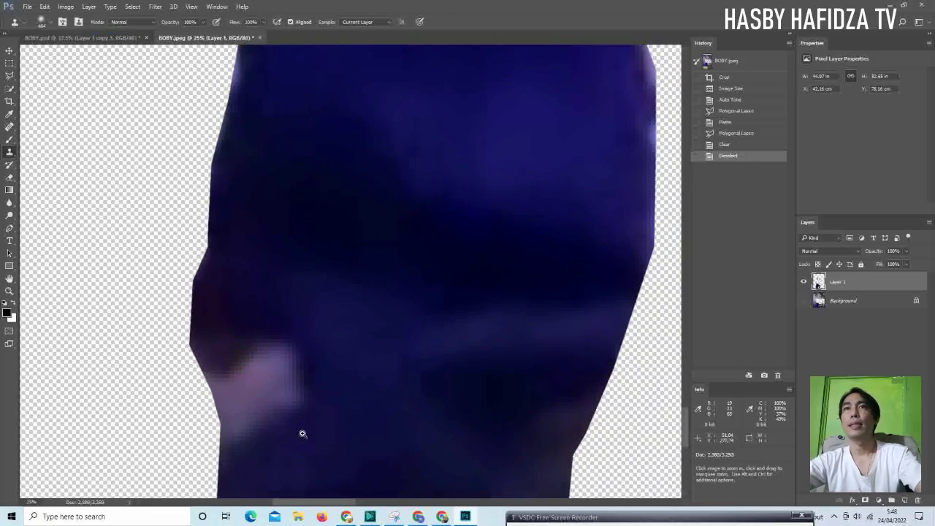
pyautogui.click(302, 434)
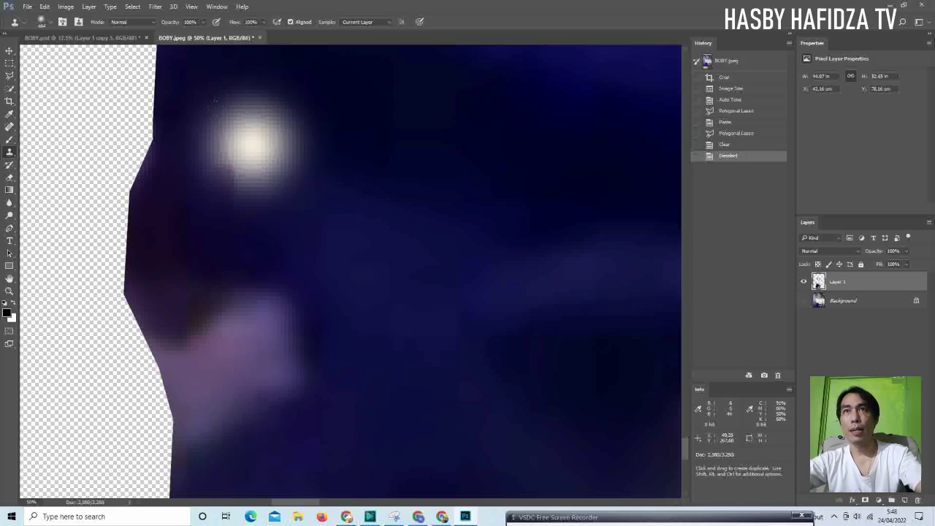
pyautogui.press('alt')
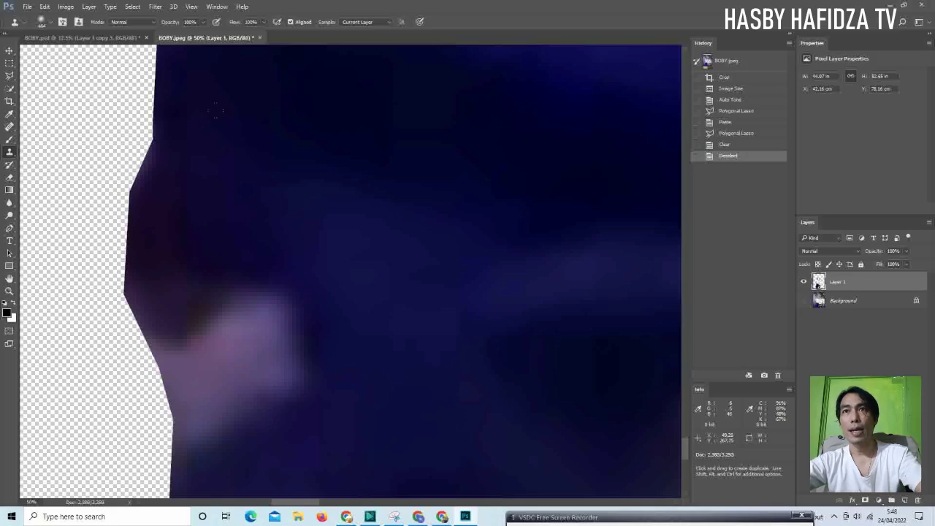
pyautogui.moveTo(221, 230)
pyautogui.mouseDown()
pyautogui.moveTo(223, 281)
pyautogui.moveTo(267, 326)
pyautogui.moveTo(252, 325)
pyautogui.moveTo(263, 380)
pyautogui.moveTo(228, 375)
pyautogui.moveTo(218, 323)
pyautogui.moveTo(164, 223)
pyautogui.mouseUp()
pyautogui.moveTo(165, 259); pyautogui.dragTo(197, 365)
pyautogui.moveTo(182, 351)
pyautogui.mouseDown()
pyautogui.moveTo(219, 423)
pyautogui.moveTo(188, 383)
pyautogui.moveTo(164, 463)
pyautogui.mouseUp()
# Cover the remaining pink along the leg edge and sample a new fabric source
pyautogui.moveTo(172, 420); pyautogui.dragTo(168, 410)
pyautogui.moveTo(184, 376)
pyautogui.mouseDown()
pyautogui.moveTo(171, 409)
pyautogui.moveTo(147, 343)
pyautogui.mouseUp()
pyautogui.click(190, 169)
pyautogui.press('j')
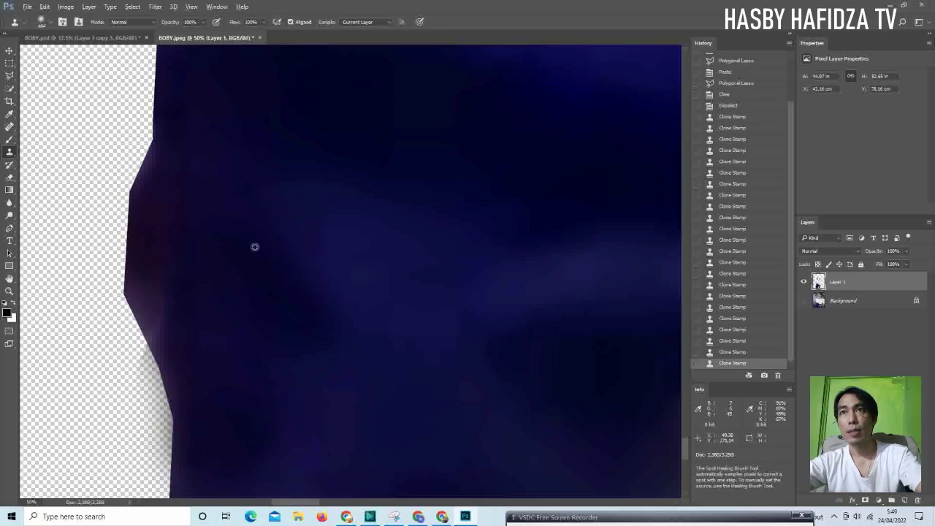
pyautogui.press('s')
pyautogui.click(263, 248)
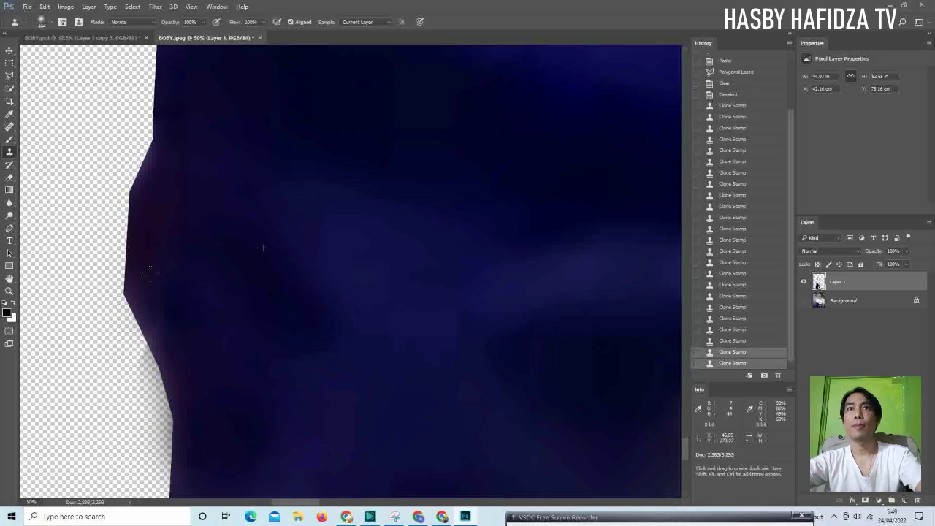
pyautogui.moveTo(264, 248); pyautogui.dragTo(270, 261)
# Clone over the bright spot and small speck on the trousers
pyautogui.scroll(-3, 397, 265)
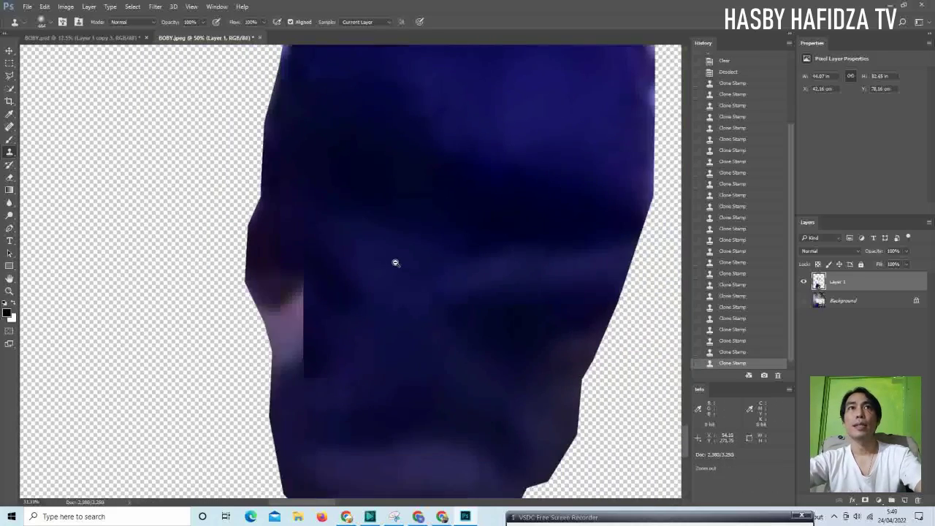
pyautogui.scroll(-1, 478, 249)
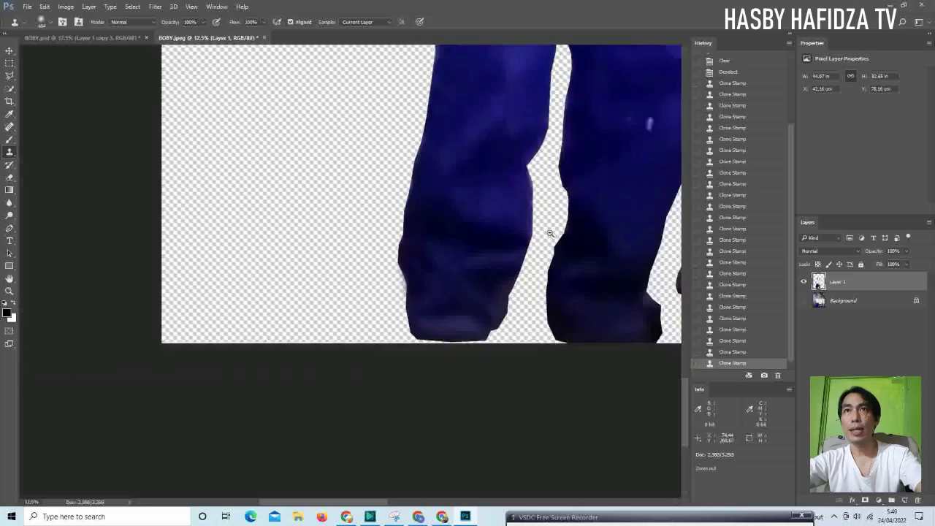
pyautogui.scroll(-1, 549, 230)
pyautogui.scroll(-1, 594, 193)
pyautogui.scroll(2, 246, 271)
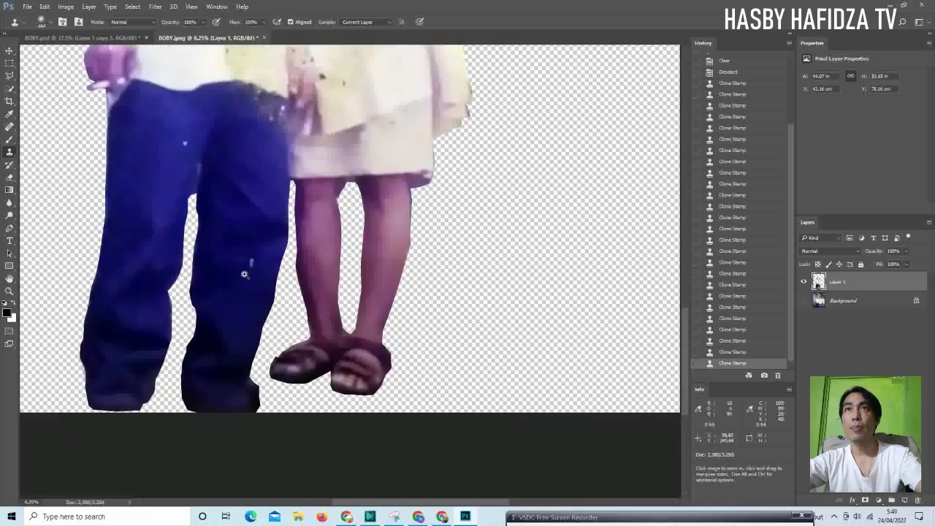
pyautogui.scroll(1, 246, 270)
pyautogui.scroll(1, 245, 274)
pyautogui.scroll(1, 245, 274)
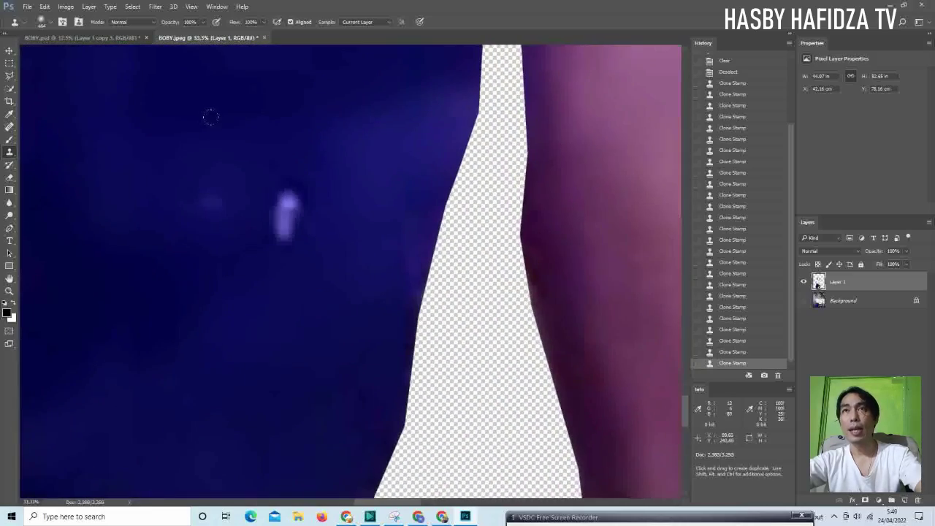
pyautogui.press('j')
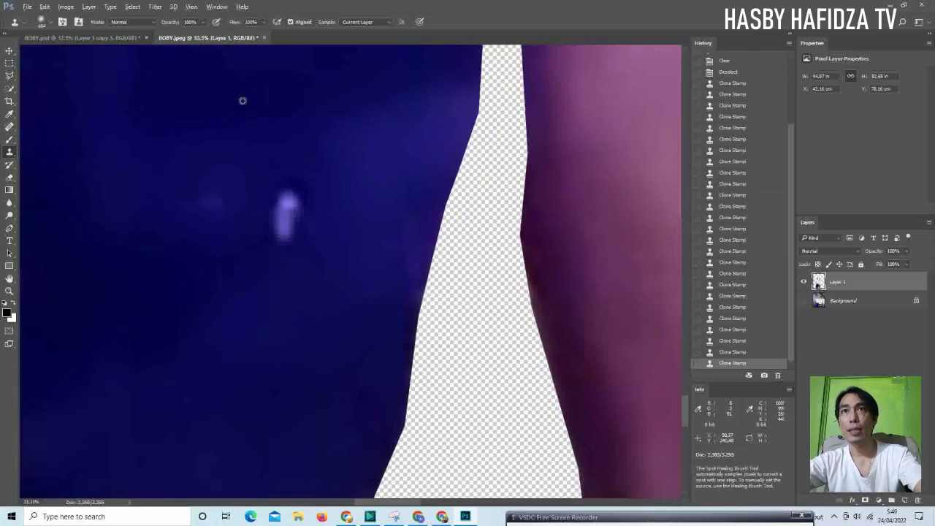
pyautogui.moveTo(285, 201); pyautogui.dragTo(285, 230)
pyautogui.click(284, 232)
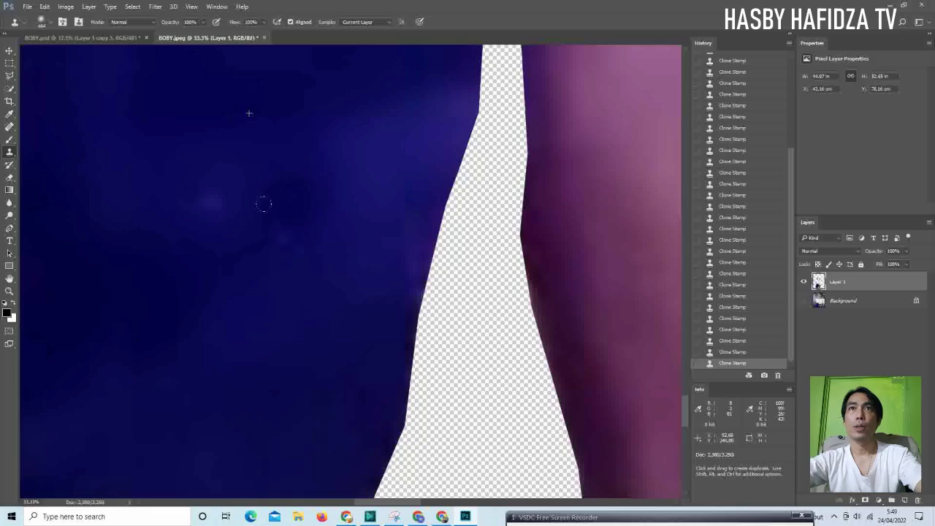
# Clone blue fabric over the white spot and light specks on the upper trousers
pyautogui.keyDown('alt'); pyautogui.click(276, 254); pyautogui.keyUp('alt')
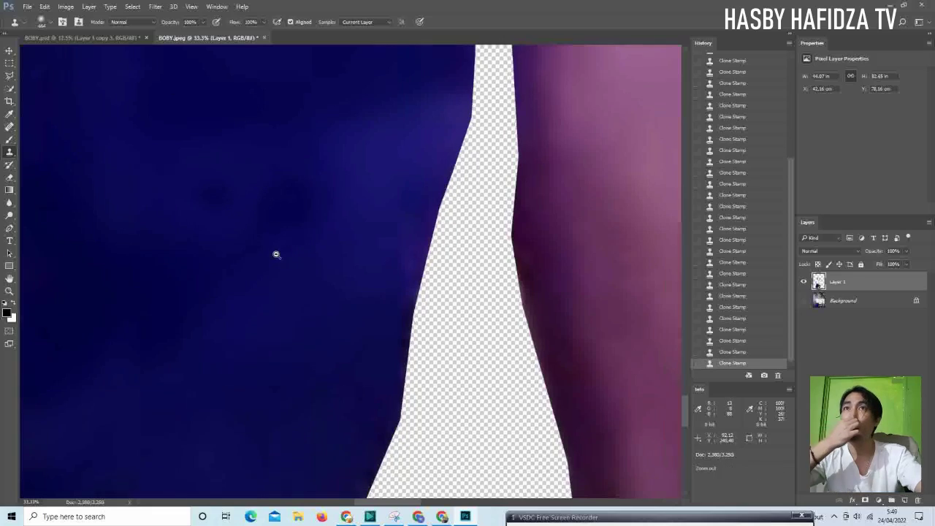
pyautogui.keyDown('alt'); pyautogui.click(276, 254); pyautogui.keyUp('alt')
pyautogui.keyDown('alt'); pyautogui.click(275, 253); pyautogui.keyUp('alt')
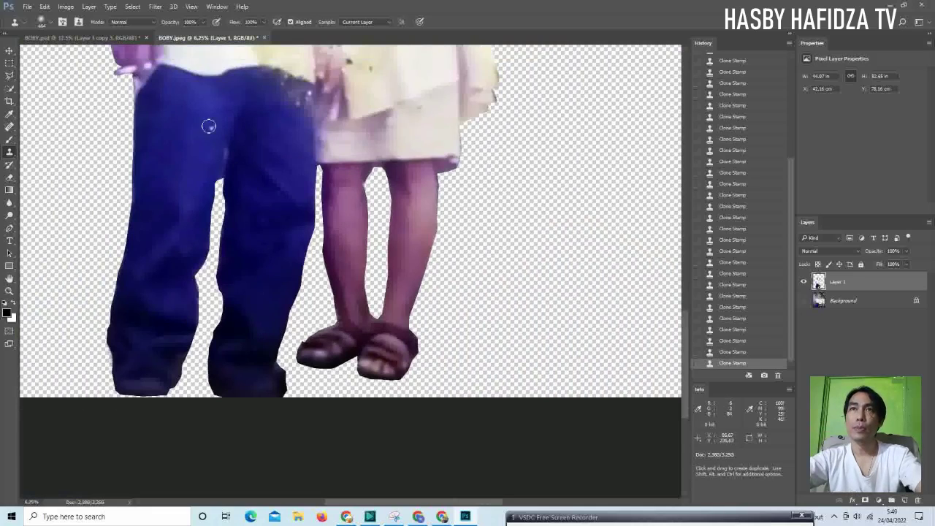
pyautogui.keyDown('ctrl'); pyautogui.click(209, 126); pyautogui.keyUp('ctrl')
pyautogui.keyDown('ctrl'); pyautogui.click(211, 122); pyautogui.keyUp('ctrl')
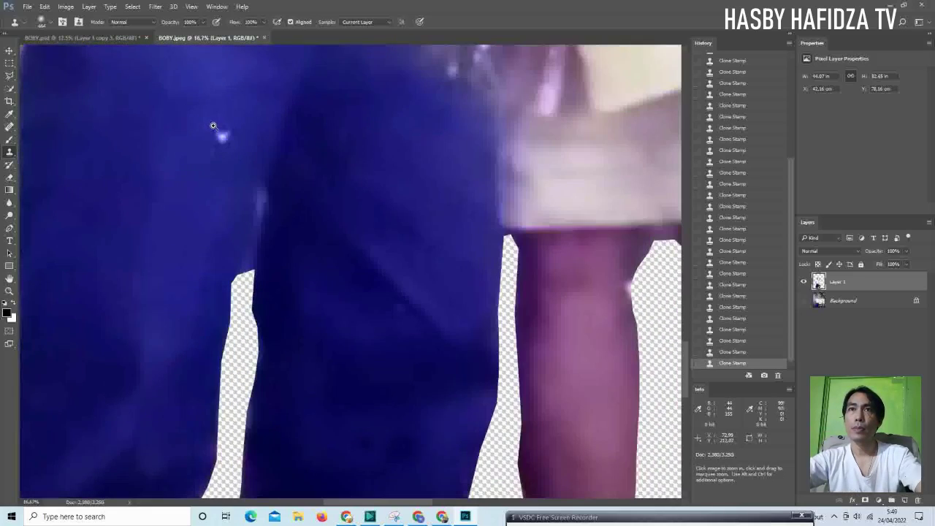
pyautogui.moveTo(212, 122); pyautogui.dragTo(311, 374)
pyautogui.keyDown('ctrl'); pyautogui.click(311, 374); pyautogui.keyUp('ctrl')
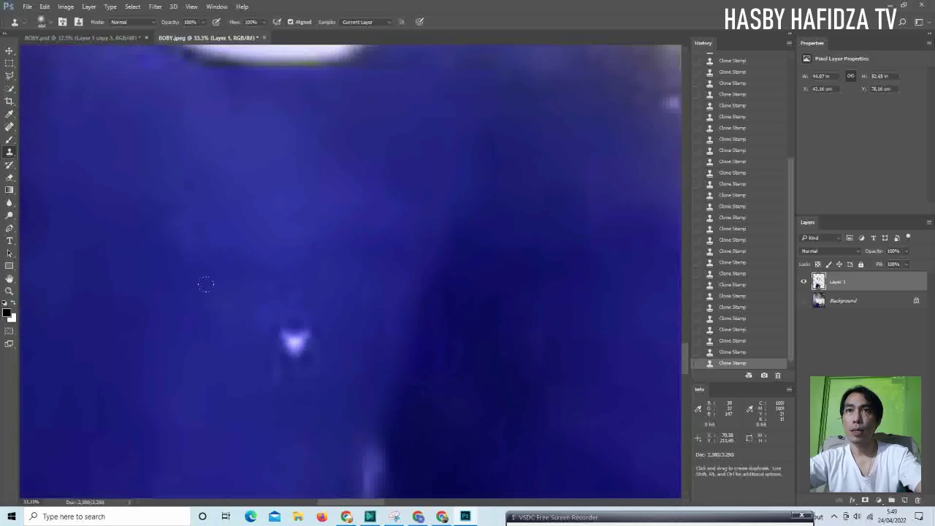
pyautogui.keyDown('alt'); pyautogui.click(236, 263); pyautogui.keyUp('alt')
pyautogui.click(292, 338)
pyautogui.click(270, 325)
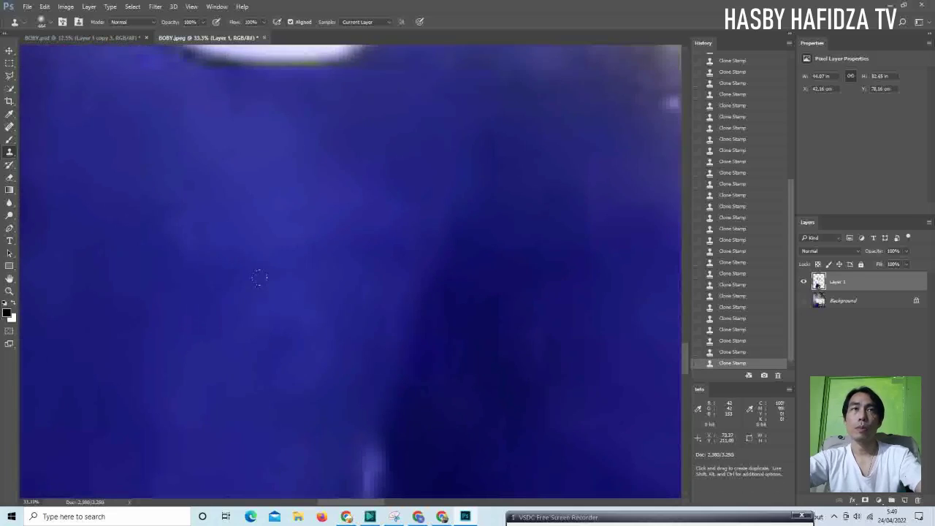
pyautogui.click(285, 348)
pyautogui.click(252, 282)
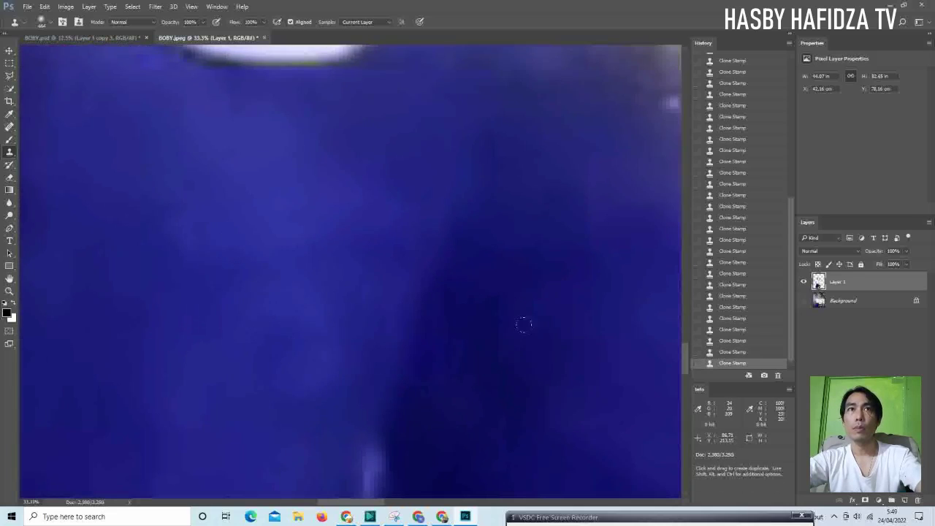
# Paint cloned blue fabric over the dark specks along the trousers' waistband
pyautogui.keyDown('ctrl'); pyautogui.keyDown('alt'); pyautogui.click(509, 296); pyautogui.keyUp('alt'); pyautogui.keyUp('ctrl')
pyautogui.keyDown('ctrl'); pyautogui.keyDown('alt'); pyautogui.click(533, 283); pyautogui.keyUp('alt'); pyautogui.keyUp('ctrl')
pyautogui.keyDown('ctrl'); pyautogui.keyDown('alt'); pyautogui.click(573, 276); pyautogui.keyUp('alt'); pyautogui.keyUp('ctrl')
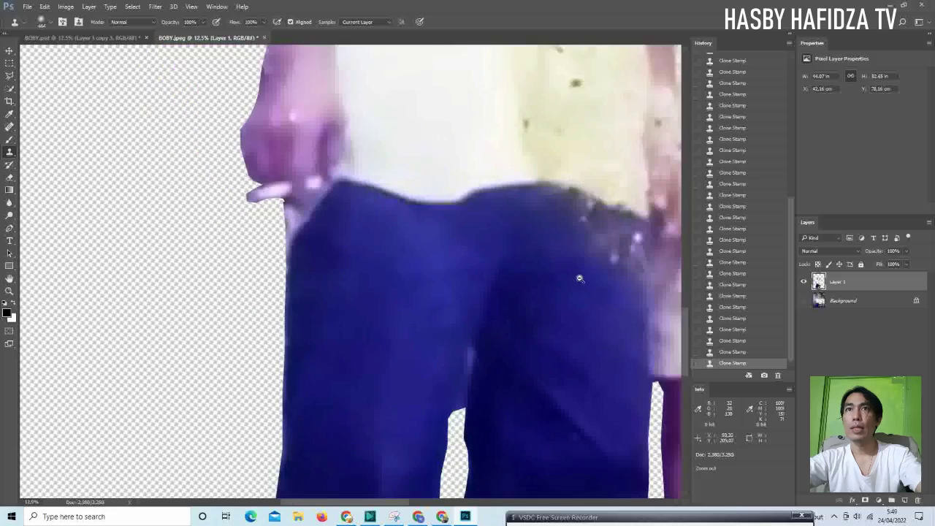
pyautogui.moveTo(590, 271); pyautogui.dragTo(324, 296)
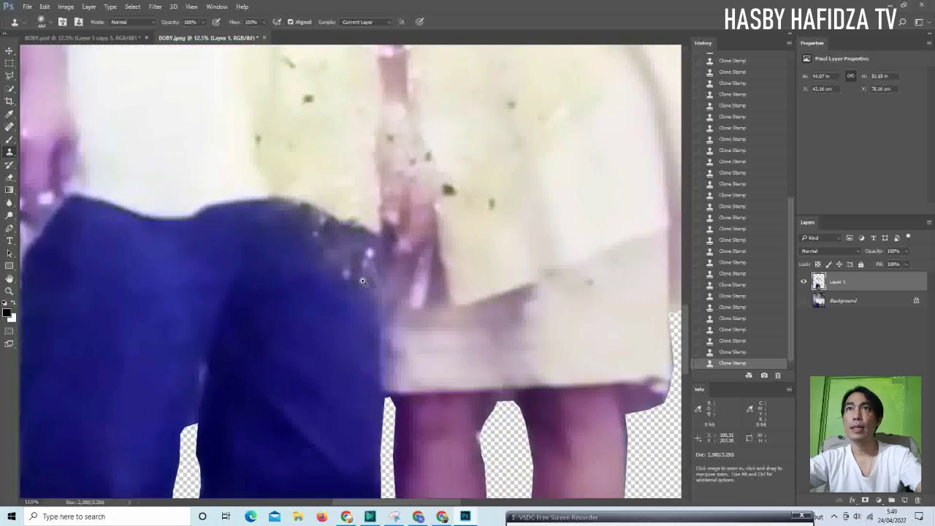
pyautogui.keyDown('ctrl'); pyautogui.click(362, 280); pyautogui.keyUp('ctrl')
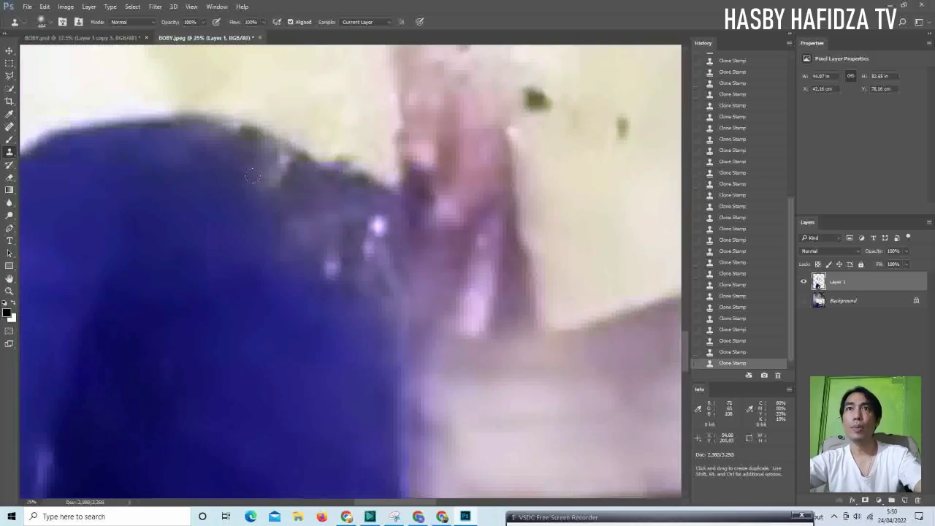
pyautogui.moveTo(214, 262)
pyautogui.mouseDown()
pyautogui.moveTo(321, 357)
pyautogui.moveTo(359, 355)
pyautogui.mouseUp()
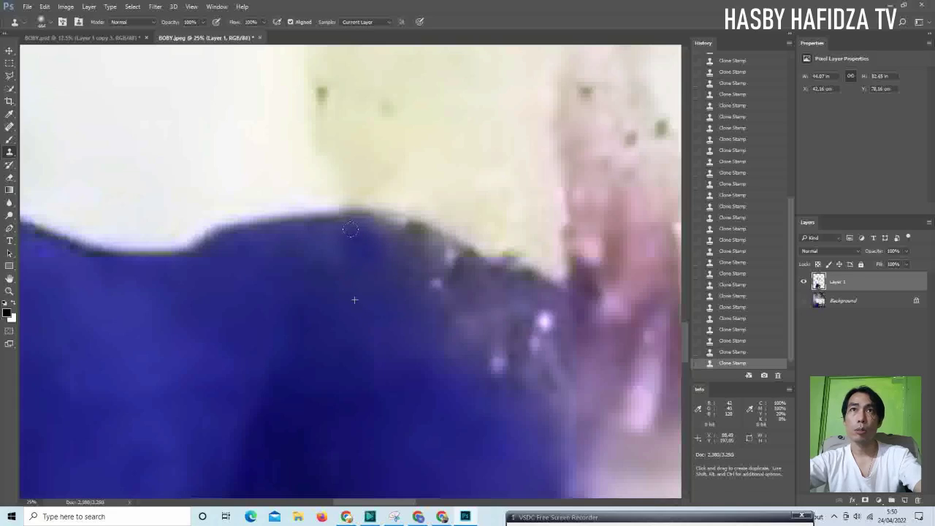
pyautogui.moveTo(388, 237); pyautogui.dragTo(419, 322)
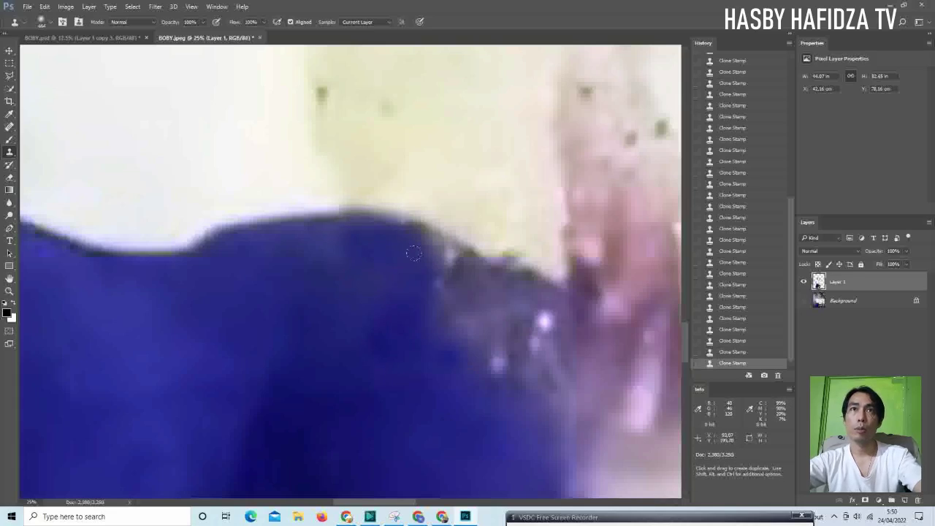
pyautogui.moveTo(422, 277); pyautogui.dragTo(475, 365)
pyautogui.moveTo(486, 270)
pyautogui.mouseDown()
pyautogui.moveTo(498, 289)
pyautogui.moveTo(394, 280)
pyautogui.moveTo(371, 360)
pyautogui.mouseUp()
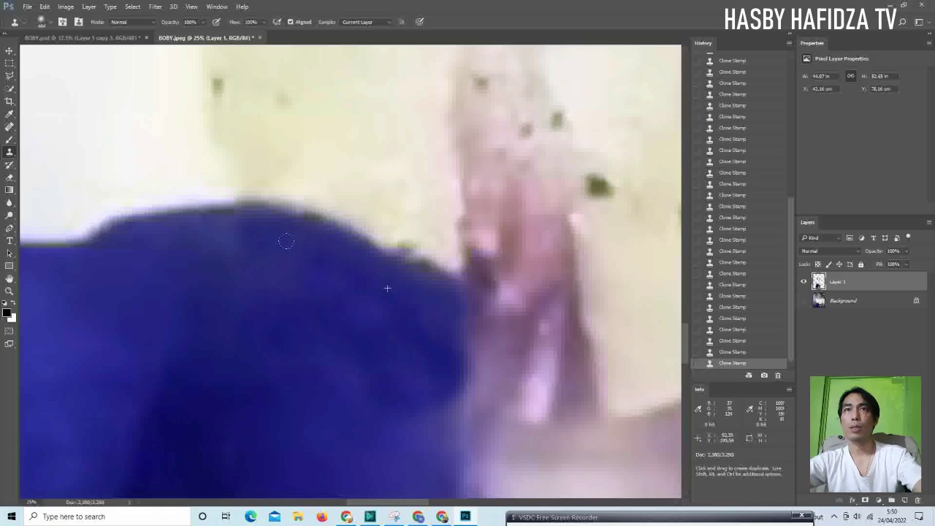
# Re-zoom and pan so the blue trousers fill the view
pyautogui.keyDown('ctrl'); pyautogui.keyDown('alt'); pyautogui.click(355, 340); pyautogui.keyUp('alt'); pyautogui.keyUp('ctrl')
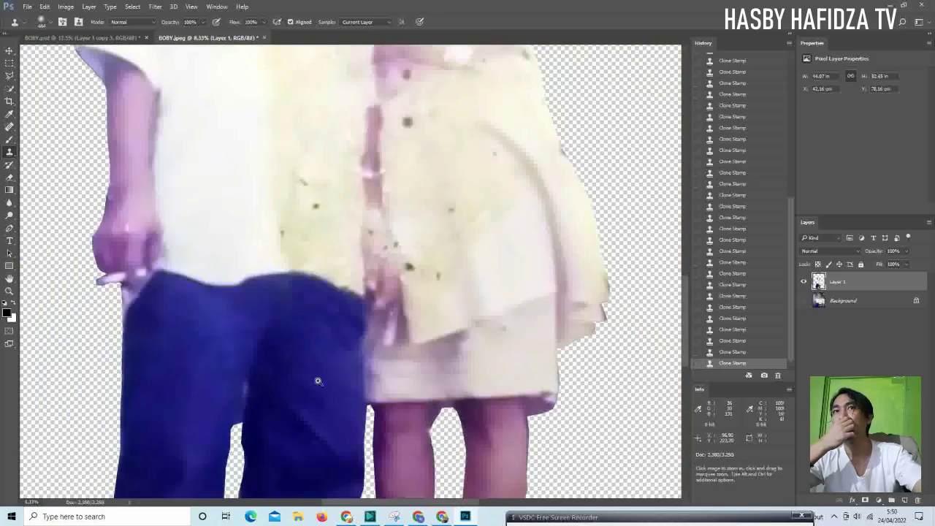
pyautogui.keyDown('ctrl'); pyautogui.click(314, 388); pyautogui.keyUp('ctrl')
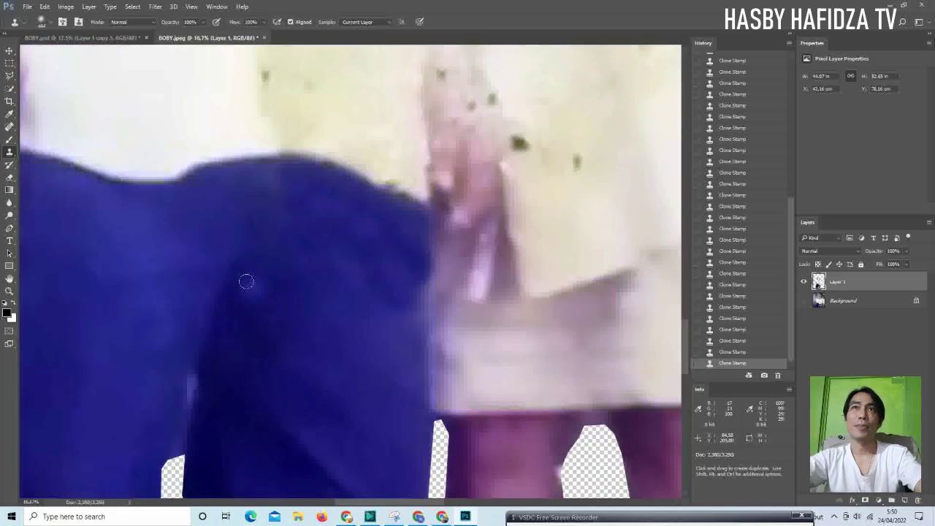
pyautogui.moveTo(160, 244)
pyautogui.mouseDown()
pyautogui.moveTo(433, 283)
pyautogui.moveTo(267, 244)
pyautogui.moveTo(113, 242)
pyautogui.moveTo(344, 304)
pyautogui.moveTo(336, 317)
pyautogui.moveTo(246, 285)
pyautogui.moveTo(256, 314)
pyautogui.moveTo(190, 278)
pyautogui.mouseUp()
pyautogui.scroll(2, 189, 278)
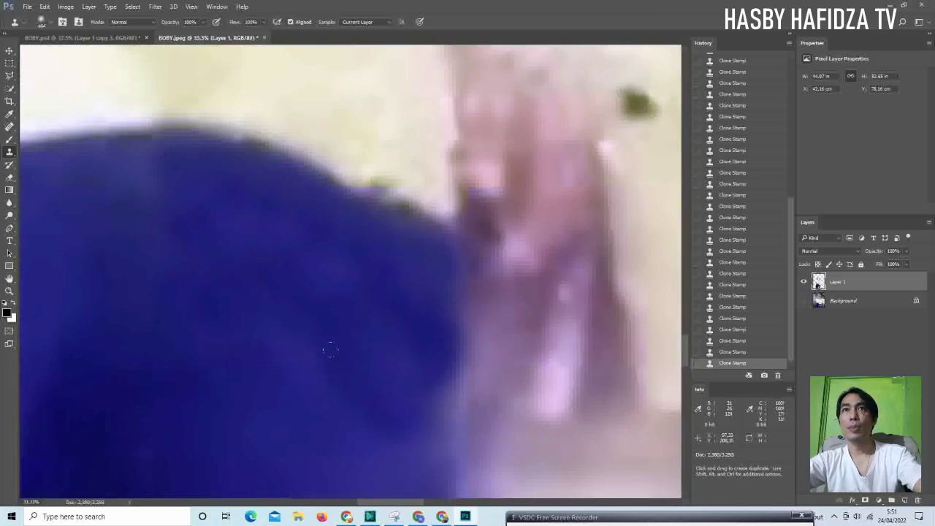
pyautogui.moveTo(271, 274); pyautogui.dragTo(380, 307)
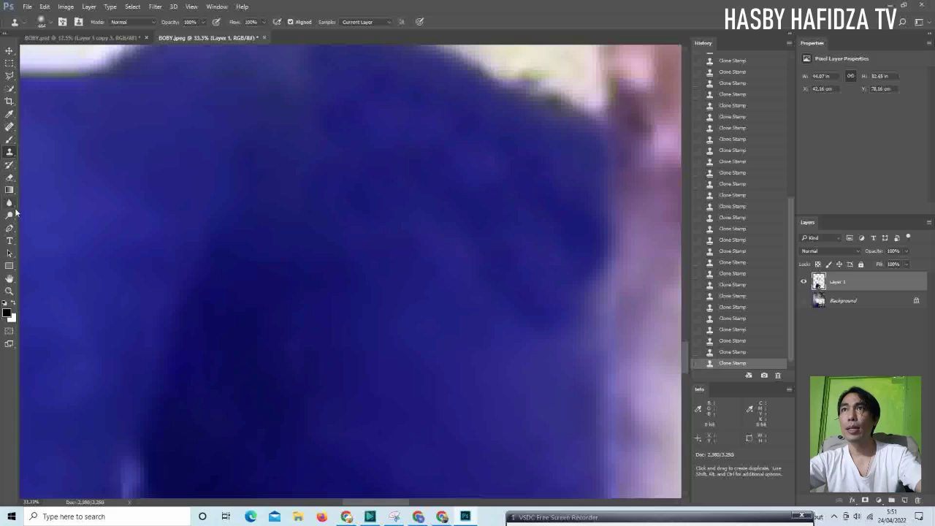
# Switch to the Patch Tool and patch the first trouser blemish with clean fabric
pyautogui.click(10, 128)
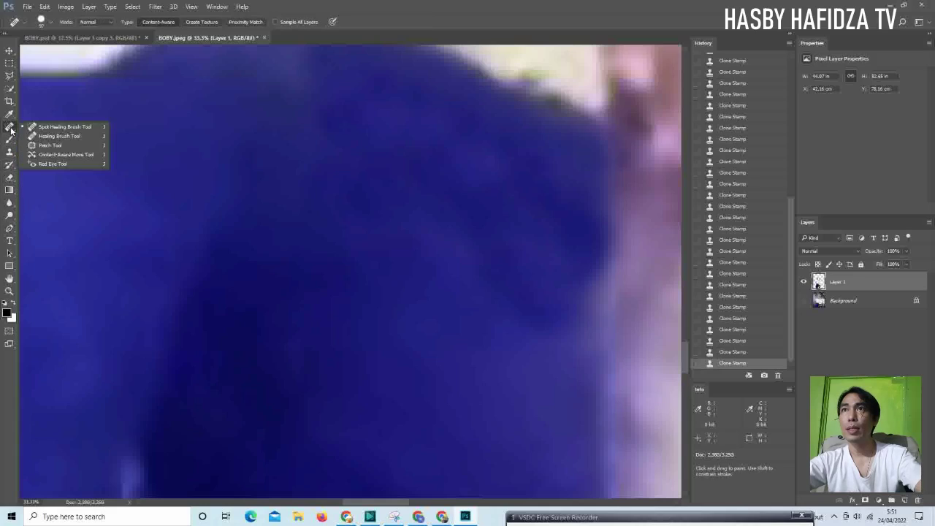
pyautogui.click(51, 146)
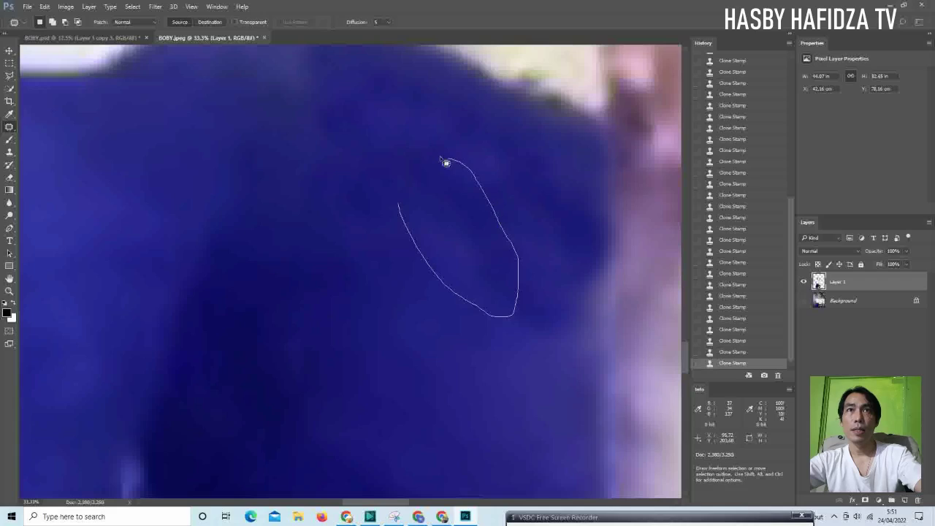
pyautogui.moveTo(406, 186); pyautogui.dragTo(401, 180)
pyautogui.moveTo(468, 231)
pyautogui.mouseDown()
pyautogui.moveTo(421, 304)
pyautogui.moveTo(438, 304)
pyautogui.mouseUp()
pyautogui.hotkey('ctrl', 'd')
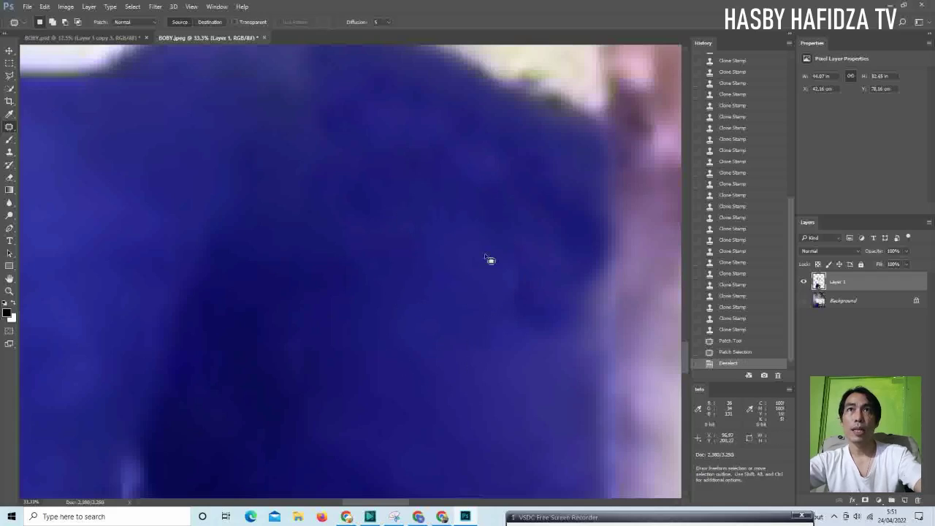
# Patch several more blotches on the upper trousers and near the waist
pyautogui.moveTo(522, 276); pyautogui.dragTo(475, 344)
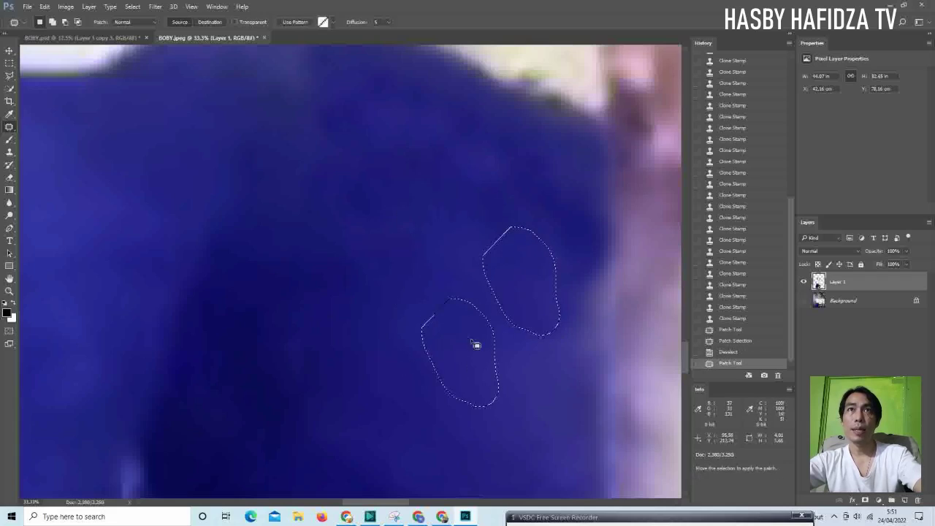
pyautogui.moveTo(329, 117); pyautogui.dragTo(411, 222)
pyautogui.moveTo(388, 101); pyautogui.dragTo(341, 94)
pyautogui.moveTo(373, 171); pyautogui.dragTo(455, 271)
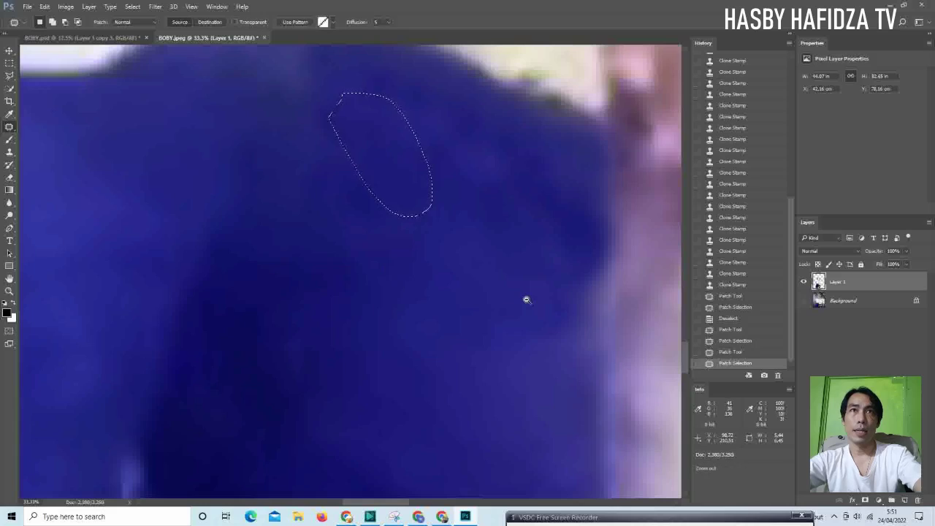
pyautogui.keyDown('alt'); pyautogui.click(526, 300); pyautogui.keyUp('alt')
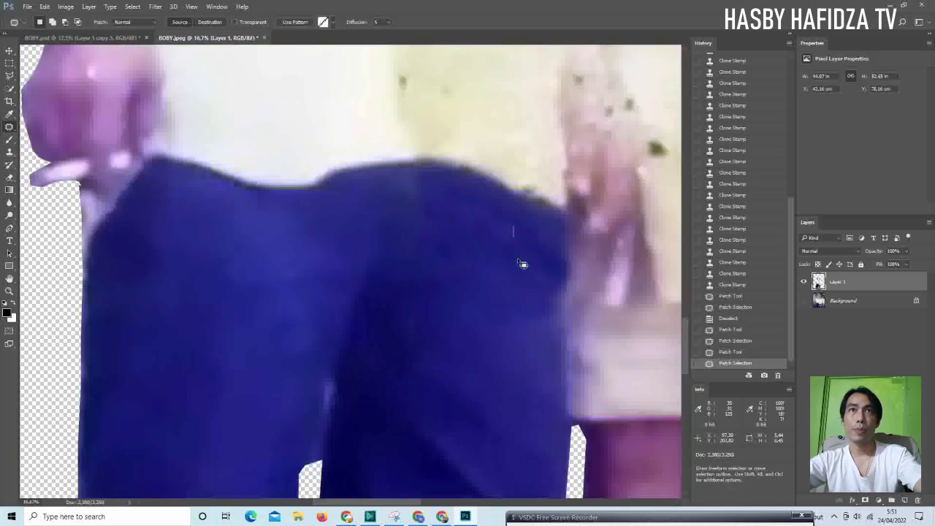
pyautogui.moveTo(556, 241)
pyautogui.mouseDown()
pyautogui.moveTo(543, 257)
pyautogui.moveTo(484, 260)
pyautogui.mouseUp()
pyautogui.hotkey('ctrl', 'd')
pyautogui.moveTo(534, 236)
pyautogui.mouseDown()
pyautogui.moveTo(530, 274)
pyautogui.moveTo(482, 278)
pyautogui.mouseUp()
pyautogui.hotkey('ctrl', 'd')
# Patch the last trouser spots, including one by the waistband
pyautogui.scroll(-1, 532, 298)
pyautogui.scroll(-1, 531, 298)
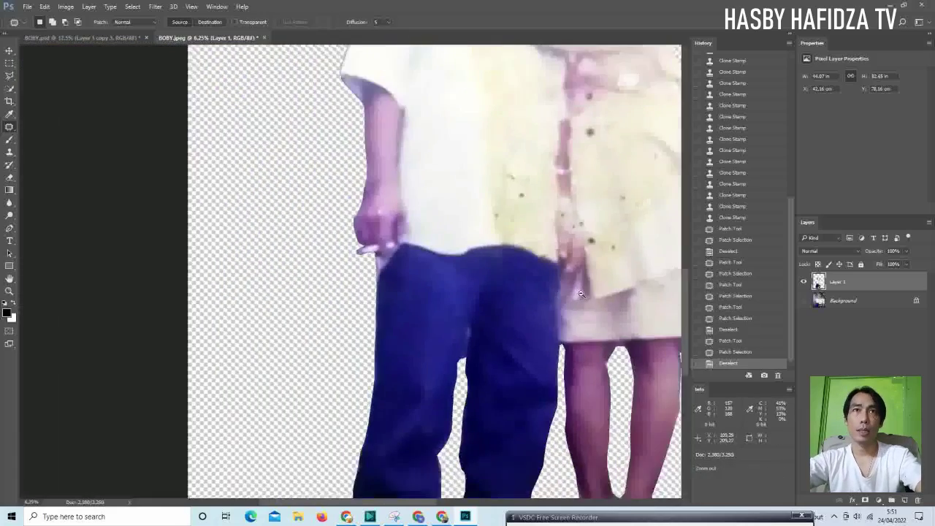
pyautogui.scroll(1, 559, 282)
pyautogui.moveTo(514, 326)
pyautogui.mouseDown()
pyautogui.moveTo(566, 332)
pyautogui.moveTo(516, 326)
pyautogui.moveTo(538, 358)
pyautogui.mouseUp()
pyautogui.hotkey('ctrl', 'd')
pyautogui.scroll(-1, 538, 359)
pyautogui.scroll(1, 531, 288)
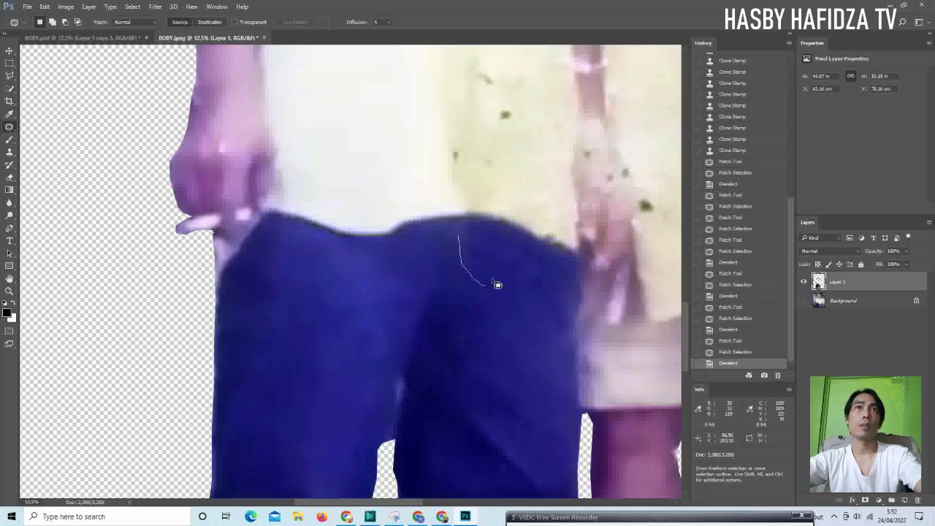
pyautogui.moveTo(476, 235); pyautogui.dragTo(518, 358)
pyautogui.hotkey('ctrl', 'd')
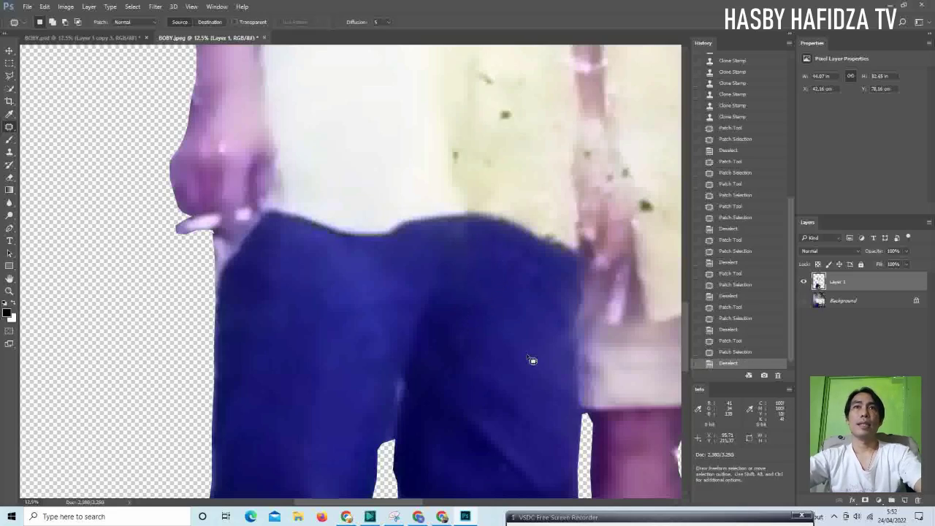
pyautogui.scroll(-1, 531, 352)
pyautogui.scroll(-2, 530, 351)
pyautogui.scroll(-1, 570, 336)
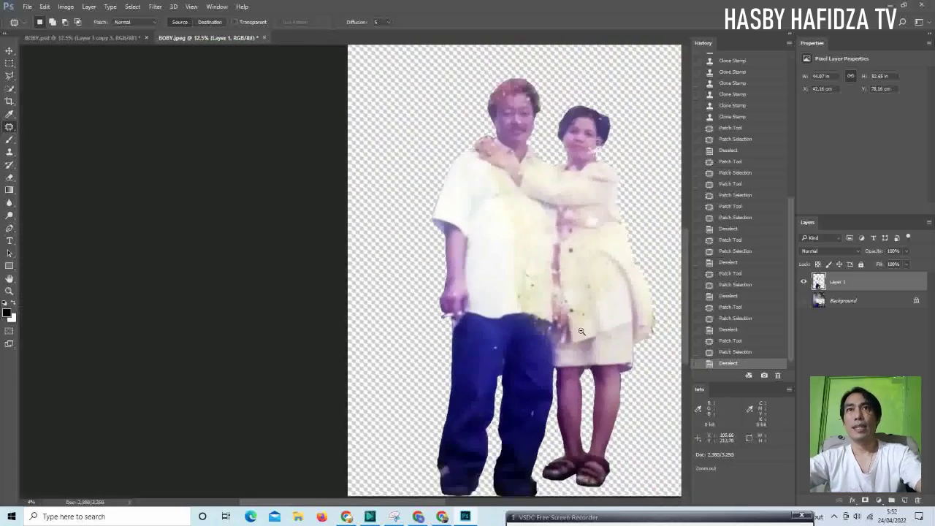
pyautogui.scroll(-1, 610, 324)
pyautogui.scroll(-1, 609, 324)
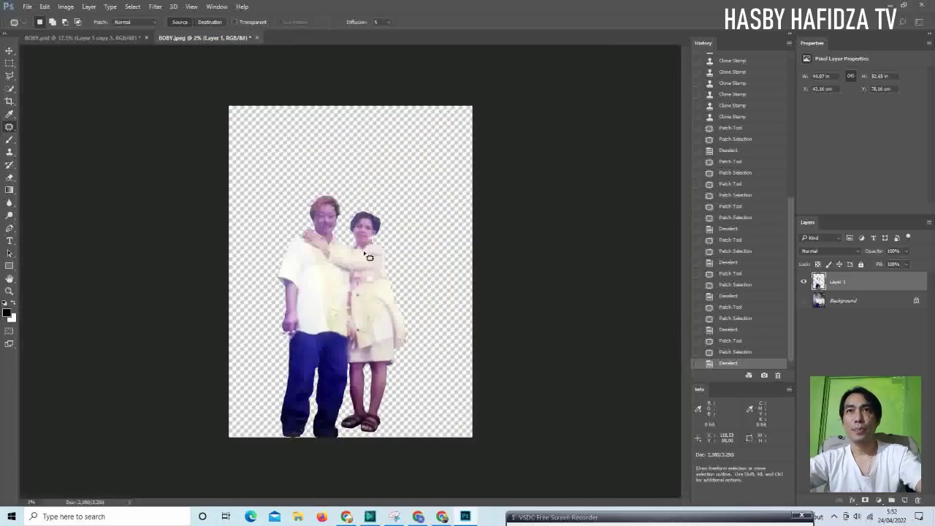
pyautogui.press('space')
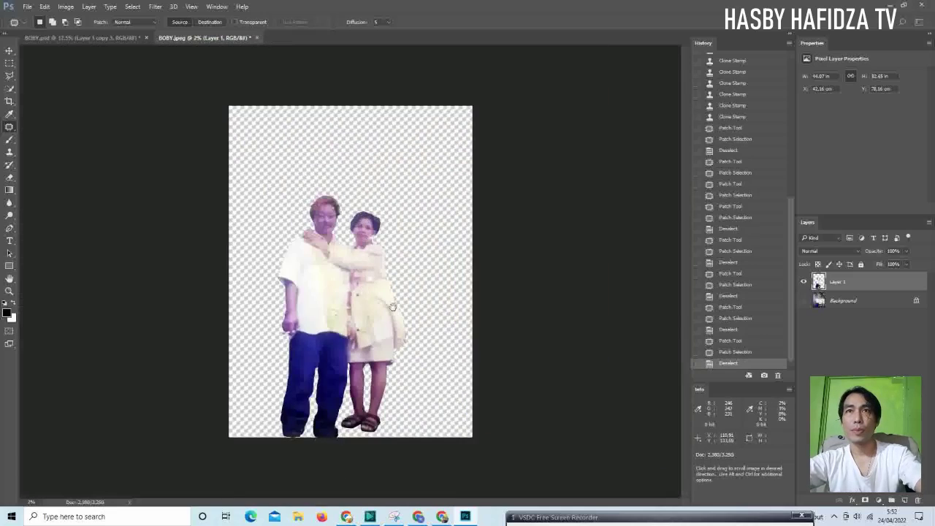
pyautogui.moveTo(319, 317); pyautogui.dragTo(361, 293)
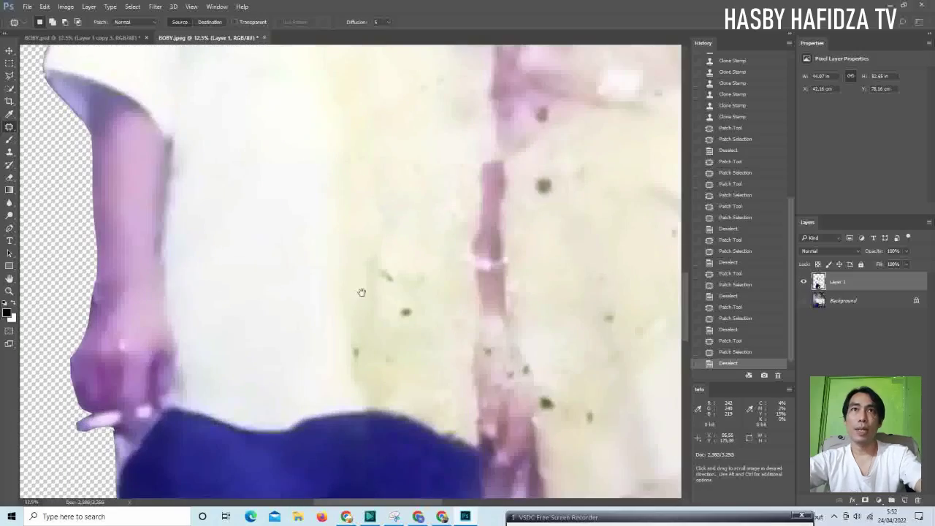
pyautogui.keyDown('alt'); pyautogui.click(362, 293); pyautogui.keyUp('alt')
pyautogui.keyDown('alt'); pyautogui.click(378, 272); pyautogui.keyUp('alt')
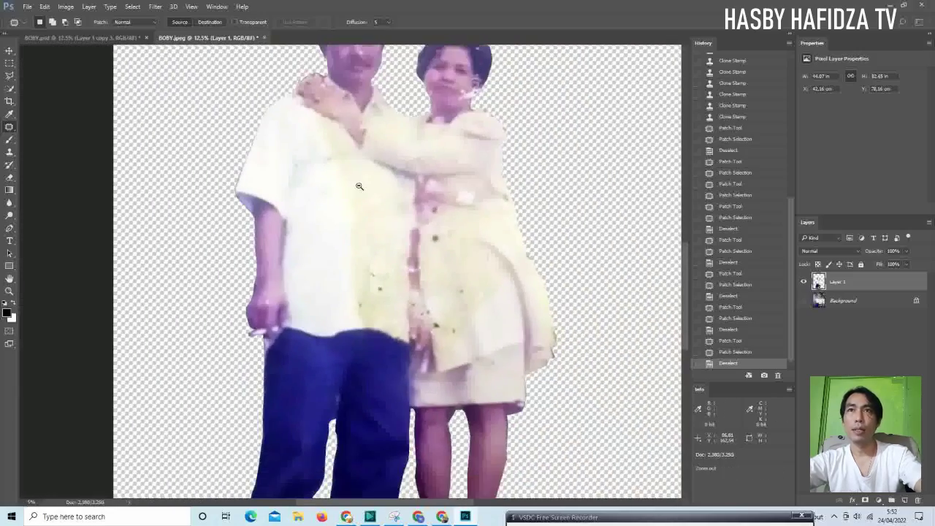
pyautogui.moveTo(385, 264); pyautogui.dragTo(388, 275)
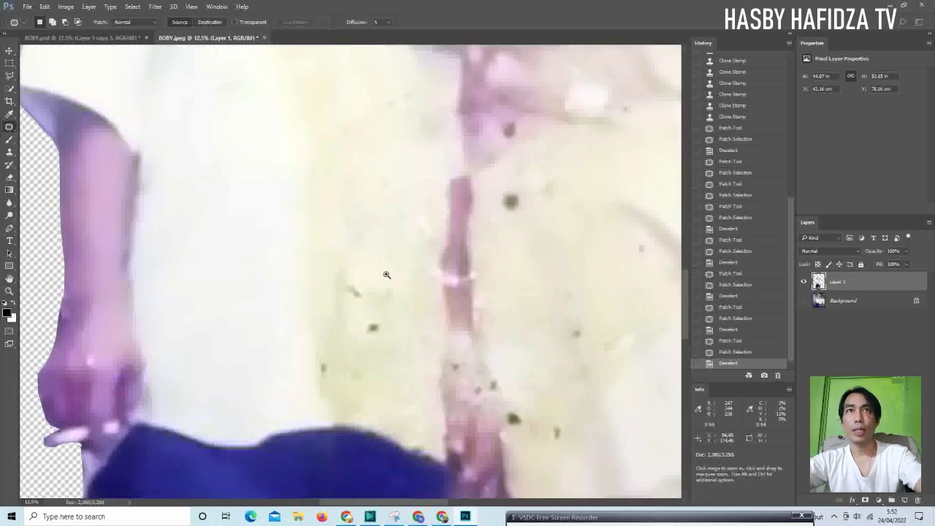
pyautogui.click(387, 275)
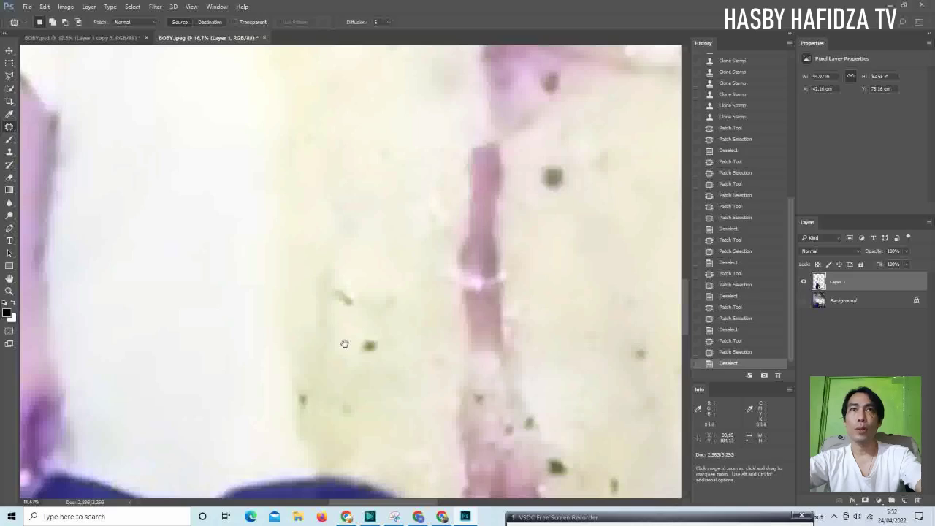
pyautogui.moveTo(344, 343); pyautogui.dragTo(315, 176)
pyautogui.click(131, 195)
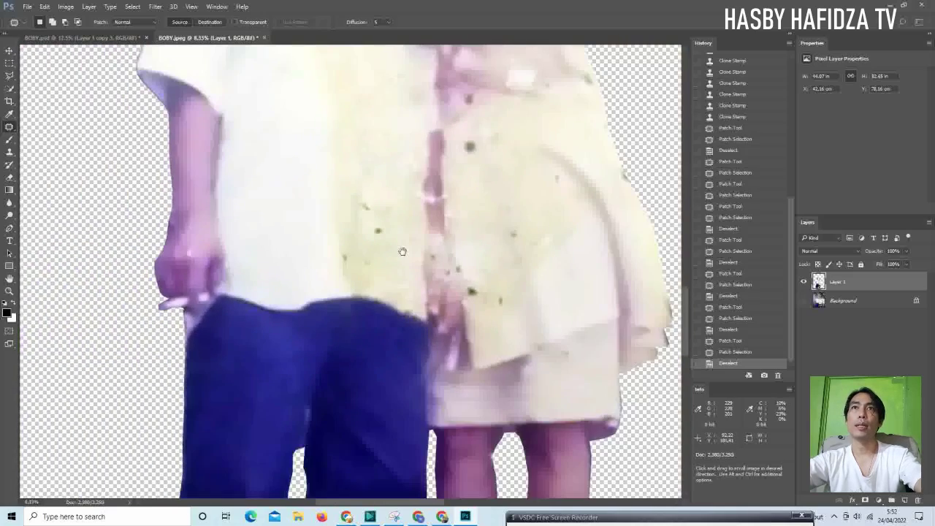
pyautogui.moveTo(344, 260)
pyautogui.mouseDown()
pyautogui.moveTo(403, 324)
pyautogui.moveTo(338, 359)
pyautogui.moveTo(455, 326)
pyautogui.mouseUp()
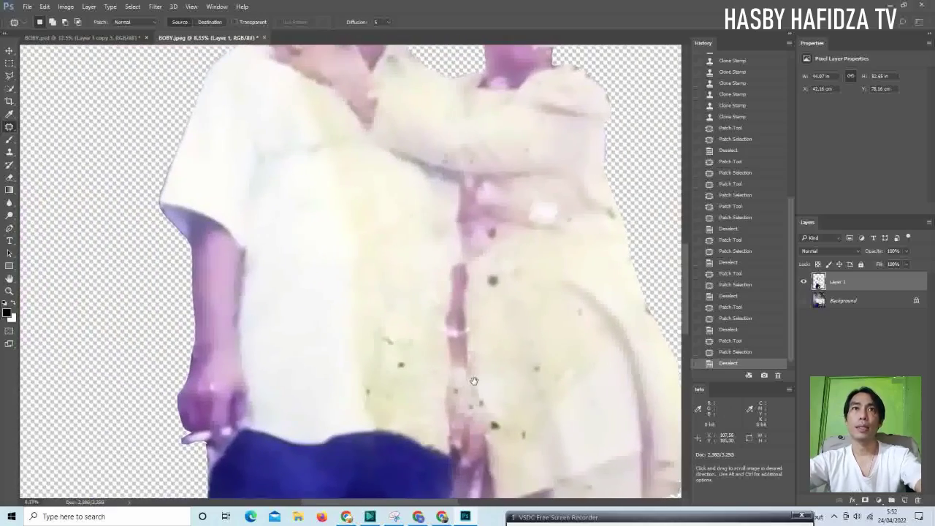
pyautogui.moveTo(391, 332)
pyautogui.mouseDown()
pyautogui.moveTo(342, 271)
pyautogui.moveTo(346, 388)
pyautogui.mouseUp()
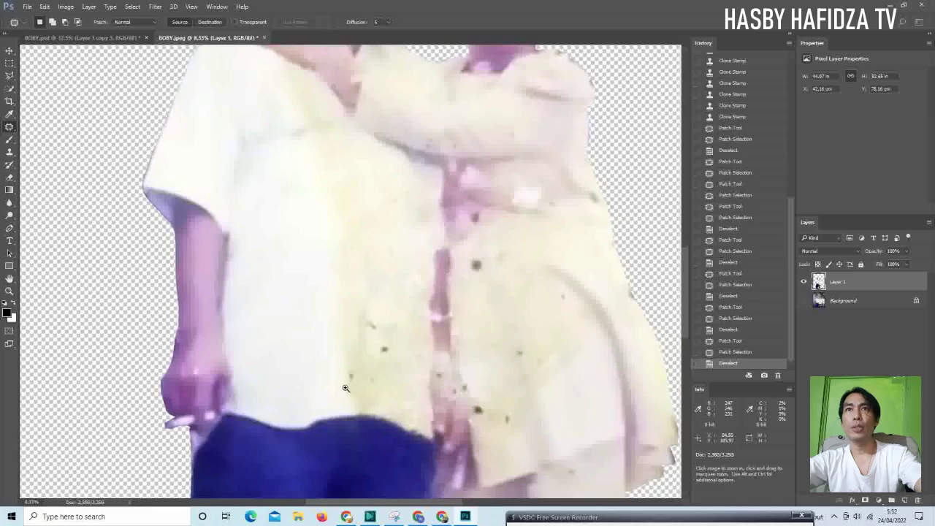
pyautogui.click(346, 388)
pyautogui.click(349, 386)
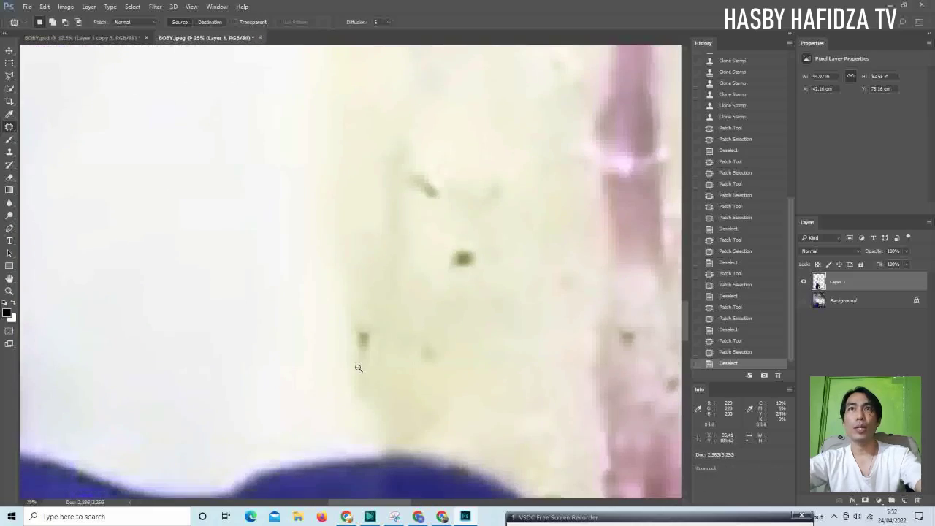
pyautogui.keyDown('alt'); pyautogui.click(358, 368); pyautogui.keyUp('alt')
pyautogui.keyDown('alt'); pyautogui.click(358, 367); pyautogui.keyUp('alt')
pyautogui.keyDown('alt'); pyautogui.click(351, 350); pyautogui.keyUp('alt')
pyautogui.keyDown('alt'); pyautogui.click(297, 263); pyautogui.keyUp('alt')
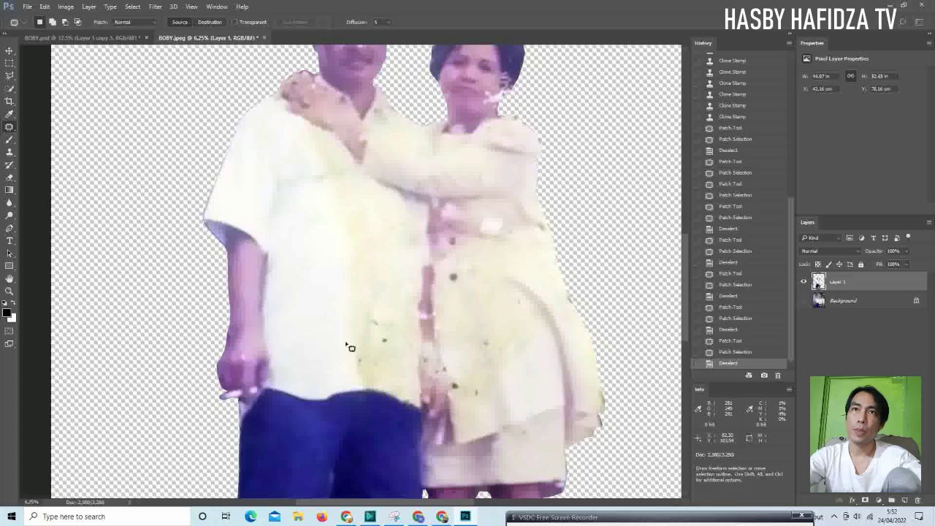
pyautogui.scroll(5, 357, 295)
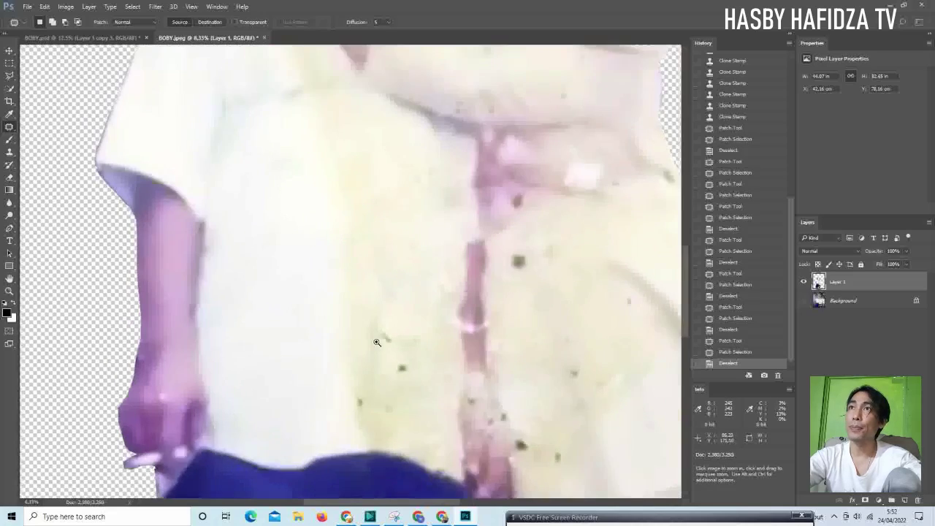
pyautogui.moveTo(379, 380); pyautogui.dragTo(327, 261)
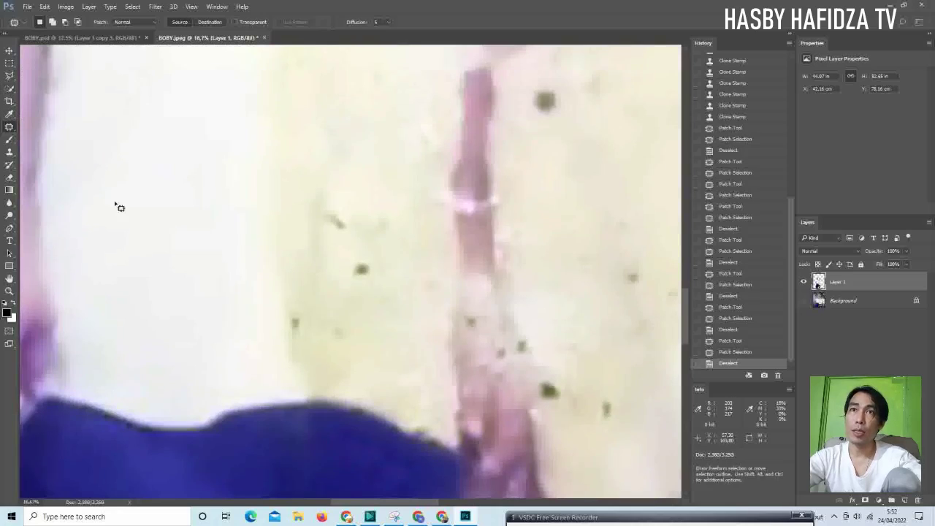
# Patch several dark specks on the man's pale shirt with clean fabric
pyautogui.moveTo(316, 356)
pyautogui.mouseDown()
pyautogui.moveTo(288, 298)
pyautogui.moveTo(211, 290)
pyautogui.mouseUp()
pyautogui.hotkey('ctrl', 'd')
pyautogui.moveTo(336, 295); pyautogui.dragTo(316, 298)
pyautogui.moveTo(336, 325); pyautogui.dragTo(204, 270)
pyautogui.moveTo(324, 255); pyautogui.dragTo(265, 269)
pyautogui.moveTo(310, 192); pyautogui.dragTo(313, 175)
pyautogui.moveTo(333, 212); pyautogui.dragTo(396, 261)
# Zoom out to 8.33% and clear the leftover selection with the Rectangular Marquee
pyautogui.keyDown('alt'); pyautogui.click(359, 267); pyautogui.keyUp('alt')
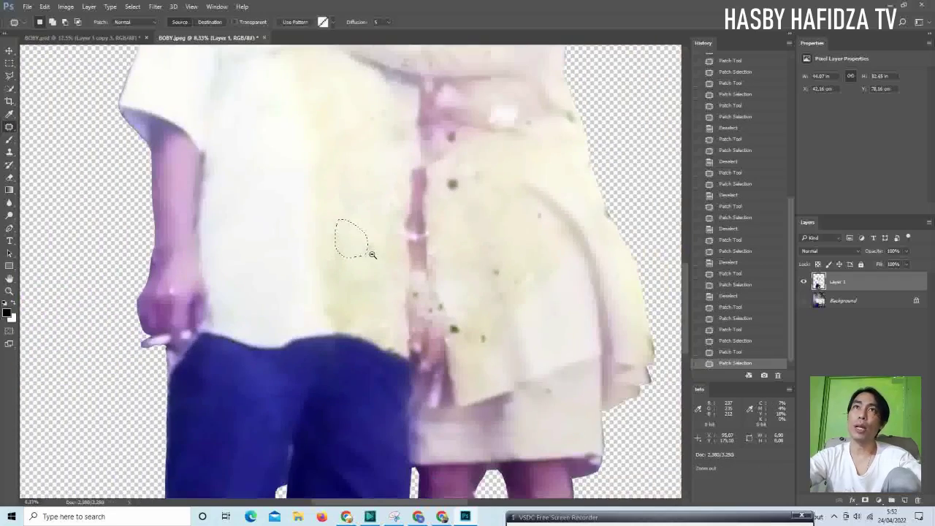
pyautogui.keyDown('alt'); pyautogui.click(372, 254); pyautogui.keyUp('alt')
pyautogui.click(338, 149)
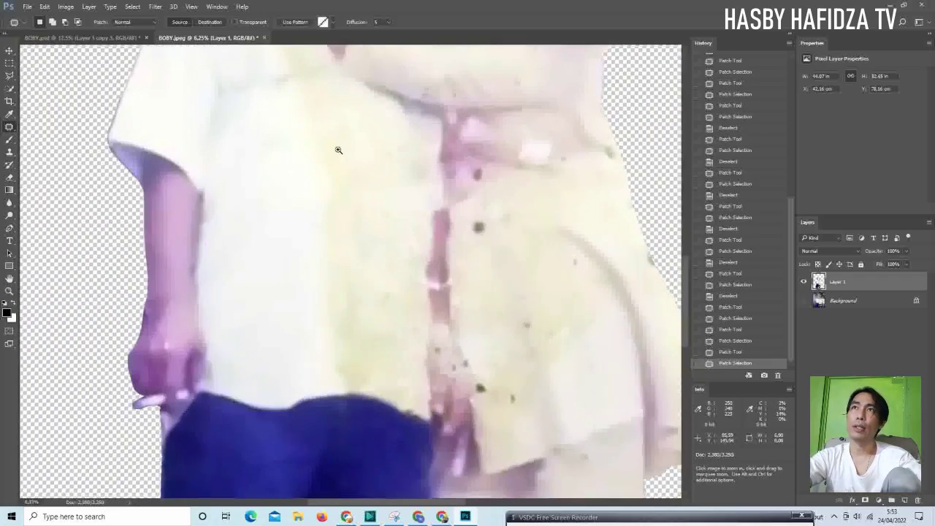
pyautogui.click(309, 188)
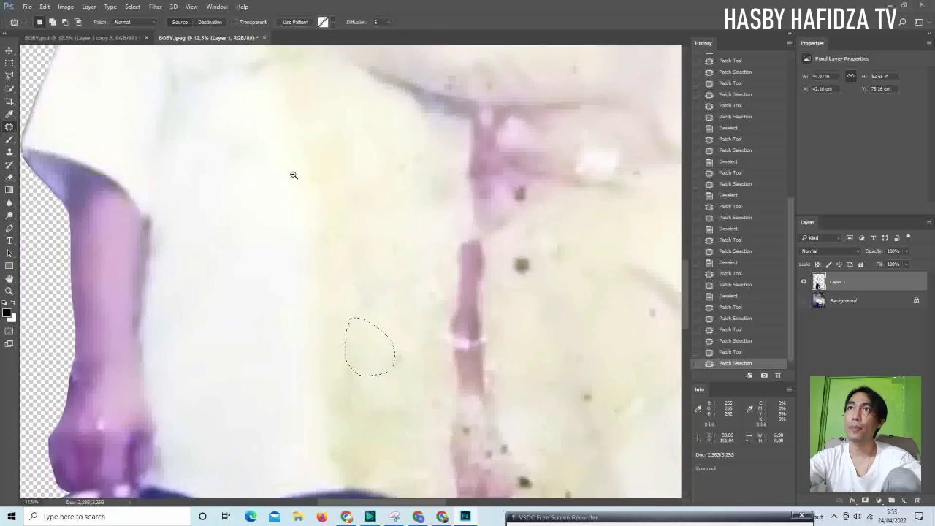
pyautogui.keyDown('alt'); pyautogui.click(294, 176); pyautogui.keyUp('alt')
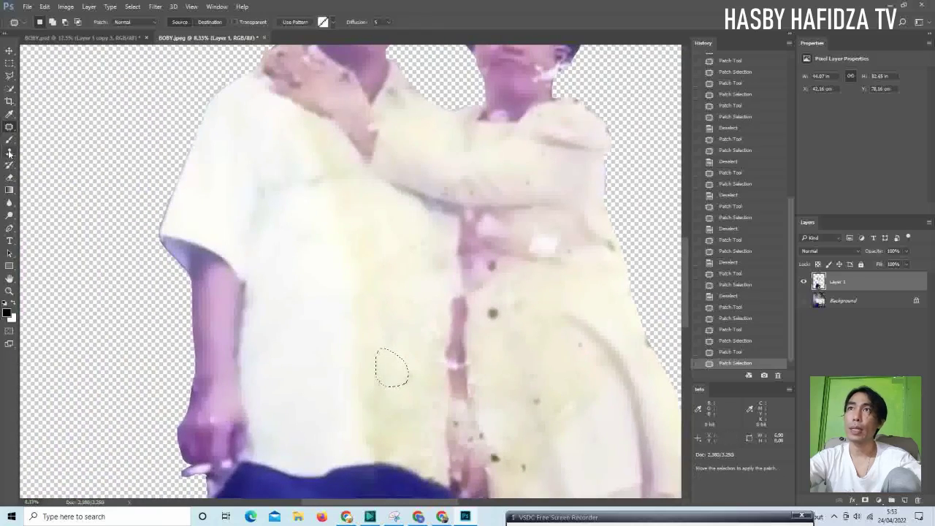
pyautogui.click(10, 63)
pyautogui.click(321, 253)
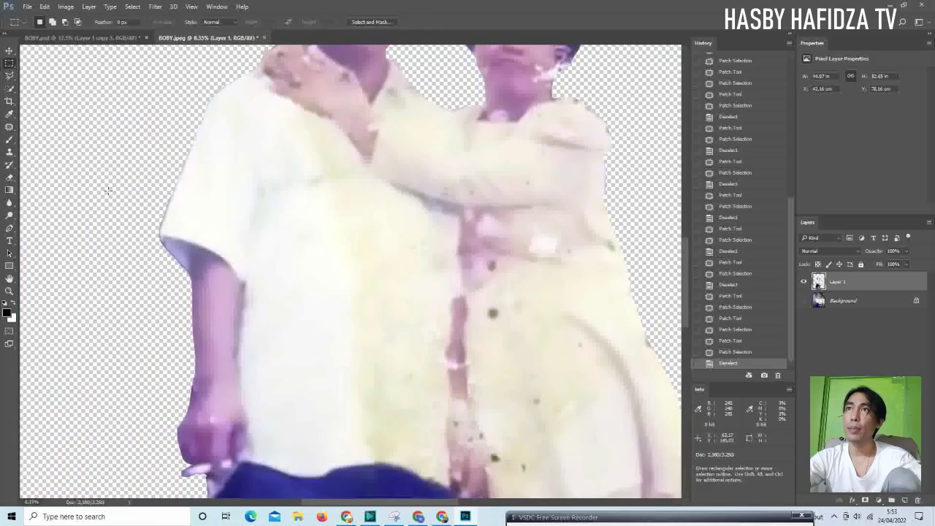
# Switch to the Clone Stamp tool and set its brush size to about 495 px
pyautogui.click(10, 152)
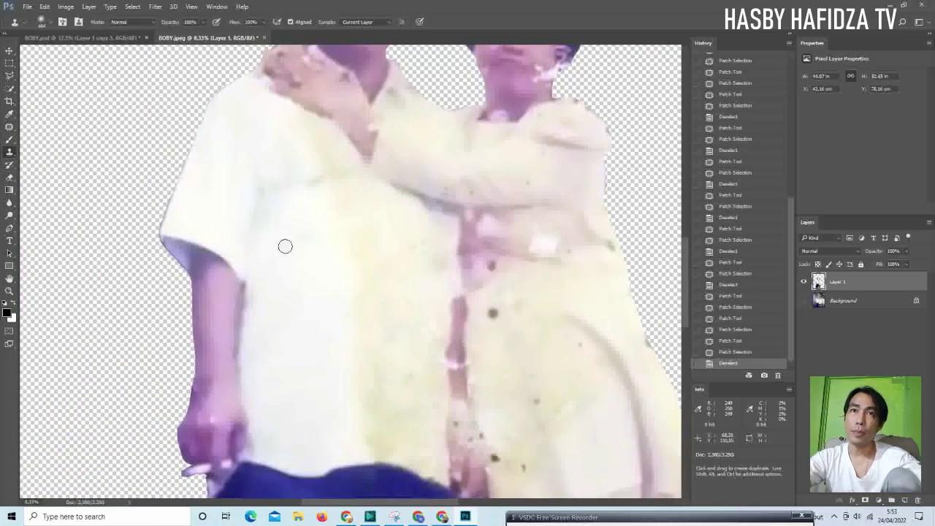
pyautogui.keyDown('alt'); pyautogui.click(331, 416); pyautogui.keyUp('alt')
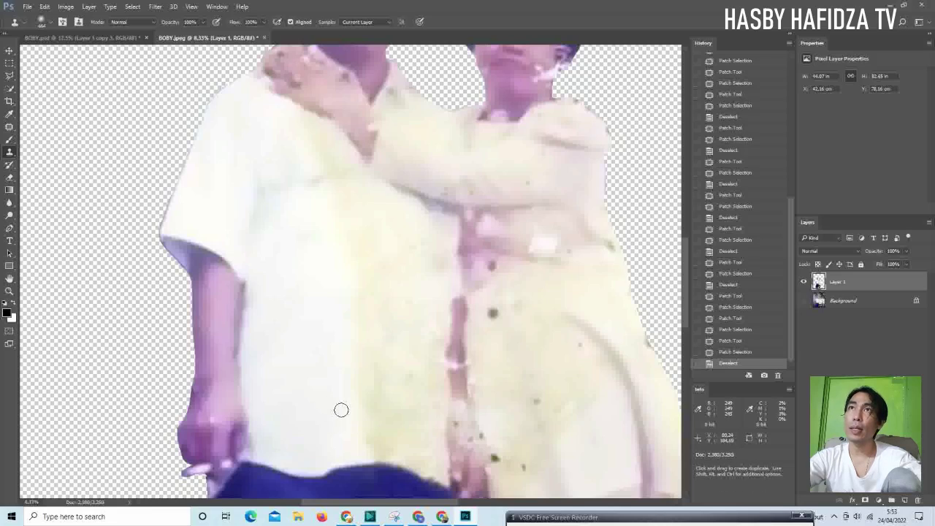
pyautogui.click(51, 24)
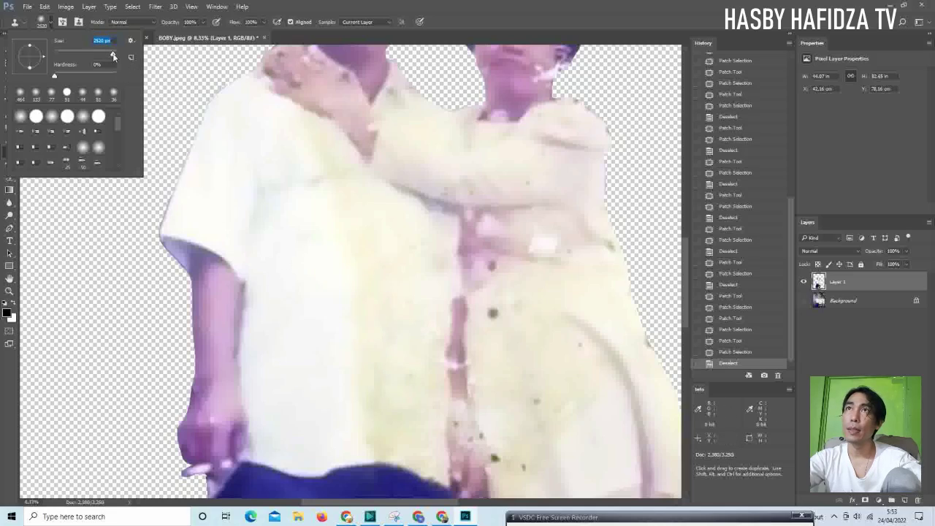
pyautogui.moveTo(111, 55); pyautogui.dragTo(110, 55)
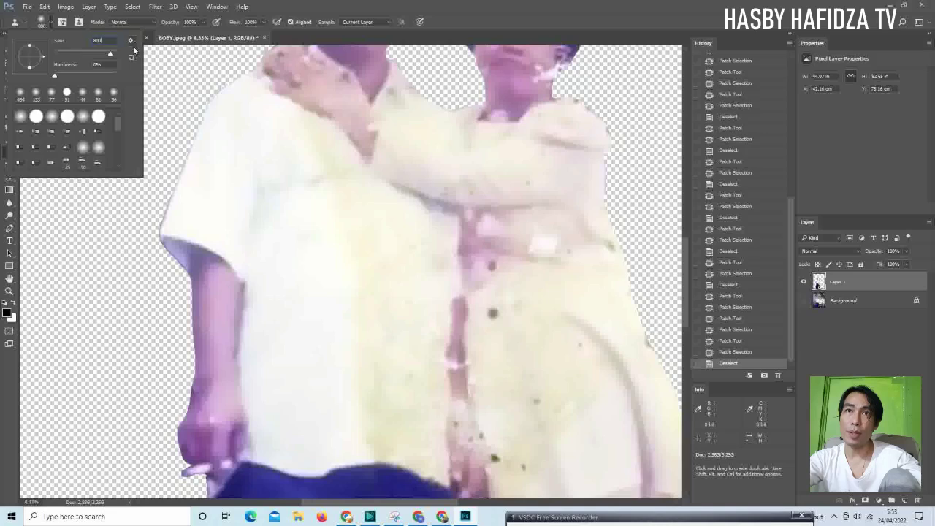
pyautogui.click(318, 406)
# Alt-sample clean shirt fabric and paint it over the blotches on the shirt
pyautogui.press('alt')
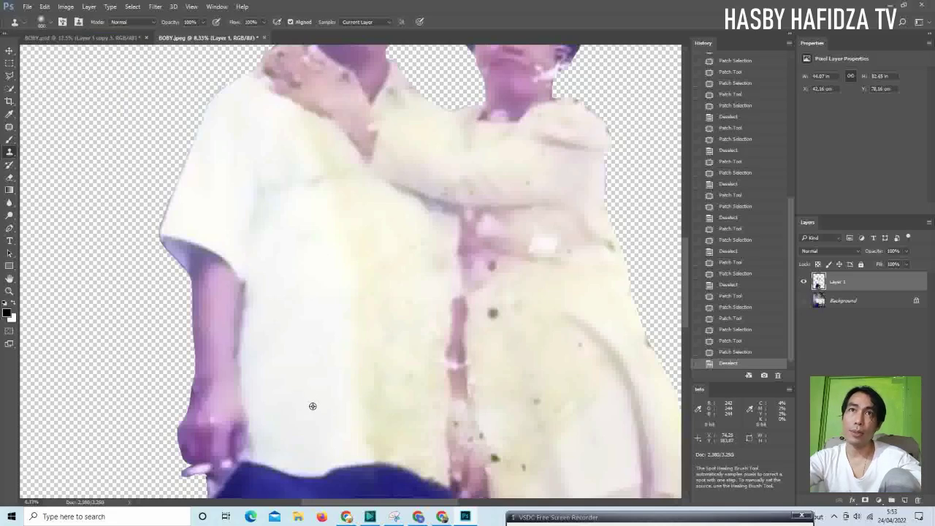
pyautogui.keyDown('alt'); pyautogui.click(313, 406); pyautogui.keyUp('alt')
pyautogui.click(352, 368)
pyautogui.click(347, 351)
pyautogui.click(350, 340)
pyautogui.click(351, 298)
pyautogui.click(346, 268)
pyautogui.click(338, 219)
pyautogui.click(374, 281)
pyautogui.click(374, 409)
pyautogui.click(380, 369)
pyautogui.click(363, 193)
# Keep cloning clean fabric down the right side of the shirt
pyautogui.click(394, 209)
pyautogui.click(385, 242)
pyautogui.click(424, 234)
pyautogui.click(396, 308)
pyautogui.click(406, 383)
pyautogui.click(392, 445)
pyautogui.click(439, 224)
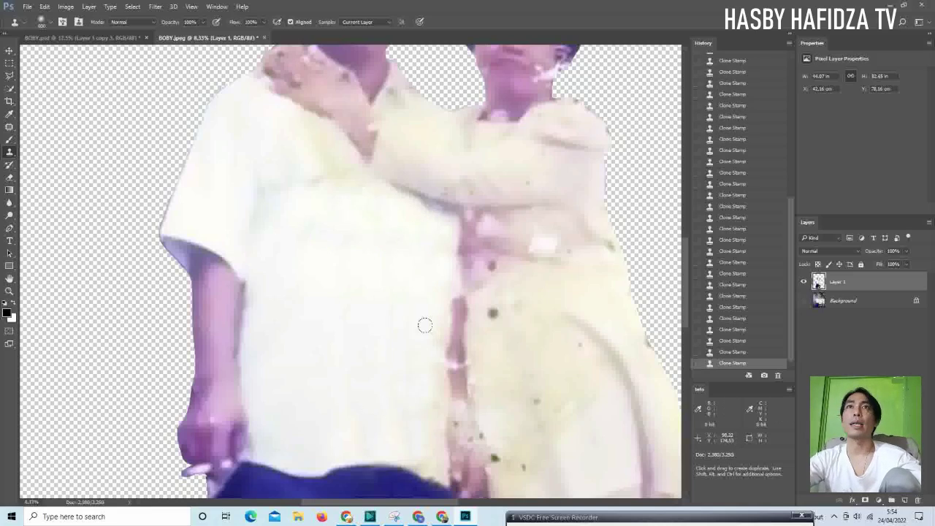
# Zoom out and reposition the view so the whole couple fits in the window
pyautogui.scroll(-1, 396, 375)
pyautogui.scroll(1, 416, 443)
pyautogui.scroll(-2, 420, 411)
pyautogui.scroll(1, 421, 411)
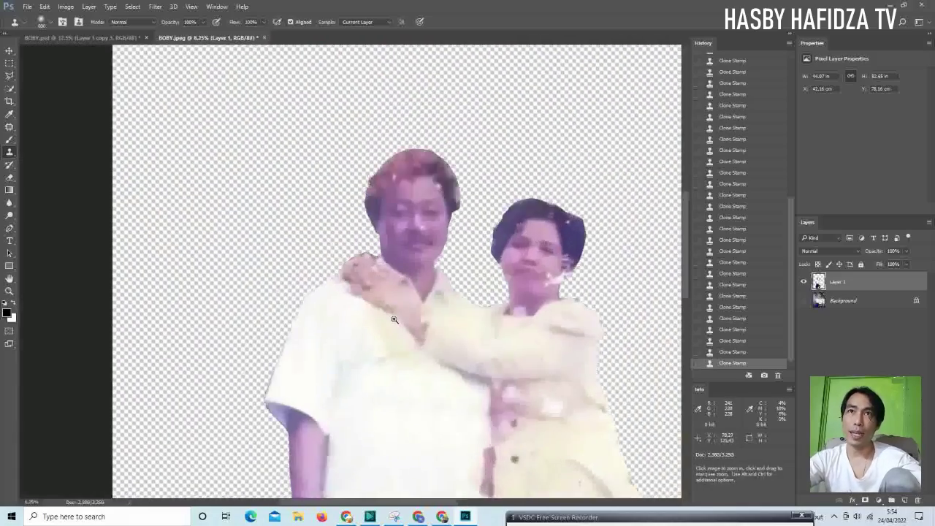
pyautogui.scroll(2, 421, 411)
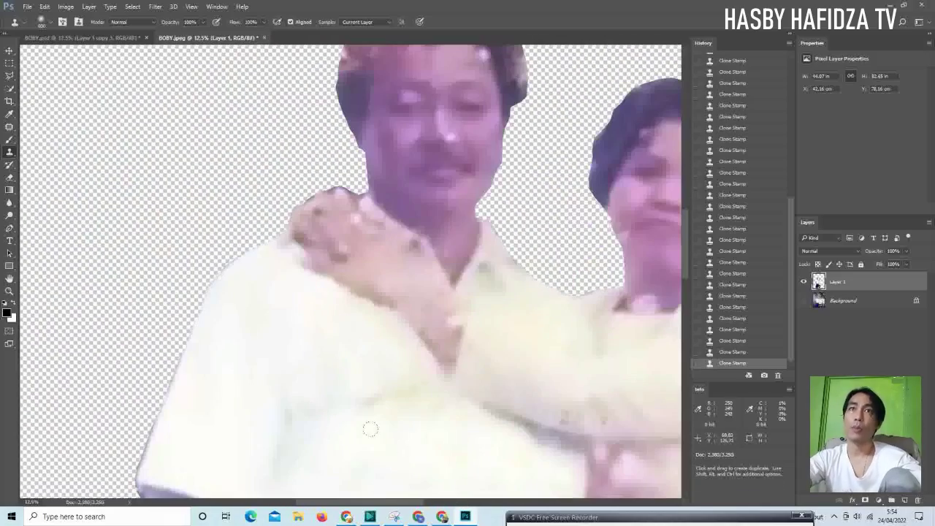
pyautogui.scroll(-1, 370, 429)
pyautogui.scroll(-1, 382, 422)
pyautogui.scroll(-1, 406, 416)
pyautogui.scroll(-1, 431, 409)
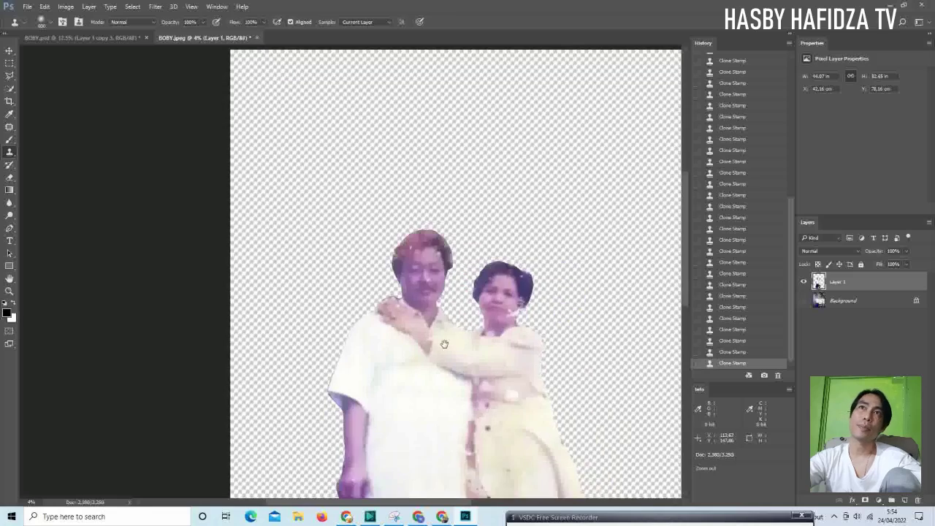
pyautogui.moveTo(444, 343); pyautogui.dragTo(281, 182)
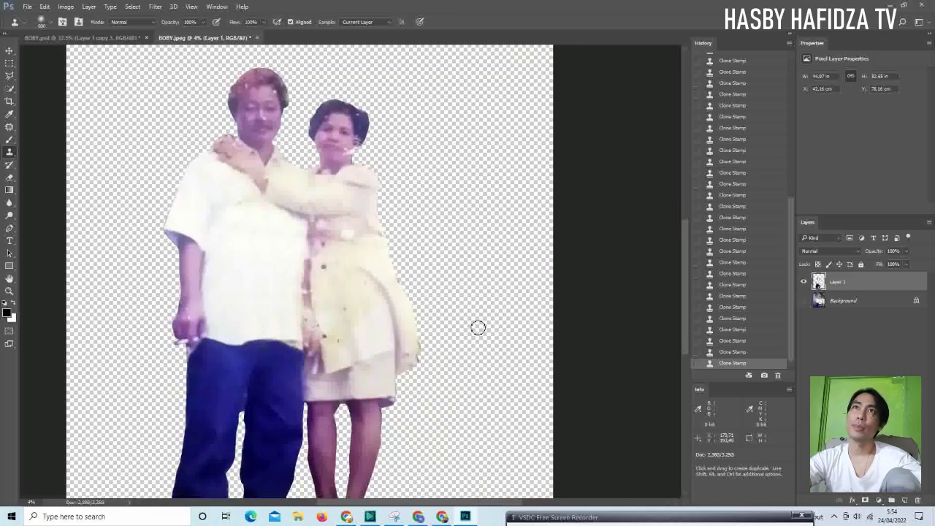
# Zoom in closely on the dark spots on the woman's dress
pyautogui.hotkey('ctrl', 'space')
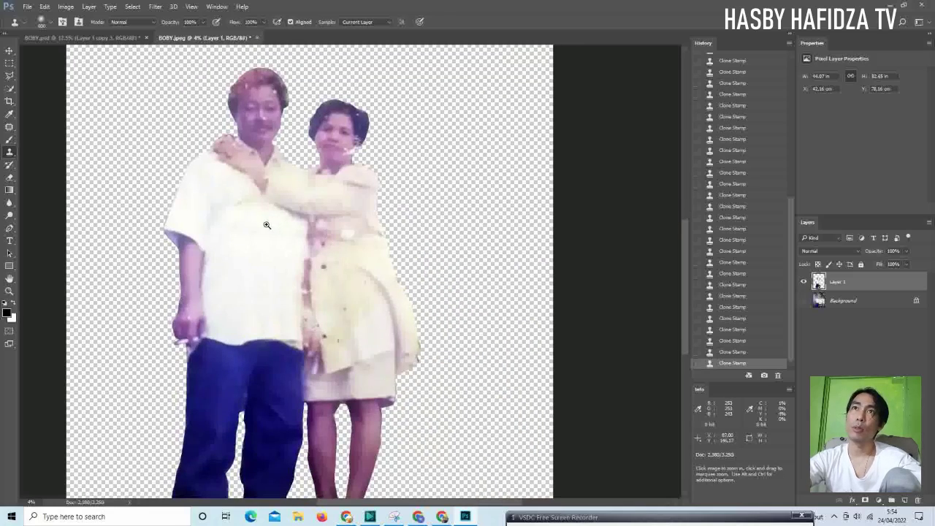
pyautogui.click(267, 225)
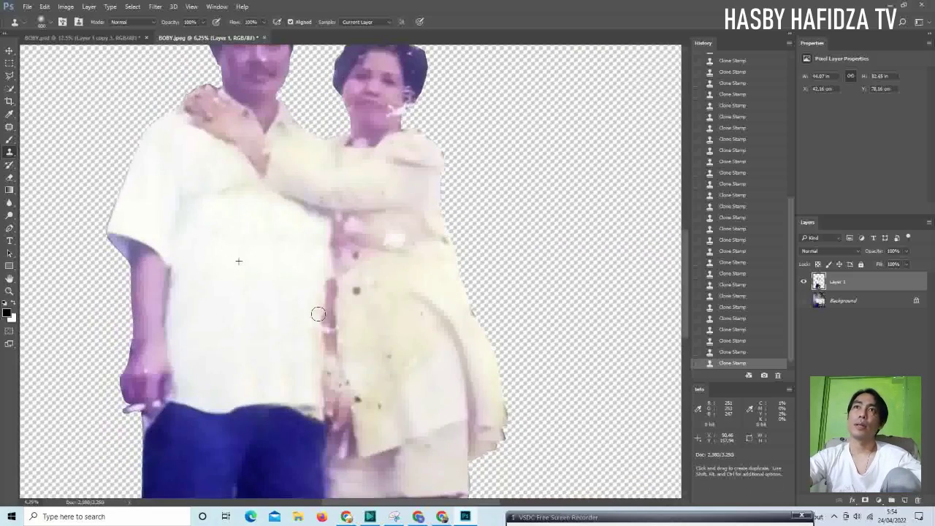
pyautogui.scroll(-1, 290, 328)
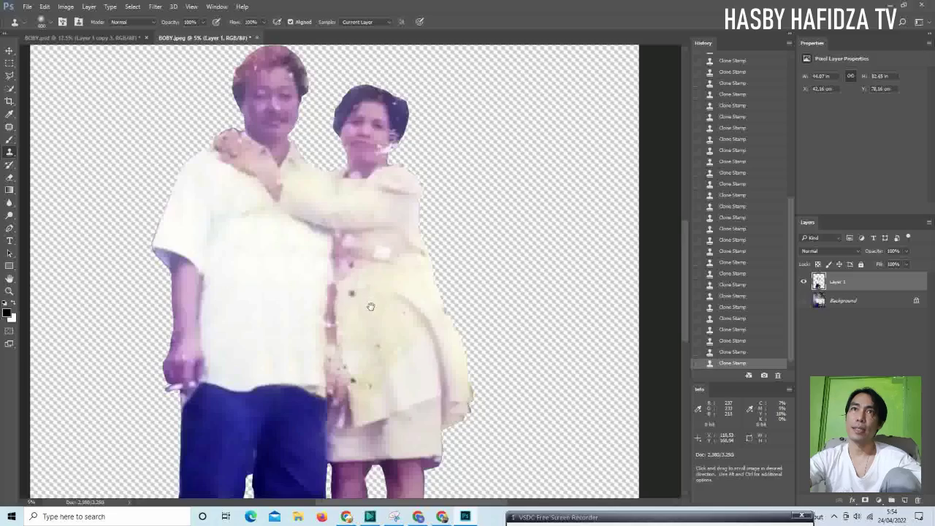
pyautogui.scroll(1, 369, 305)
pyautogui.moveTo(290, 332)
pyautogui.mouseDown()
pyautogui.moveTo(250, 273)
pyautogui.moveTo(297, 338)
pyautogui.mouseUp()
pyautogui.click(307, 325)
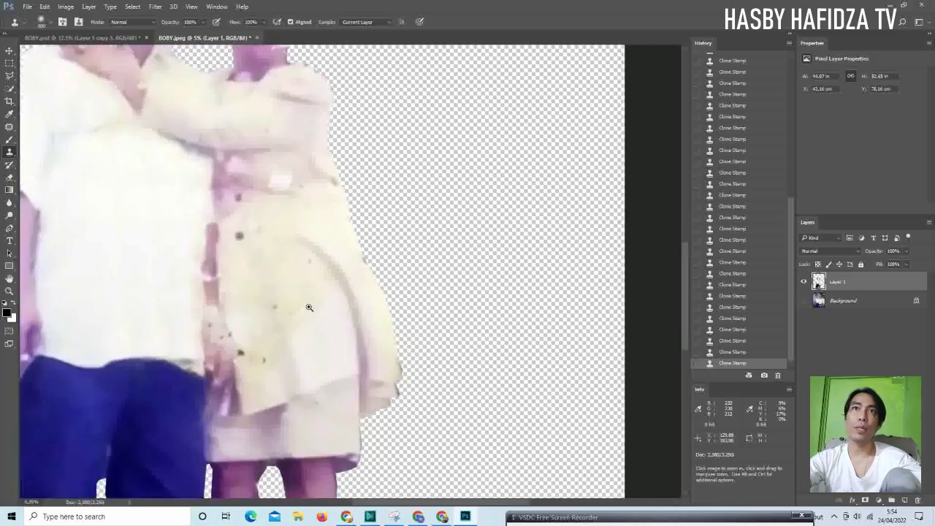
pyautogui.click(292, 339)
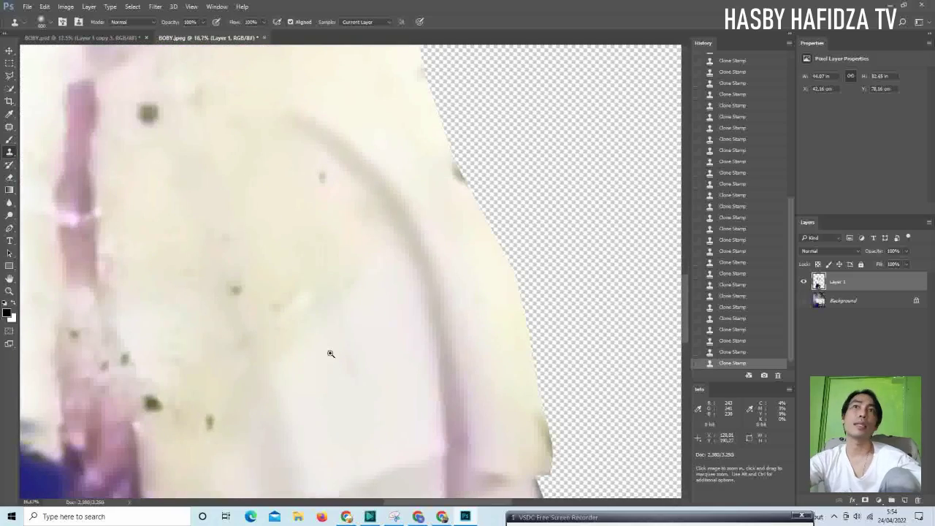
pyautogui.scroll(-1, 354, 363)
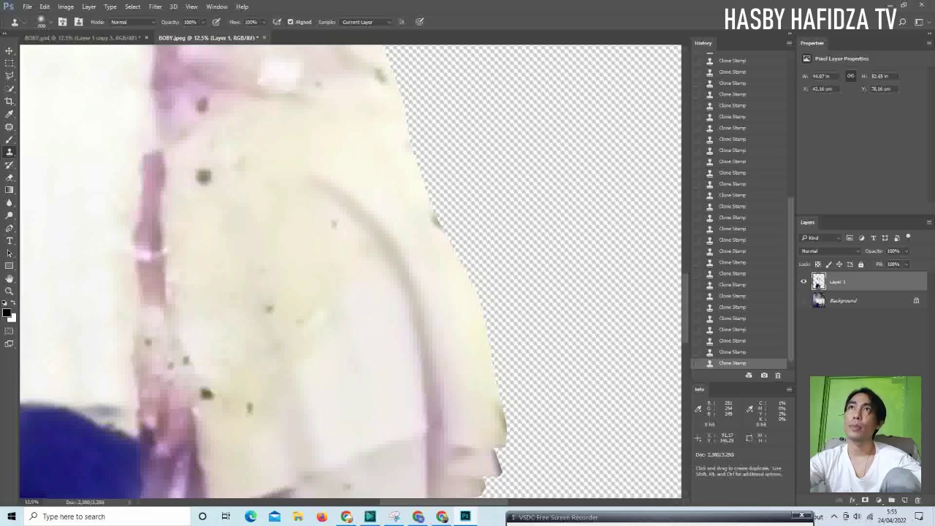
# Set the clone brush size to 498 px, dismissing an invalid-entry error
pyautogui.click(50, 21)
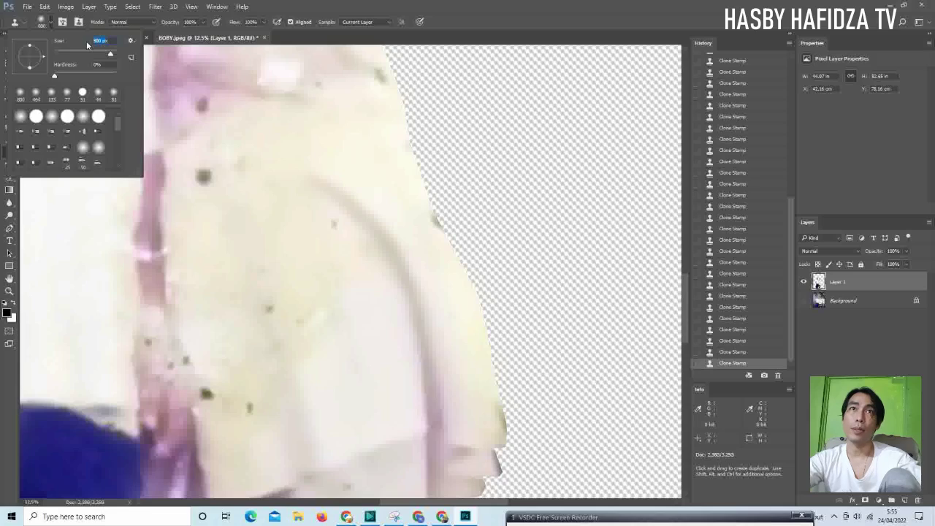
pyautogui.press('BackSpace')
pyautogui.press('Return')
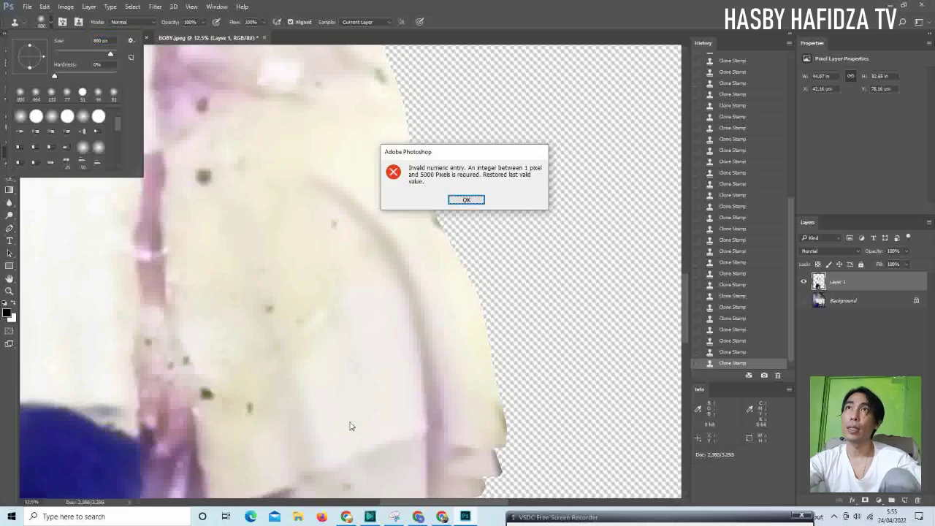
pyautogui.click(481, 205)
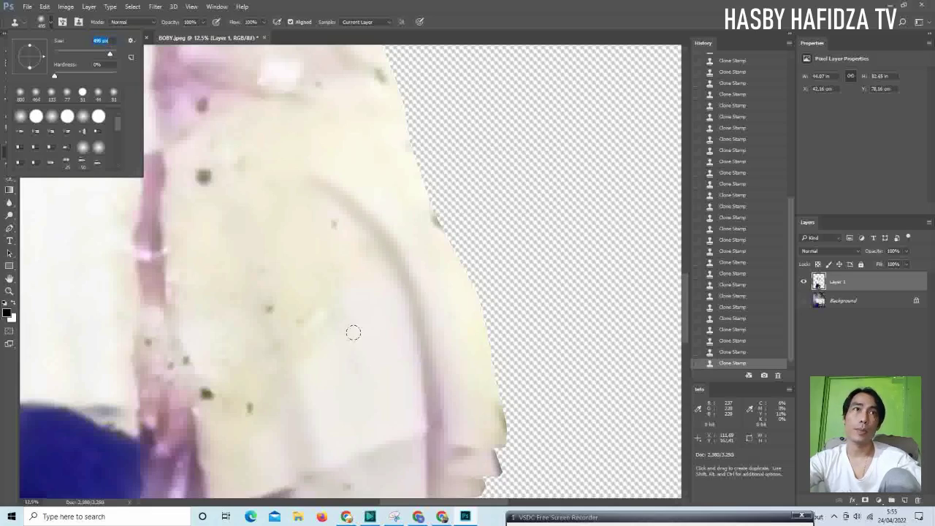
pyautogui.press('Return')
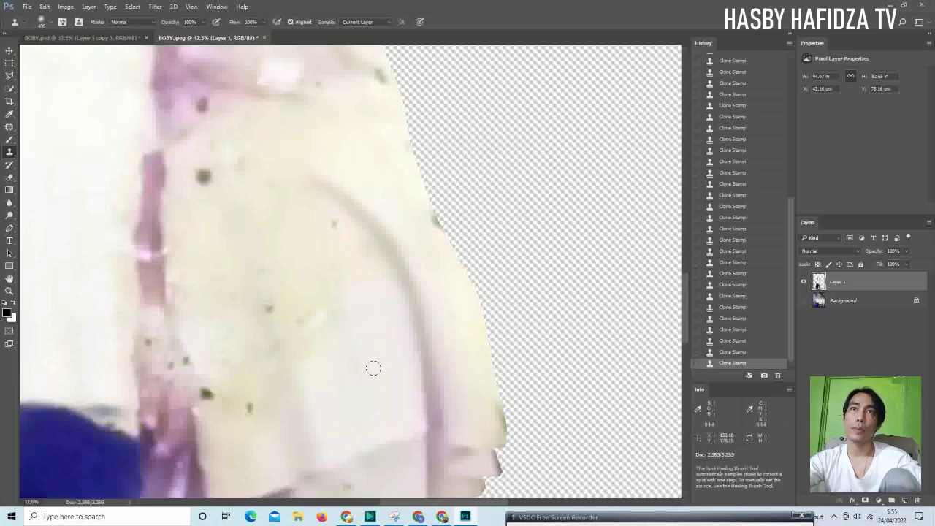
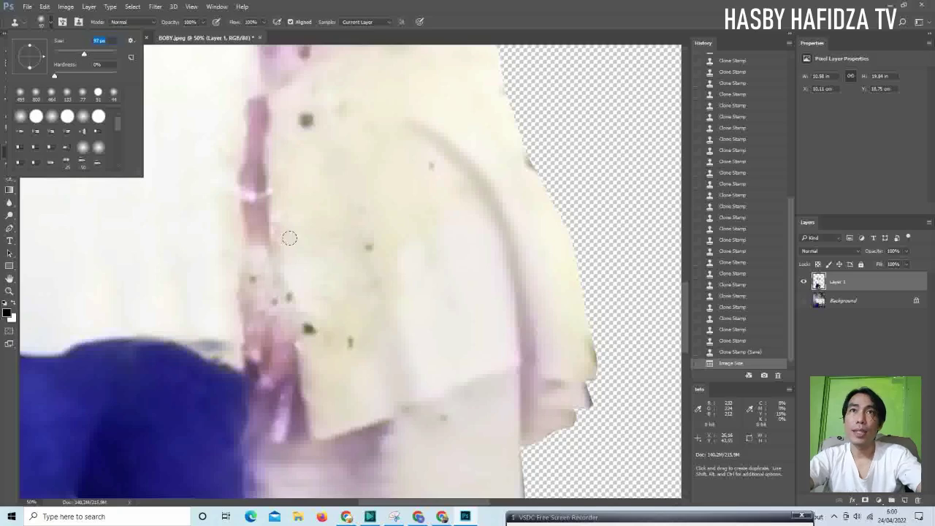
# Clone-stamp away the dark spots across the upper and lower parts of the woman's jacket
pyautogui.click(406, 264)
pyautogui.click(394, 224)
pyautogui.click(419, 160)
pyautogui.click(351, 340)
pyautogui.click(360, 296)
pyautogui.click(356, 278)
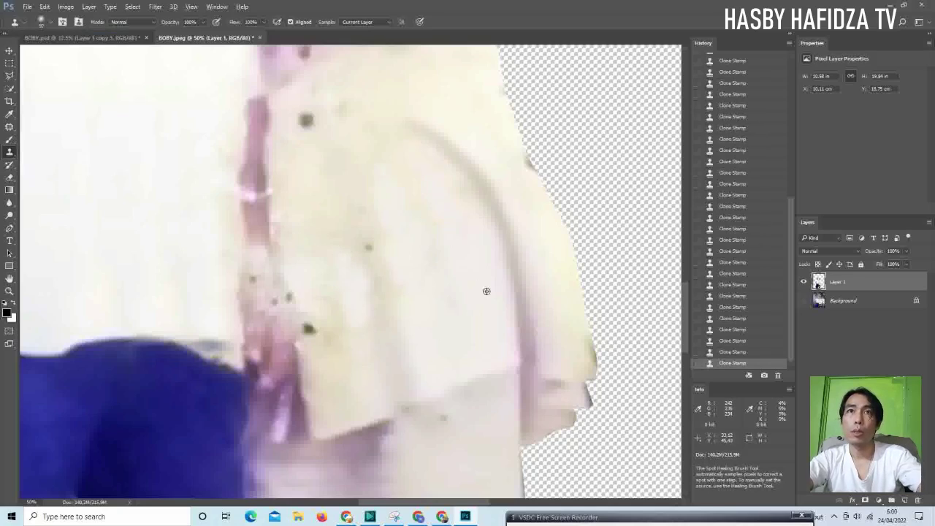
pyautogui.click(309, 328)
pyautogui.click(289, 296)
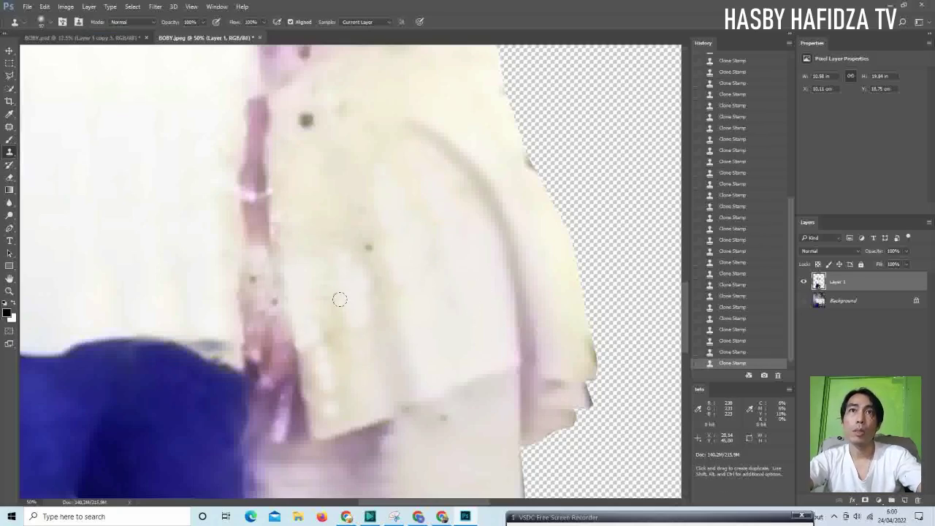
# Pan and zoom over the jacket and dress to check for remaining specks
pyautogui.moveTo(383, 202)
pyautogui.mouseDown()
pyautogui.moveTo(449, 323)
pyautogui.moveTo(405, 289)
pyautogui.mouseUp()
pyautogui.moveTo(365, 361); pyautogui.dragTo(318, 290)
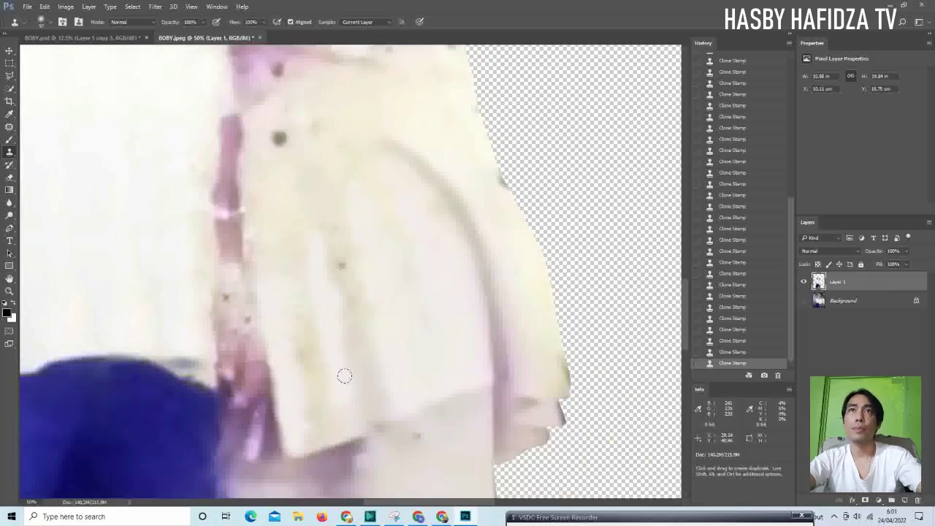
pyautogui.scroll(-2, 345, 375)
pyautogui.scroll(1, 345, 375)
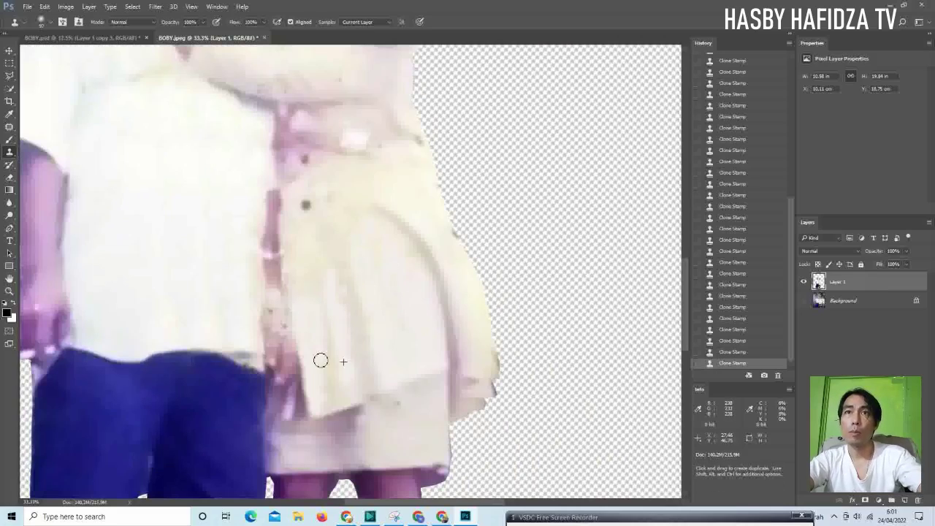
pyautogui.scroll(-1, 329, 405)
pyautogui.scroll(2, 318, 256)
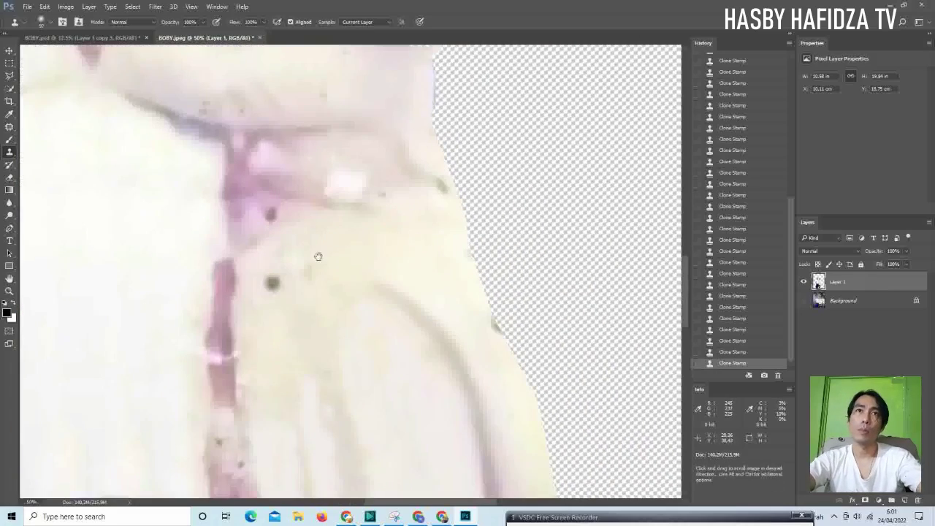
pyautogui.moveTo(317, 345); pyautogui.dragTo(401, 325)
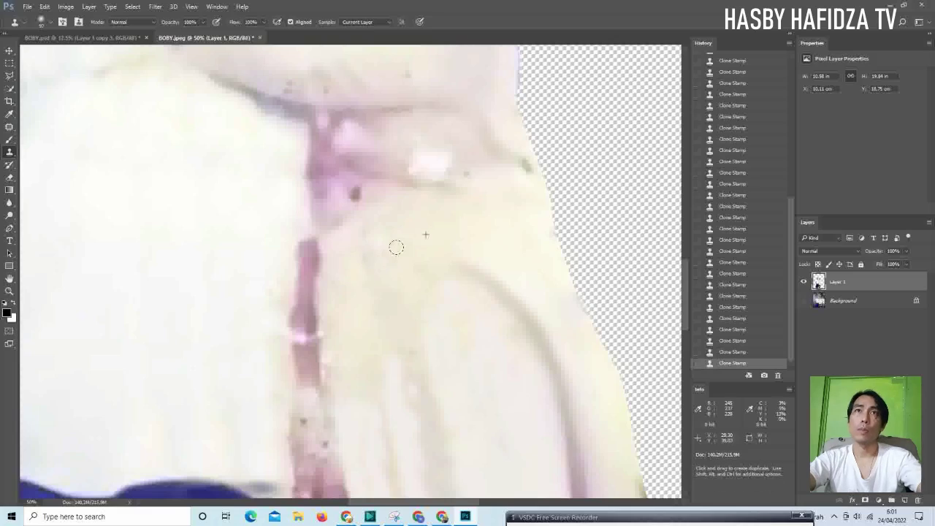
pyautogui.scroll(1, 385, 211)
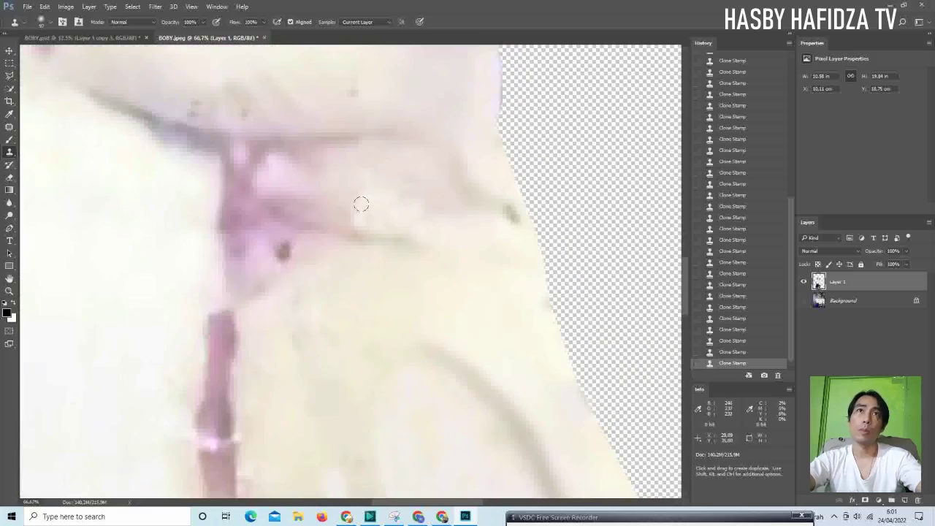
pyautogui.moveTo(546, 382)
pyautogui.mouseDown()
pyautogui.moveTo(555, 261)
pyautogui.moveTo(361, 319)
pyautogui.moveTo(446, 379)
pyautogui.mouseUp()
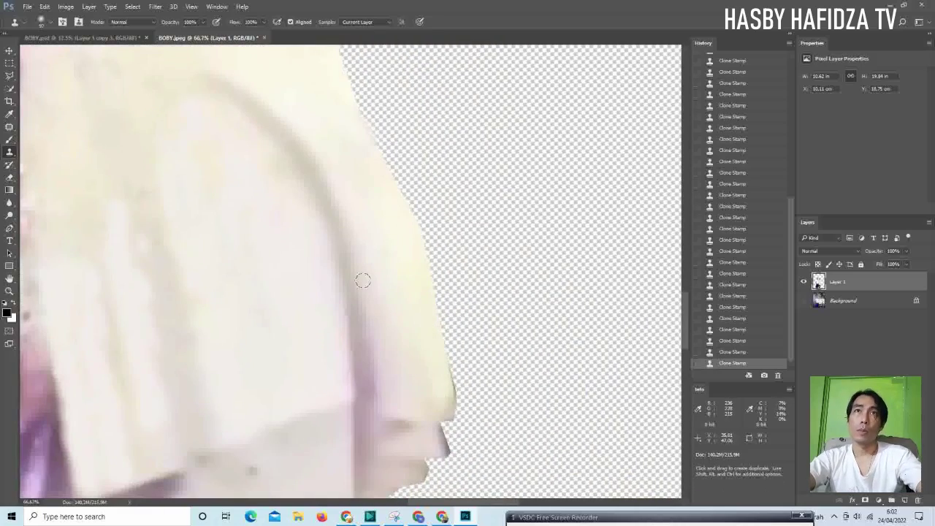
pyautogui.hscroll(-5, 386, 190)
pyautogui.hscroll(-2, 429, 283)
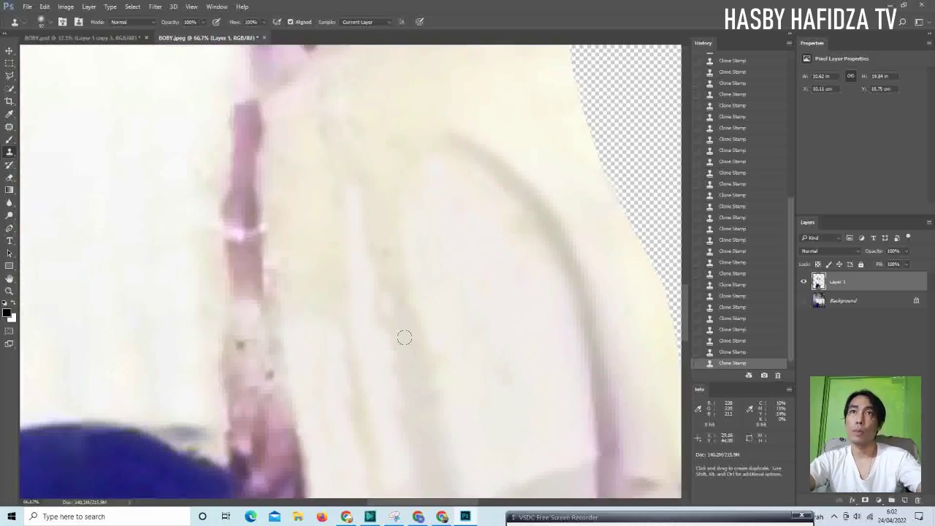
pyautogui.scroll(-4, 321, 365)
pyautogui.scroll(3, 333, 380)
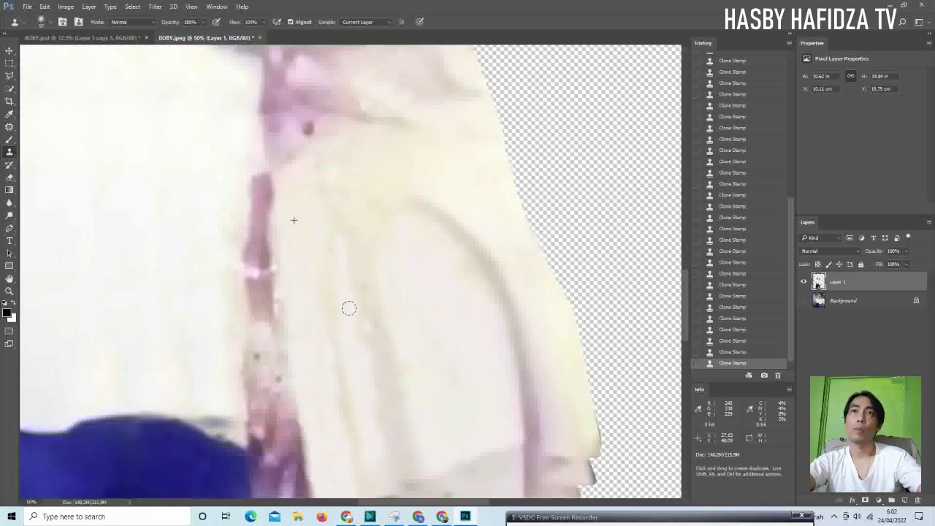
pyautogui.scroll(-1, 361, 387)
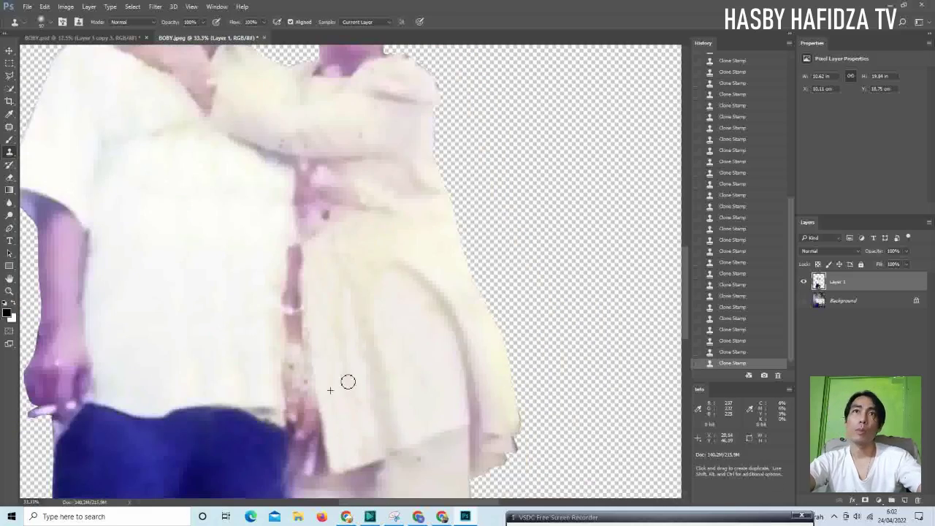
pyautogui.scroll(-2, 416, 347)
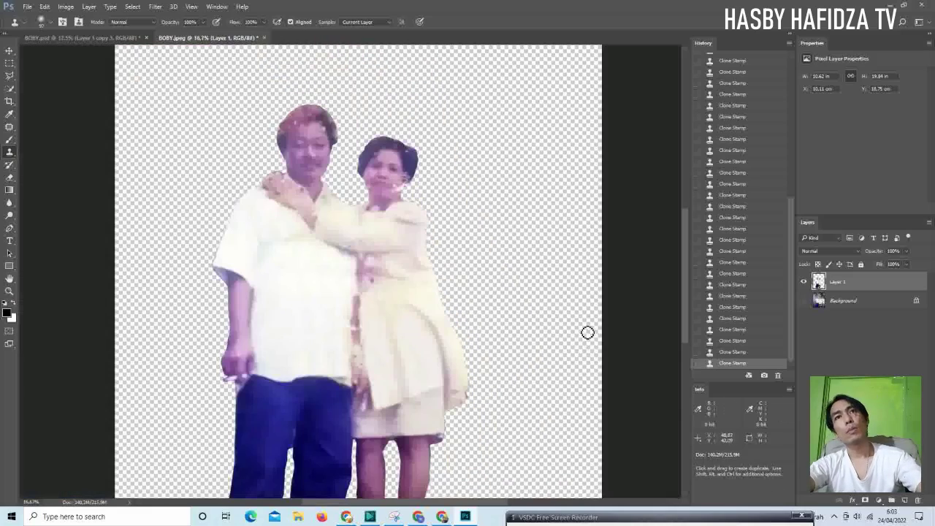
pyautogui.scroll(2, 388, 277)
pyautogui.scroll(2, 388, 276)
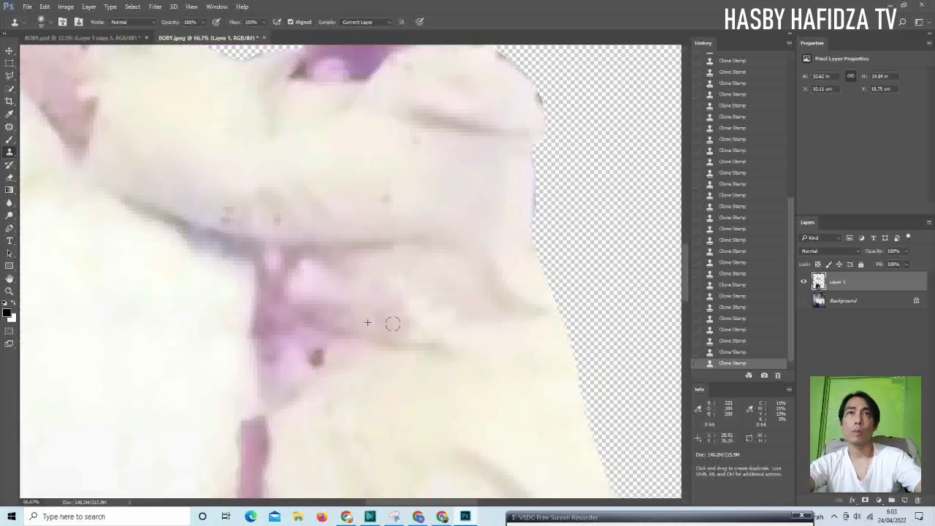
pyautogui.scroll(-4, 378, 288)
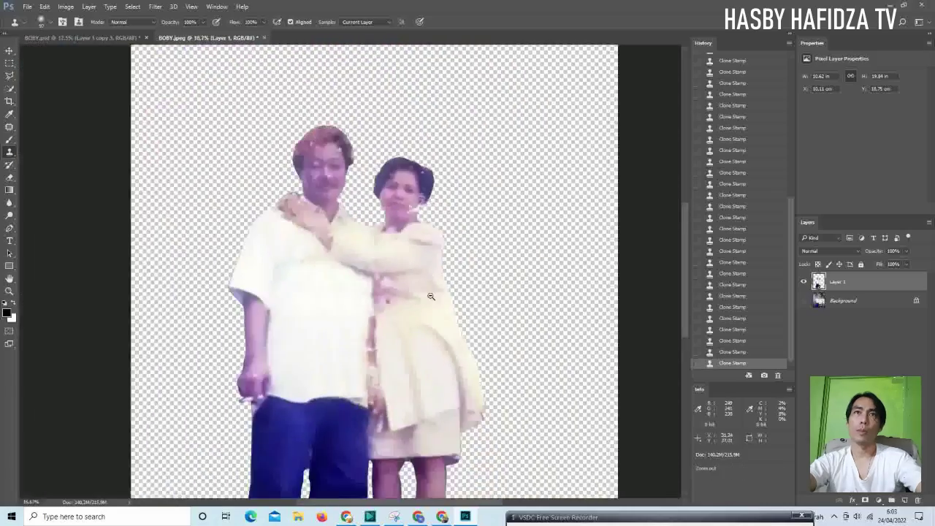
pyautogui.scroll(2, 417, 299)
pyautogui.scroll(1, 420, 328)
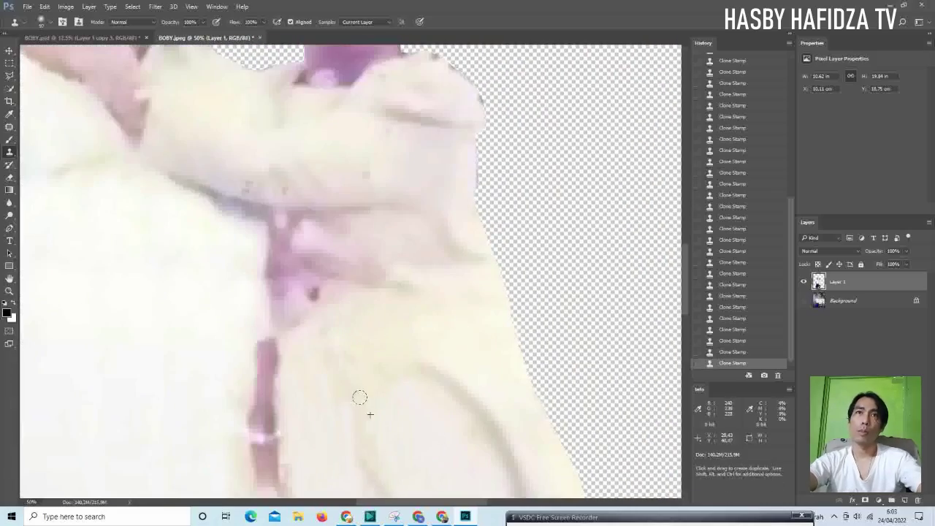
pyautogui.scroll(-3, 360, 397)
pyautogui.scroll(3, 412, 382)
pyautogui.scroll(1, 424, 329)
pyautogui.scroll(1, 443, 270)
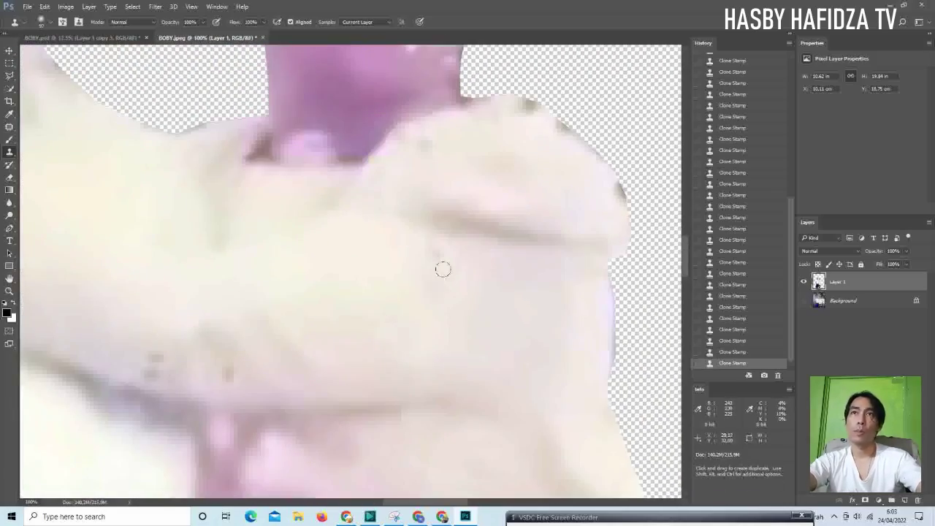
pyautogui.scroll(-1, 296, 274)
pyautogui.scroll(-1, 270, 189)
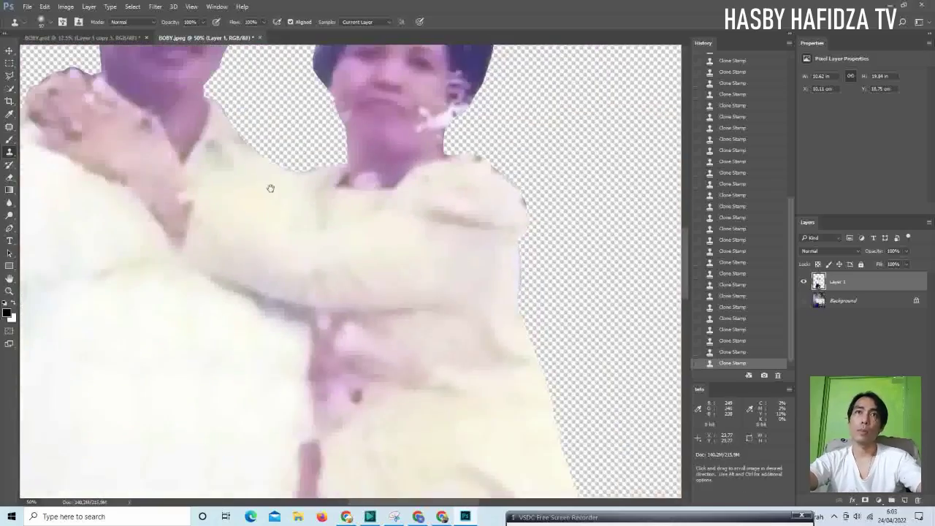
pyautogui.scroll(-1, 467, 409)
pyautogui.scroll(1, 514, 438)
pyautogui.scroll(-2, 468, 380)
pyautogui.scroll(1, 413, 324)
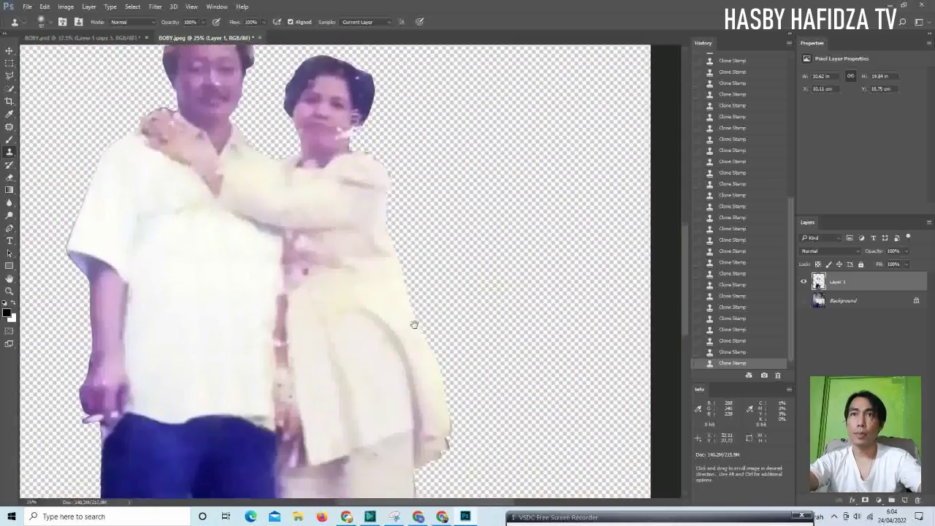
pyautogui.scroll(4, 414, 324)
pyautogui.scroll(-4, 275, 376)
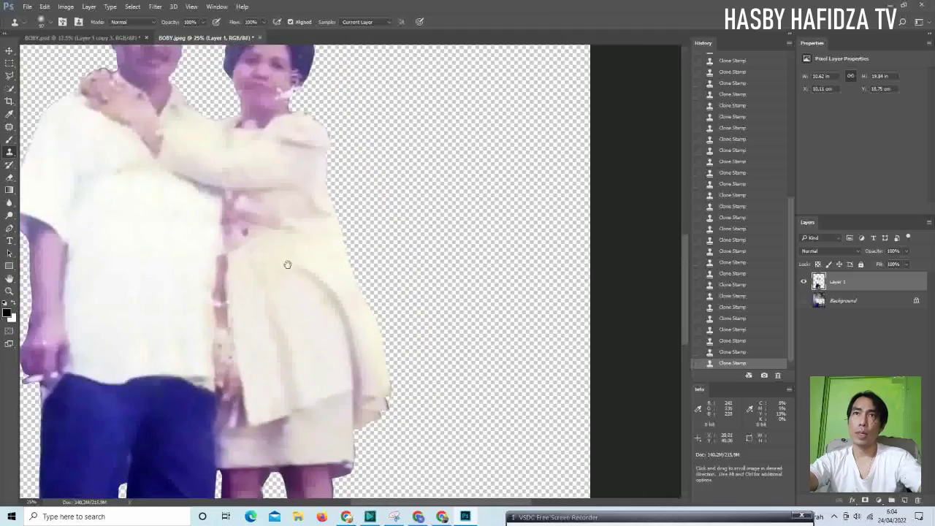
pyautogui.moveTo(287, 264); pyautogui.dragTo(278, 280)
pyautogui.scroll(3, 263, 369)
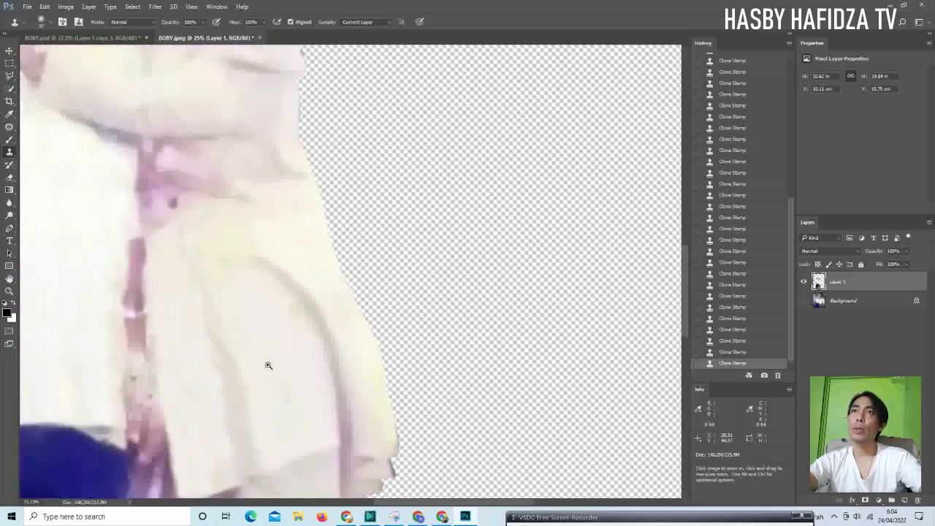
pyautogui.scroll(2, 268, 365)
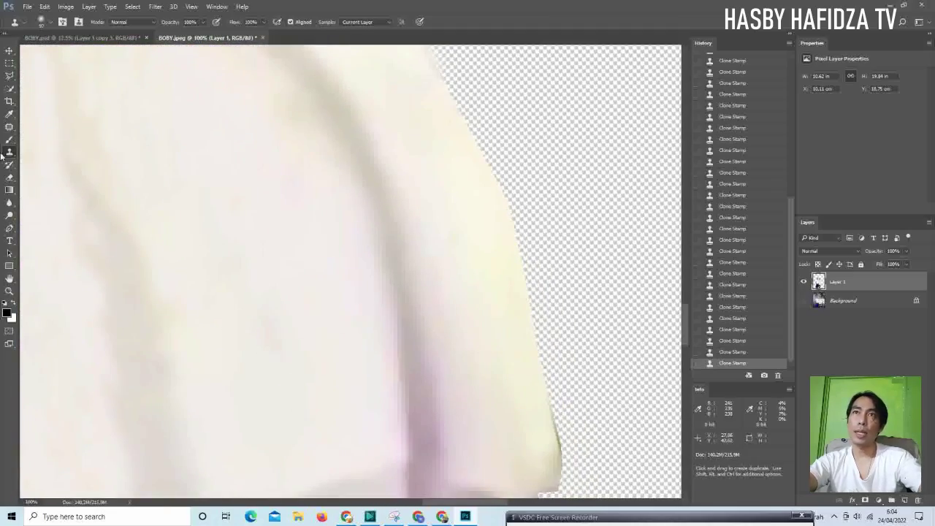
# Use the Patch tool to cover the first jacket blemishes with nearby clean fabric
pyautogui.click(11, 129)
pyautogui.moveTo(284, 368); pyautogui.dragTo(257, 286)
pyautogui.moveTo(265, 343); pyautogui.dragTo(247, 413)
pyautogui.moveTo(228, 267); pyautogui.dragTo(216, 250)
pyautogui.moveTo(212, 292); pyautogui.dragTo(275, 312)
# Patch further jacket areas, working toward the jacket's left edge
pyautogui.moveTo(292, 230); pyautogui.dragTo(273, 275)
pyautogui.hscroll(-5, 273, 274)
pyautogui.moveTo(177, 260)
pyautogui.mouseDown()
pyautogui.moveTo(204, 386)
pyautogui.moveTo(299, 309)
pyautogui.mouseUp()
pyautogui.scroll(-3, 300, 279)
pyautogui.scroll(3, 300, 279)
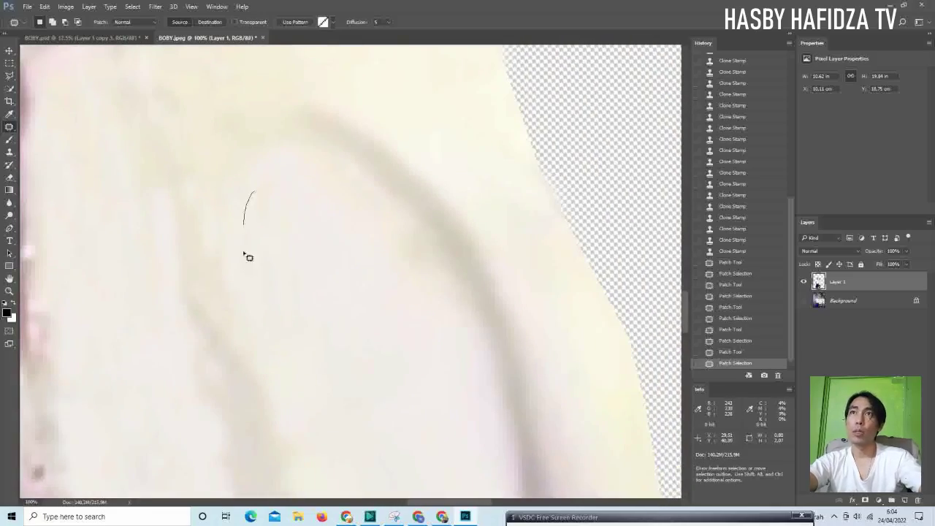
pyautogui.moveTo(113, 305); pyautogui.dragTo(253, 328)
pyautogui.scroll(-5, 360, 324)
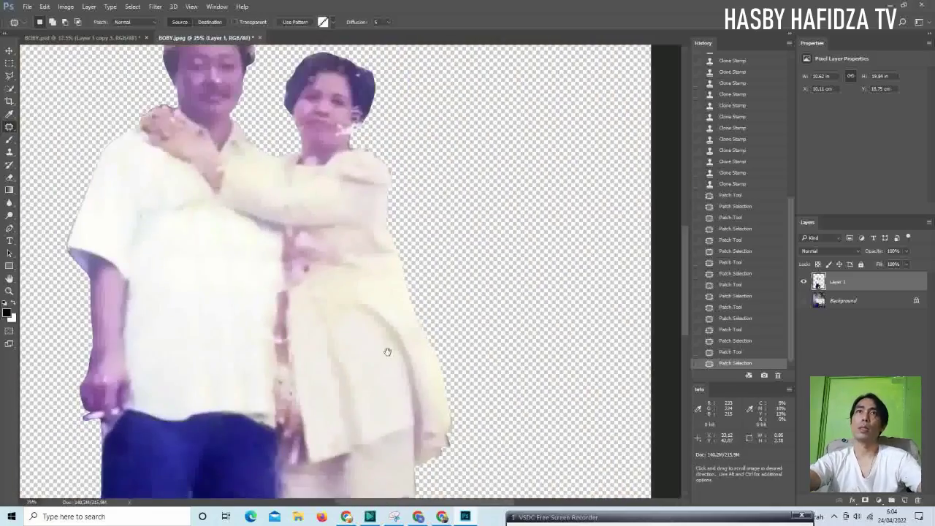
pyautogui.scroll(2, 423, 298)
pyautogui.scroll(-2, 423, 299)
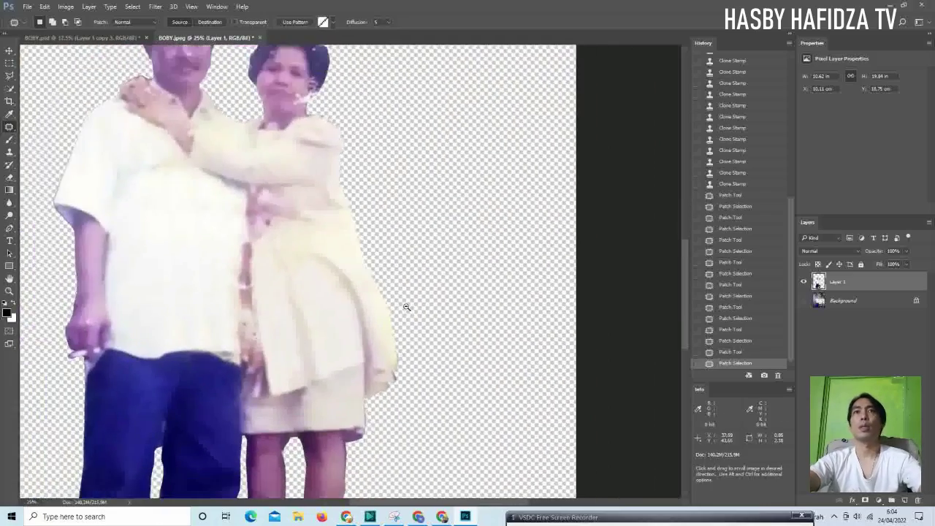
pyautogui.scroll(-1, 425, 299)
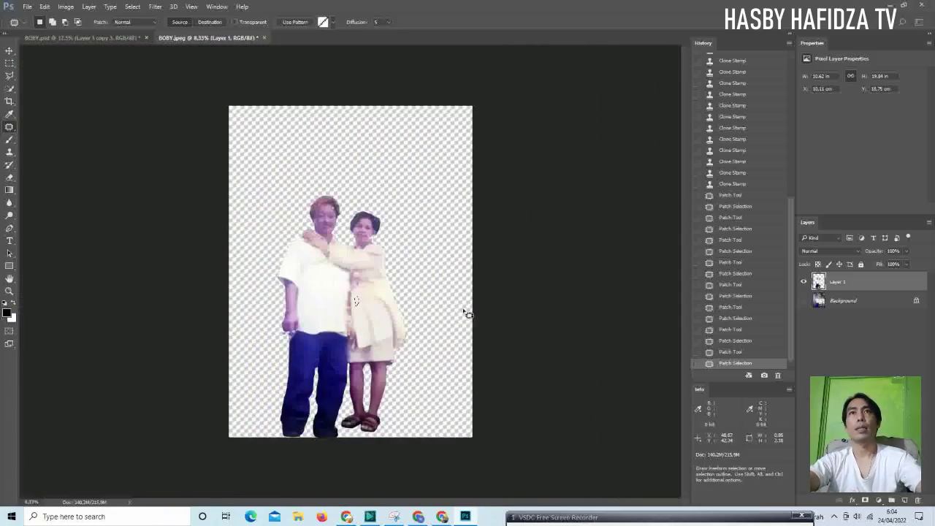
# Zoom in step by step on the woman's face and hair
pyautogui.press('z')
pyautogui.click(359, 222)
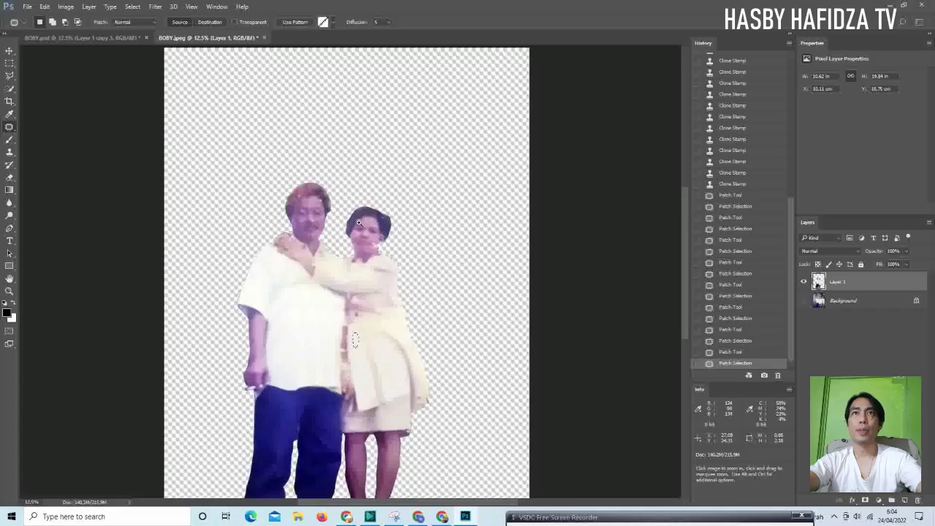
pyautogui.click(359, 222)
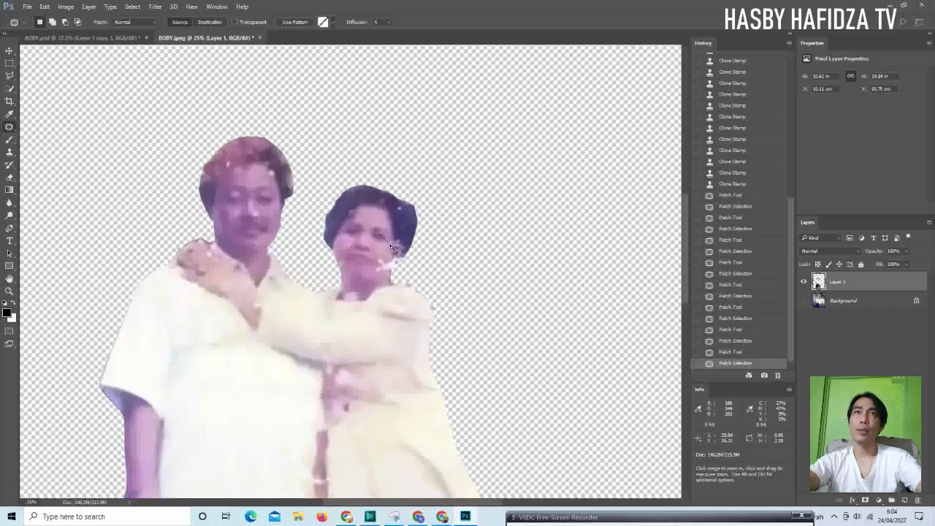
pyautogui.click(400, 230)
pyautogui.click(409, 228)
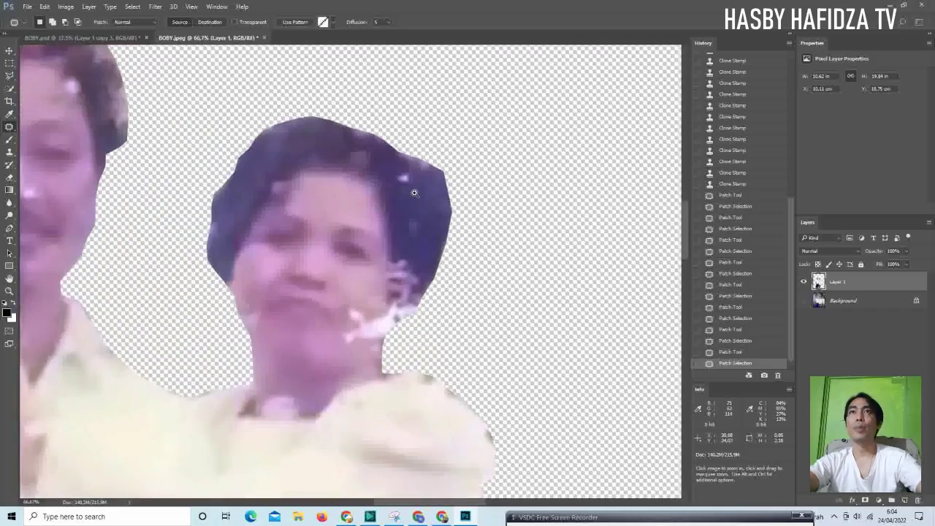
pyautogui.click(425, 225)
pyautogui.moveTo(387, 234); pyautogui.dragTo(285, 280)
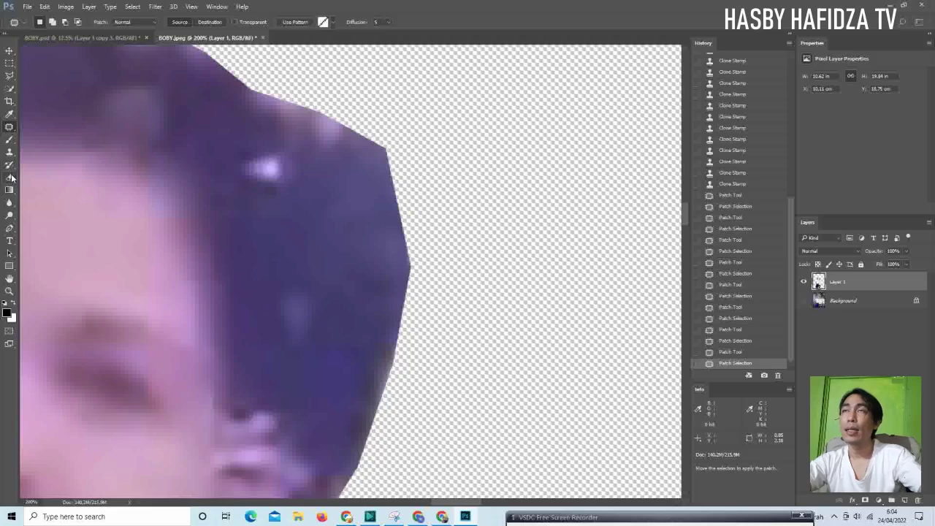
# Switch back to the Clone Stamp tool and adjust its brush size and hardness
pyautogui.click(8, 152)
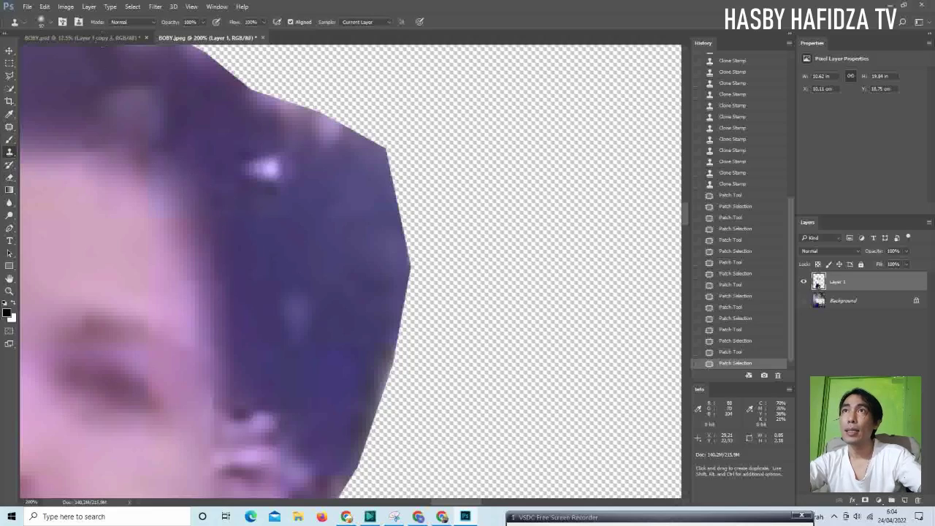
pyautogui.click(46, 23)
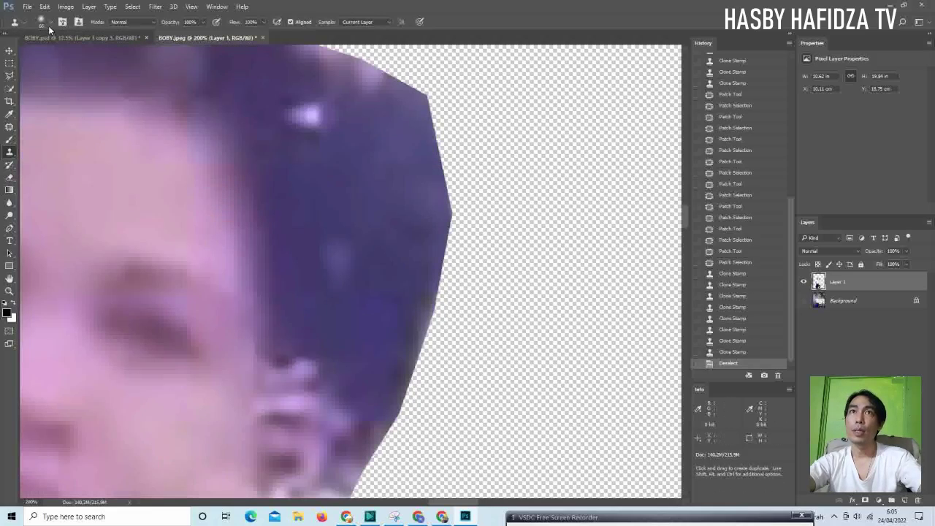
pyautogui.click(48, 25)
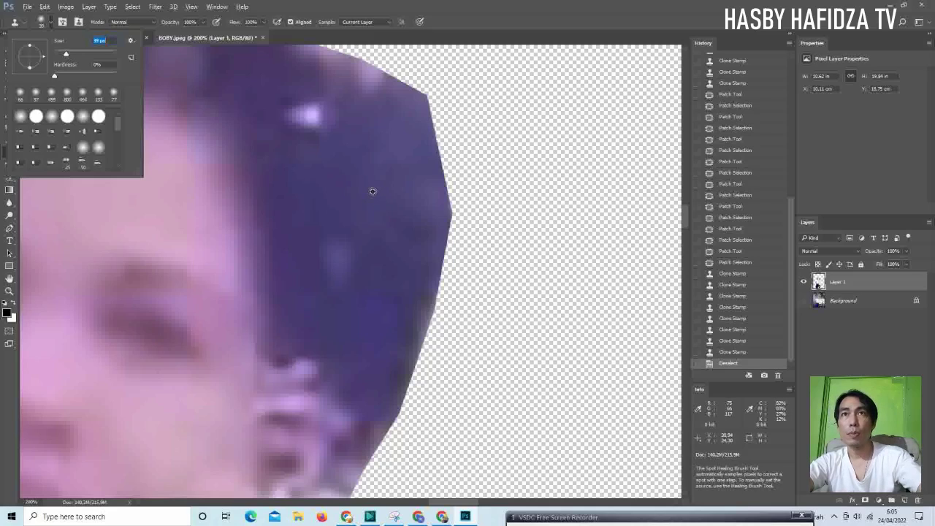
pyautogui.click(373, 191)
# Clone dark hair over the light specks and the bright highlight at the top of the hair
pyautogui.click(330, 240)
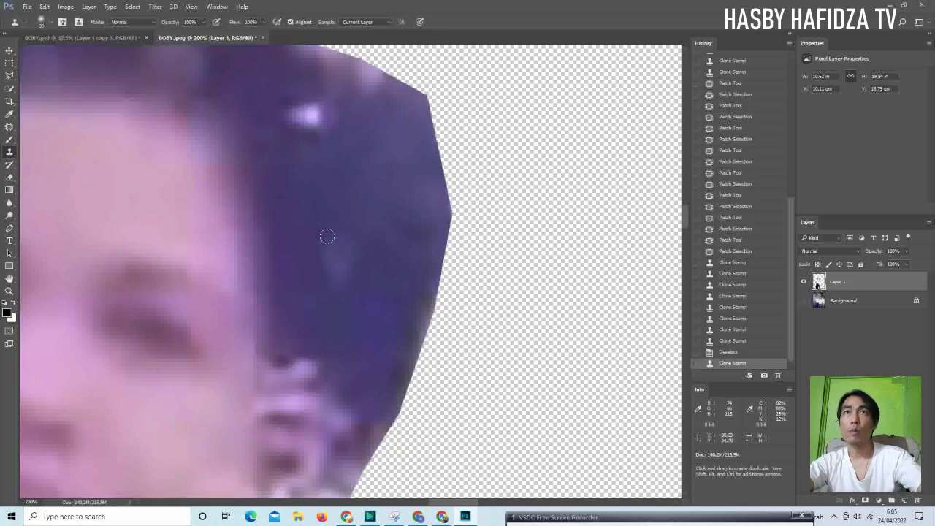
pyautogui.click(338, 256)
pyautogui.click(314, 241)
pyautogui.click(329, 224)
pyautogui.click(341, 271)
pyautogui.click(335, 201)
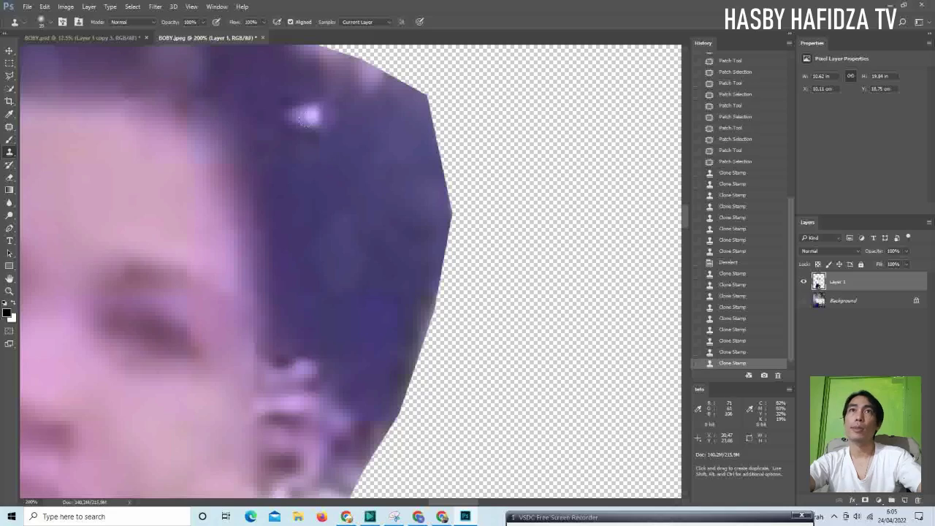
pyautogui.click(315, 117)
pyautogui.click(300, 111)
pyautogui.click(288, 111)
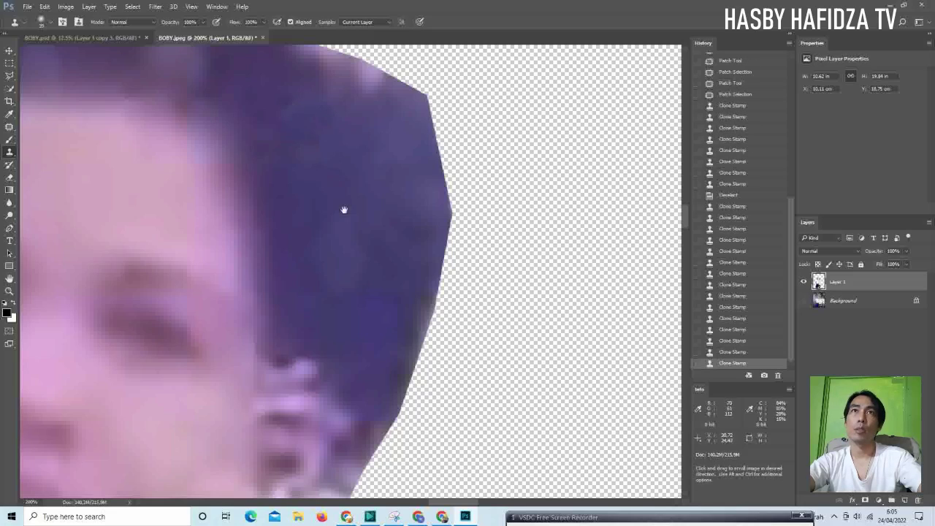
# Sample dark hair and clone over the pink highlight along the hair edge
pyautogui.moveTo(344, 209); pyautogui.dragTo(398, 285)
pyautogui.keyDown('alt'); pyautogui.click(436, 242); pyautogui.keyUp('alt')
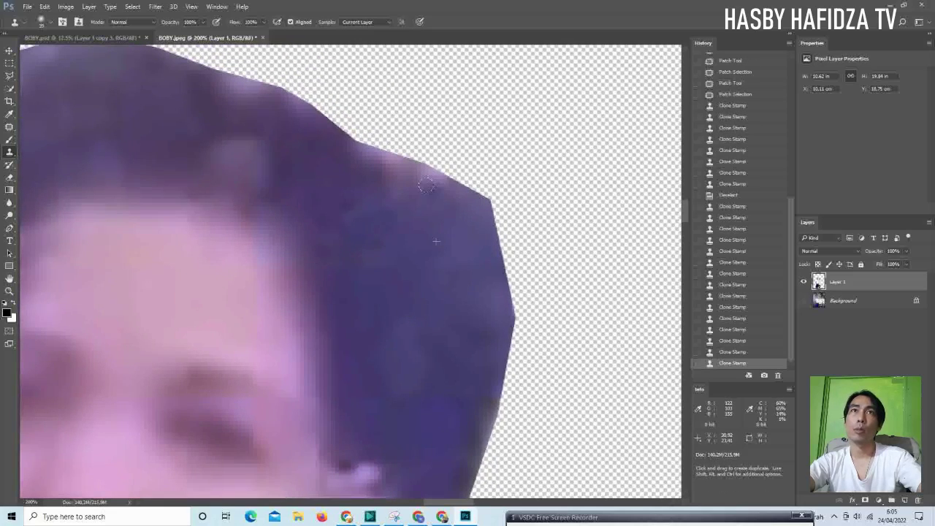
pyautogui.click(427, 176)
pyautogui.click(403, 171)
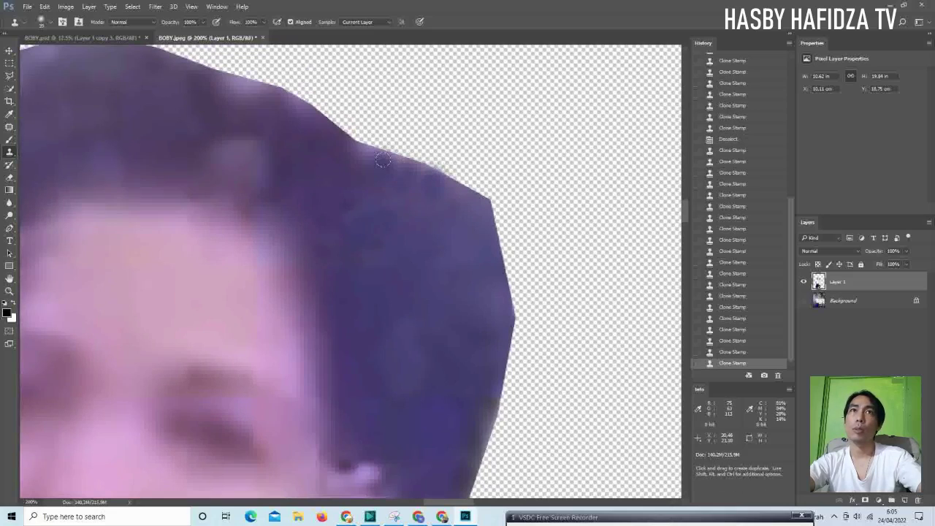
pyautogui.moveTo(439, 180); pyautogui.dragTo(455, 190)
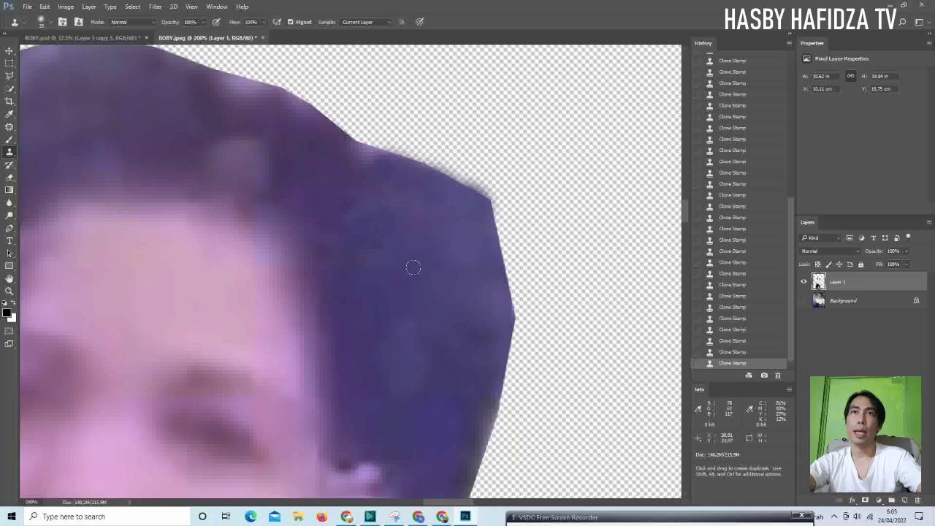
# Darken the outer edge of the hair with a cloned stroke
pyautogui.scroll(-2, 414, 268)
pyautogui.scroll(-2, 416, 278)
pyautogui.scroll(-2, 428, 285)
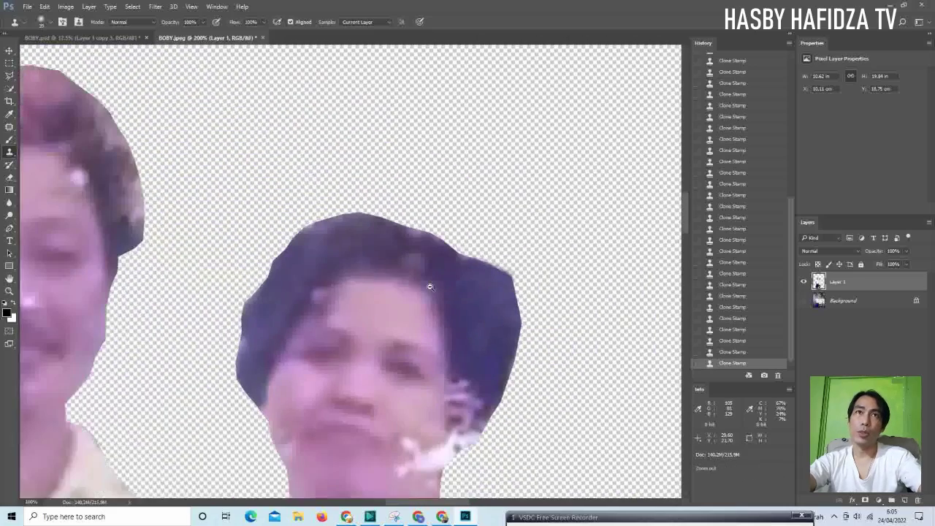
pyautogui.scroll(-1, 430, 287)
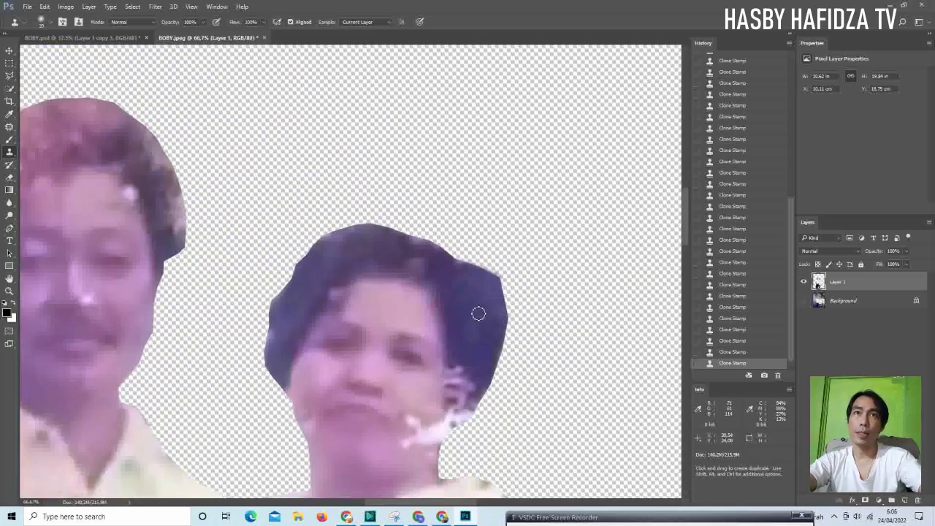
pyautogui.scroll(1, 503, 339)
pyautogui.scroll(1, 495, 334)
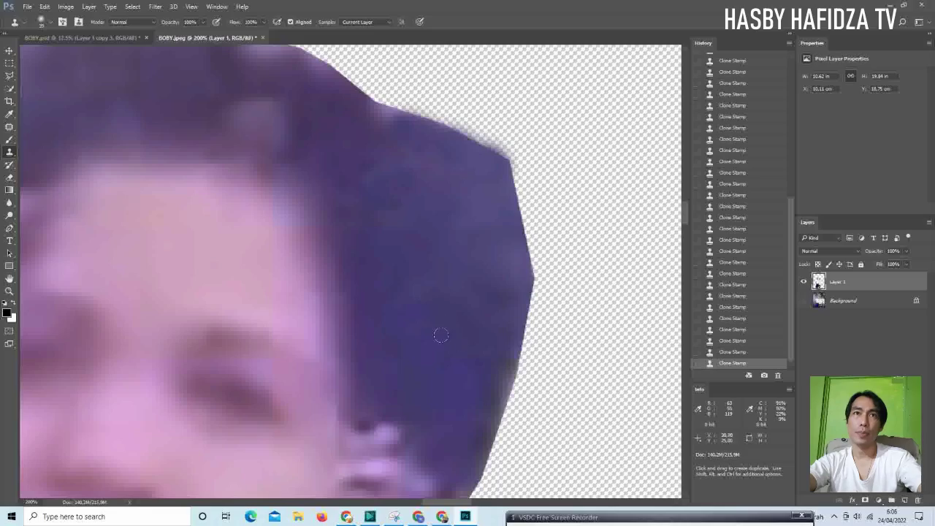
pyautogui.scroll(-2, 431, 328)
pyautogui.scroll(-1, 401, 328)
pyautogui.scroll(1, 409, 307)
pyautogui.scroll(2, 423, 276)
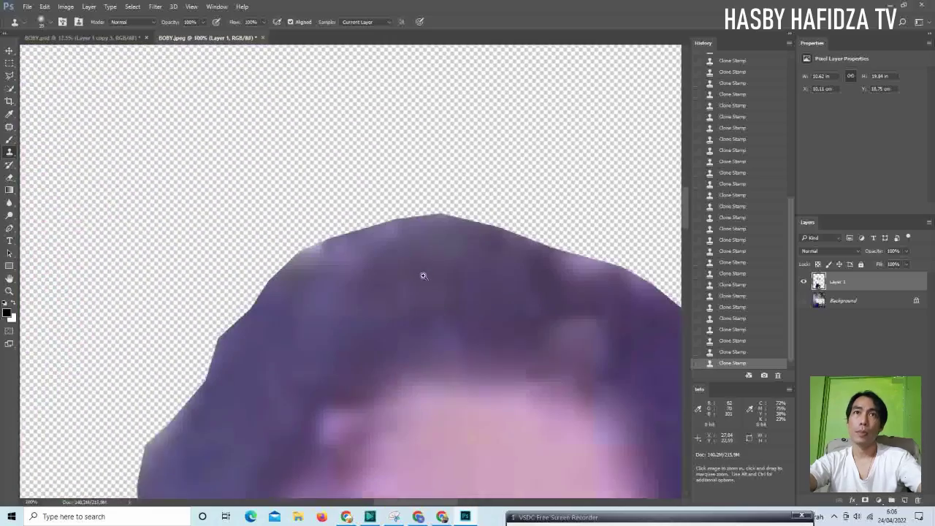
pyautogui.scroll(1, 423, 275)
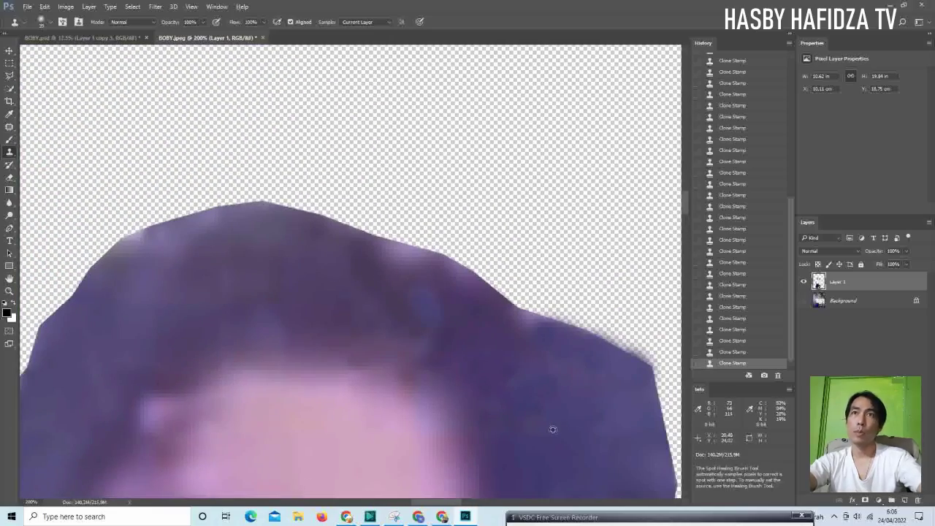
pyautogui.scroll(-1, 397, 330)
pyautogui.scroll(1, 428, 328)
pyautogui.scroll(1, 428, 328)
pyautogui.scroll(-1, 423, 272)
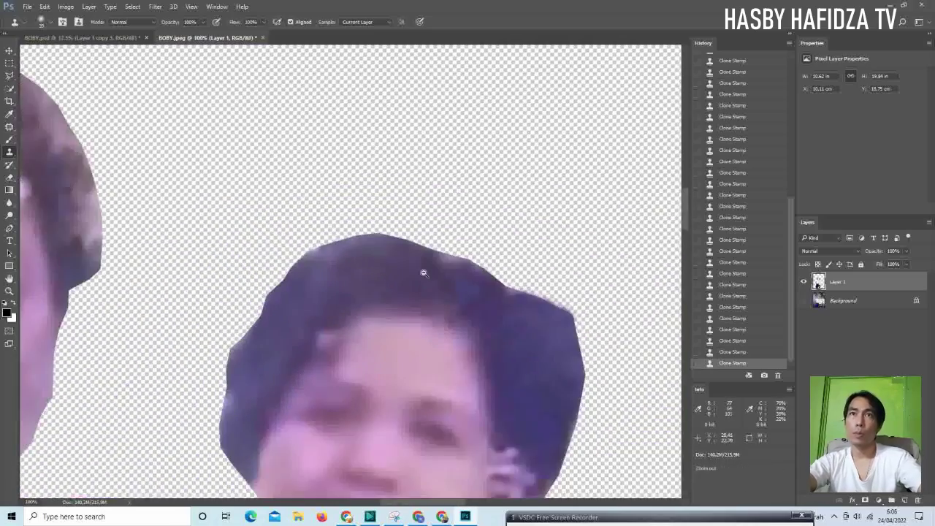
pyautogui.scroll(1, 422, 272)
pyautogui.scroll(1, 409, 277)
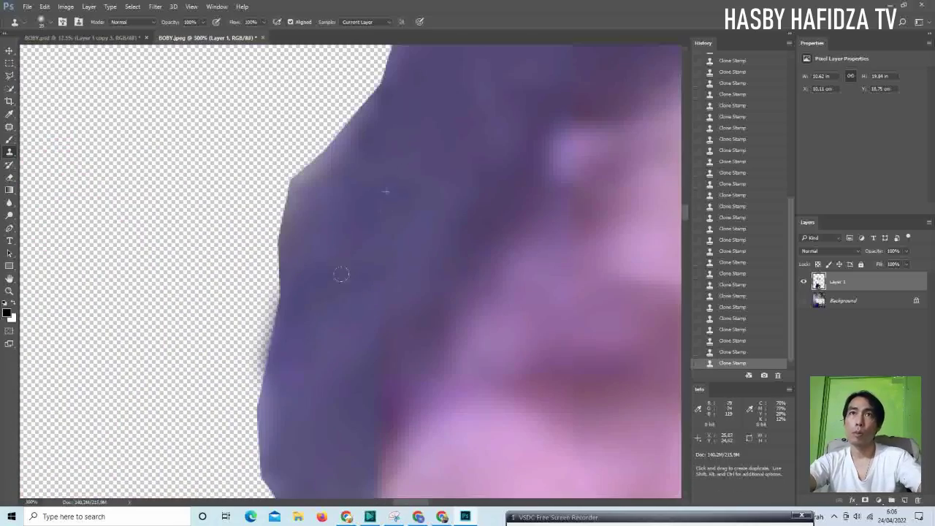
pyautogui.scroll(-6, 329, 255)
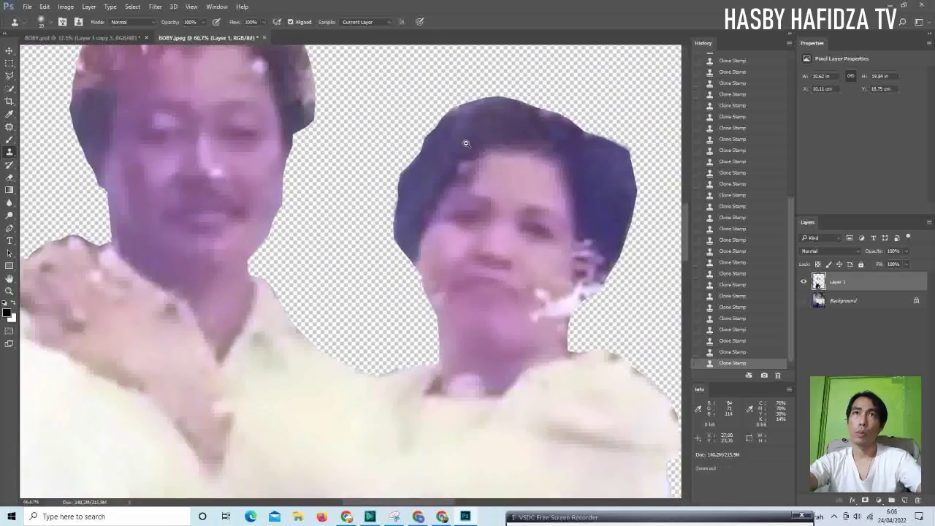
pyautogui.scroll(3, 404, 216)
pyautogui.scroll(3, 404, 216)
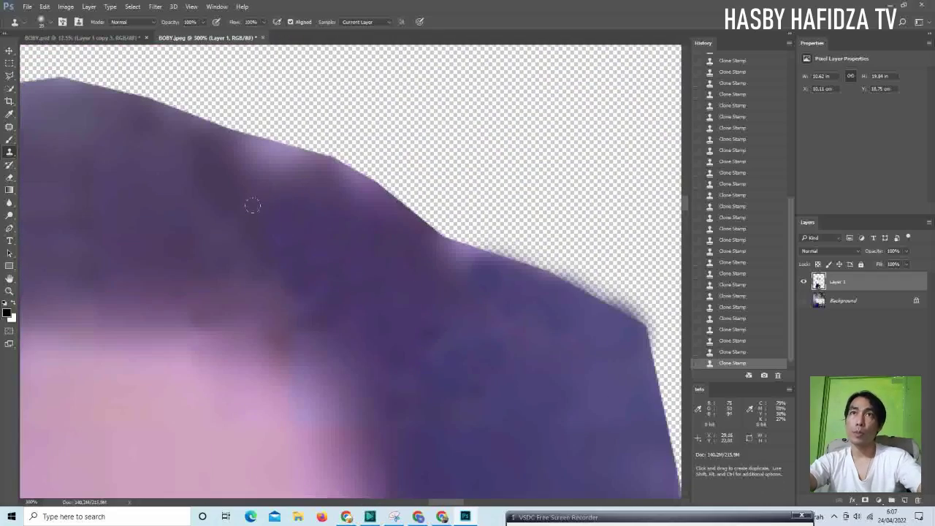
pyautogui.moveTo(282, 150); pyautogui.dragTo(474, 252)
# Look over the neck and face, then paint over the light blotch at the hairline
pyautogui.scroll(-3, 257, 176)
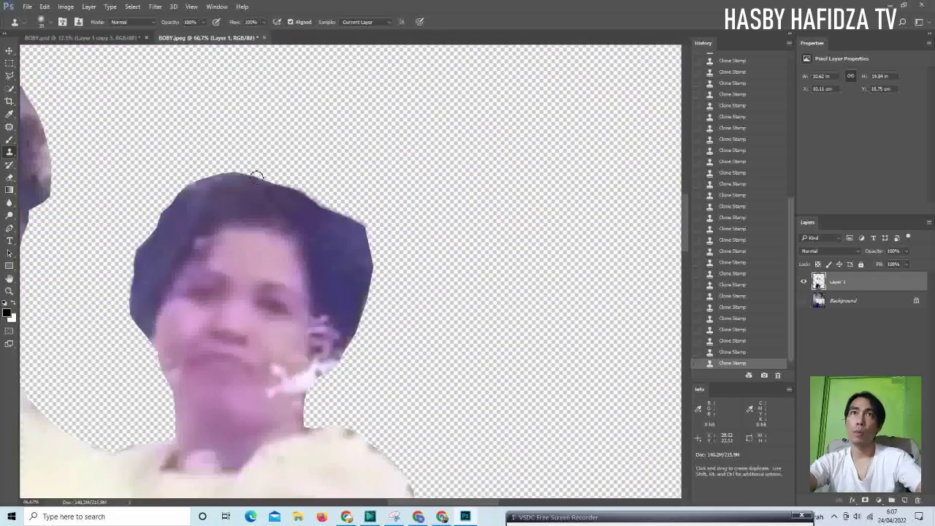
pyautogui.scroll(3, 257, 177)
pyautogui.scroll(-4, 385, 197)
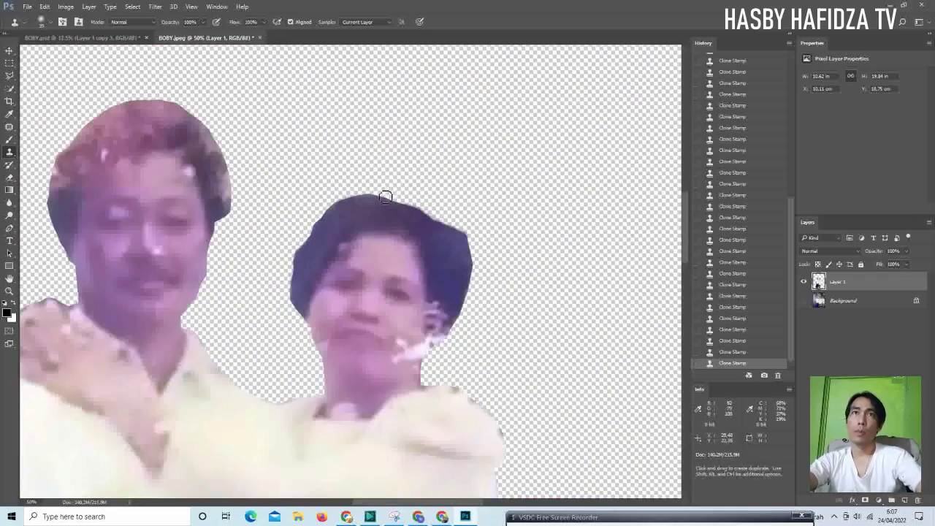
pyautogui.scroll(1, 385, 197)
pyautogui.scroll(1, 375, 217)
pyautogui.scroll(1, 324, 221)
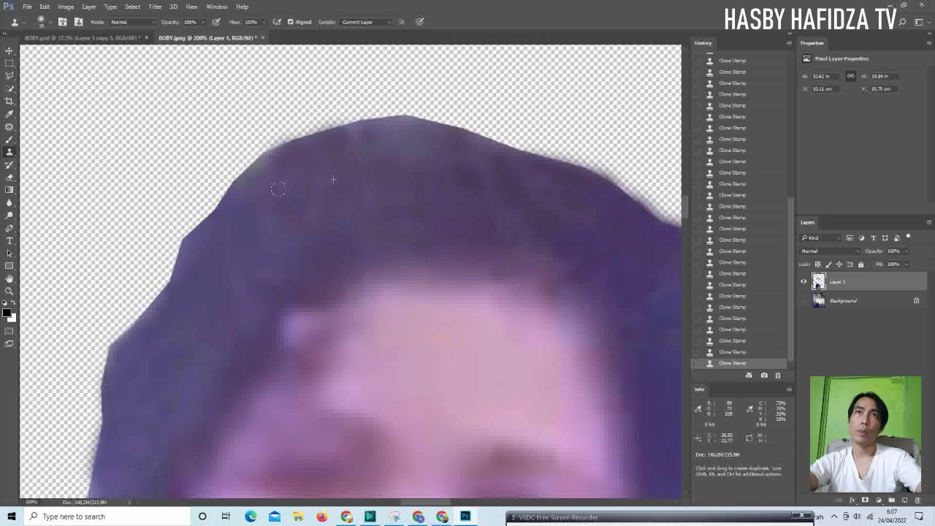
pyautogui.scroll(-1, 342, 212)
pyautogui.scroll(-1, 361, 210)
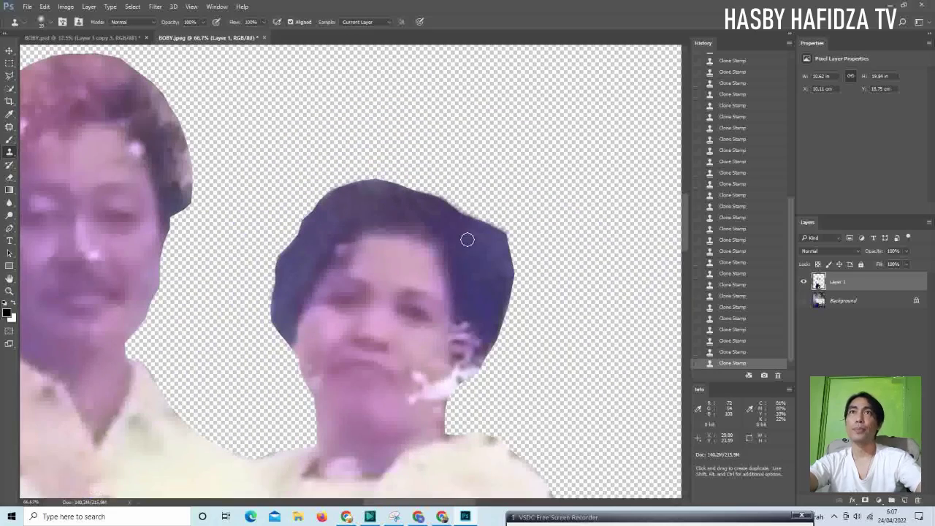
pyautogui.scroll(1, 452, 275)
pyautogui.moveTo(401, 331)
pyautogui.mouseDown()
pyautogui.moveTo(343, 261)
pyautogui.moveTo(482, 367)
pyautogui.moveTo(395, 356)
pyautogui.moveTo(401, 370)
pyautogui.mouseUp()
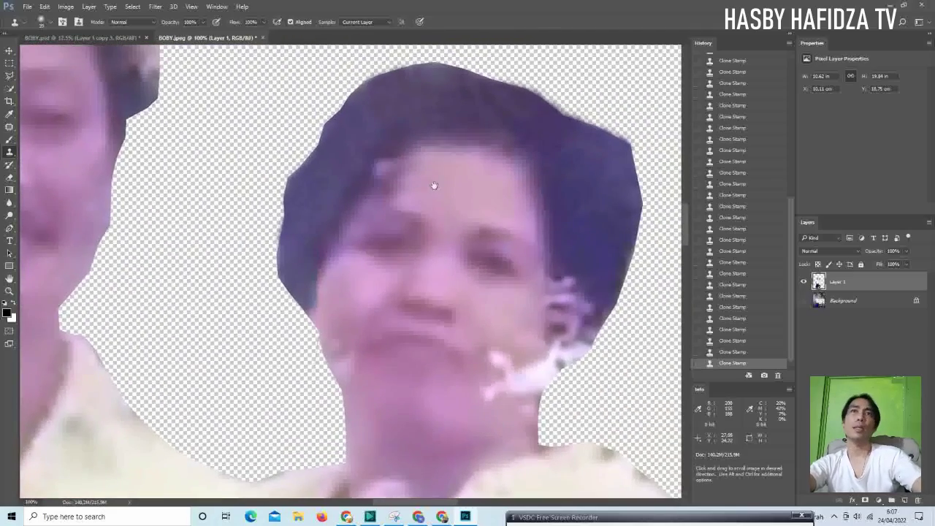
pyautogui.moveTo(436, 164)
pyautogui.mouseDown()
pyautogui.moveTo(436, 273)
pyautogui.moveTo(452, 344)
pyautogui.mouseUp()
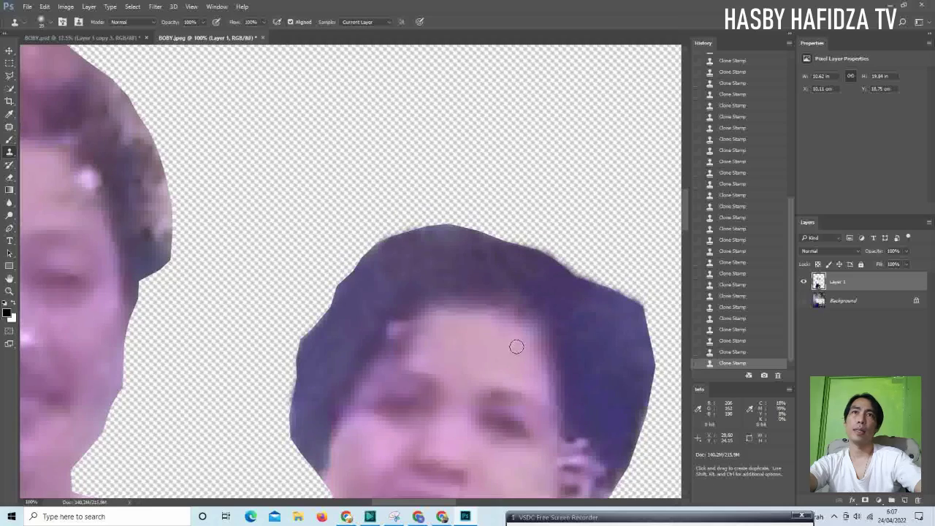
pyautogui.scroll(1, 434, 327)
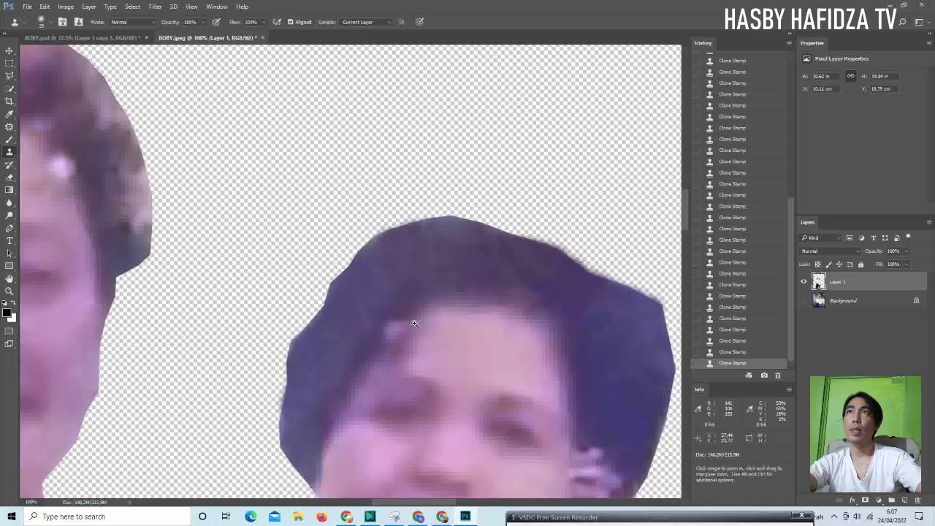
pyautogui.scroll(1, 415, 322)
pyautogui.scroll(1, 415, 323)
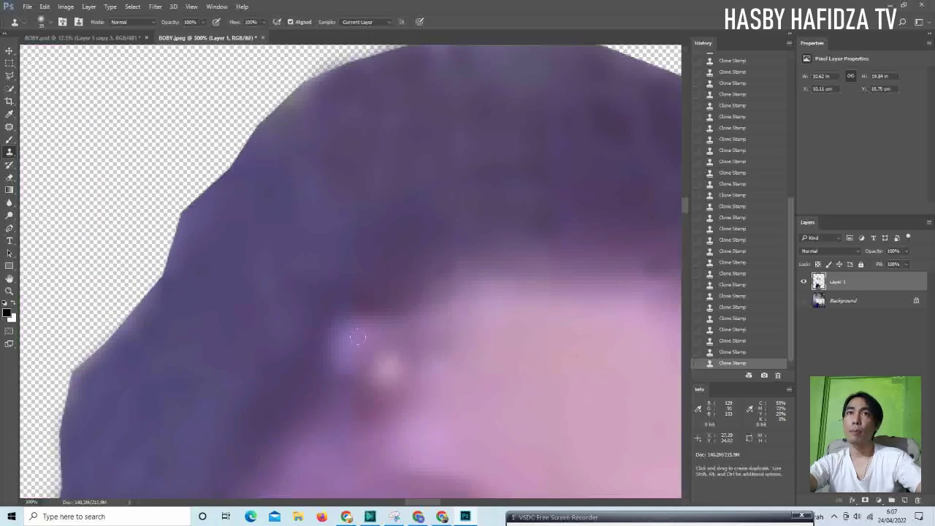
pyautogui.click(387, 367)
# Shrink the clone brush to 15 px and cover the light pink patch near the hairline
pyautogui.click(49, 24)
pyautogui.moveTo(63, 52); pyautogui.dragTo(59, 52)
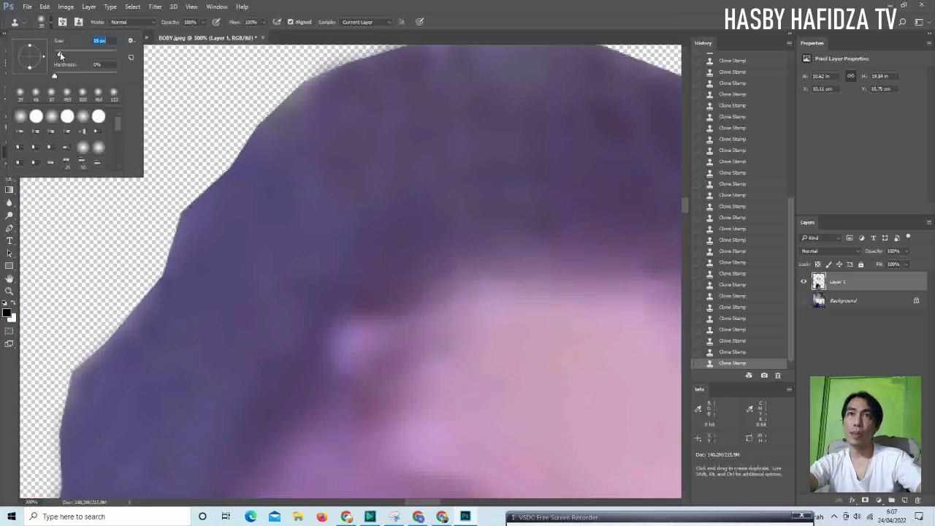
pyautogui.click(309, 388)
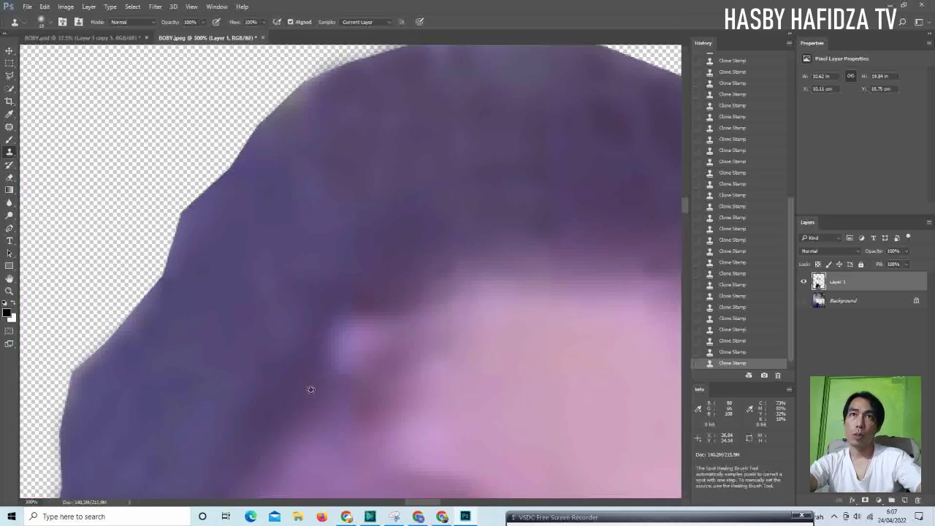
pyautogui.moveTo(311, 357); pyautogui.dragTo(345, 326)
# Zoom in closely to check the retouched hairline patch
pyautogui.keyDown('alt'); pyautogui.click(318, 351); pyautogui.keyUp('alt')
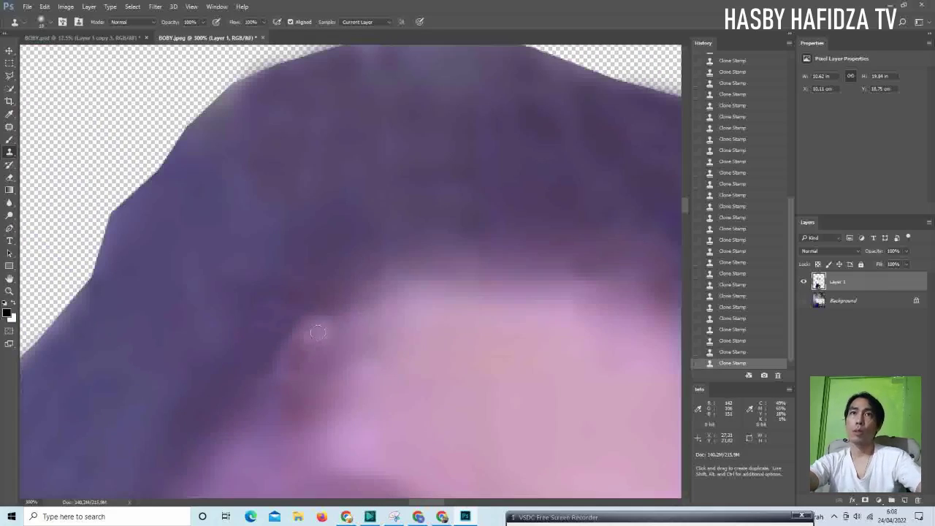
pyautogui.moveTo(219, 355); pyautogui.dragTo(369, 316)
pyautogui.scroll(-1, 368, 316)
pyautogui.scroll(-3, 388, 309)
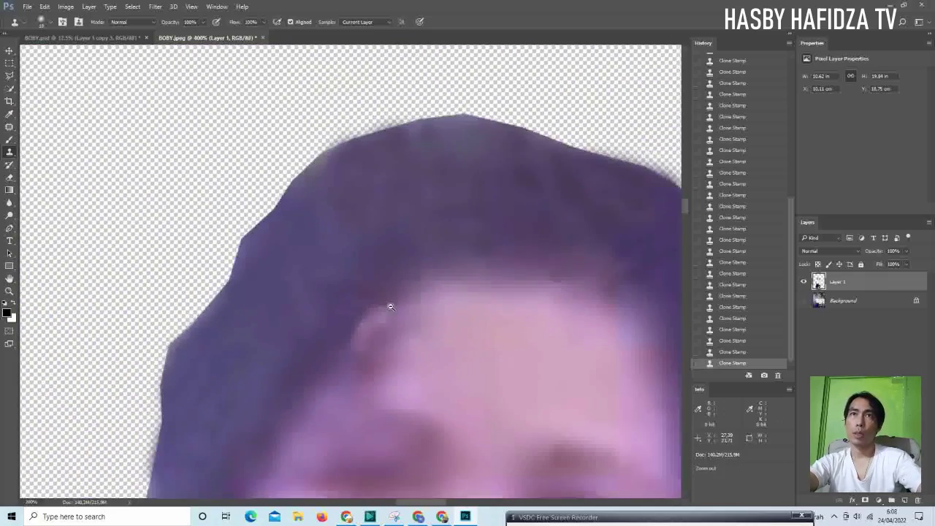
pyautogui.scroll(-2, 388, 307)
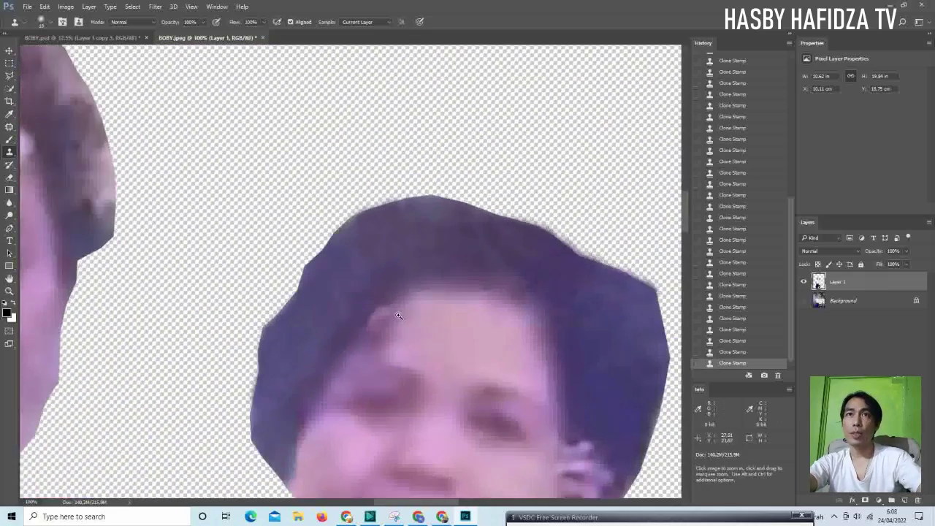
pyautogui.scroll(2, 398, 317)
pyautogui.scroll(3, 227, 202)
# Patch the discoloured spots on the woman's face with the Patch tool
pyautogui.click(9, 126)
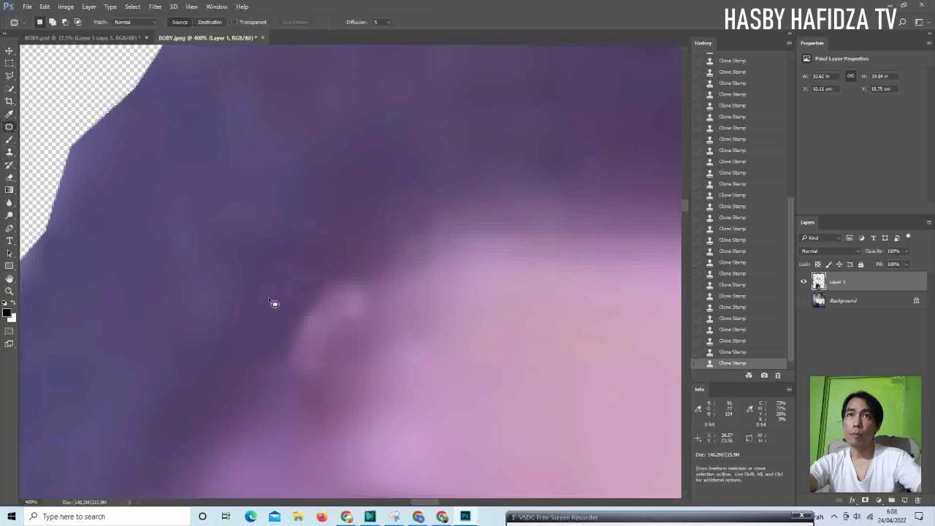
pyautogui.moveTo(329, 332)
pyautogui.mouseDown()
pyautogui.moveTo(436, 236)
pyautogui.moveTo(407, 209)
pyautogui.mouseUp()
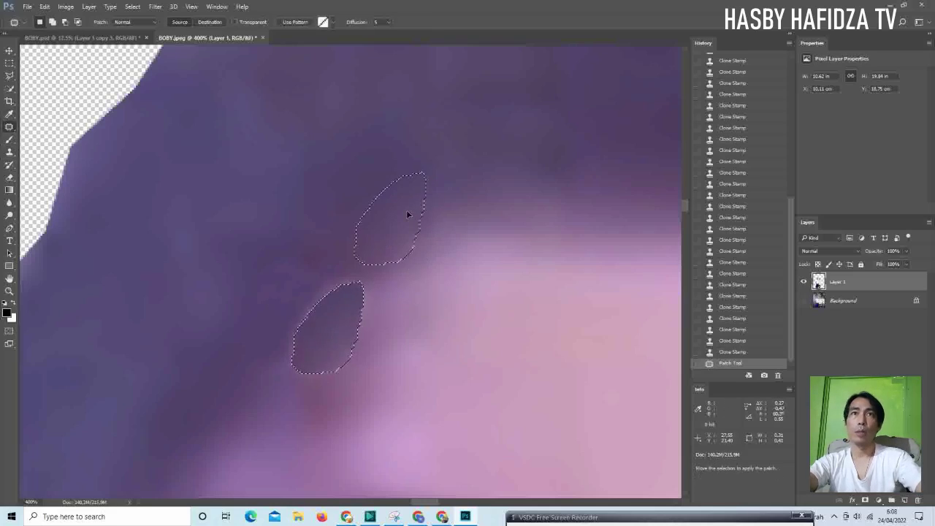
pyautogui.hotkey('ctrl', 'd')
pyautogui.scroll(-3, 407, 209)
pyautogui.scroll(3, 385, 284)
pyautogui.moveTo(397, 259)
pyautogui.mouseDown()
pyautogui.moveTo(387, 302)
pyautogui.moveTo(392, 281)
pyautogui.moveTo(420, 282)
pyautogui.mouseUp()
pyautogui.hotkey('ctrl', 'd')
# Patch several more small blemishes using nearby clean skin
pyautogui.moveTo(375, 261); pyautogui.dragTo(380, 270)
pyautogui.hotkey('ctrl', 'd')
pyautogui.moveTo(373, 305)
pyautogui.mouseDown()
pyautogui.moveTo(379, 346)
pyautogui.moveTo(371, 307)
pyautogui.mouseUp()
pyautogui.moveTo(365, 321)
pyautogui.mouseDown()
pyautogui.moveTo(359, 271)
pyautogui.moveTo(344, 278)
pyautogui.mouseUp()
pyautogui.moveTo(344, 271); pyautogui.dragTo(404, 273)
pyautogui.scroll(-3, 403, 273)
# Zoom in on her jaw, outline the stray line with Polygonal Lasso, and delete it
pyautogui.moveTo(480, 341); pyautogui.dragTo(452, 324)
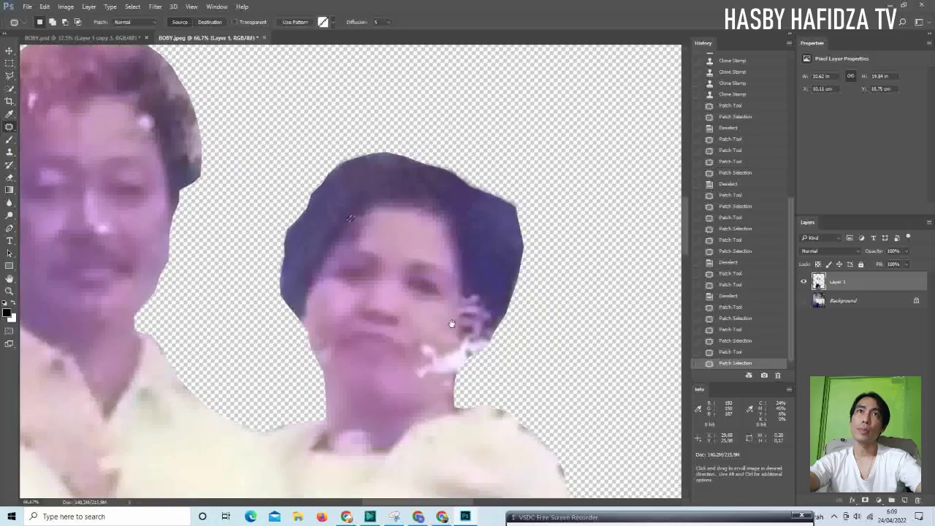
pyautogui.click(321, 364)
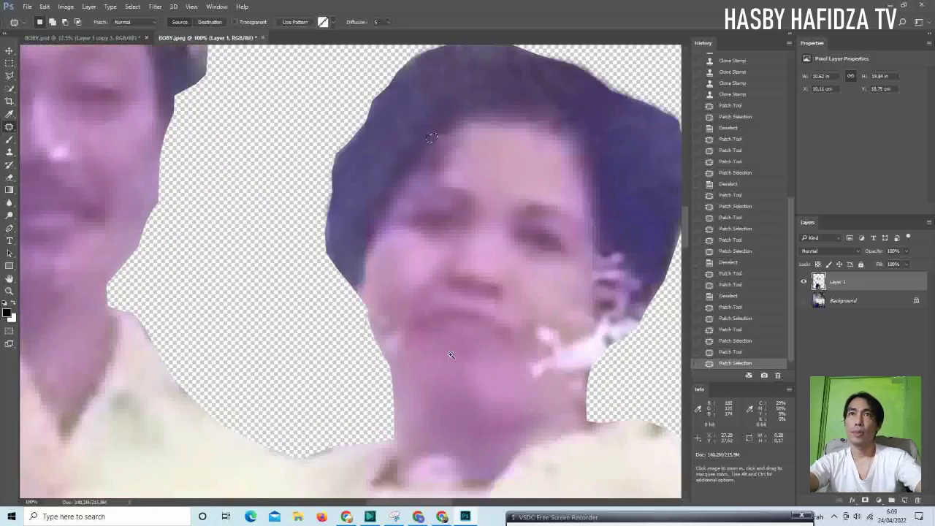
pyautogui.moveTo(451, 354); pyautogui.dragTo(286, 298)
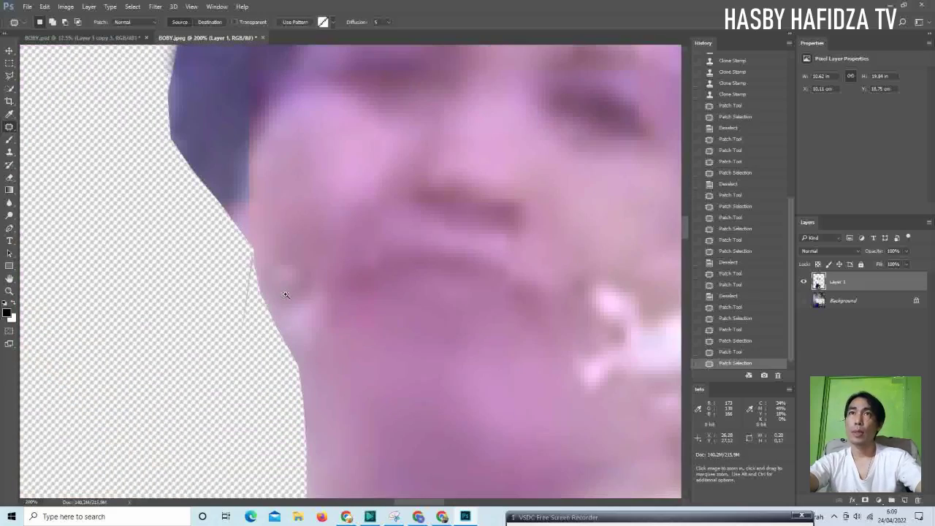
pyautogui.click(285, 294)
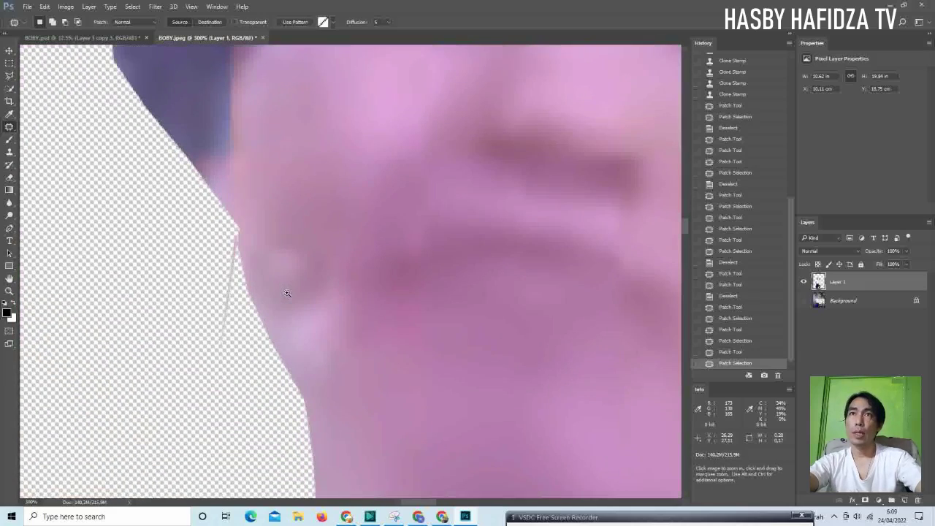
pyautogui.click(10, 75)
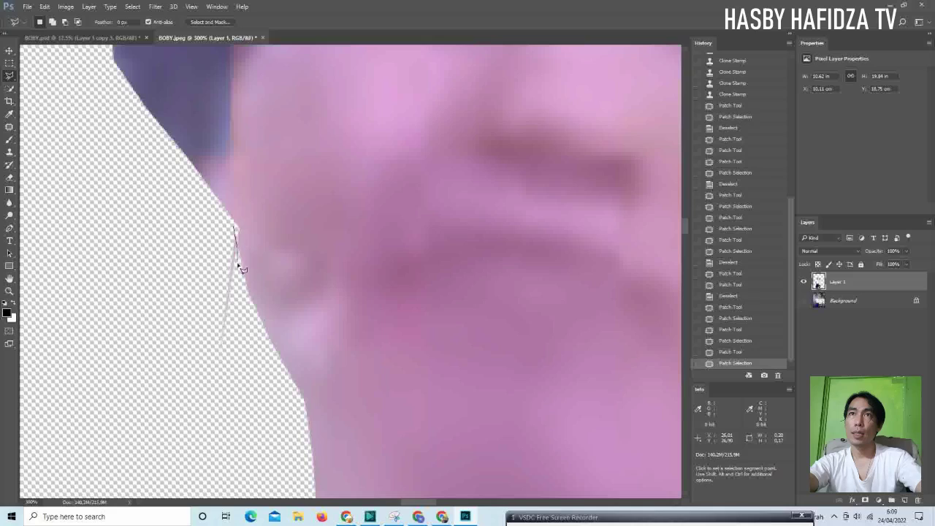
pyautogui.click(234, 353)
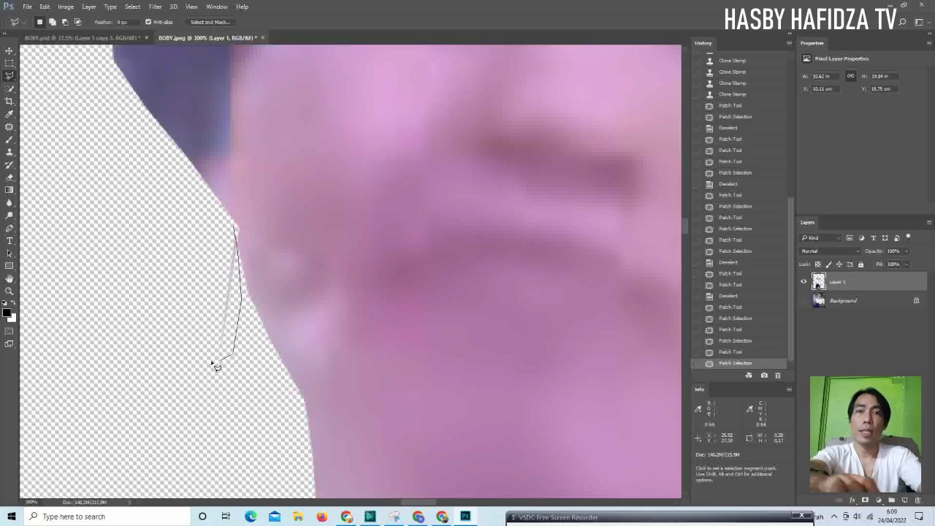
pyautogui.click(233, 228)
pyautogui.press('Delete')
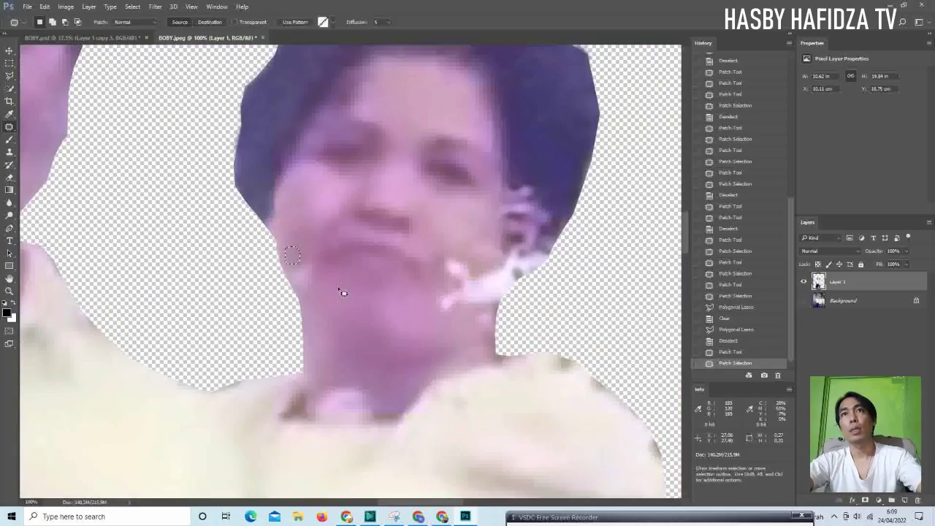
# Patch the pale spots on the woman's cheek onto smooth skin
pyautogui.hotkey('ctrl', 'd')
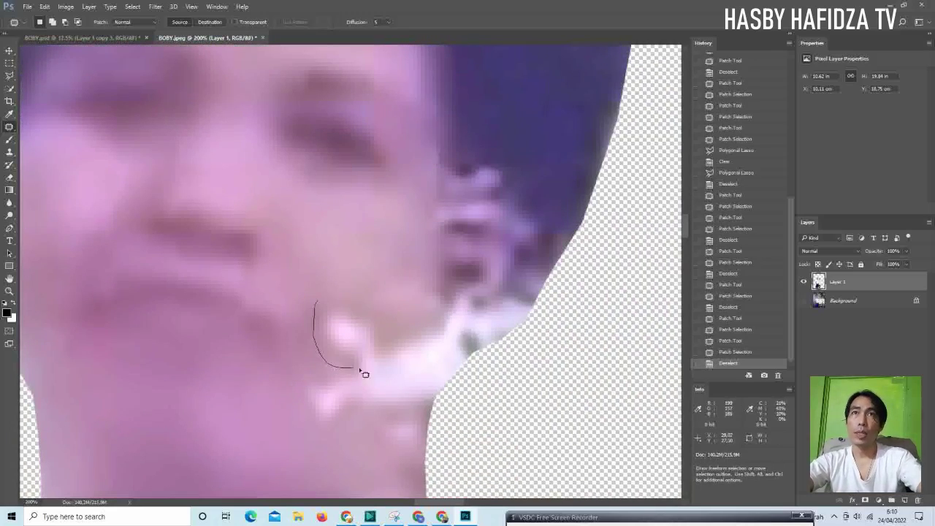
pyautogui.moveTo(363, 373); pyautogui.dragTo(315, 302)
pyautogui.moveTo(340, 329); pyautogui.dragTo(358, 261)
pyautogui.hotkey('ctrl', 'd')
pyautogui.moveTo(309, 299)
pyautogui.mouseDown()
pyautogui.moveTo(314, 321)
pyautogui.moveTo(314, 277)
pyautogui.mouseUp()
pyautogui.hotkey('ctrl', 'd')
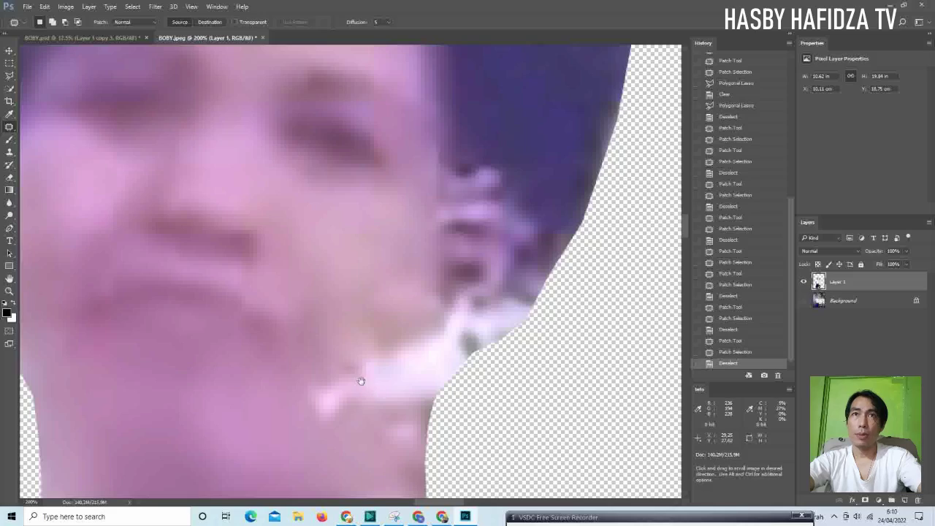
pyautogui.scroll(-2, 360, 379)
pyautogui.scroll(-1, 359, 380)
pyautogui.scroll(1, 365, 373)
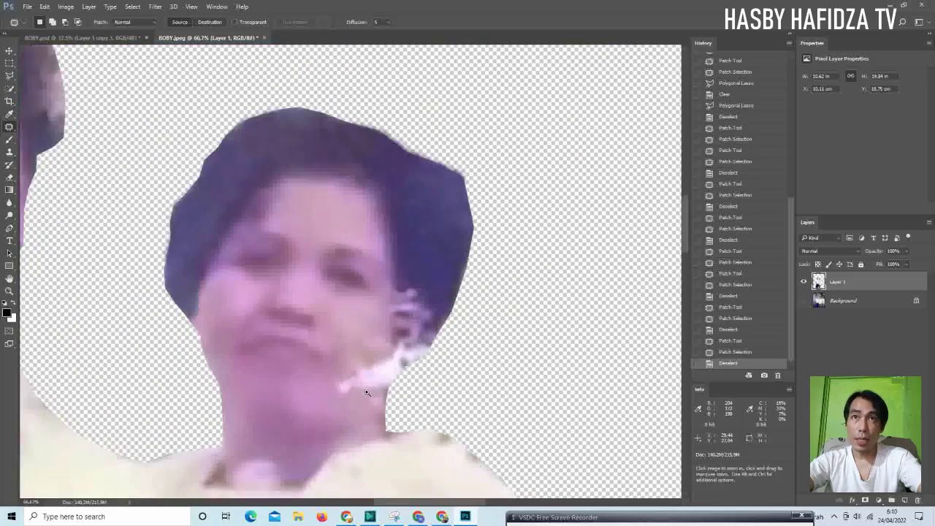
pyautogui.scroll(1, 375, 366)
pyautogui.scroll(1, 381, 363)
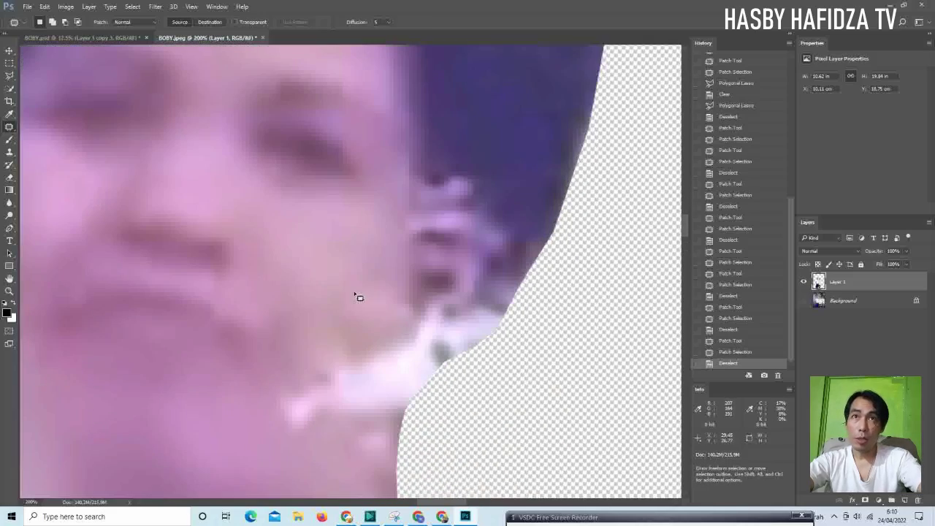
# Patch the cheek highlight and another cheek spot with nearby skin
pyautogui.moveTo(343, 332); pyautogui.dragTo(380, 288)
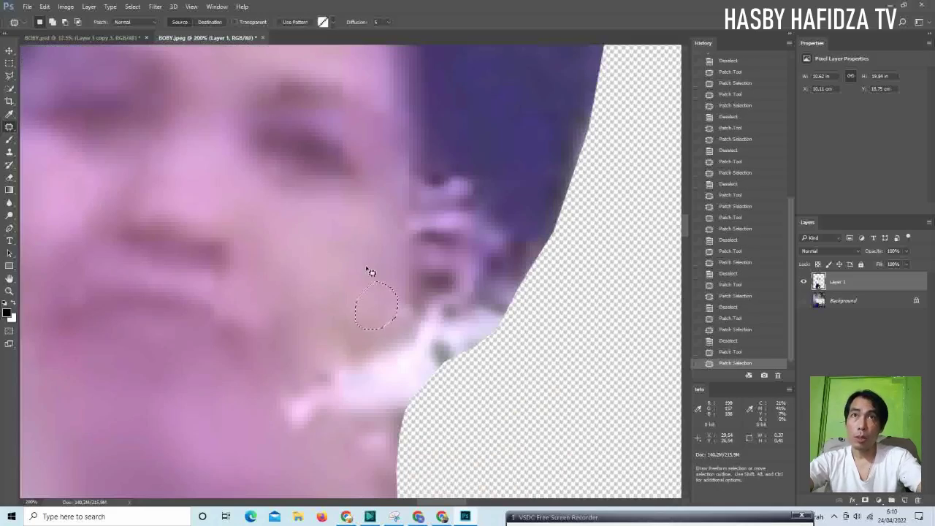
pyautogui.scroll(1, 348, 383)
pyautogui.scroll(-3, 348, 383)
pyautogui.scroll(2, 308, 344)
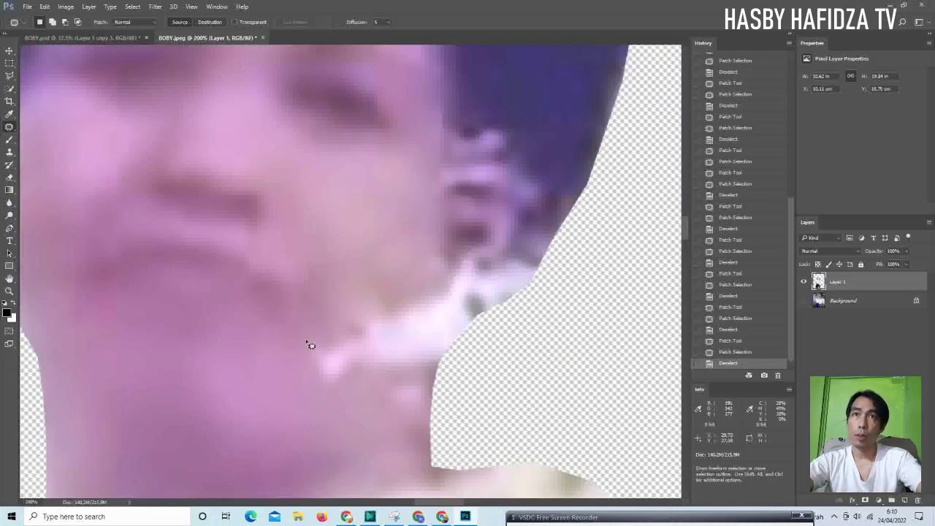
pyautogui.moveTo(326, 339)
pyautogui.mouseDown()
pyautogui.moveTo(343, 336)
pyautogui.moveTo(407, 365)
pyautogui.moveTo(389, 355)
pyautogui.mouseUp()
pyautogui.hotkey('ctrl', 'd')
pyautogui.scroll(-1, 406, 365)
pyautogui.moveTo(394, 362); pyautogui.dragTo(393, 336)
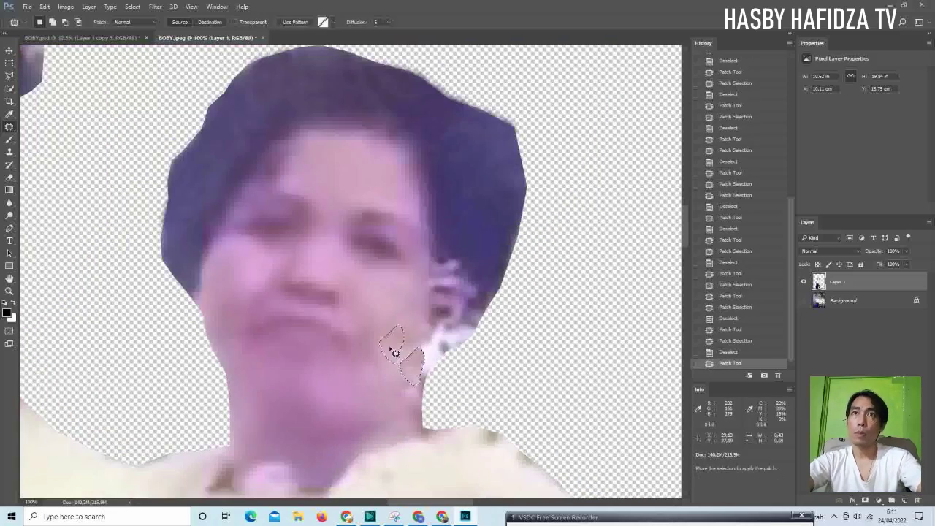
pyautogui.scroll(1, 302, 403)
pyautogui.hotkey('ctrl', 'd')
# Patch the remaining blotches near her cheek and jaw
pyautogui.moveTo(279, 348); pyautogui.dragTo(288, 425)
pyautogui.hotkey('ctrl', 'd')
pyautogui.scroll(-3, 251, 395)
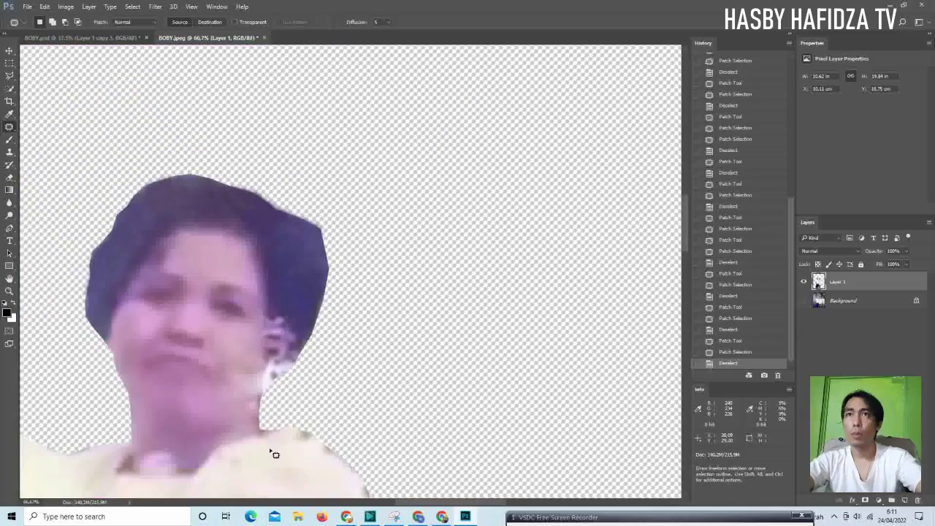
pyautogui.scroll(3, 220, 379)
pyautogui.moveTo(302, 374); pyautogui.dragTo(356, 388)
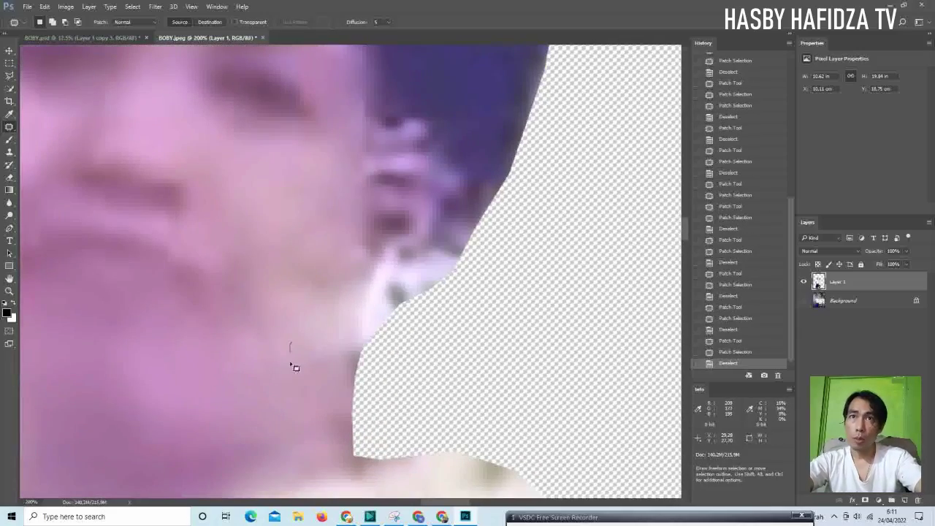
pyautogui.moveTo(314, 332); pyautogui.dragTo(288, 336)
pyautogui.hotkey('ctrl', 'd')
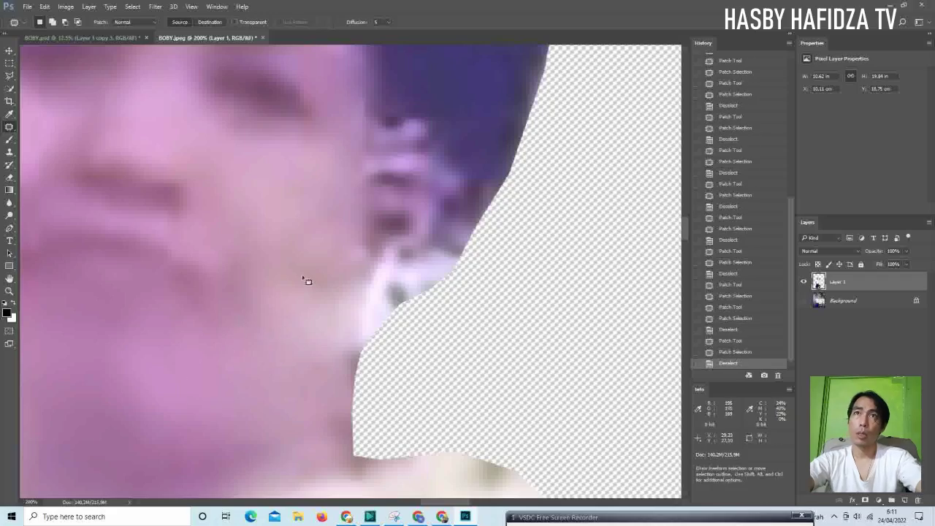
pyautogui.scroll(-3, 302, 274)
pyautogui.scroll(2, 327, 311)
pyautogui.moveTo(349, 278); pyautogui.dragTo(344, 286)
pyautogui.scroll(2, 344, 285)
pyautogui.hotkey('ctrl', 'd')
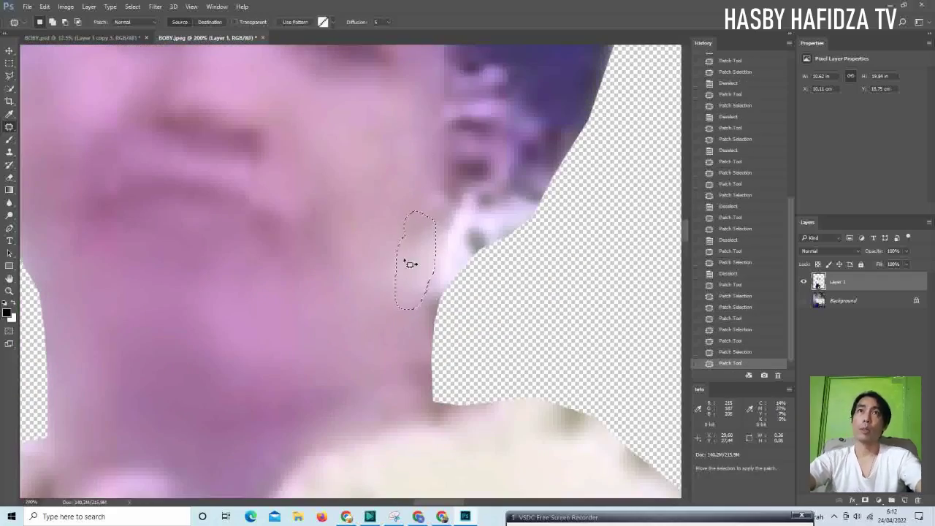
# Patch the two pale streaks on her forehead with clean skin
pyautogui.scroll(-3, 413, 278)
pyautogui.scroll(-2, 416, 292)
pyautogui.scroll(-2, 420, 308)
pyautogui.scroll(1, 420, 308)
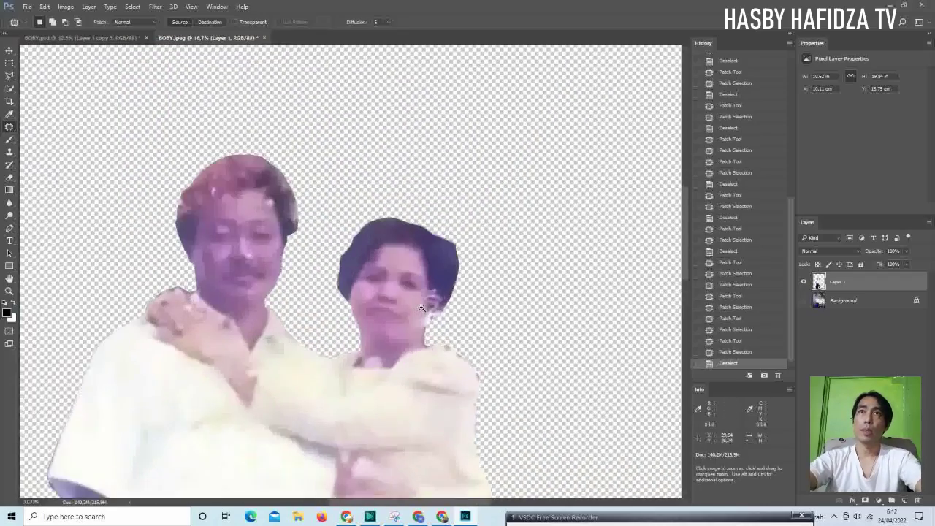
pyautogui.scroll(2, 420, 300)
pyautogui.scroll(1, 424, 284)
pyautogui.scroll(1, 429, 260)
pyautogui.scroll(1, 429, 260)
pyautogui.moveTo(392, 260)
pyautogui.mouseDown()
pyautogui.moveTo(385, 436)
pyautogui.moveTo(326, 413)
pyautogui.mouseUp()
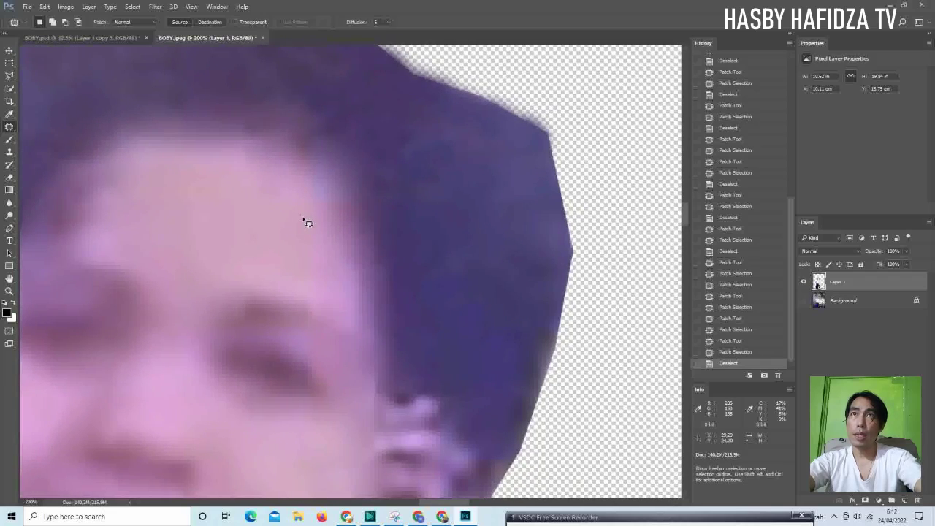
pyautogui.moveTo(339, 232)
pyautogui.mouseDown()
pyautogui.moveTo(303, 219)
pyautogui.moveTo(275, 234)
pyautogui.mouseUp()
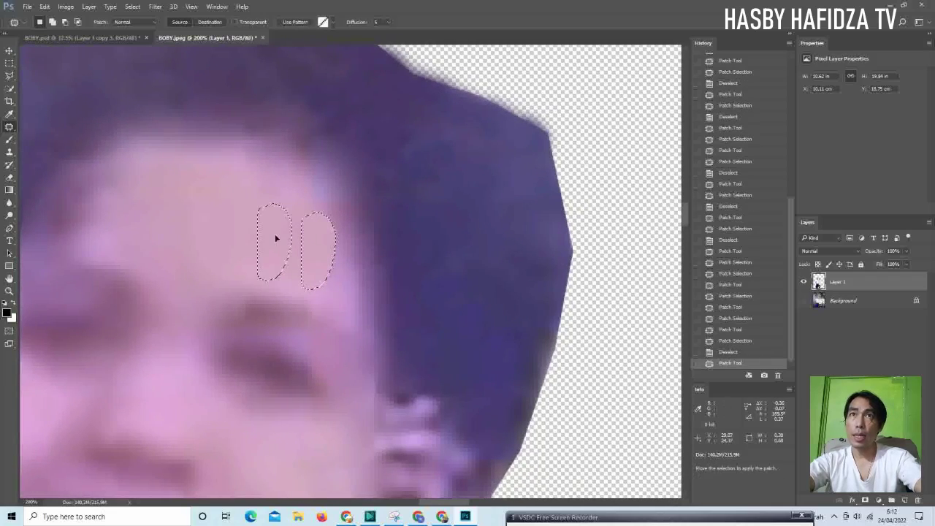
pyautogui.moveTo(305, 177); pyautogui.dragTo(312, 211)
pyautogui.moveTo(328, 176); pyautogui.dragTo(306, 177)
pyautogui.moveTo(318, 194); pyautogui.dragTo(287, 194)
pyautogui.hotkey('ctrl', 'd')
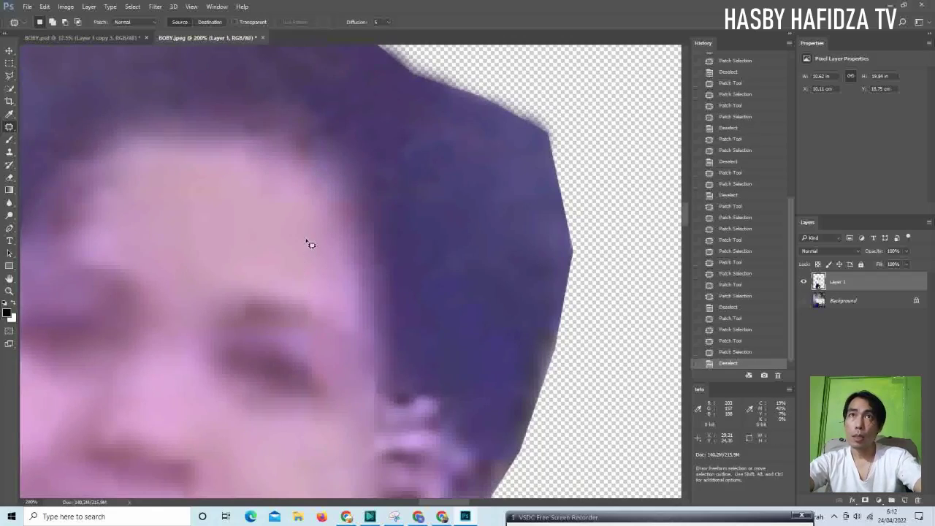
# Patch one more forehead spot, then zoom out to see the whole face
pyautogui.moveTo(343, 230); pyautogui.dragTo(305, 239)
pyautogui.moveTo(334, 268)
pyautogui.mouseDown()
pyautogui.moveTo(282, 240)
pyautogui.moveTo(340, 182)
pyautogui.moveTo(292, 284)
pyautogui.moveTo(334, 292)
pyautogui.mouseUp()
pyautogui.hotkey('ctrl', 'd')
pyautogui.hotkey('ctrl', '+')
pyautogui.hotkey('ctrl', 'd')
pyautogui.hotkey('ctrl', '-')
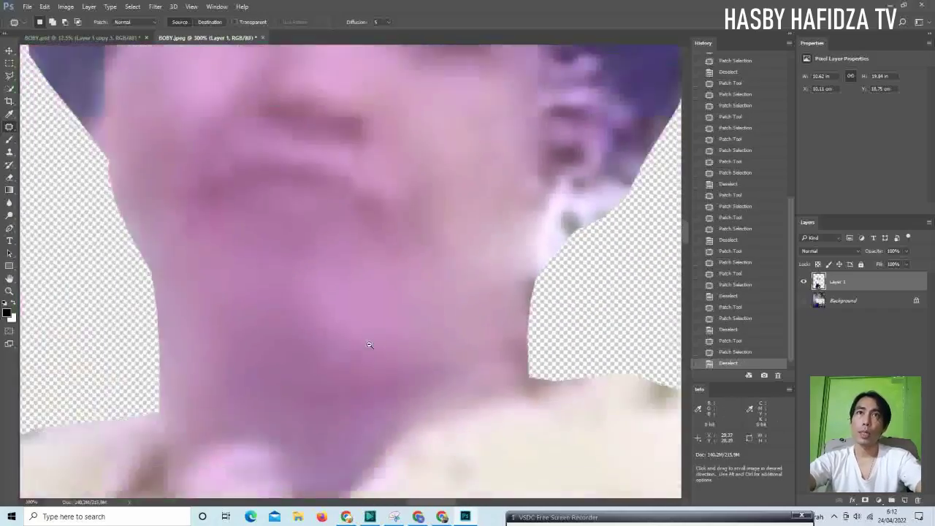
pyautogui.moveTo(344, 291)
pyautogui.mouseDown()
pyautogui.moveTo(438, 316)
pyautogui.moveTo(298, 341)
pyautogui.moveTo(330, 305)
pyautogui.moveTo(192, 198)
pyautogui.mouseUp()
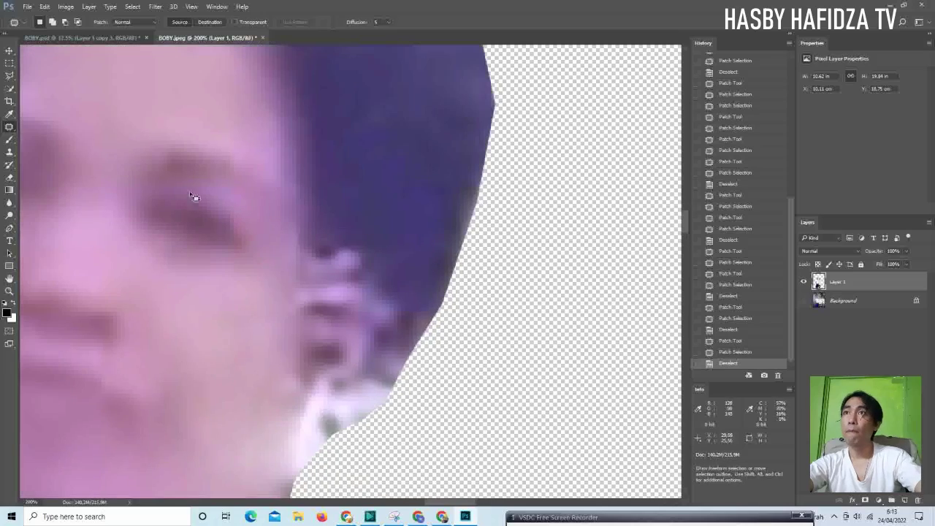
# Clone dark hair over the pale patch beneath her ear
pyautogui.click(10, 152)
pyautogui.keyDown('alt'); pyautogui.click(387, 185); pyautogui.keyUp('alt')
pyautogui.click(398, 309)
pyautogui.click(398, 309)
# Set the clone brush to 38 and clone hair down over the neck
pyautogui.click(42, 21)
pyautogui.moveTo(58, 50); pyautogui.dragTo(69, 50)
pyautogui.press('Return')
pyautogui.click(390, 292)
pyautogui.click(387, 328)
pyautogui.moveTo(386, 328); pyautogui.dragTo(303, 439)
pyautogui.moveTo(351, 394); pyautogui.dragTo(322, 438)
# Fill the remaining gap by the ear with cloned hair
pyautogui.scroll(-3, 329, 314)
pyautogui.scroll(1, 394, 234)
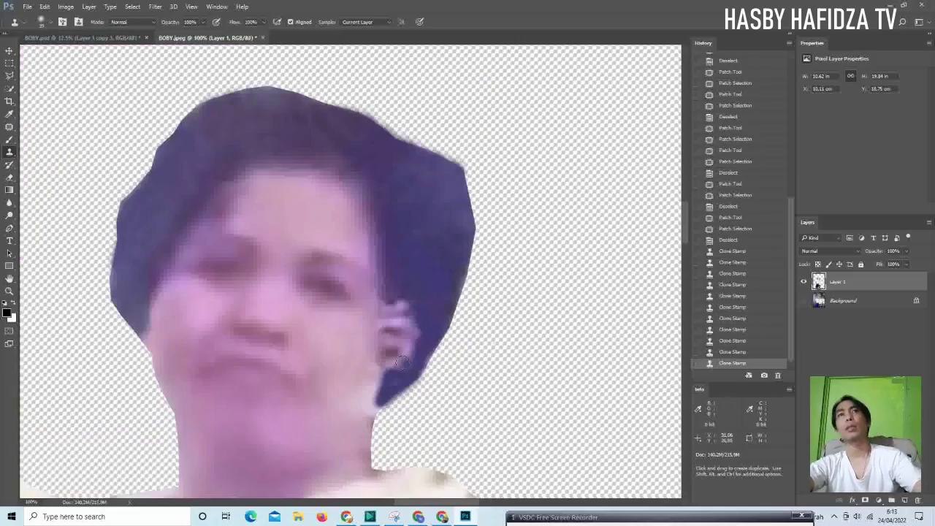
pyautogui.scroll(1, 474, 281)
pyautogui.scroll(-2, 500, 286)
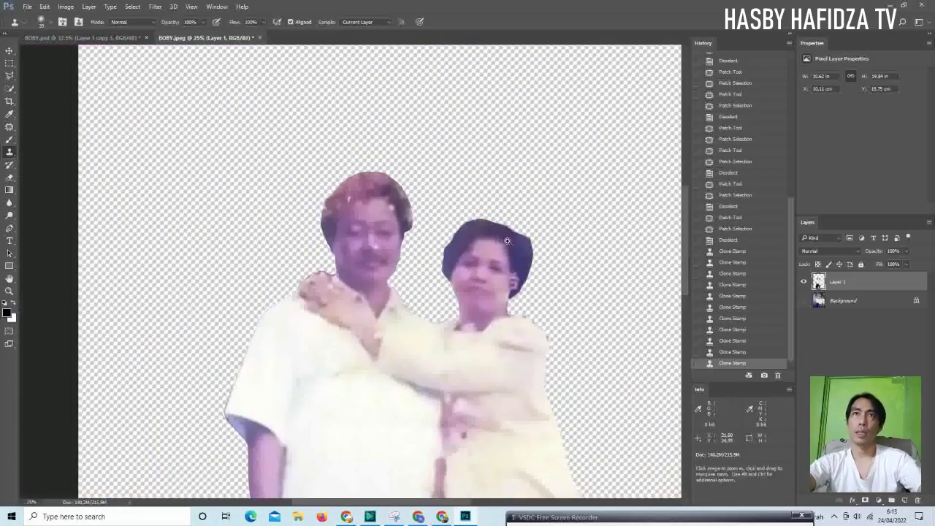
pyautogui.scroll(1, 438, 277)
pyautogui.scroll(2, 386, 254)
pyautogui.scroll(1, 329, 309)
pyautogui.scroll(1, 330, 309)
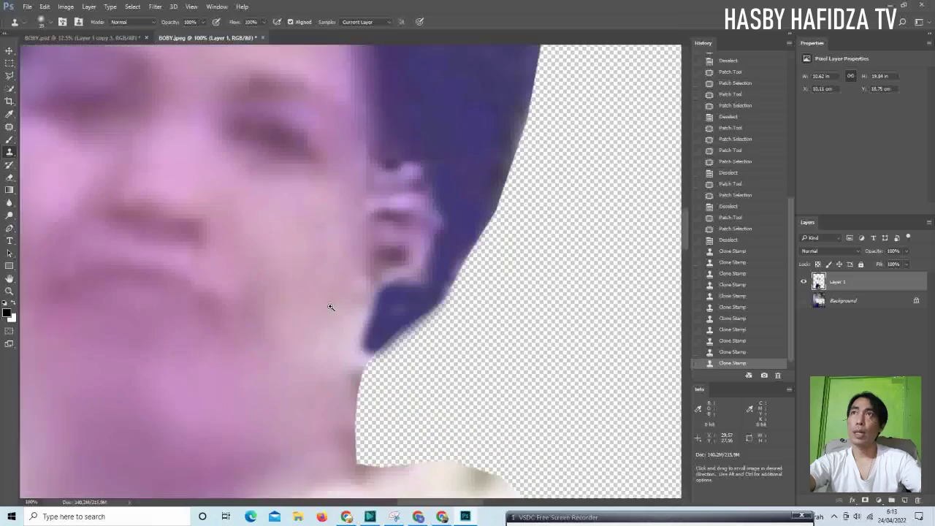
pyautogui.scroll(-1, 288, 309)
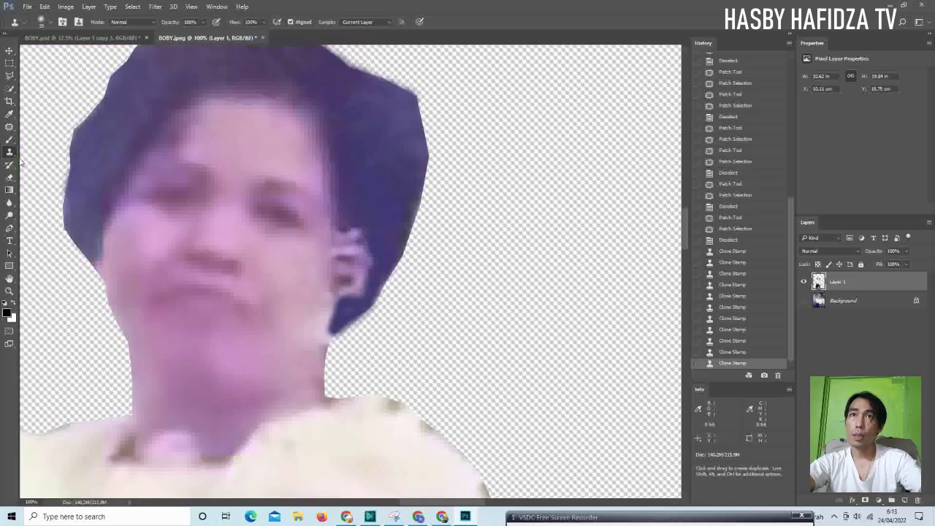
pyautogui.moveTo(308, 289); pyautogui.dragTo(322, 329)
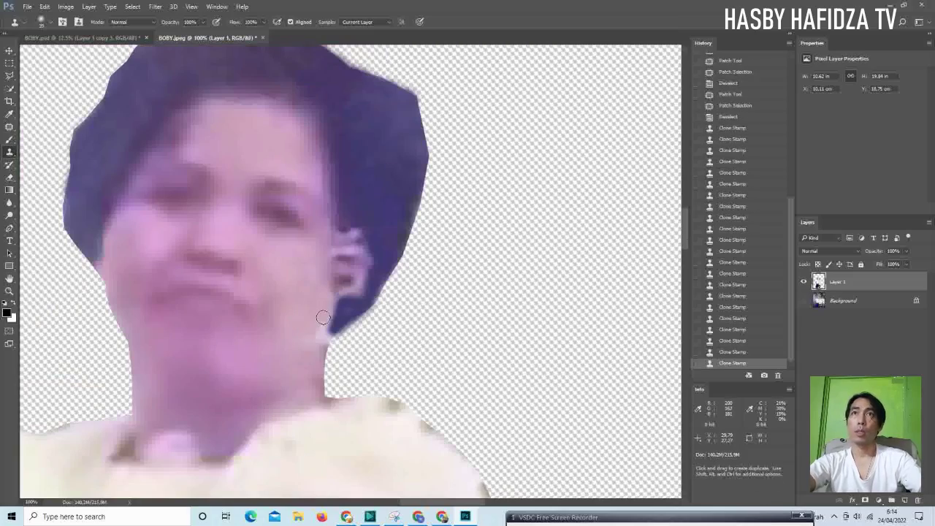
# Zoom and pan so the man's face and curly hair fill the canvas
pyautogui.scroll(-2, 307, 314)
pyautogui.scroll(1, 301, 319)
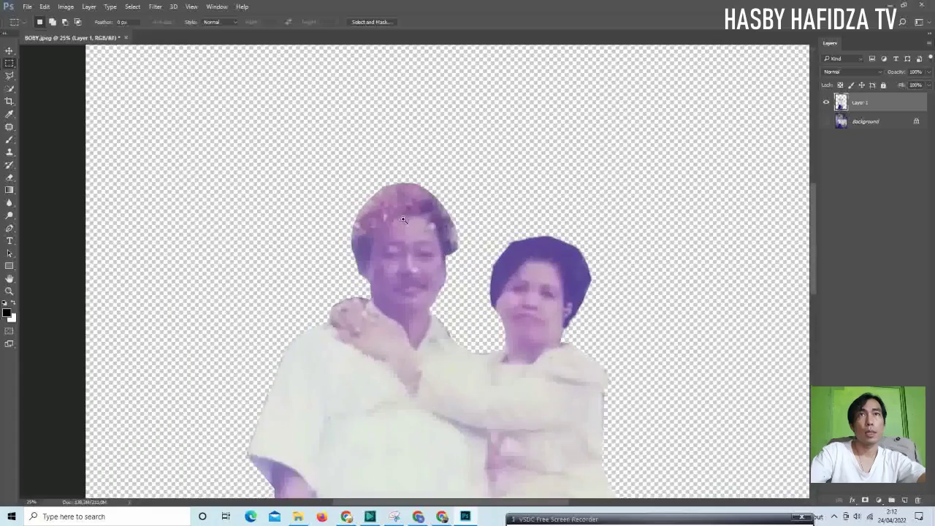
pyautogui.scroll(1, 403, 219)
pyautogui.scroll(1, 402, 212)
pyautogui.scroll(1, 402, 205)
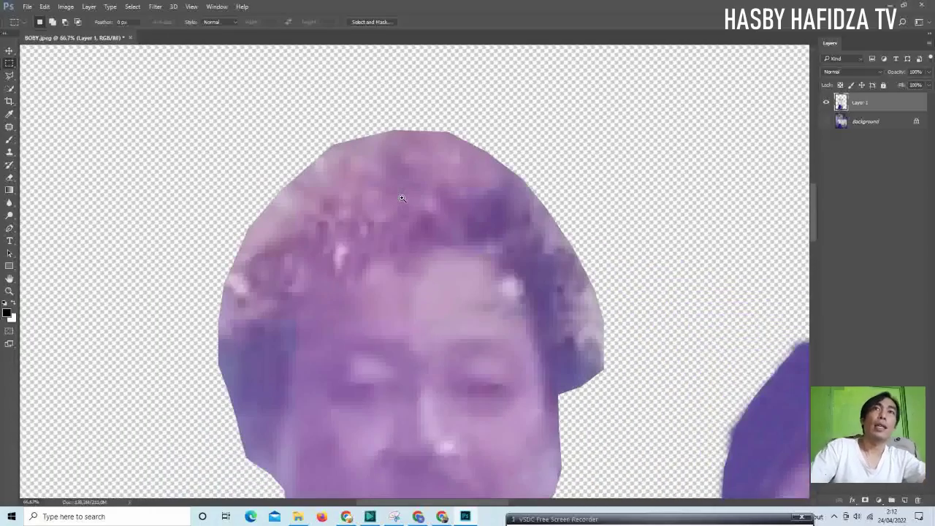
pyautogui.moveTo(357, 268)
pyautogui.mouseDown()
pyautogui.moveTo(265, 144)
pyautogui.moveTo(309, 194)
pyautogui.moveTo(351, 285)
pyautogui.mouseUp()
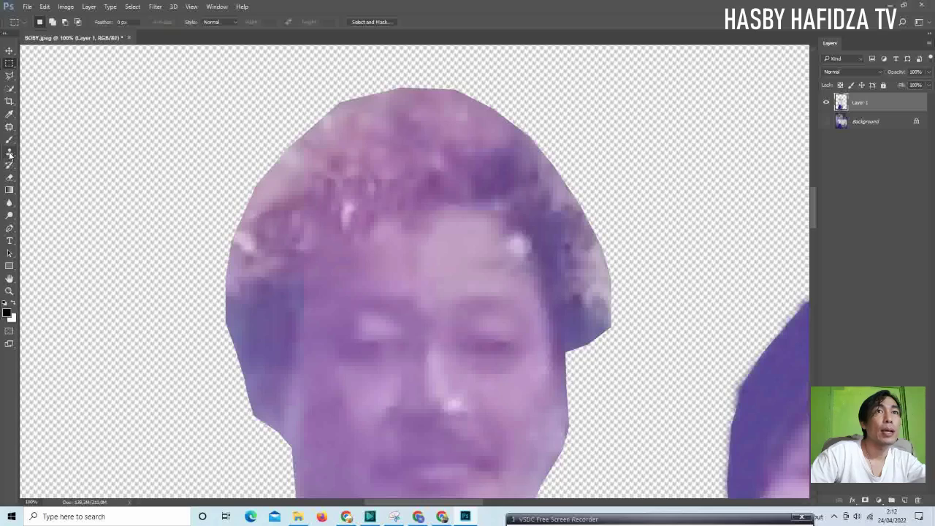
# Clone dark hair over the upper and left parts of the man's light hair
pyautogui.click(9, 153)
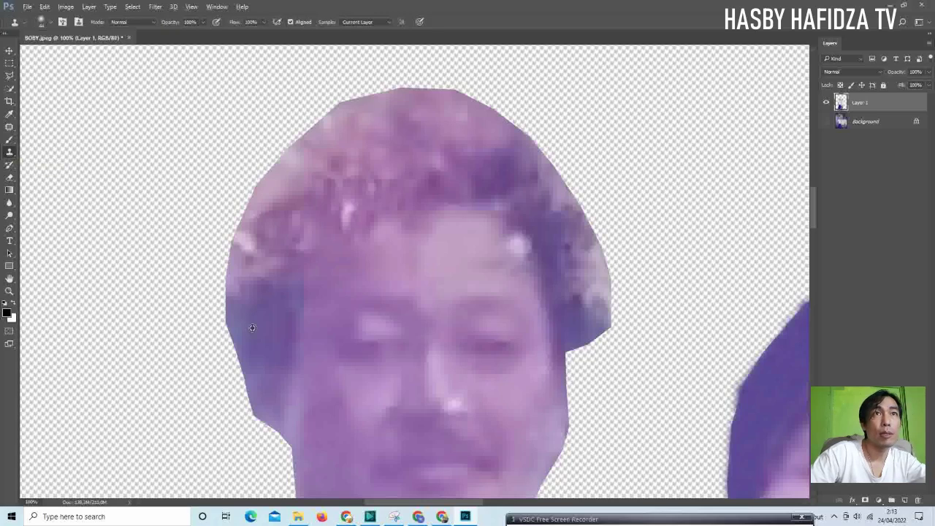
pyautogui.moveTo(239, 277)
pyautogui.mouseDown()
pyautogui.moveTo(262, 275)
pyautogui.moveTo(245, 263)
pyautogui.moveTo(266, 267)
pyautogui.moveTo(244, 228)
pyautogui.moveTo(282, 218)
pyautogui.moveTo(283, 195)
pyautogui.moveTo(255, 204)
pyautogui.moveTo(303, 205)
pyautogui.moveTo(259, 176)
pyautogui.moveTo(314, 181)
pyautogui.moveTo(273, 146)
pyautogui.moveTo(327, 181)
pyautogui.moveTo(314, 146)
pyautogui.moveTo(322, 124)
pyautogui.moveTo(358, 157)
pyautogui.moveTo(299, 205)
pyautogui.mouseUp()
pyautogui.moveTo(305, 165)
pyautogui.mouseDown()
pyautogui.moveTo(352, 140)
pyautogui.moveTo(354, 110)
pyautogui.moveTo(380, 149)
pyautogui.moveTo(391, 131)
pyautogui.moveTo(358, 102)
pyautogui.moveTo(409, 95)
pyautogui.moveTo(361, 168)
pyautogui.moveTo(401, 101)
pyautogui.moveTo(420, 102)
pyautogui.moveTo(339, 176)
pyautogui.mouseUp()
pyautogui.hscroll(5, 338, 179)
pyautogui.moveTo(270, 103)
pyautogui.mouseDown()
pyautogui.moveTo(270, 138)
pyautogui.moveTo(299, 110)
pyautogui.moveTo(318, 65)
pyautogui.moveTo(288, 141)
pyautogui.moveTo(325, 106)
pyautogui.moveTo(333, 70)
pyautogui.mouseUp()
pyautogui.moveTo(332, 70)
pyautogui.mouseDown()
pyautogui.moveTo(293, 116)
pyautogui.moveTo(323, 115)
pyautogui.moveTo(298, 142)
pyautogui.moveTo(333, 94)
pyautogui.moveTo(322, 143)
pyautogui.mouseUp()
pyautogui.moveTo(361, 92)
pyautogui.mouseDown()
pyautogui.moveTo(384, 102)
pyautogui.moveTo(365, 121)
pyautogui.moveTo(395, 126)
pyautogui.moveTo(367, 145)
pyautogui.moveTo(438, 176)
pyautogui.moveTo(447, 234)
pyautogui.mouseUp()
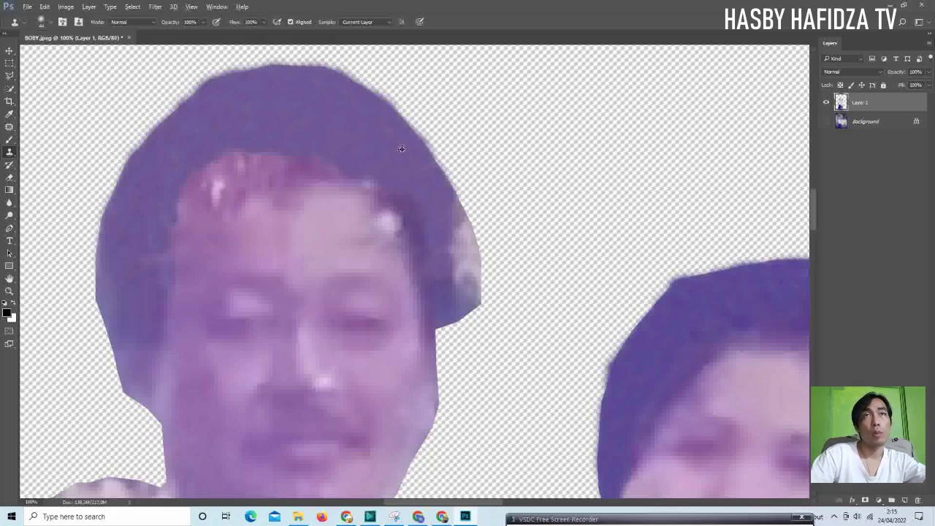
# Darken his right hair edge and cover the pink between forehead and hair
pyautogui.click(454, 247)
pyautogui.moveTo(439, 196); pyautogui.dragTo(459, 220)
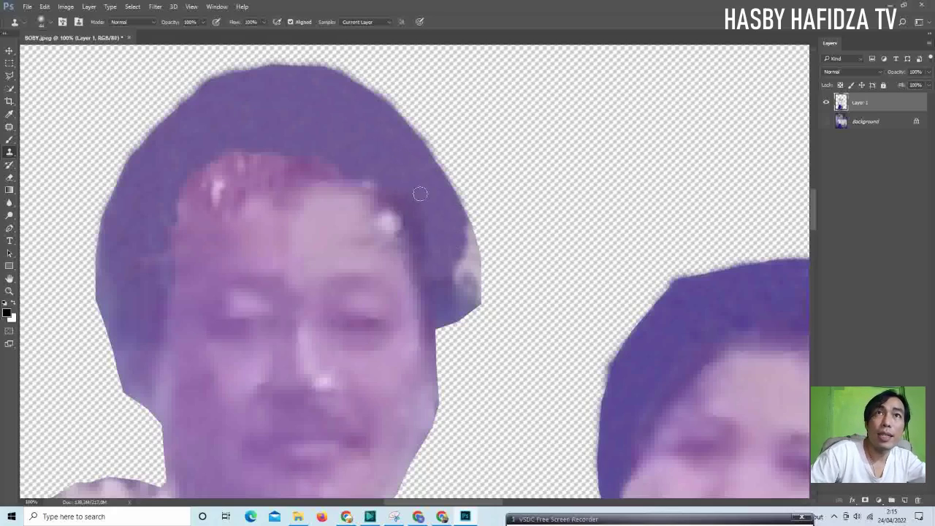
pyautogui.click(457, 258)
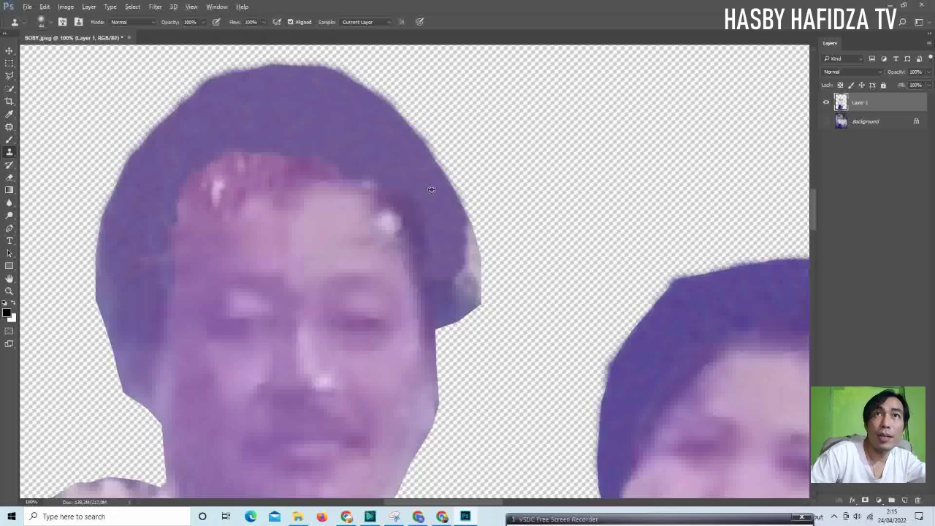
pyautogui.moveTo(458, 236); pyautogui.dragTo(465, 242)
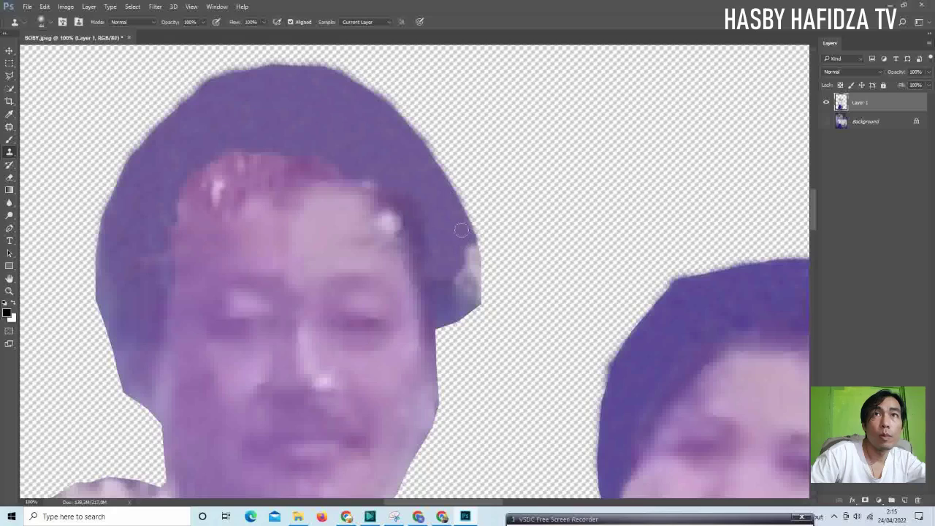
pyautogui.moveTo(461, 230)
pyautogui.mouseDown()
pyautogui.moveTo(472, 250)
pyautogui.moveTo(449, 299)
pyautogui.mouseUp()
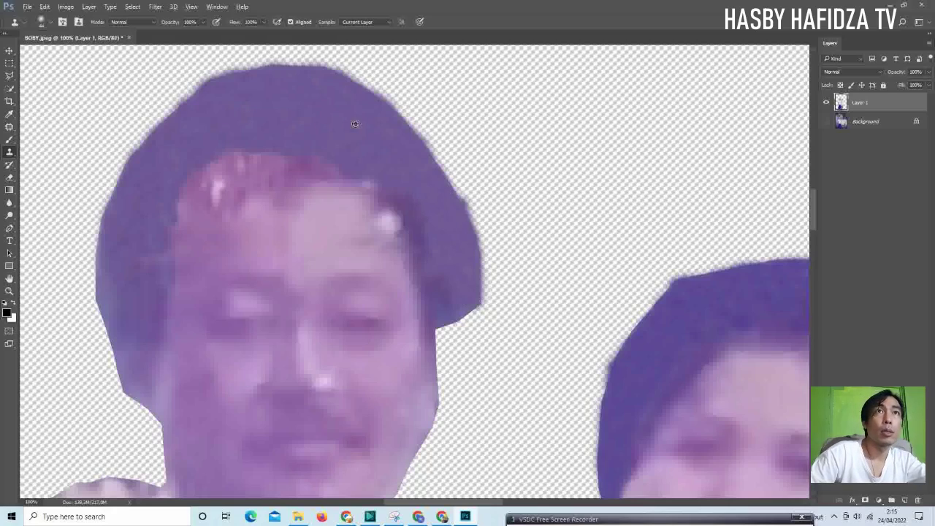
pyautogui.moveTo(296, 159)
pyautogui.mouseDown()
pyautogui.moveTo(194, 175)
pyautogui.moveTo(176, 219)
pyautogui.moveTo(188, 192)
pyautogui.moveTo(244, 169)
pyautogui.mouseUp()
# Darken the man's left hair edge and cover the bright hairline highlight
pyautogui.scroll(-2, 387, 146)
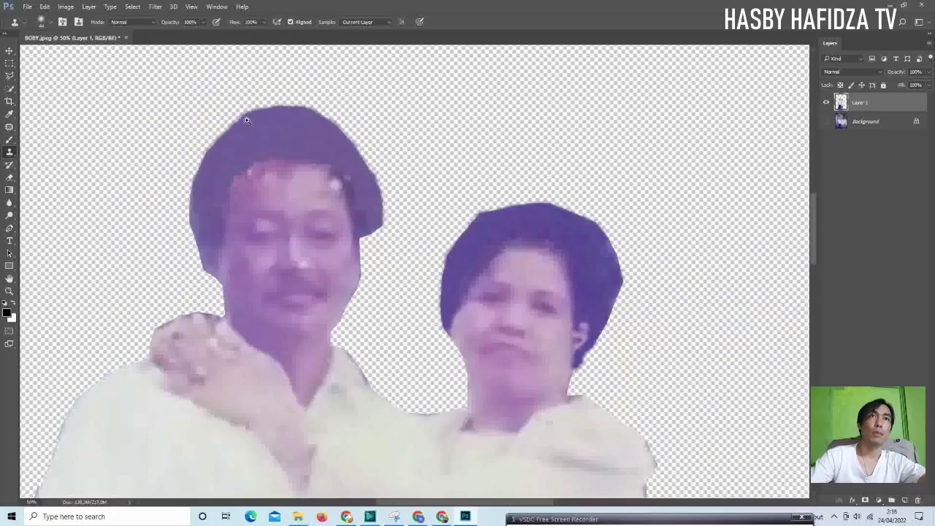
pyautogui.scroll(2, 322, 140)
pyautogui.moveTo(318, 168)
pyautogui.mouseDown()
pyautogui.moveTo(229, 271)
pyautogui.moveTo(255, 248)
pyautogui.moveTo(252, 343)
pyautogui.moveTo(274, 273)
pyautogui.mouseUp()
pyautogui.moveTo(277, 341); pyautogui.dragTo(281, 380)
pyautogui.scroll(2, 343, 373)
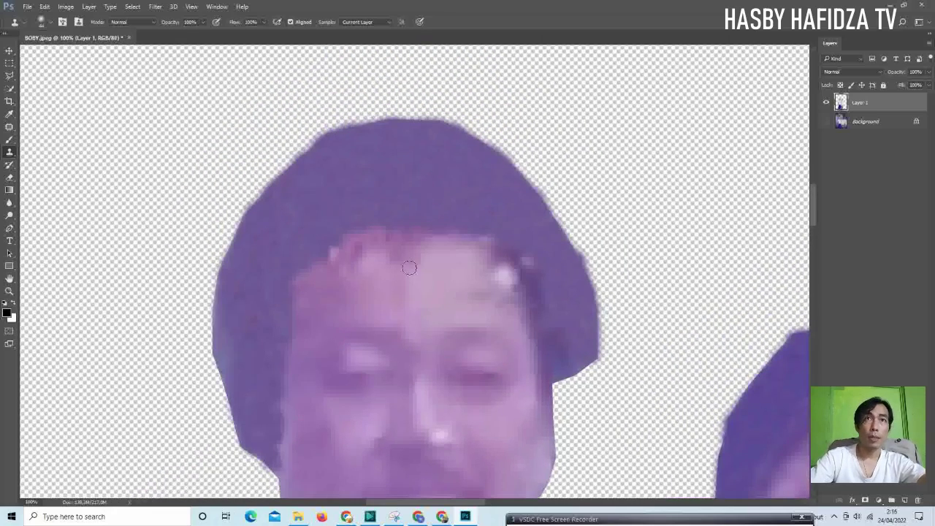
pyautogui.scroll(-1, 354, 251)
pyautogui.scroll(1, 434, 300)
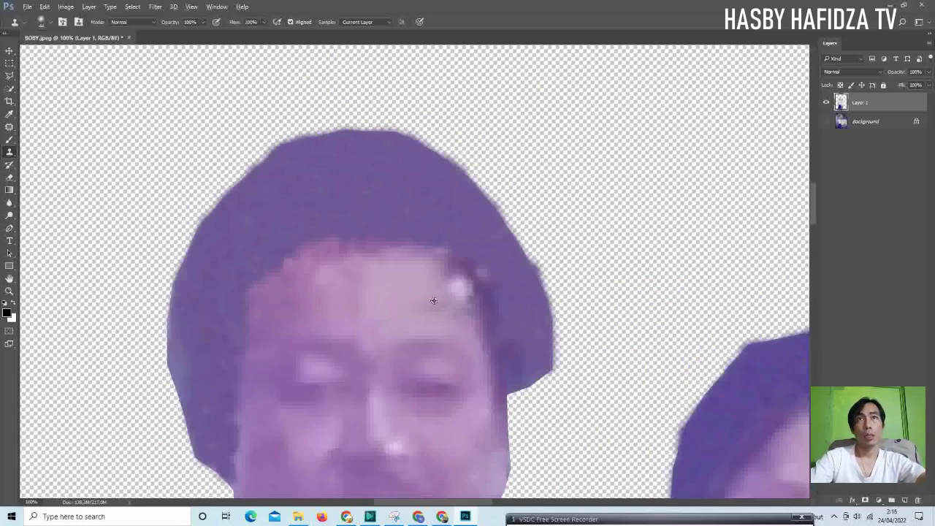
pyautogui.moveTo(443, 279); pyautogui.dragTo(438, 274)
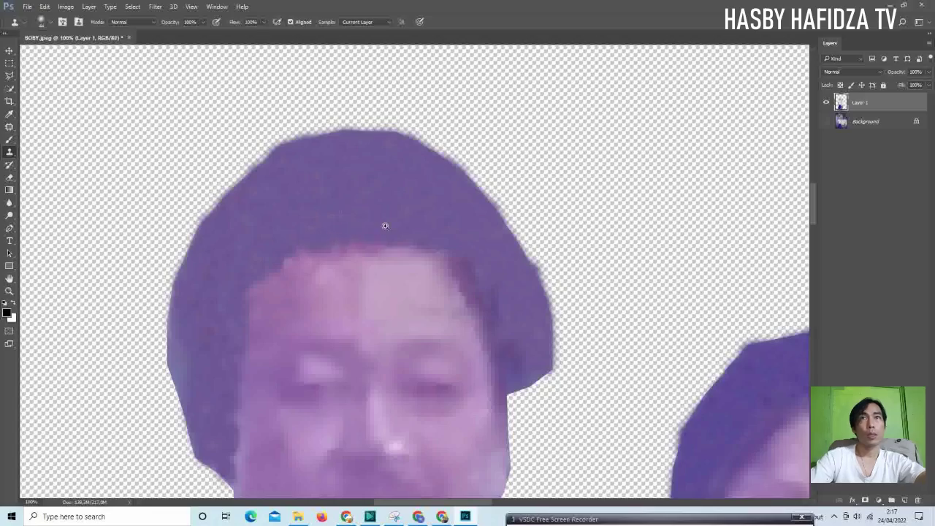
pyautogui.scroll(-3, 385, 223)
pyautogui.scroll(2, 338, 230)
# Even out the face edge near his chin, then zoom out to show the couple
pyautogui.moveTo(338, 230); pyautogui.dragTo(210, 92)
pyautogui.scroll(2, 302, 183)
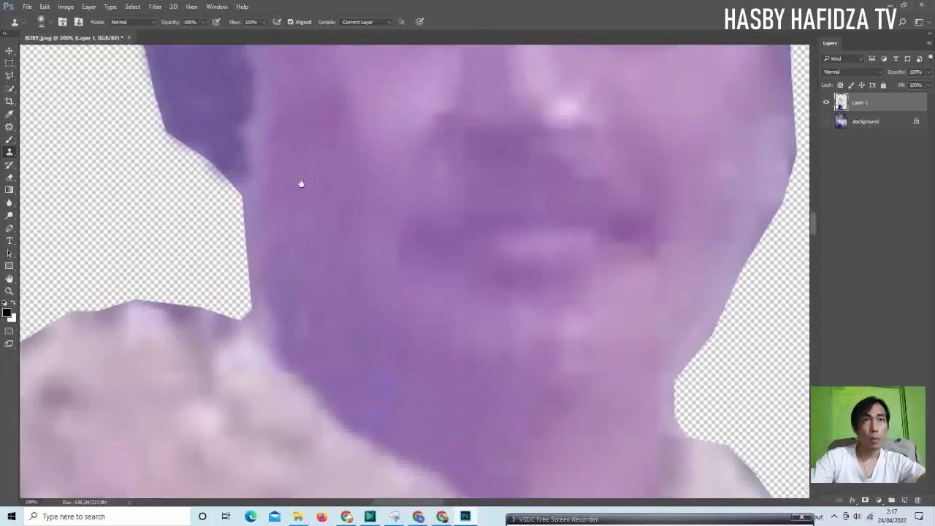
pyautogui.moveTo(278, 283); pyautogui.dragTo(277, 221)
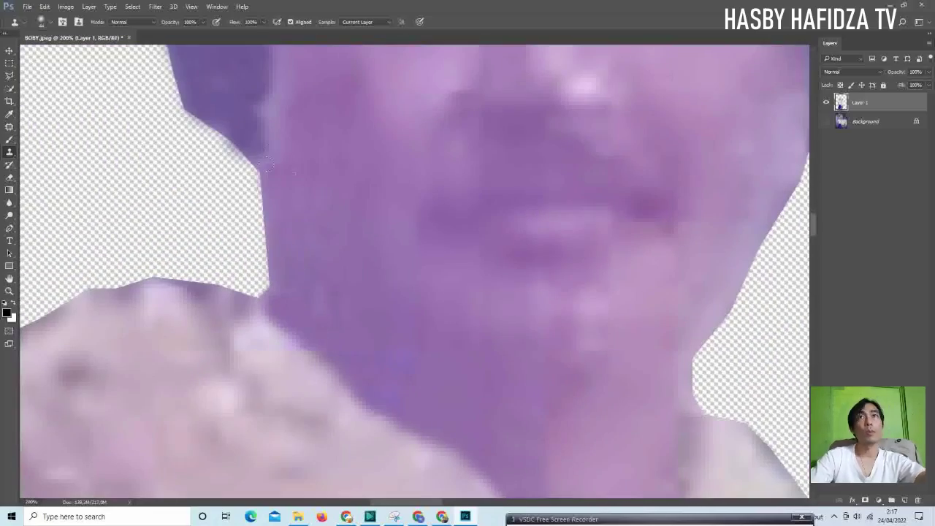
pyautogui.scroll(-3, 267, 157)
pyautogui.scroll(2, 497, 241)
pyautogui.scroll(1, 404, 207)
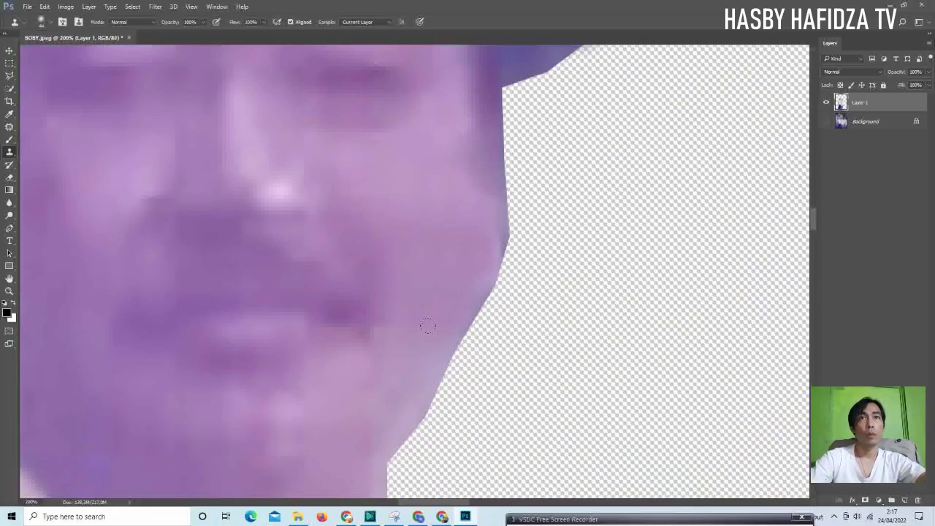
pyautogui.scroll(-3, 413, 248)
pyautogui.scroll(1, 373, 316)
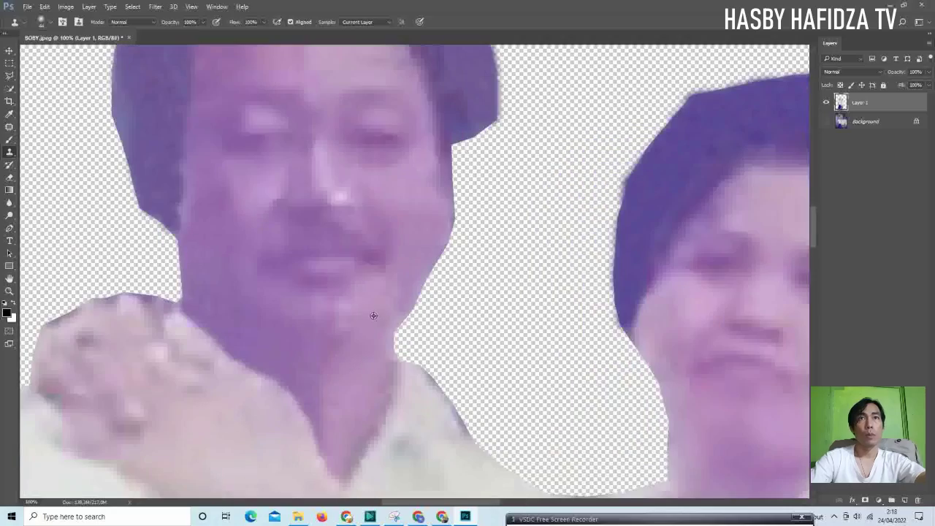
pyautogui.scroll(1, 412, 221)
# Patch two small spots on the man's neck with nearby skin using the Patch tool
pyautogui.press('j')
pyautogui.moveTo(348, 344); pyautogui.dragTo(382, 288)
pyautogui.scroll(-3, 382, 291)
pyautogui.scroll(1, 383, 293)
pyautogui.scroll(-2, 357, 319)
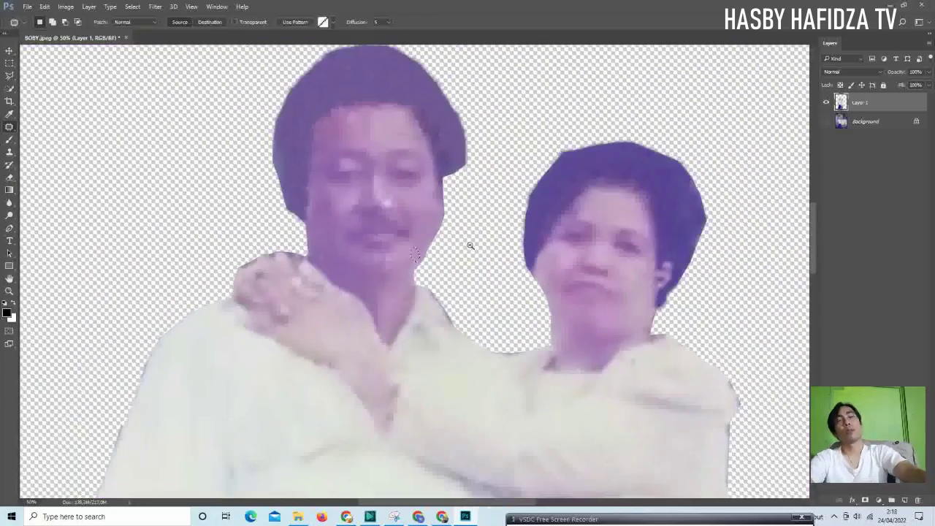
pyautogui.scroll(2, 491, 221)
pyautogui.scroll(1, 385, 339)
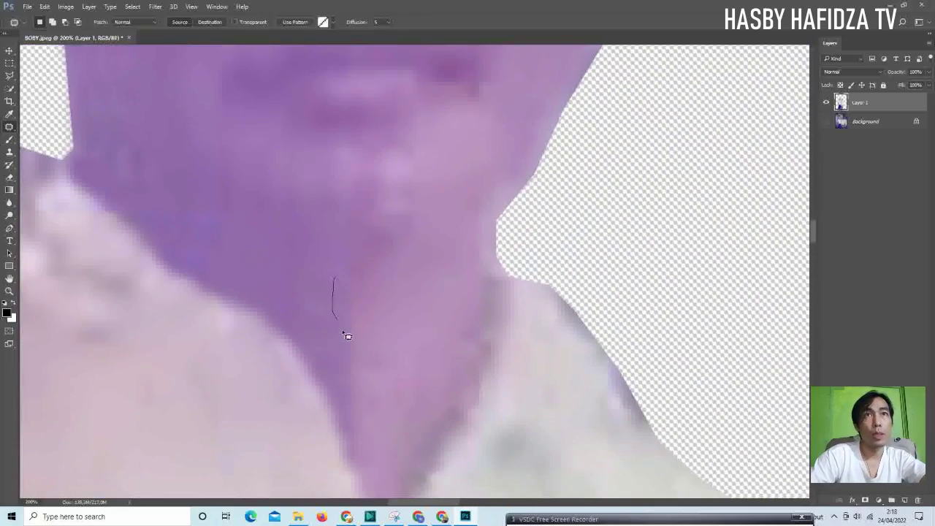
pyautogui.moveTo(346, 275); pyautogui.dragTo(351, 327)
pyautogui.hotkey('ctrl', 'd')
pyautogui.moveTo(368, 360); pyautogui.dragTo(342, 321)
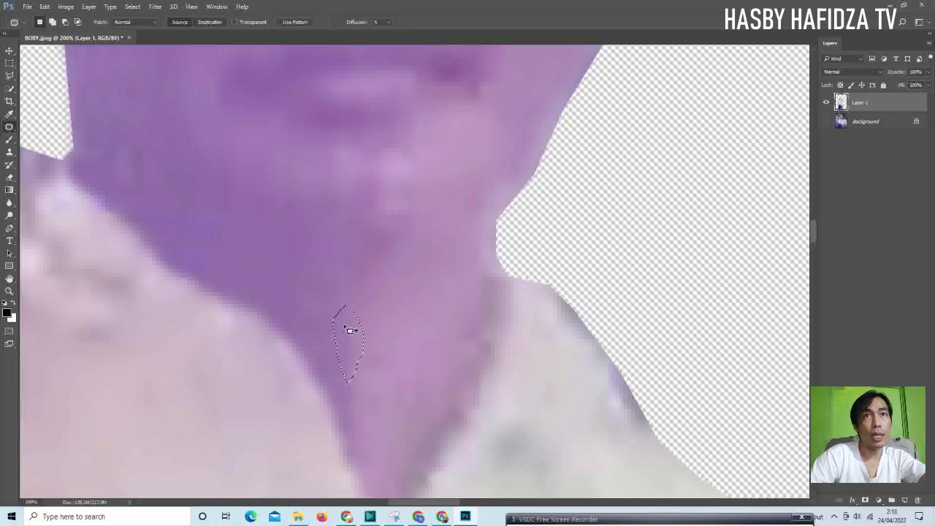
pyautogui.hotkey('ctrl', 'd')
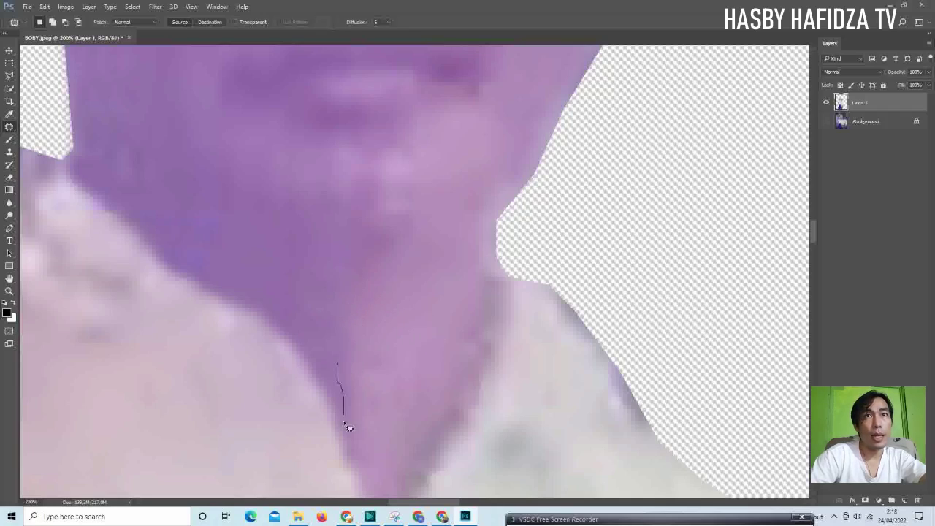
# Outline further neck blemishes and replace them with clean neck skin
pyautogui.moveTo(366, 369); pyautogui.dragTo(348, 345)
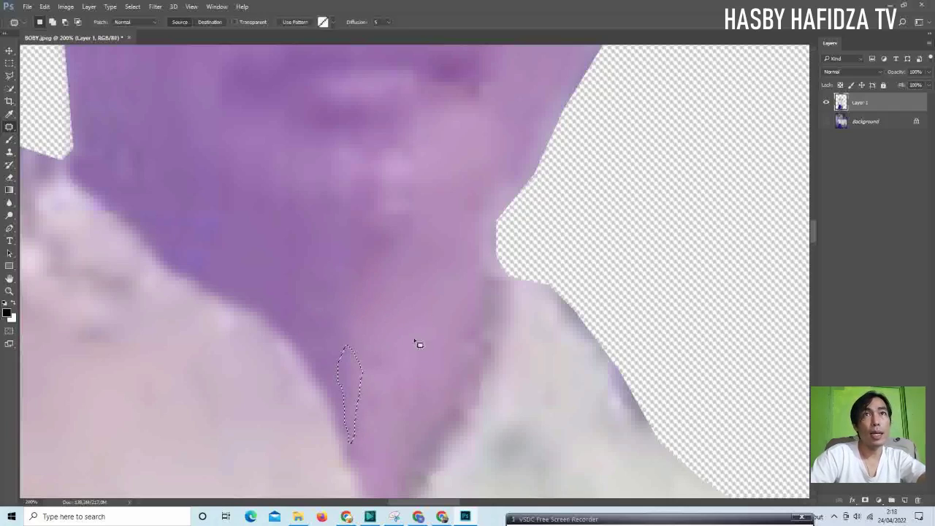
pyautogui.moveTo(333, 293); pyautogui.dragTo(461, 344)
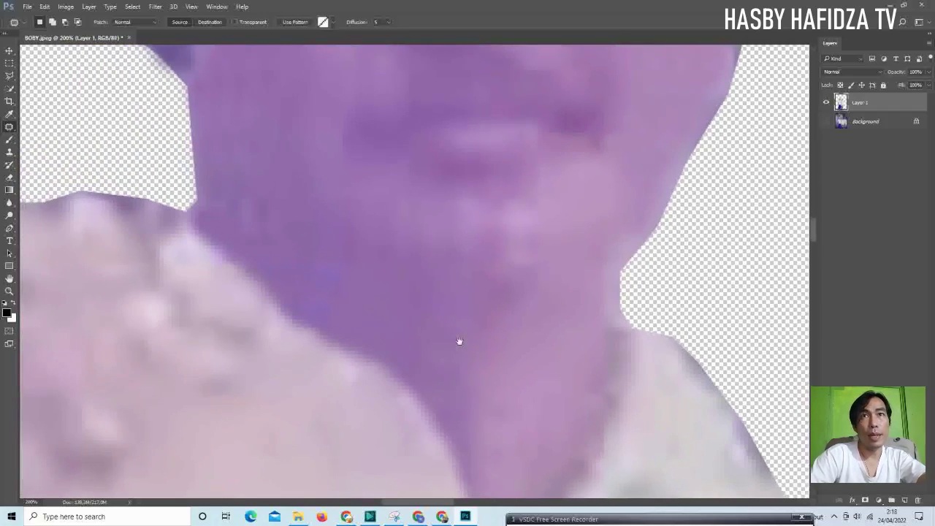
pyautogui.moveTo(483, 294)
pyautogui.mouseDown()
pyautogui.moveTo(455, 338)
pyautogui.moveTo(536, 371)
pyautogui.mouseUp()
pyautogui.moveTo(342, 307); pyautogui.dragTo(411, 332)
pyautogui.moveTo(351, 332); pyautogui.dragTo(413, 357)
pyautogui.moveTo(387, 314); pyautogui.dragTo(350, 295)
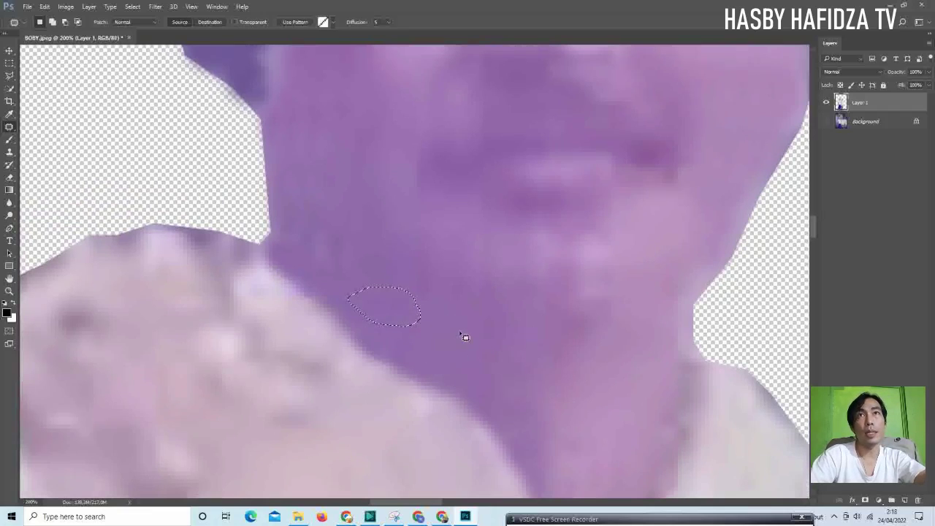
# Patch a pale forehead spot with skin from below and deselect
pyautogui.scroll(-1, 498, 315)
pyautogui.scroll(-1, 498, 316)
pyautogui.scroll(-1, 498, 315)
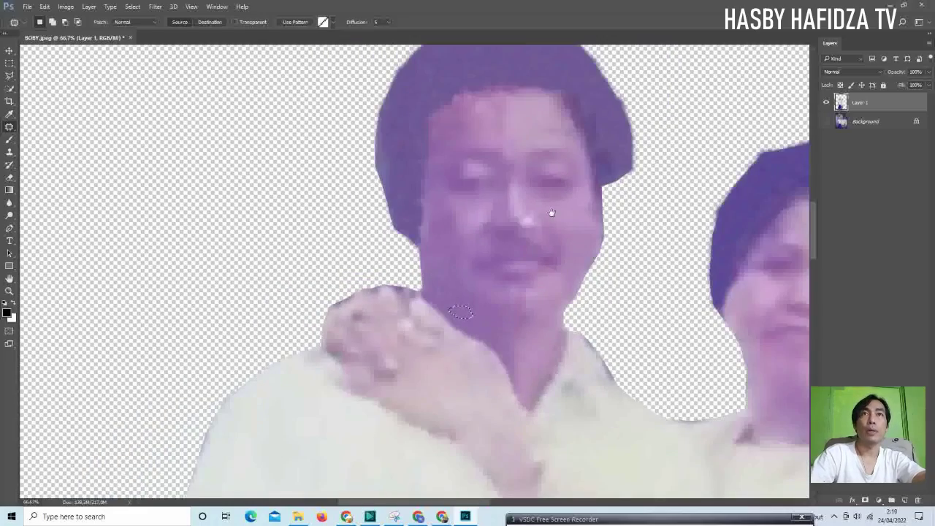
pyautogui.scroll(1, 512, 278)
pyautogui.scroll(1, 460, 276)
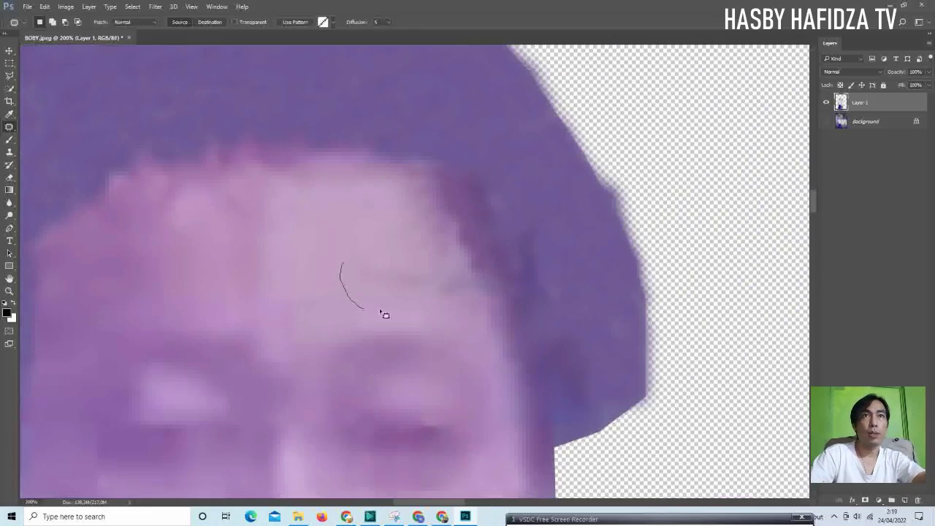
pyautogui.moveTo(388, 286); pyautogui.dragTo(302, 312)
pyautogui.hotkey('ctrl', 'd')
# Patch several more forehead areas with surrounding skin and switch to the Marquee tool
pyautogui.moveTo(422, 278); pyautogui.dragTo(385, 248)
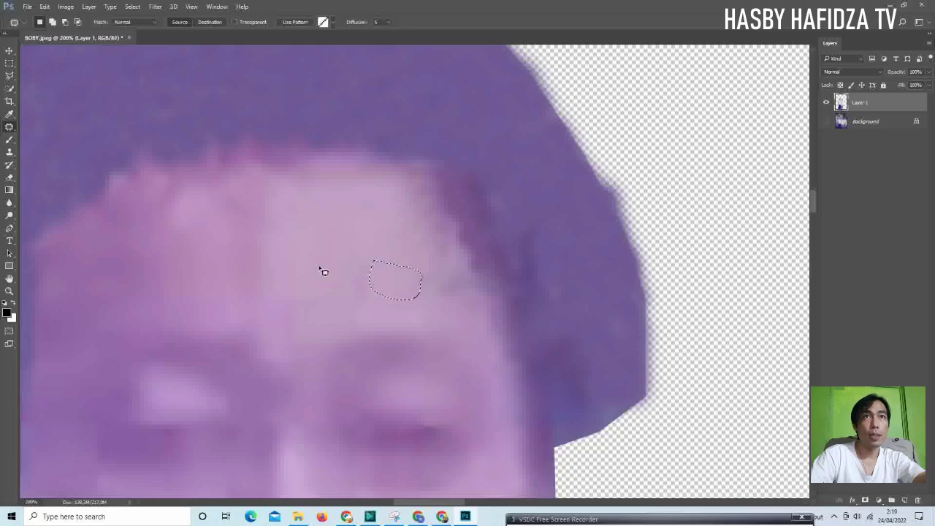
pyautogui.moveTo(351, 312); pyautogui.dragTo(363, 269)
pyautogui.moveTo(251, 307); pyautogui.dragTo(277, 191)
pyautogui.moveTo(173, 262); pyautogui.dragTo(211, 229)
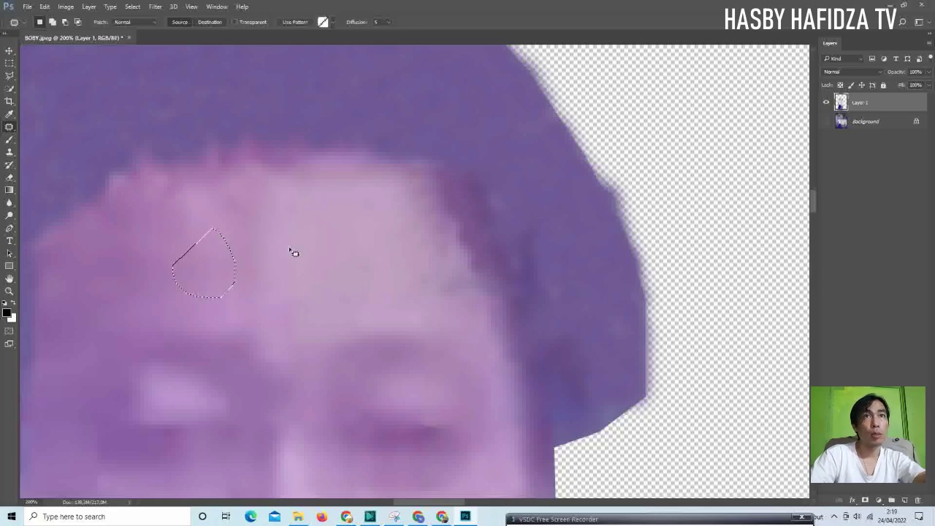
pyautogui.press('m')
pyautogui.hotkey('ctrl', '-')
pyautogui.hotkey('ctrl', '-')
pyautogui.hotkey('ctrl', '+')
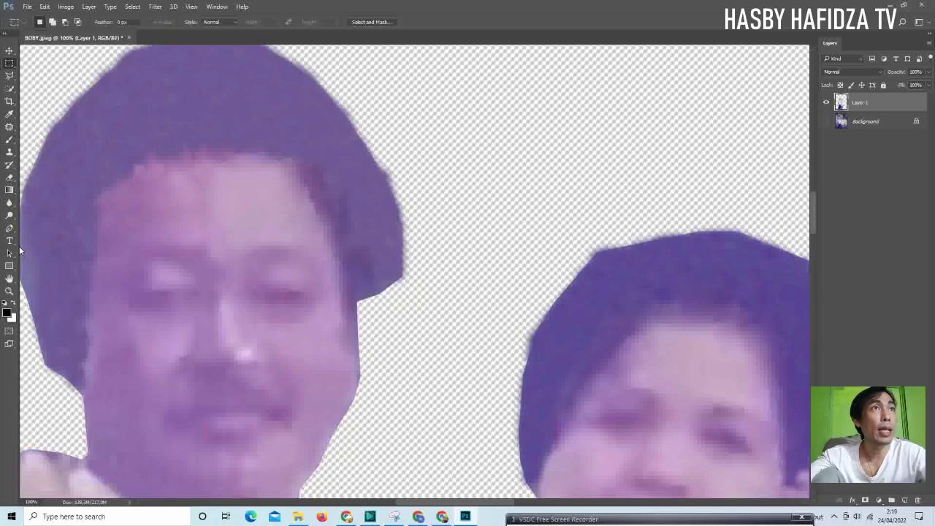
# Smooth the rough hair edge with the Eraser tool
pyautogui.click(10, 179)
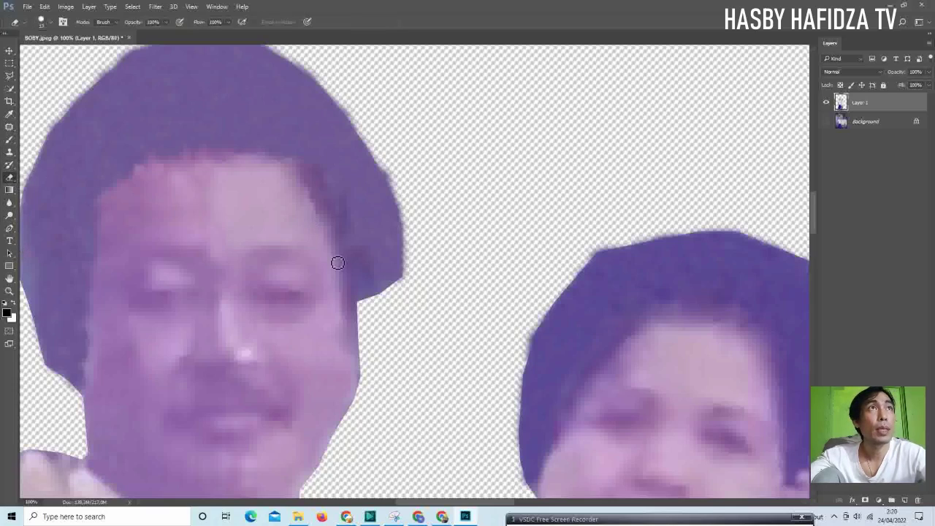
pyautogui.click(51, 24)
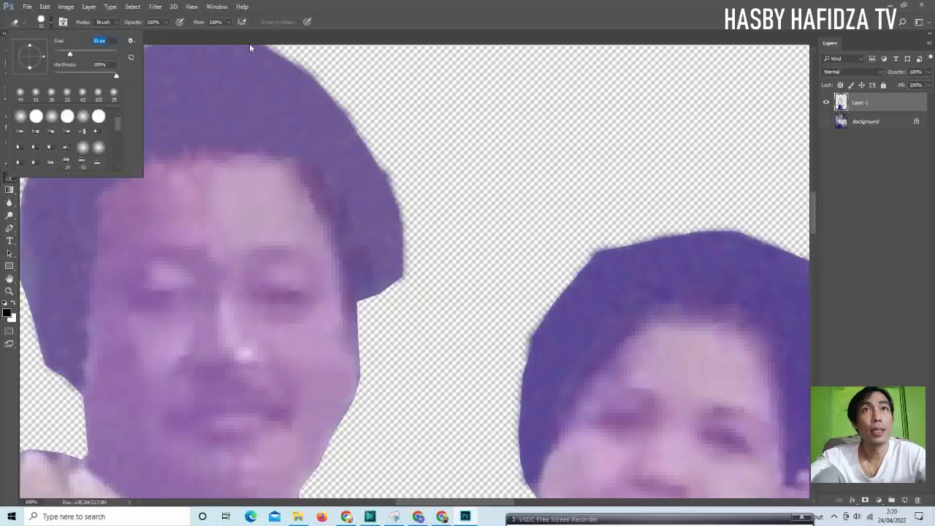
pyautogui.press('Return')
pyautogui.moveTo(411, 282)
pyautogui.mouseDown()
pyautogui.moveTo(388, 161)
pyautogui.moveTo(513, 286)
pyautogui.moveTo(355, 136)
pyautogui.moveTo(270, 149)
pyautogui.mouseUp()
# Zoom around the image to inspect the hair edges of both heads
pyautogui.scroll(-3, 151, 121)
pyautogui.scroll(1, 150, 121)
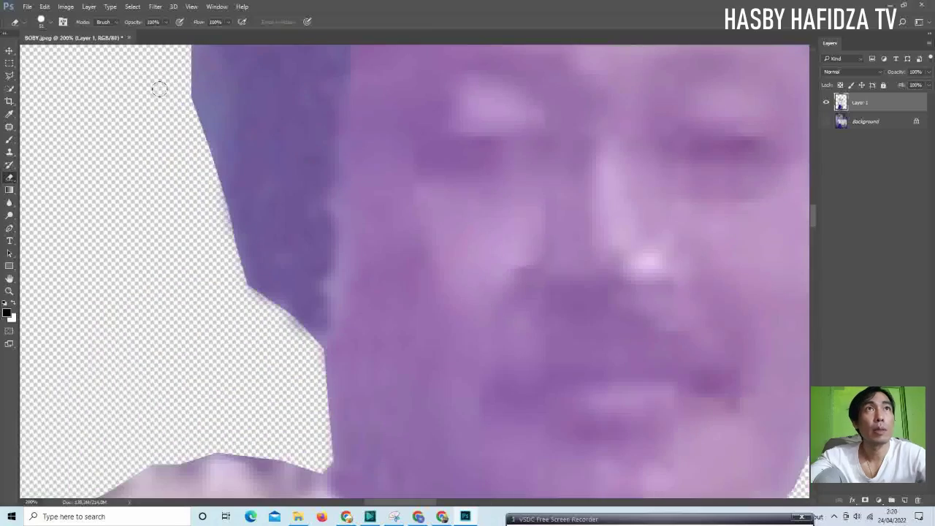
pyautogui.scroll(-1, 198, 251)
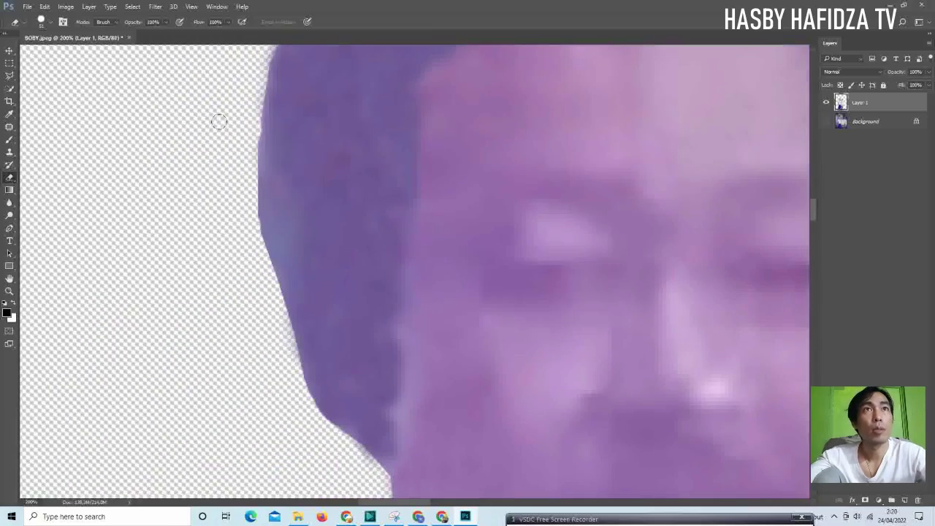
pyautogui.scroll(1, 219, 236)
pyautogui.scroll(2, 271, 194)
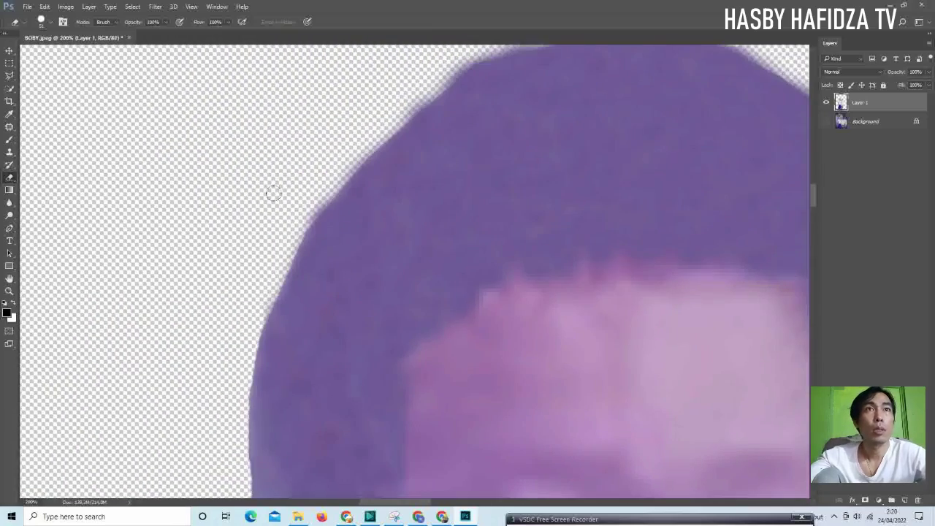
pyautogui.scroll(1, 338, 202)
pyautogui.scroll(-2, 604, 102)
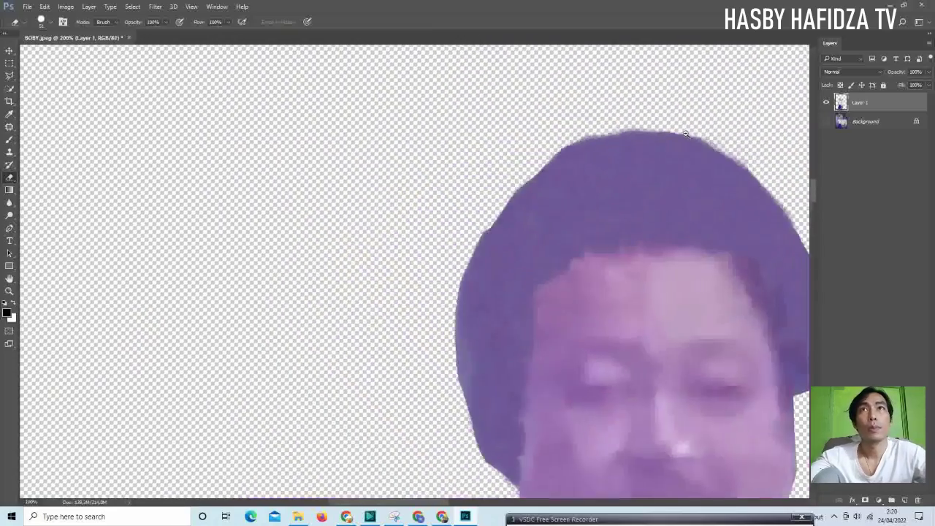
pyautogui.scroll(-1, 643, 117)
pyautogui.scroll(4, 674, 129)
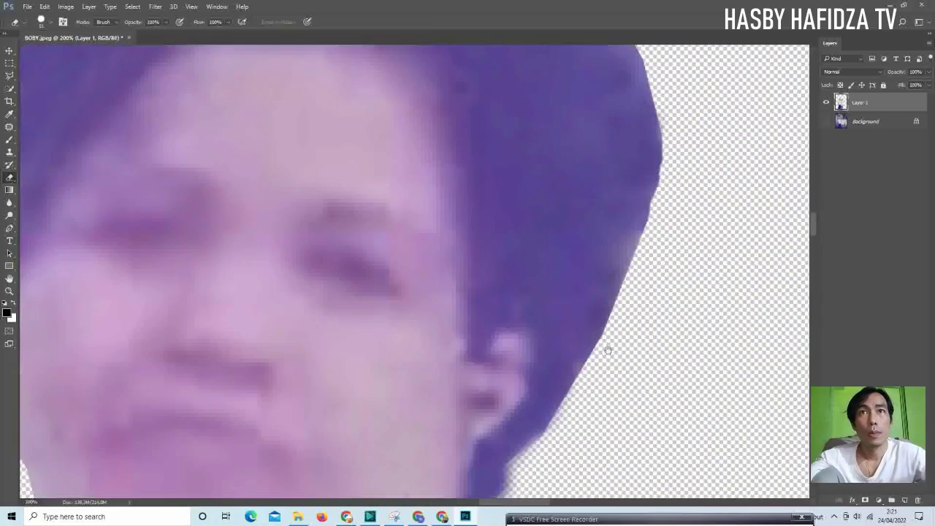
pyautogui.scroll(-1, 606, 219)
pyautogui.scroll(-2, 589, 210)
pyautogui.scroll(1, 589, 211)
pyautogui.scroll(1, 559, 151)
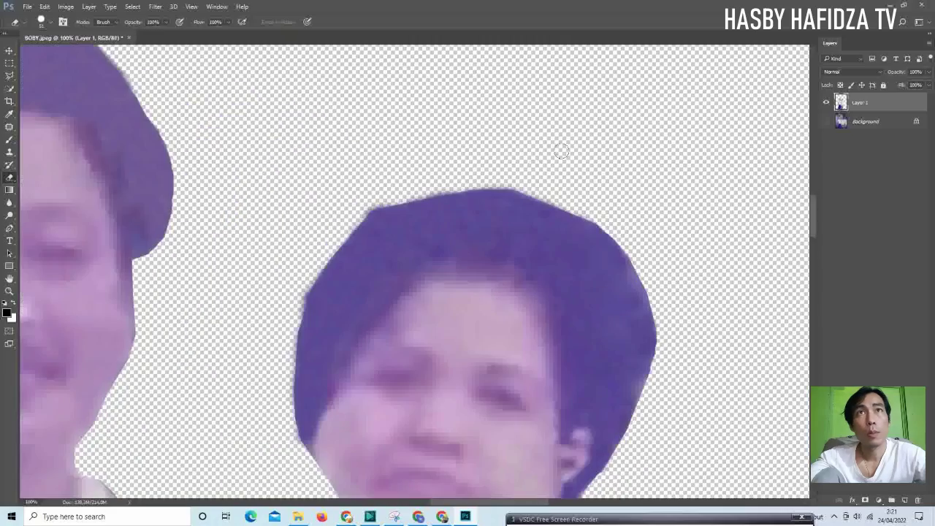
pyautogui.scroll(1, 348, 203)
pyautogui.scroll(-1, 468, 132)
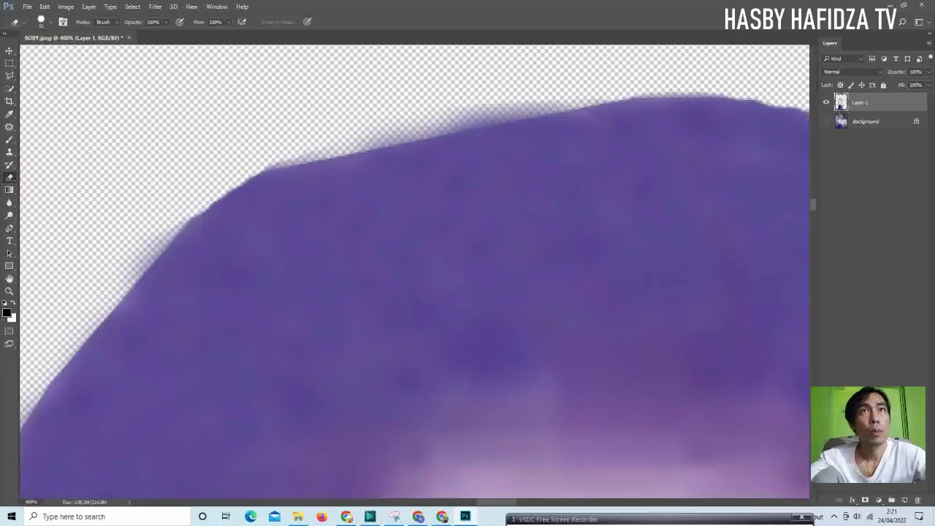
pyautogui.scroll(1, 262, 146)
pyautogui.scroll(-1, 389, 285)
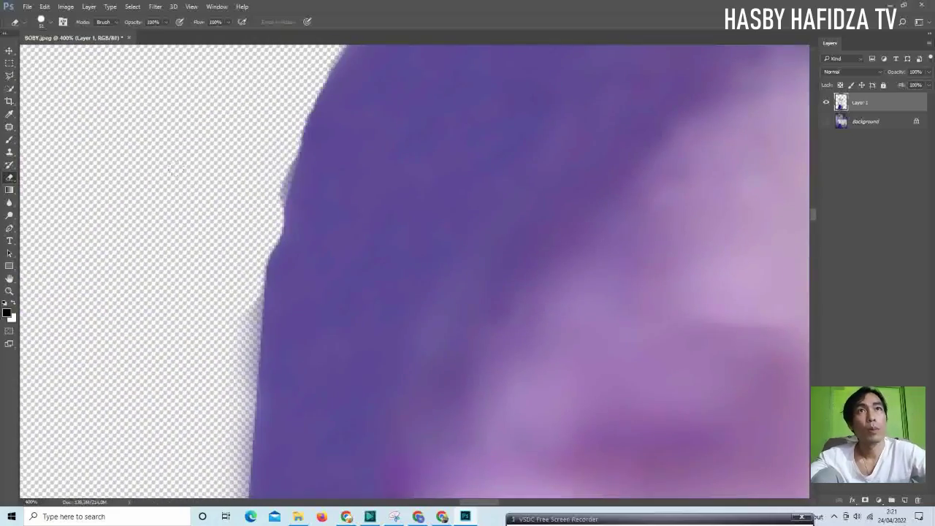
pyautogui.scroll(-2, 389, 286)
pyautogui.scroll(-2, 389, 285)
# Confirm the Photoshop format options to save the file as BOBY.psd
pyautogui.click(579, 158)
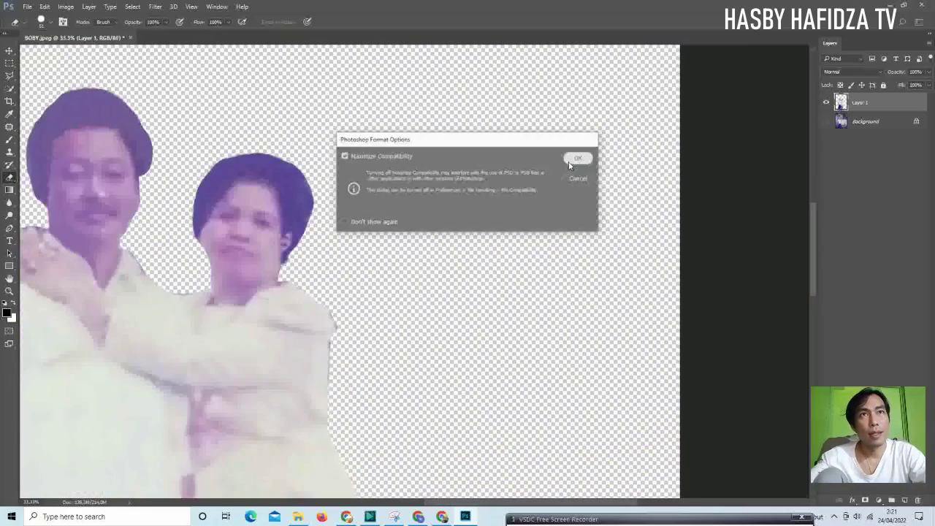
pyautogui.scroll(1, 331, 336)
pyautogui.scroll(1, 332, 332)
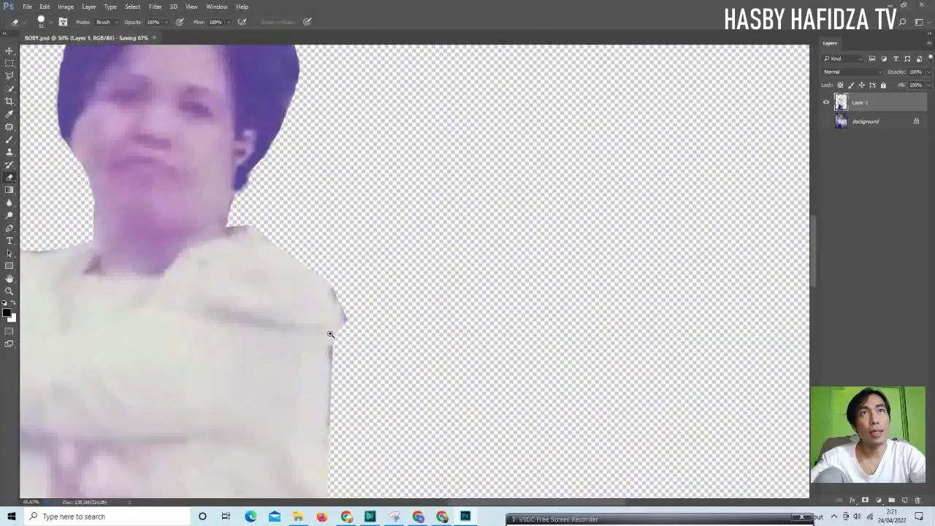
pyautogui.scroll(2, 333, 325)
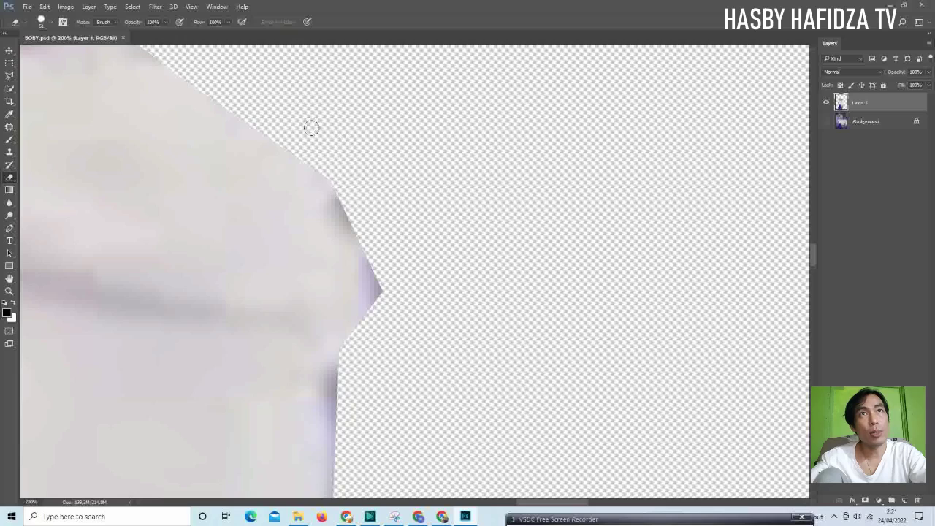
# Erase the pointed bump and leftover pixels along the woman's dress edge
pyautogui.moveTo(379, 252); pyautogui.dragTo(376, 302)
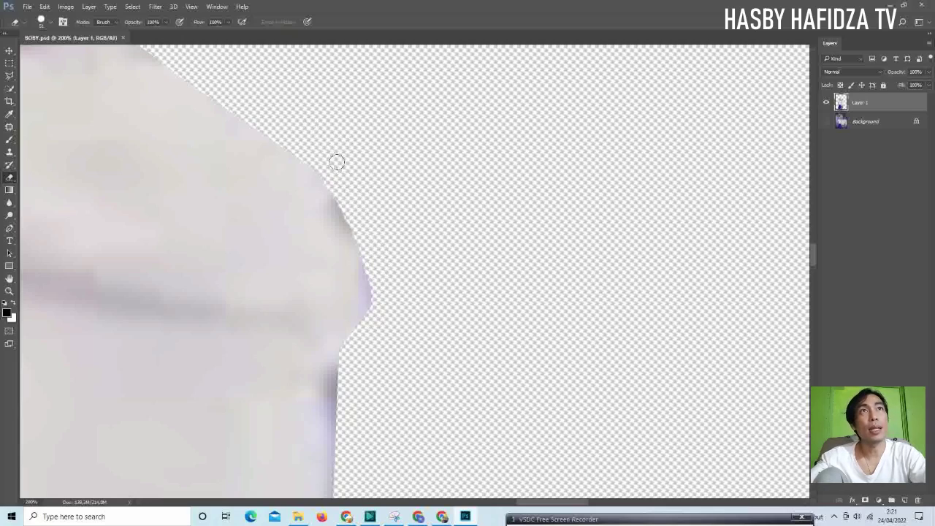
pyautogui.scroll(3, 384, 194)
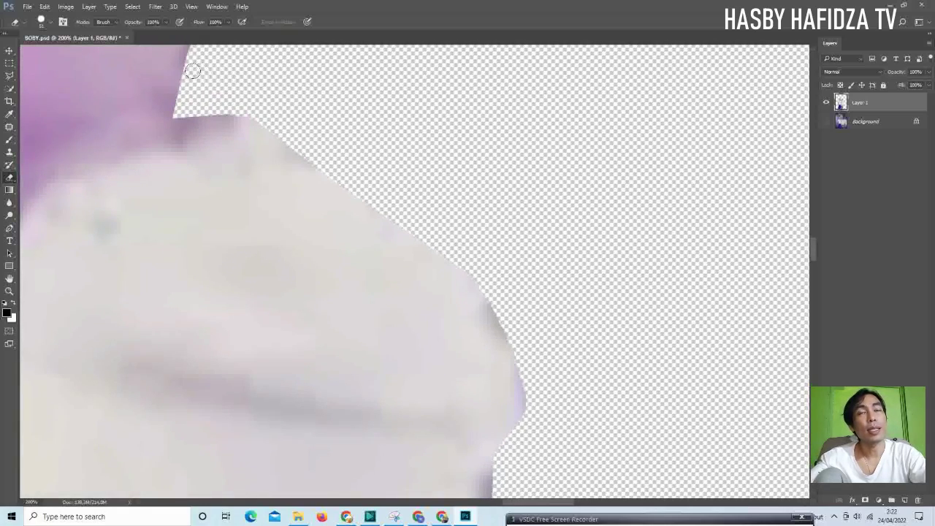
pyautogui.moveTo(484, 350)
pyautogui.mouseDown()
pyautogui.moveTo(371, 115)
pyautogui.moveTo(370, 386)
pyautogui.mouseUp()
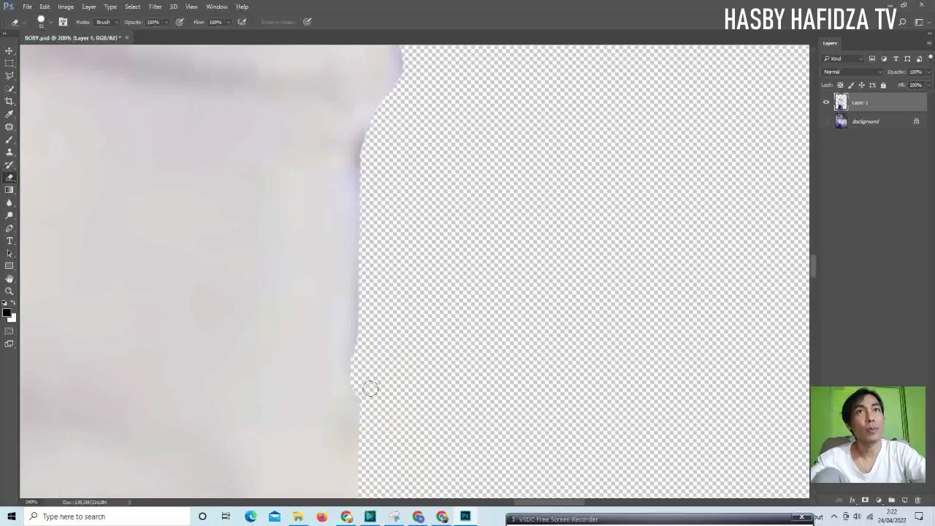
pyautogui.keyDown('alt'); pyautogui.scroll(-3, 434, 361); pyautogui.keyUp('alt')
pyautogui.scroll(-5, 434, 361)
pyautogui.keyDown('alt'); pyautogui.scroll(1, 428, 344); pyautogui.keyUp('alt')
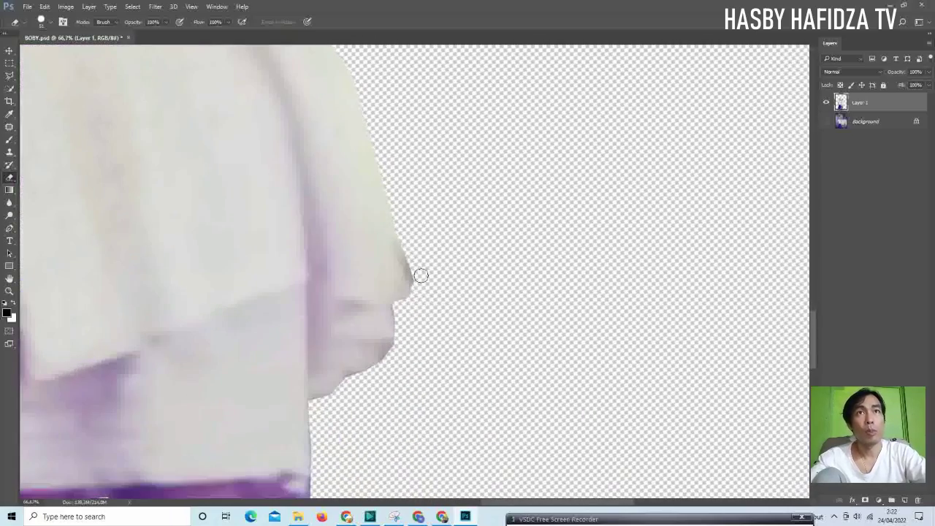
pyautogui.keyDown('alt'); pyautogui.scroll(2, 405, 246); pyautogui.keyUp('alt')
pyautogui.moveTo(410, 272)
pyautogui.mouseDown()
pyautogui.moveTo(197, 436)
pyautogui.moveTo(162, 441)
pyautogui.mouseUp()
pyautogui.keyDown('alt'); pyautogui.scroll(-3, 219, 424); pyautogui.keyUp('alt')
pyautogui.keyDown('alt'); pyautogui.scroll(1, 314, 395); pyautogui.keyUp('alt')
pyautogui.moveTo(267, 413); pyautogui.dragTo(317, 410)
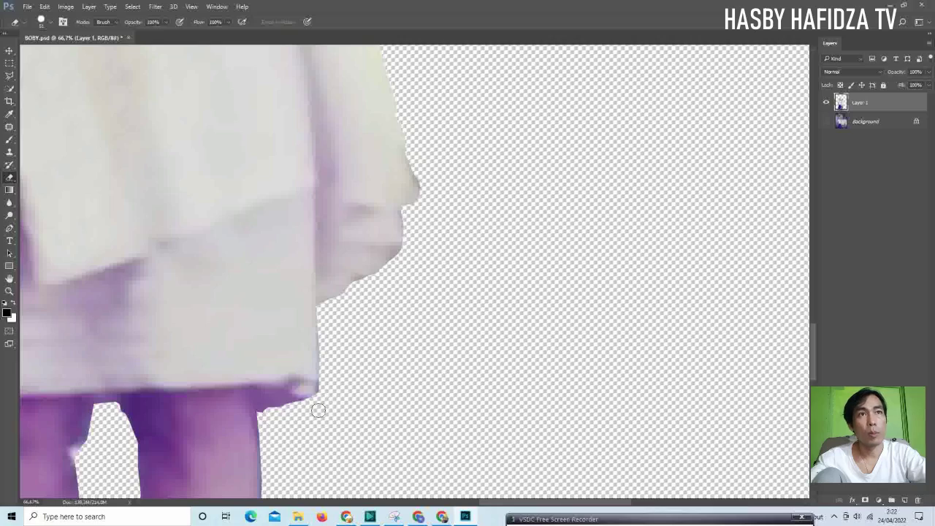
# Erase stray pixels along the woman's leg edge and inspect the result
pyautogui.scroll(-2, 259, 369)
pyautogui.hscroll(-3, 259, 369)
pyautogui.moveTo(259, 351); pyautogui.dragTo(251, 389)
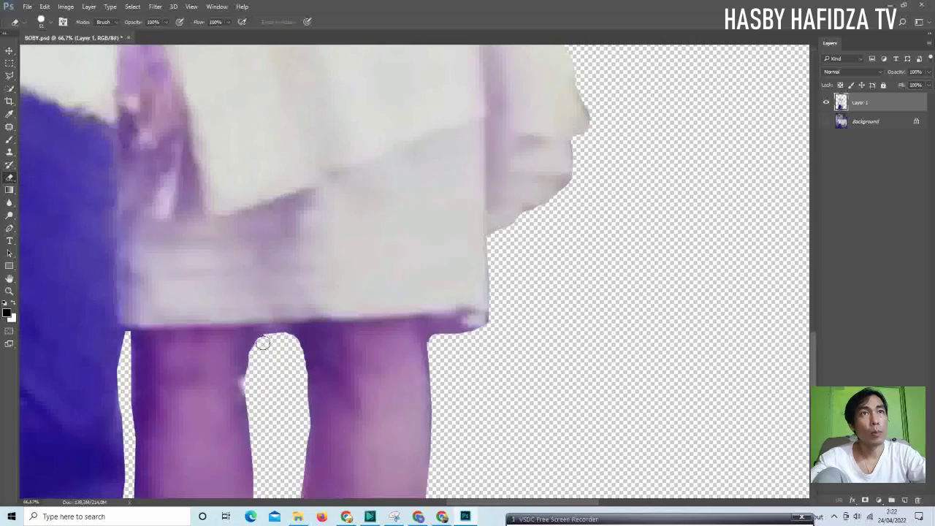
pyautogui.scroll(-3, 263, 344)
pyautogui.scroll(-3, 219, 365)
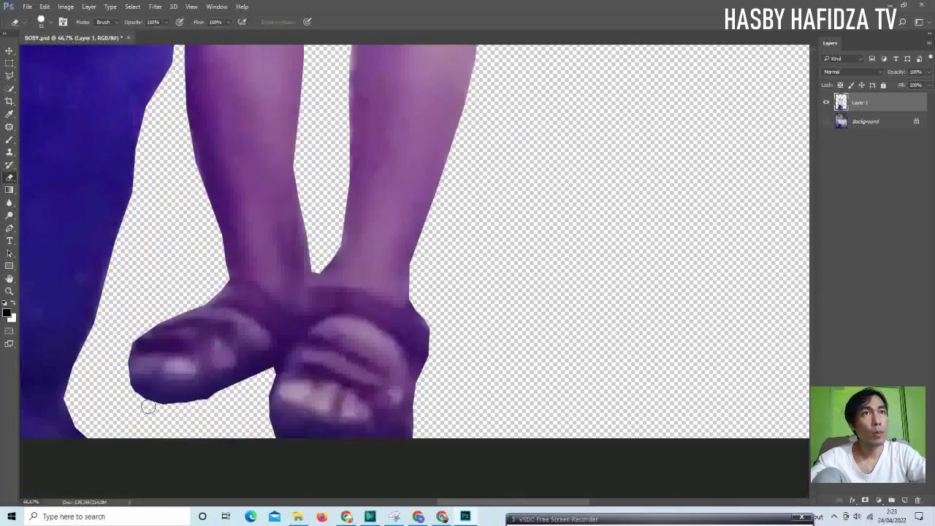
pyautogui.scroll(-3, 219, 365)
pyautogui.scroll(-2, 365, 322)
pyautogui.keyDown('alt'); pyautogui.scroll(-2, 182, 329); pyautogui.keyUp('alt')
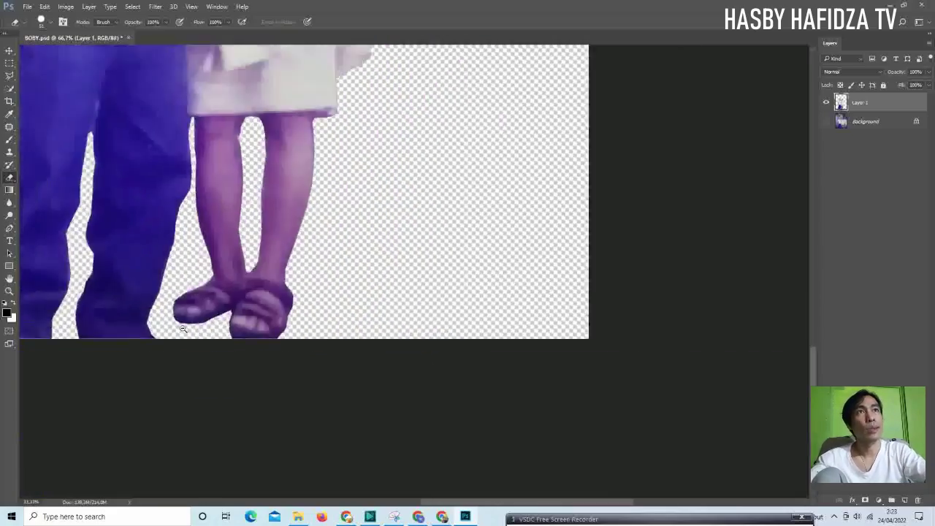
pyautogui.keyDown('alt'); pyautogui.scroll(-5, 182, 328); pyautogui.keyUp('alt')
pyautogui.keyDown('alt'); pyautogui.scroll(3, 358, 319); pyautogui.keyUp('alt')
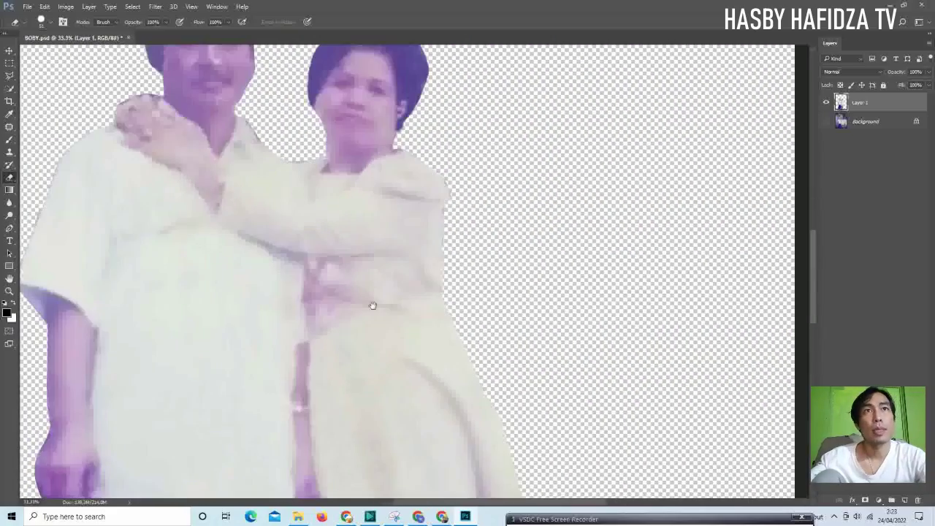
pyautogui.keyDown('alt'); pyautogui.scroll(-2, 374, 321); pyautogui.keyUp('alt')
pyautogui.keyDown('alt'); pyautogui.scroll(3, 250, 258); pyautogui.keyUp('alt')
# Clone clean fabric over the pink streak between the couple's clothes
pyautogui.press('j')
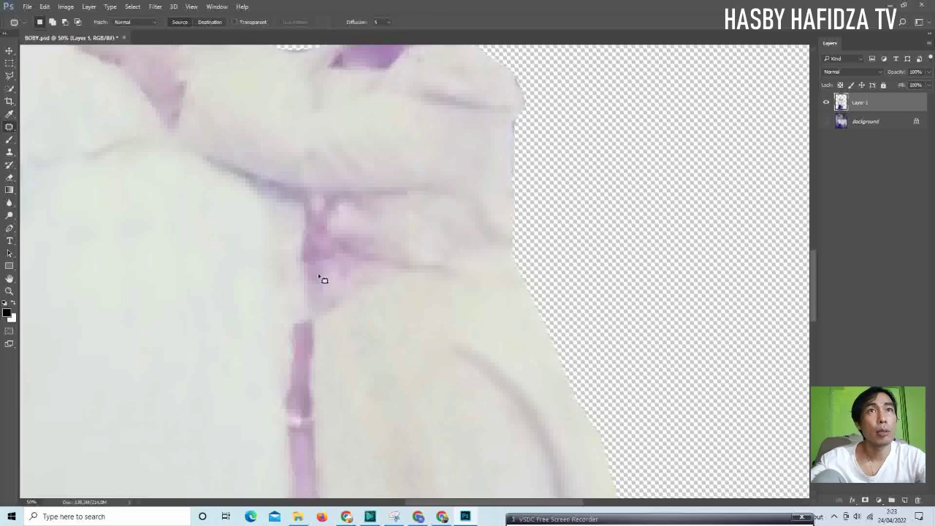
pyautogui.moveTo(350, 260); pyautogui.dragTo(349, 263)
pyautogui.press('s')
pyautogui.hotkey('ctrl', 'd')
pyautogui.click(42, 21)
pyautogui.press('Escape')
pyautogui.moveTo(332, 304)
pyautogui.mouseDown()
pyautogui.moveTo(342, 294)
pyautogui.moveTo(334, 309)
pyautogui.moveTo(313, 233)
pyautogui.mouseUp()
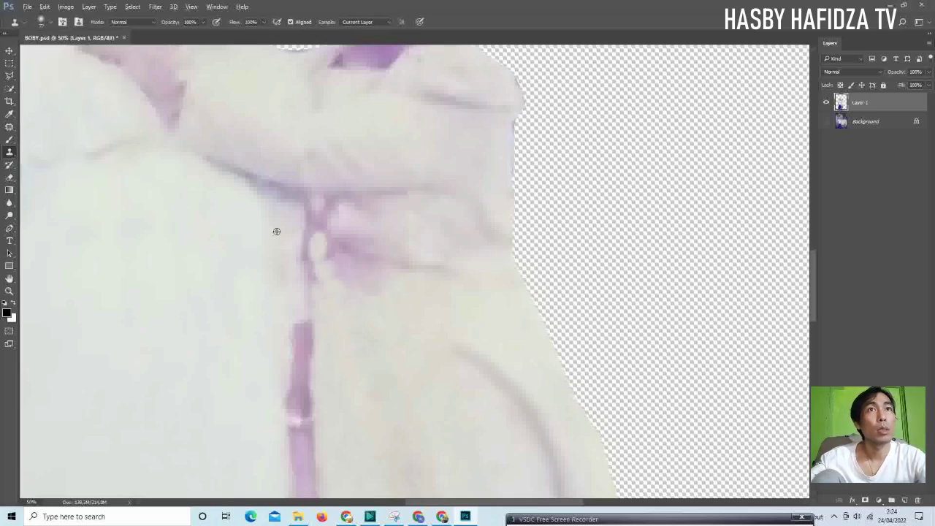
pyautogui.click(44, 21)
pyautogui.press('Escape')
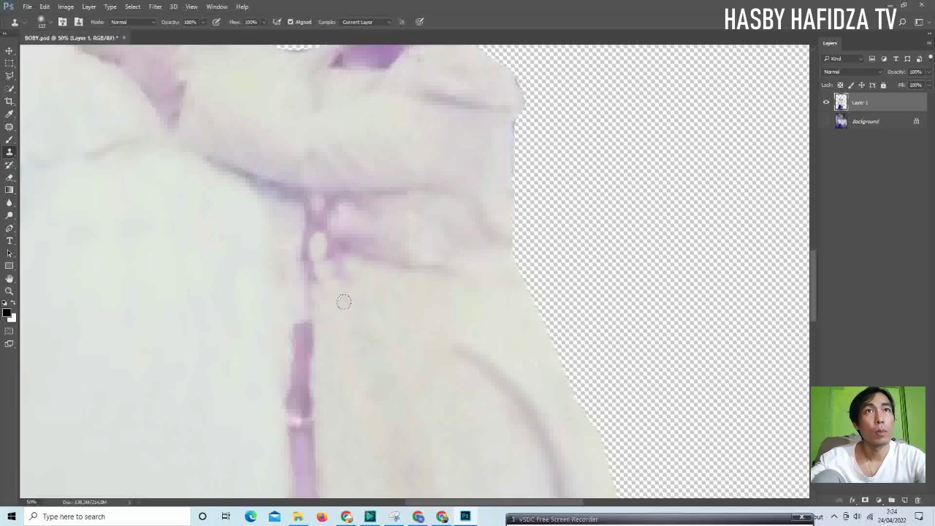
pyautogui.moveTo(323, 296); pyautogui.dragTo(313, 219)
pyautogui.hotkey('ctrl', '-')
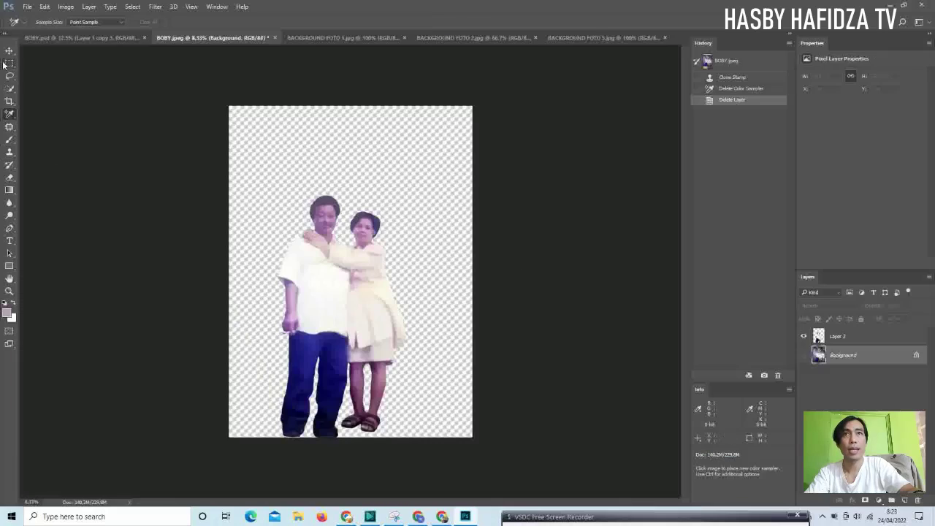
# Zoom in to inspect the man's head and the woman's face, then zoom back out
pyautogui.click(9, 51)
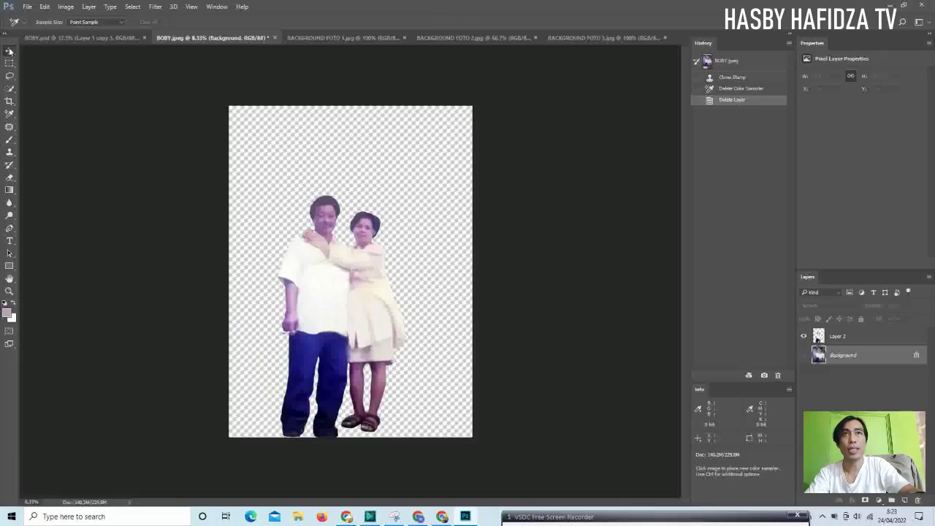
pyautogui.press('z')
pyautogui.click(324, 209)
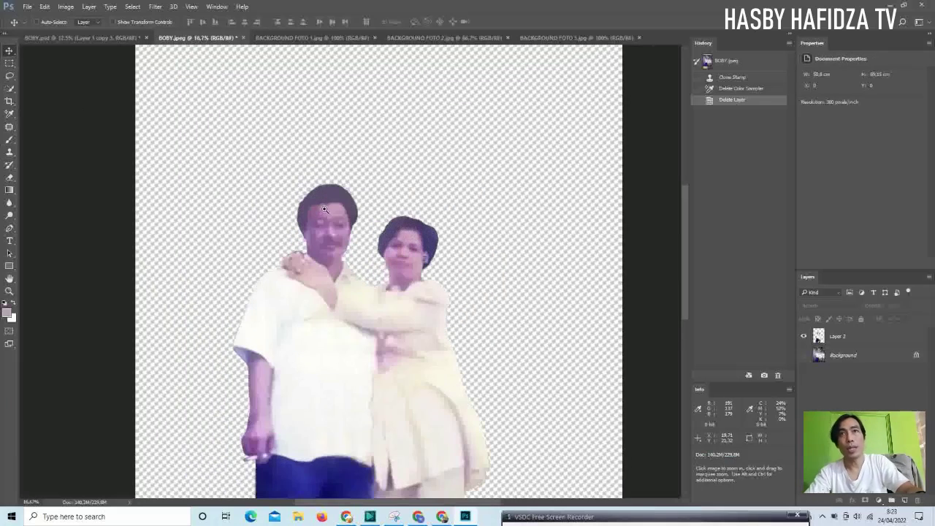
pyautogui.click(323, 209)
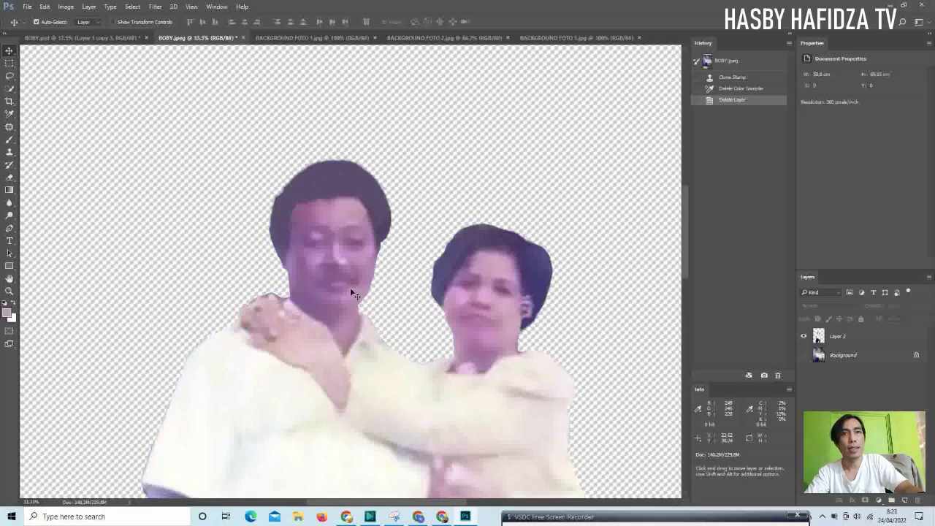
pyautogui.press('z')
pyautogui.click(464, 320)
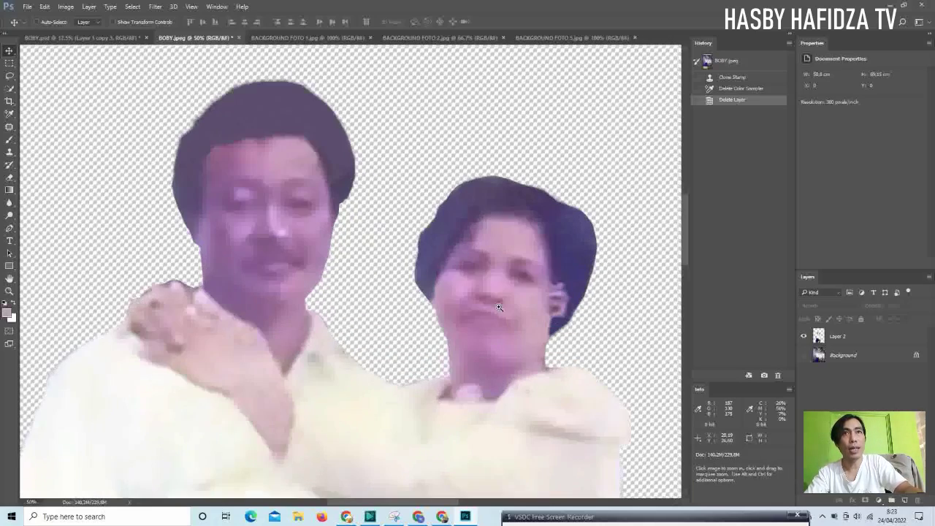
pyautogui.hotkey('ctrl', '-')
pyautogui.hotkey('ctrl', '-')
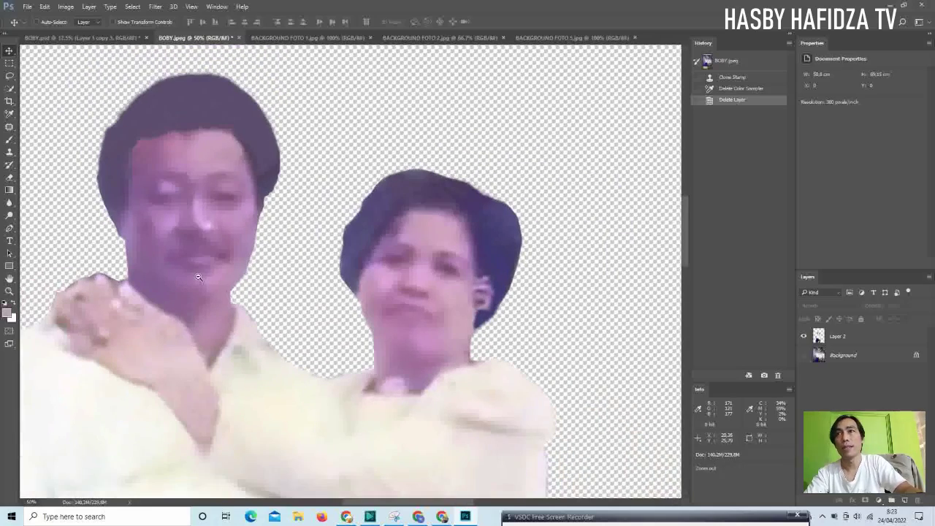
pyautogui.hotkey('ctrl', '-')
pyautogui.hotkey('ctrl', '-')
pyautogui.press('v')
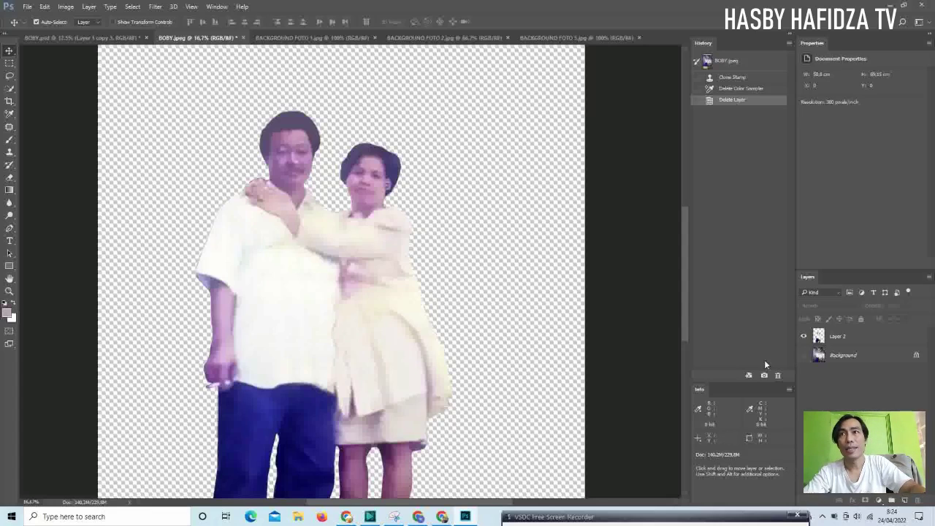
# Make the forest Background layer visible behind the couple and view the whole photo
pyautogui.click(803, 355)
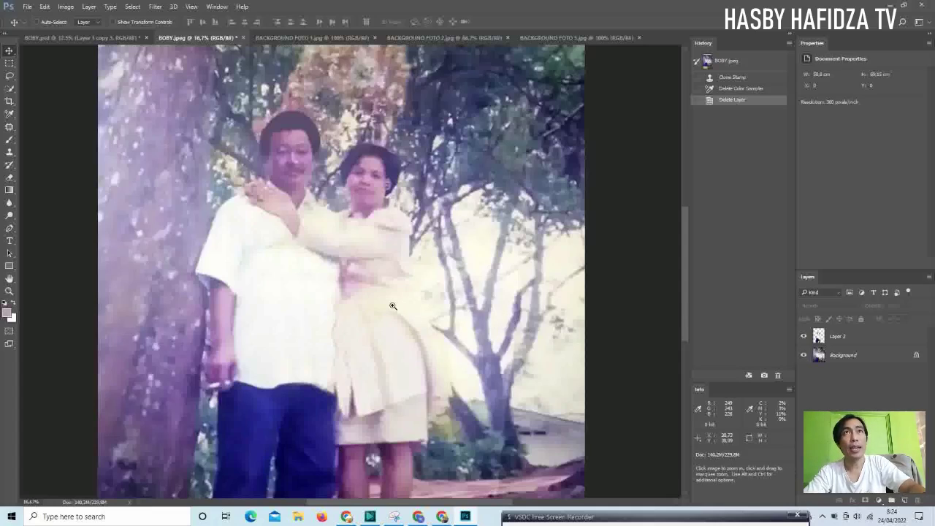
pyautogui.scroll(1, 401, 309)
pyautogui.click(804, 355)
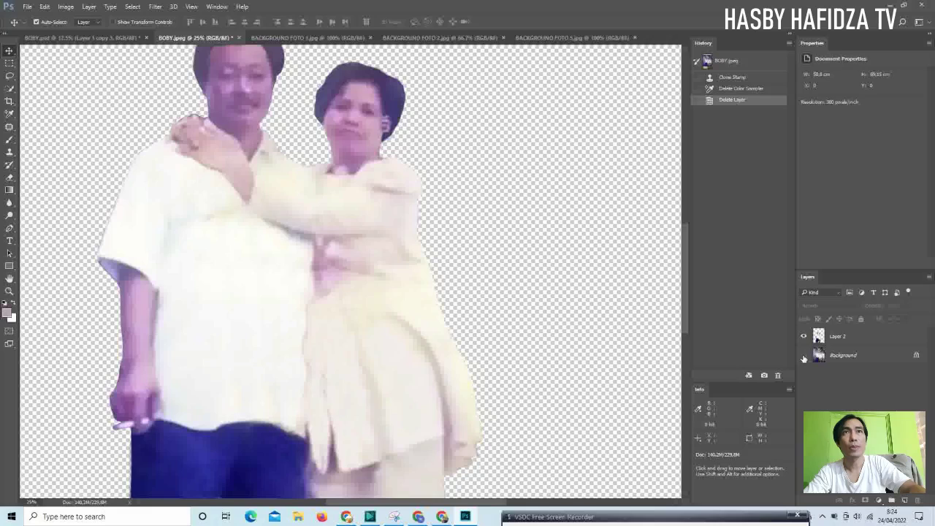
pyautogui.click(803, 355)
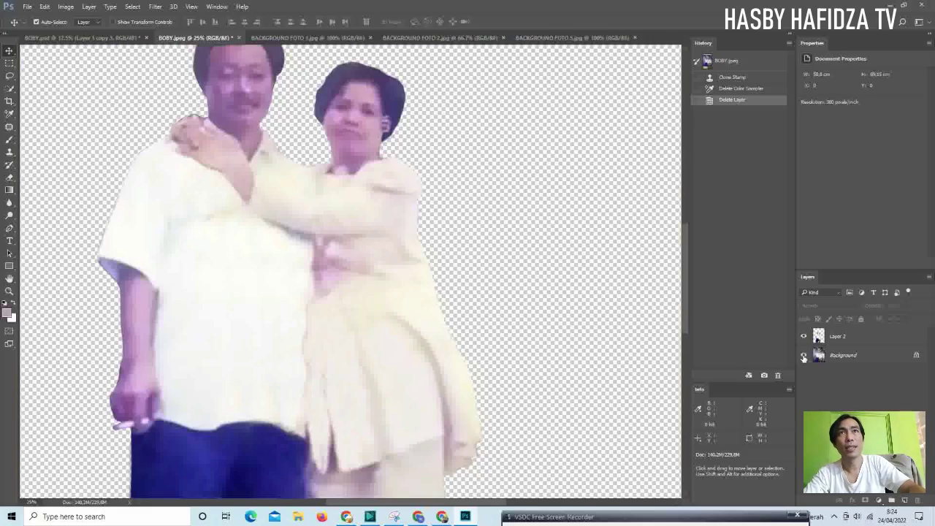
pyautogui.click(804, 356)
pyautogui.hotkey('ctrl', '-')
pyautogui.hotkey('ctrl', '-')
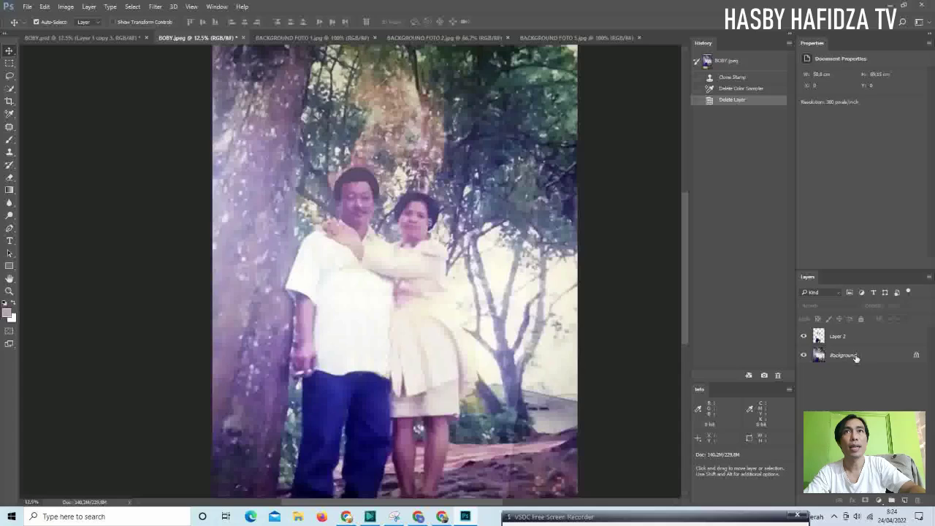
# Select the Background layer, zoom in on the upper photo, and choose the Clone Stamp tool
pyautogui.click(851, 358)
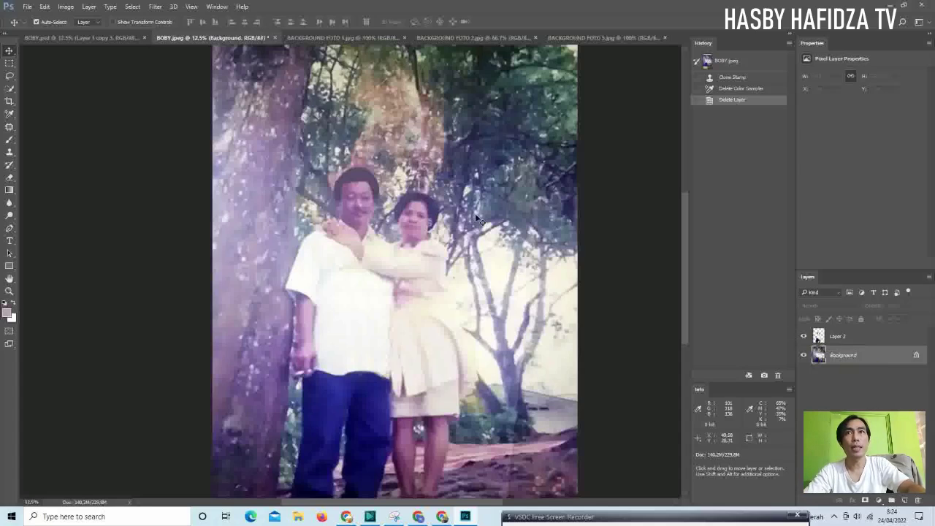
pyautogui.keyDown('ctrl'); pyautogui.click(324, 140); pyautogui.keyUp('ctrl')
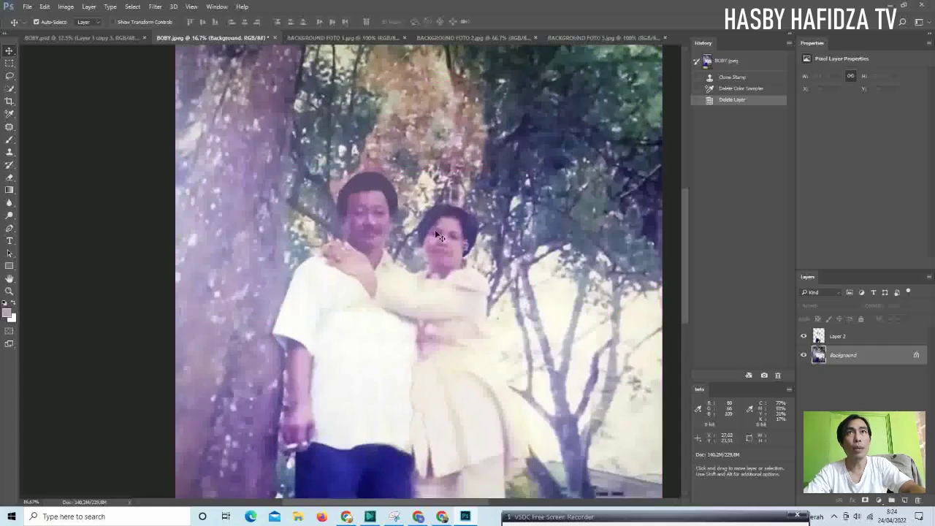
pyautogui.hotkey('ctrl', '-')
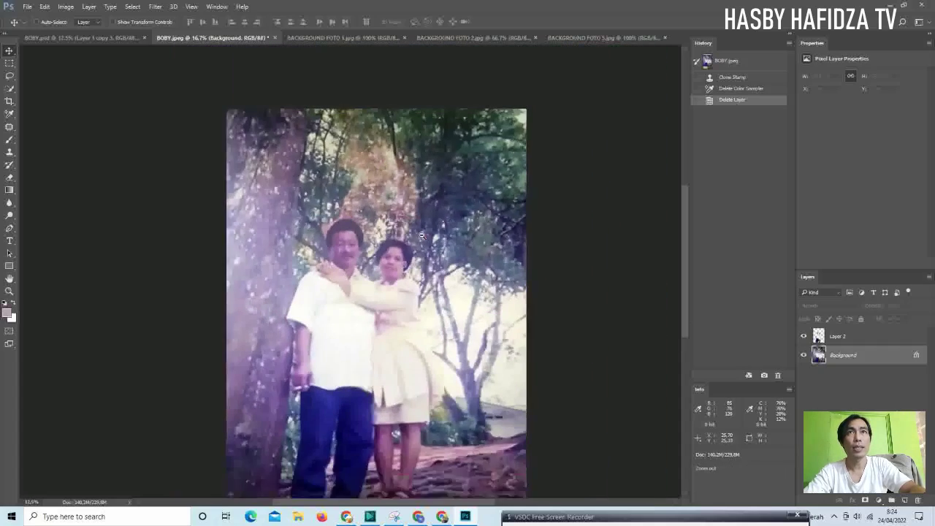
pyautogui.hotkey('ctrl', '-')
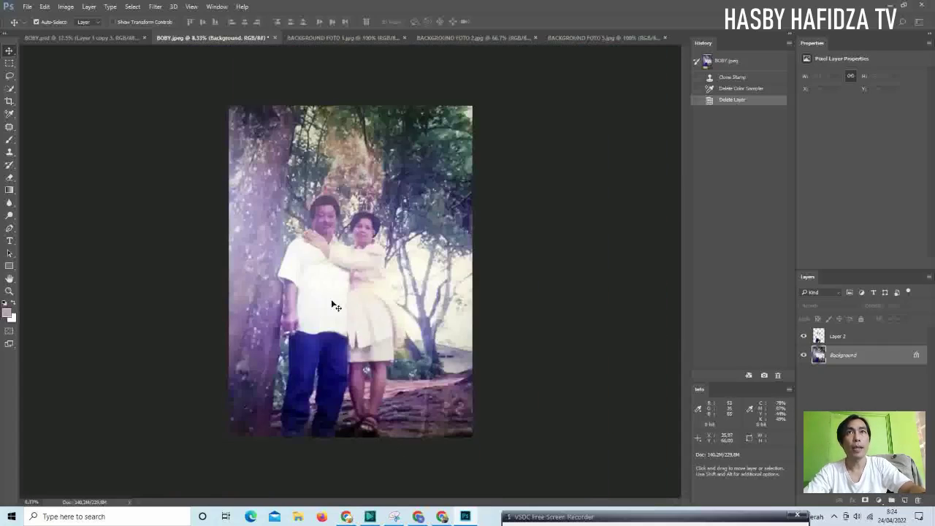
pyautogui.press('z')
pyautogui.click(376, 166)
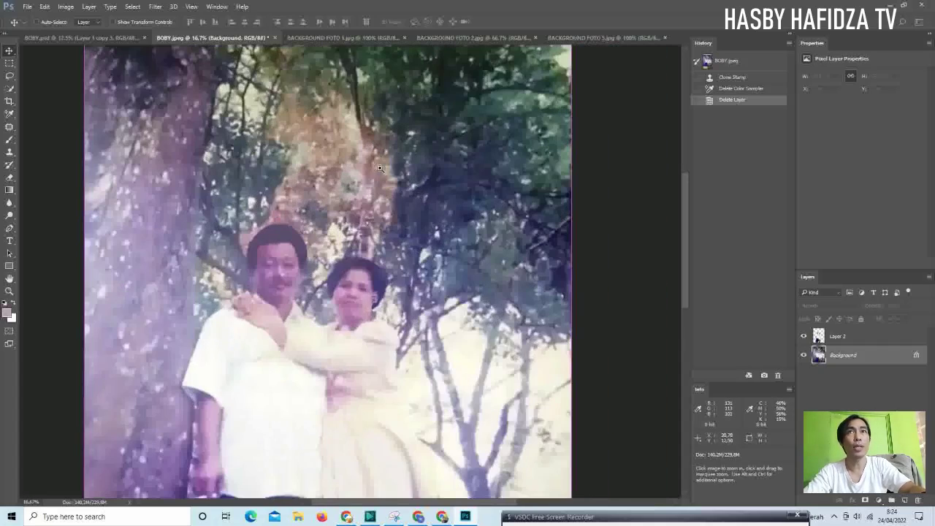
pyautogui.click(379, 168)
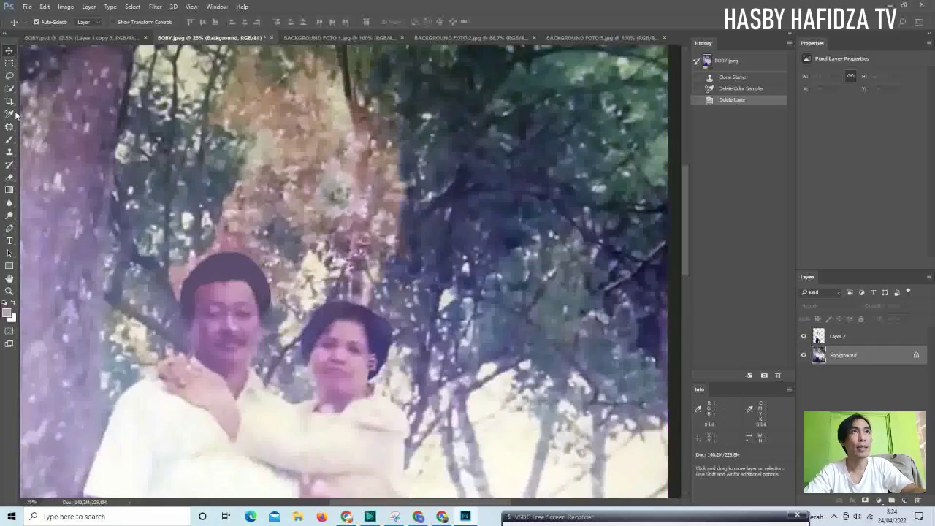
pyautogui.click(9, 154)
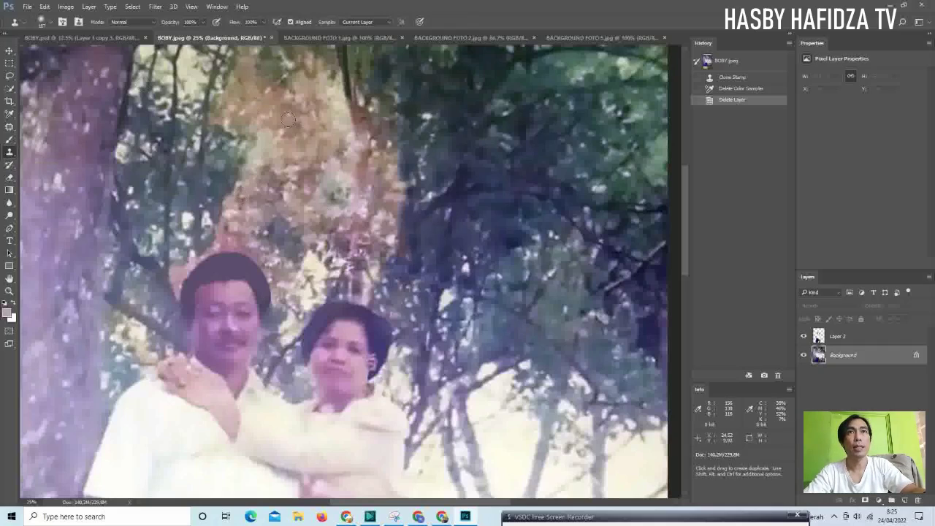
# Enlarge the Clone Stamp brush to about 243 px
pyautogui.click(51, 22)
pyautogui.moveTo(102, 56); pyautogui.dragTo(103, 54)
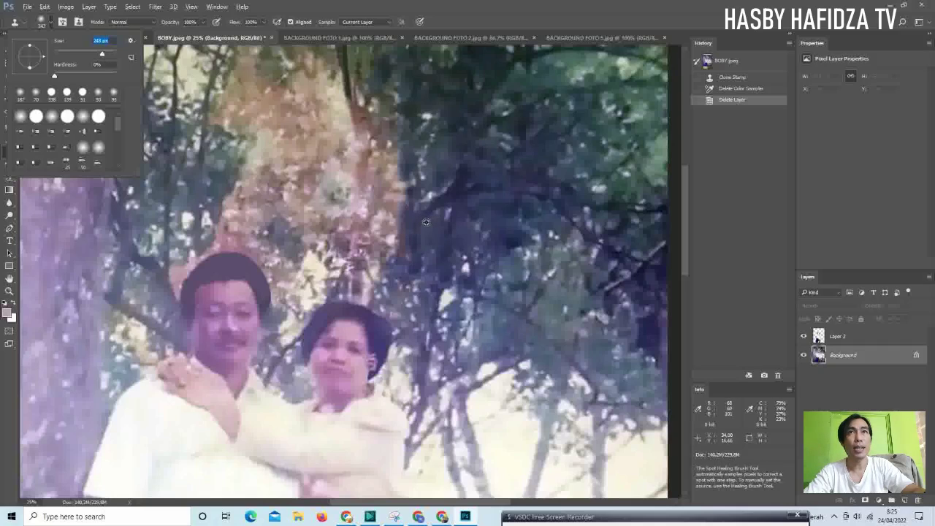
pyautogui.press('Return')
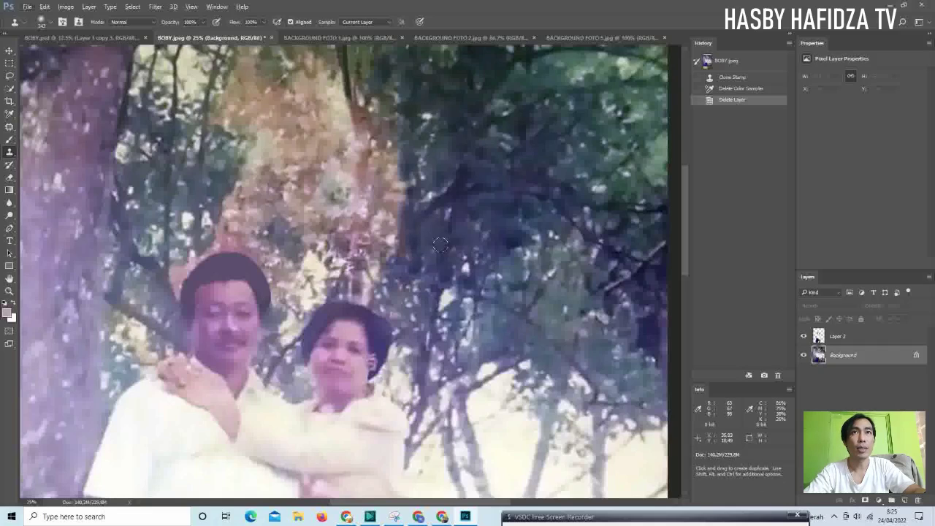
# Sample dark foliage and stamp it beside the tree down to the woman's head
pyautogui.click(403, 248)
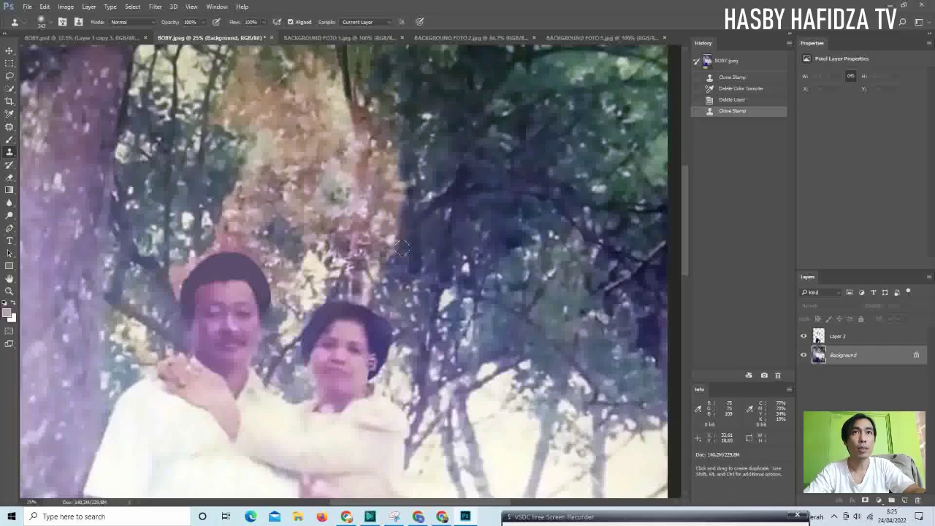
pyautogui.click(400, 230)
pyautogui.click(406, 205)
pyautogui.click(409, 191)
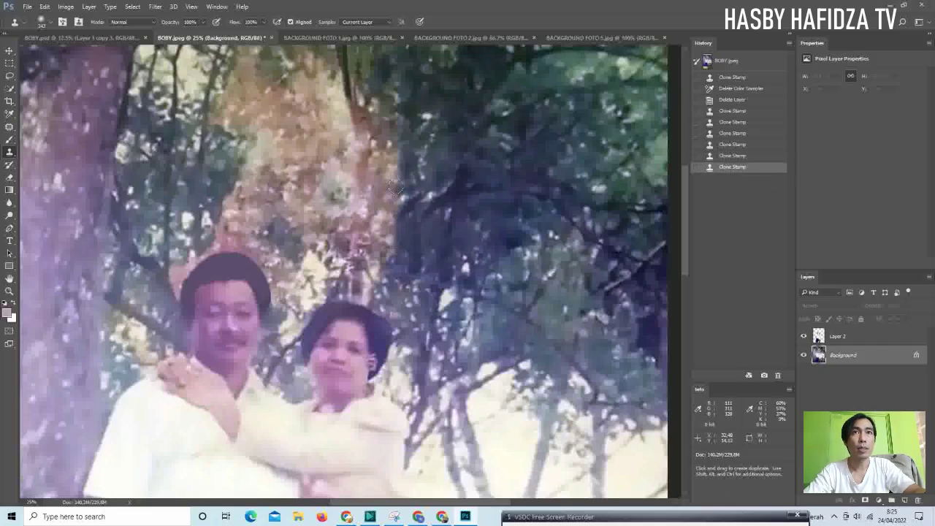
pyautogui.click(392, 205)
pyautogui.click(387, 228)
pyautogui.click(388, 241)
pyautogui.click(386, 250)
pyautogui.click(385, 275)
pyautogui.click(388, 288)
pyautogui.click(389, 293)
pyautogui.click(395, 310)
# Clone dark foliage over the patch and branches above-left of the woman's head
pyautogui.click(395, 328)
pyautogui.click(379, 312)
pyautogui.click(373, 304)
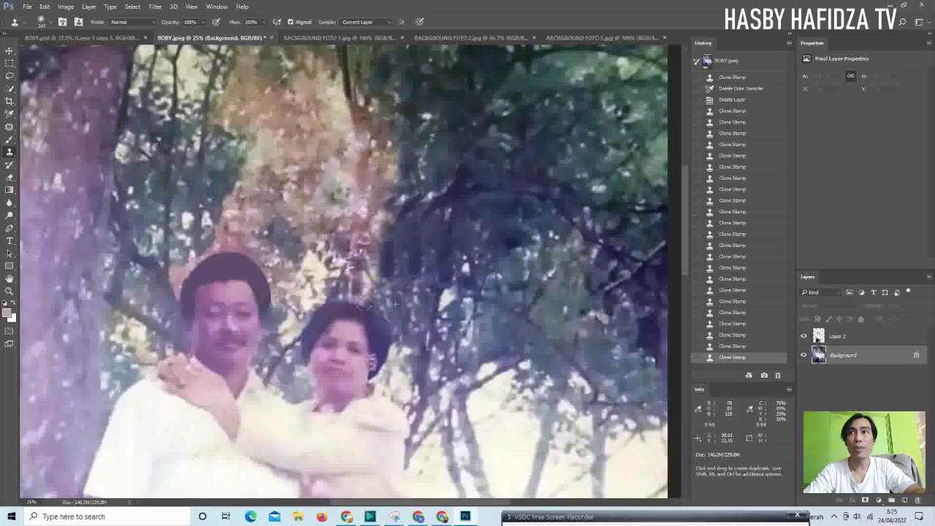
pyautogui.click(341, 291)
pyautogui.click(322, 298)
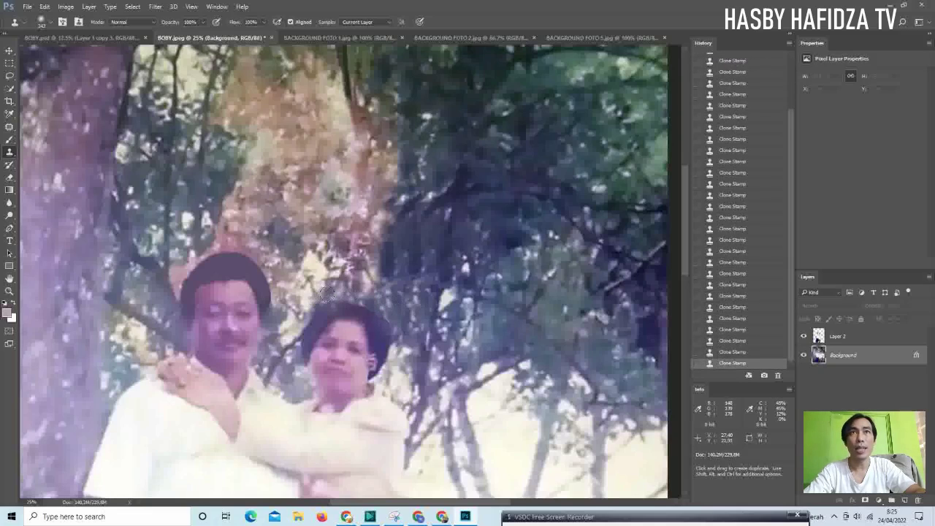
pyautogui.click(361, 294)
pyautogui.click(364, 283)
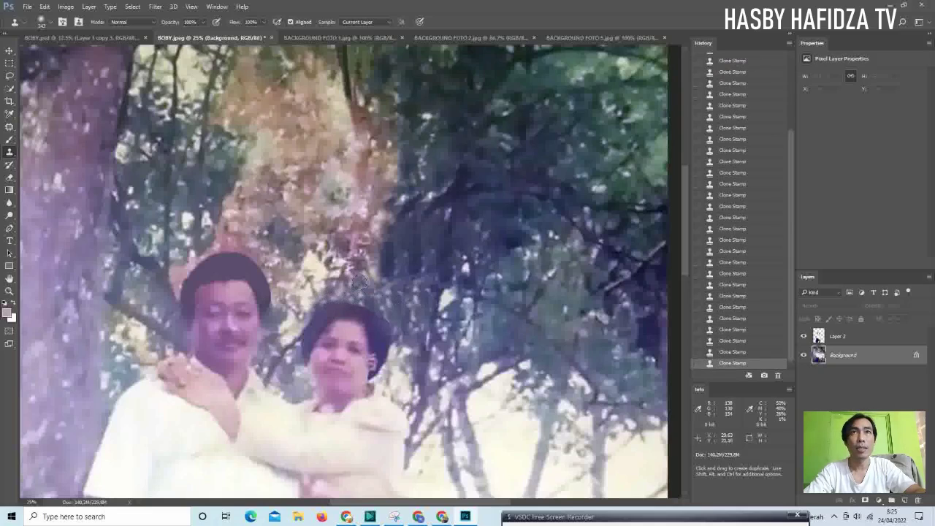
pyautogui.click(369, 270)
pyautogui.click(376, 261)
pyautogui.click(369, 254)
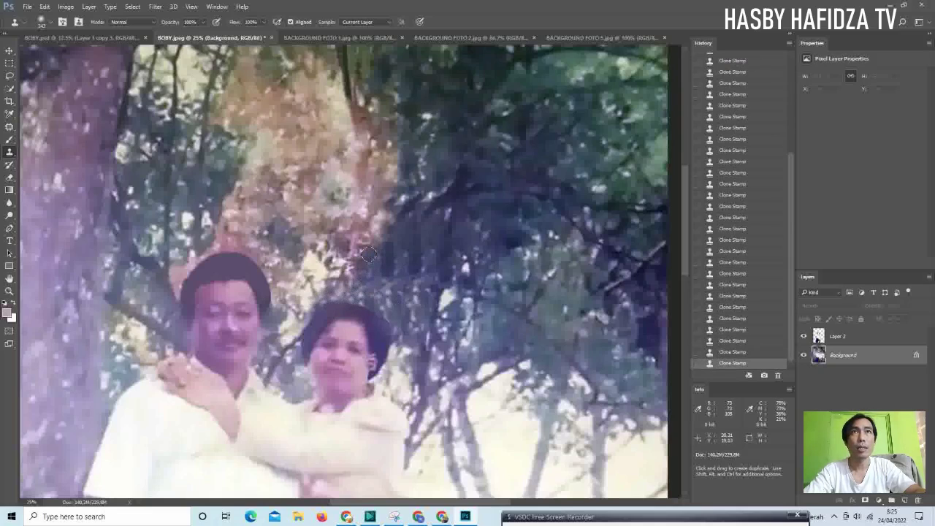
pyautogui.click(372, 246)
pyautogui.click(381, 227)
pyautogui.click(369, 223)
pyautogui.click(366, 215)
pyautogui.click(381, 190)
# Cover the tan area right of the trunk and along the tree edge with foliage
pyautogui.click(391, 159)
pyautogui.click(386, 127)
pyautogui.click(364, 164)
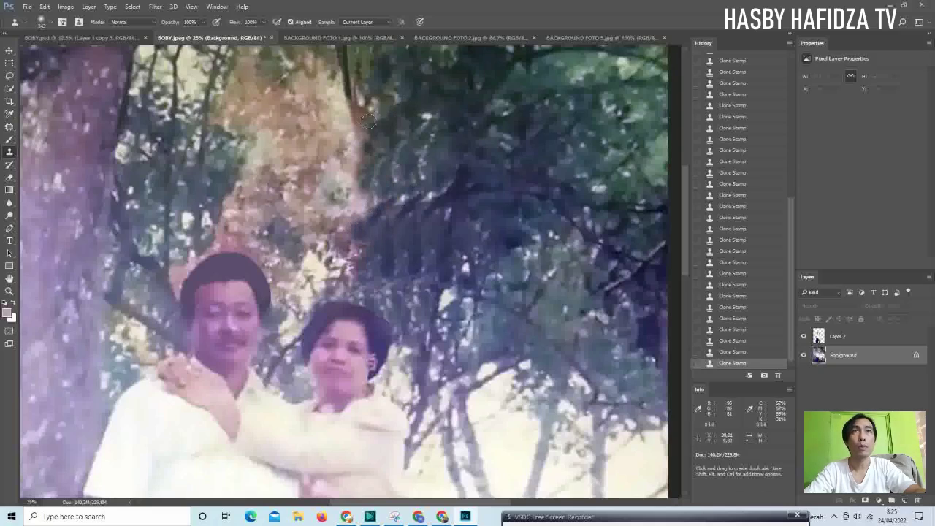
pyautogui.click(356, 80)
pyautogui.click(351, 124)
pyautogui.click(361, 160)
pyautogui.click(369, 205)
pyautogui.click(357, 252)
pyautogui.click(349, 226)
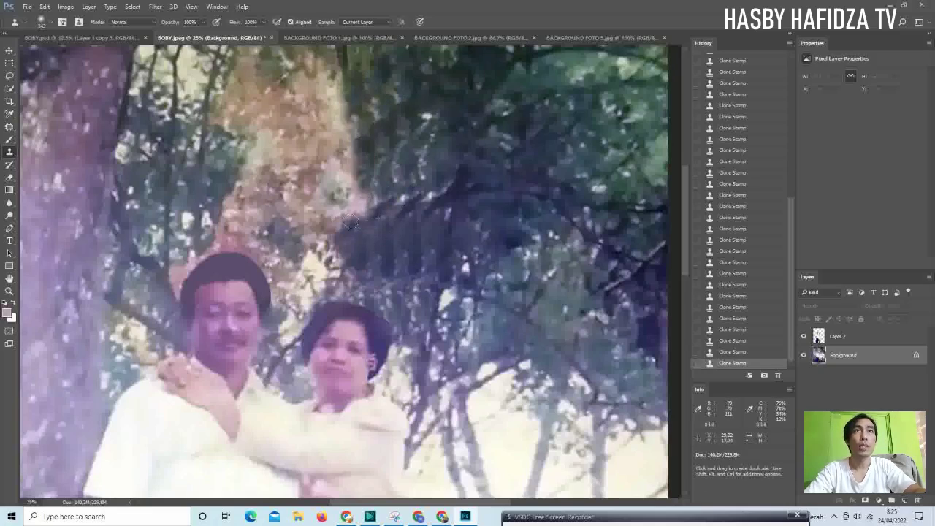
pyautogui.click(349, 272)
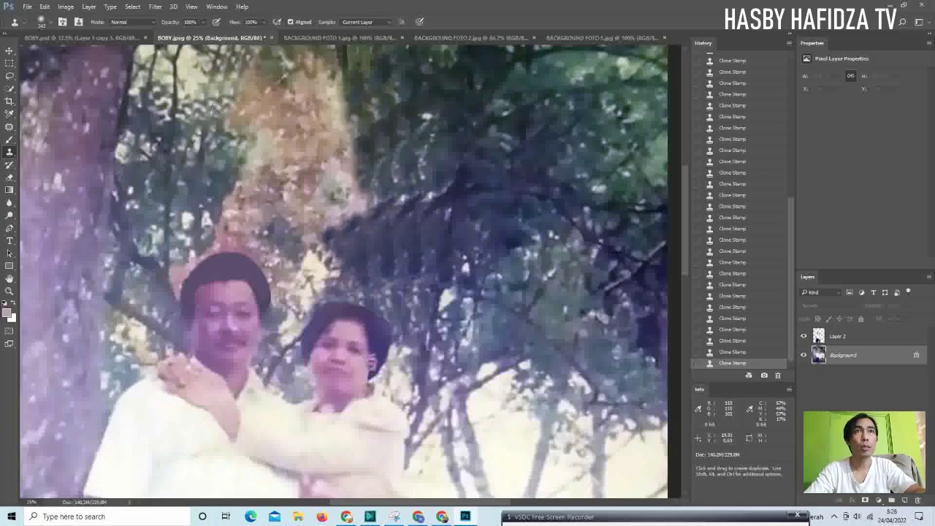
# Clone a dark trunk stroke and darken the bright tree area above the couple
pyautogui.scroll(-1, 327, 152)
pyautogui.scroll(1, 256, 123)
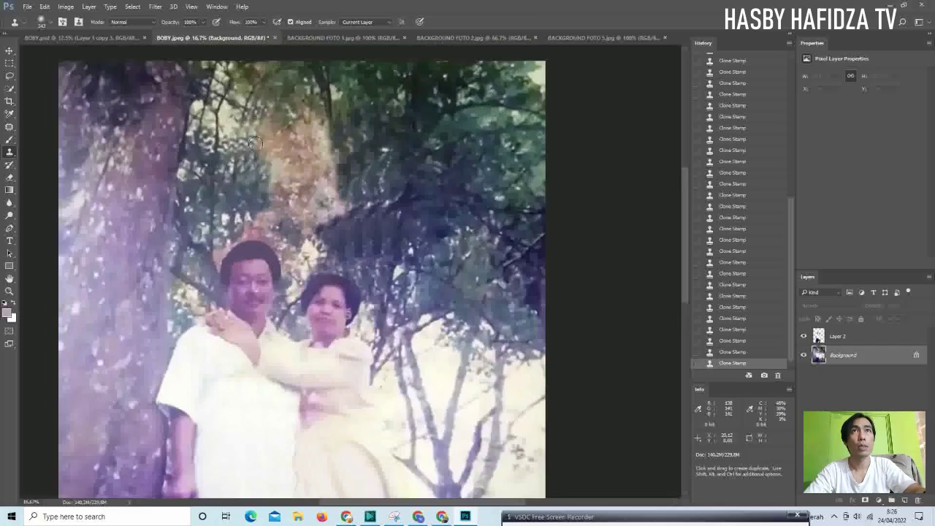
pyautogui.moveTo(327, 94); pyautogui.dragTo(340, 216)
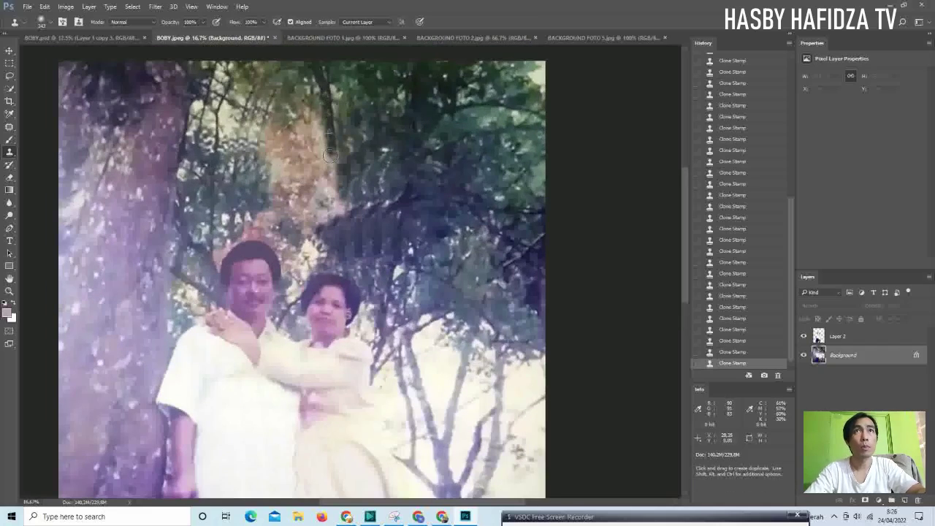
pyautogui.scroll(2, 351, 189)
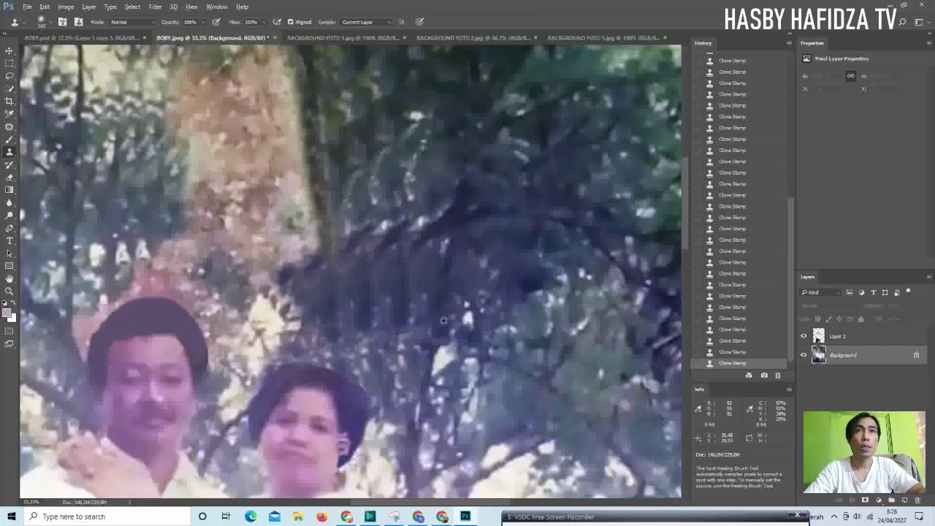
pyautogui.scroll(-2, 377, 305)
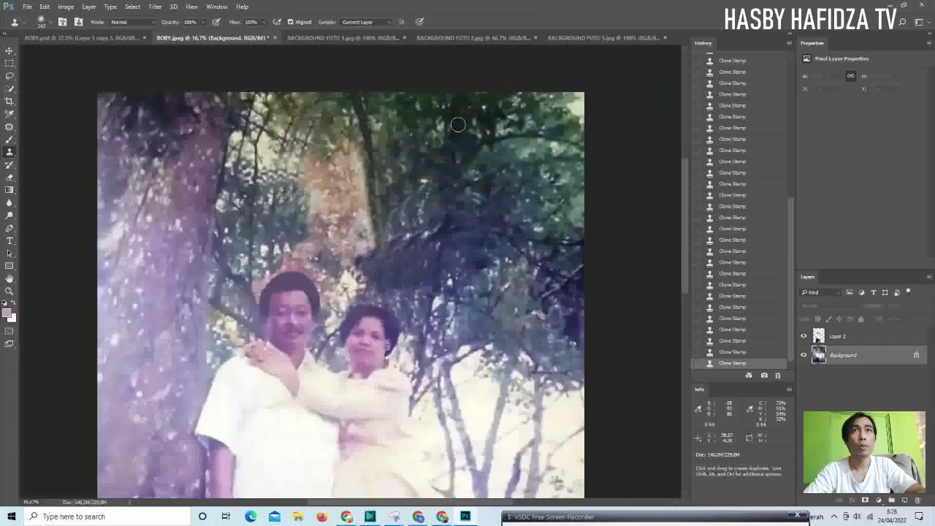
pyautogui.moveTo(386, 180); pyautogui.dragTo(381, 212)
pyautogui.moveTo(346, 138)
pyautogui.mouseDown()
pyautogui.moveTo(307, 164)
pyautogui.moveTo(290, 240)
pyautogui.moveTo(263, 288)
pyautogui.moveTo(342, 216)
pyautogui.moveTo(344, 232)
pyautogui.mouseUp()
# Darken the bright foliage to the upper right of the couple with cloned leaves
pyautogui.scroll(-1, 331, 233)
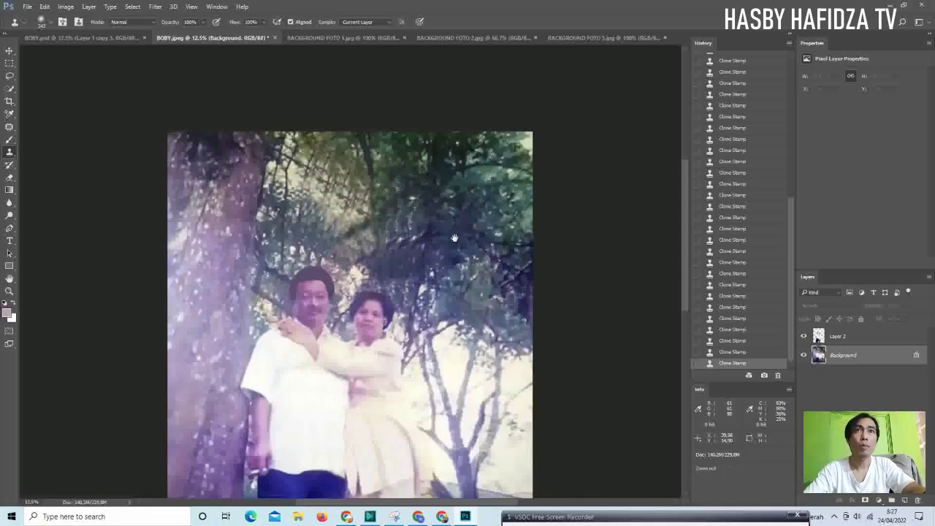
pyautogui.scroll(2, 394, 199)
pyautogui.moveTo(394, 196)
pyautogui.mouseDown()
pyautogui.moveTo(398, 241)
pyautogui.moveTo(365, 219)
pyautogui.moveTo(369, 146)
pyautogui.moveTo(308, 171)
pyautogui.mouseUp()
pyautogui.scroll(-1, 308, 171)
pyautogui.scroll(-1, 328, 197)
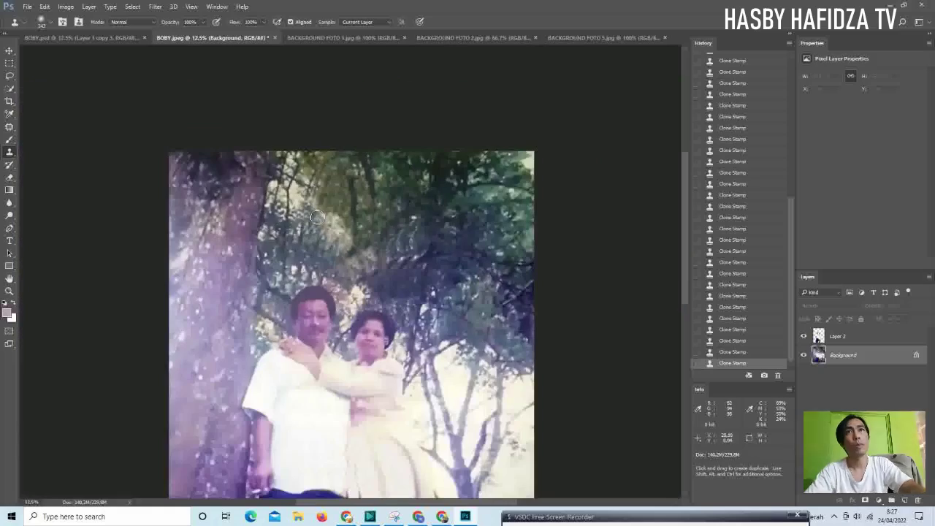
pyautogui.scroll(-1, 351, 217)
pyautogui.scroll(4, 340, 212)
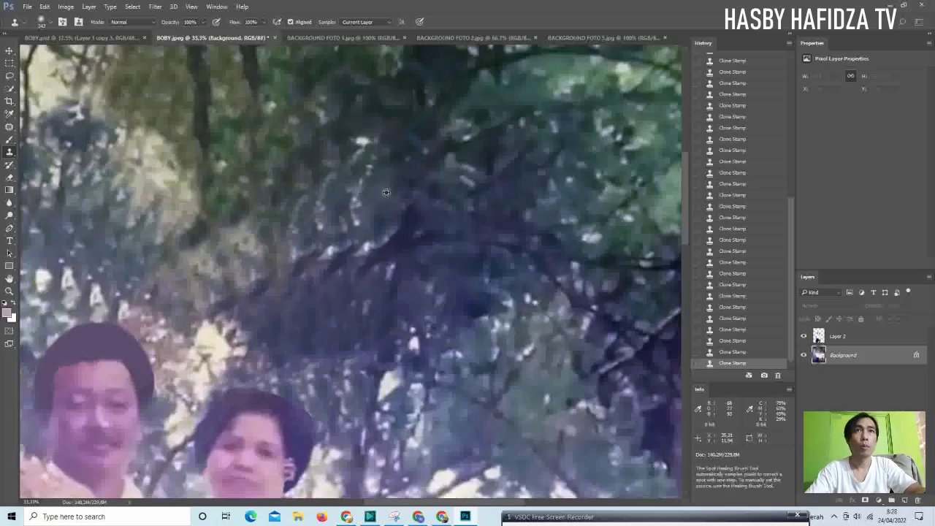
pyautogui.scroll(-3, 362, 161)
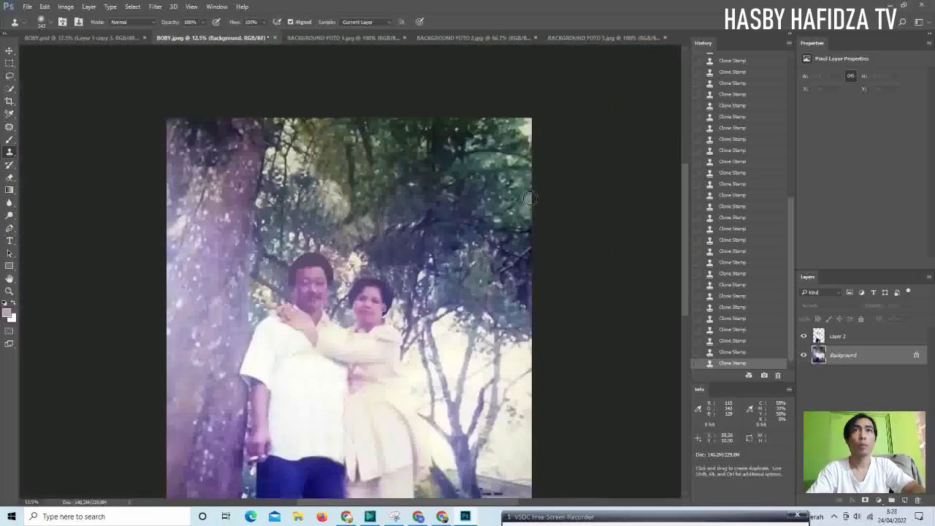
pyautogui.scroll(2, 378, 245)
pyautogui.scroll(-1, 387, 247)
pyautogui.scroll(1, 365, 227)
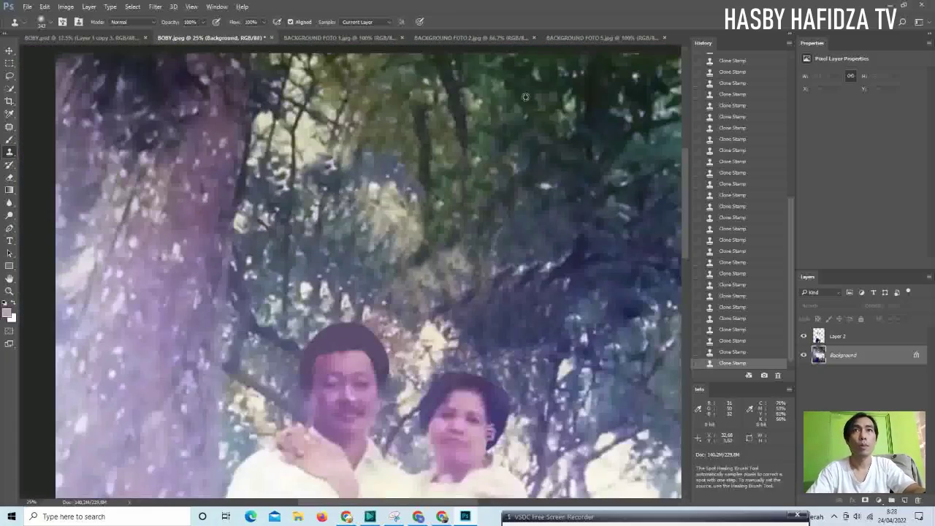
pyautogui.scroll(-1, 438, 234)
pyautogui.scroll(1, 452, 241)
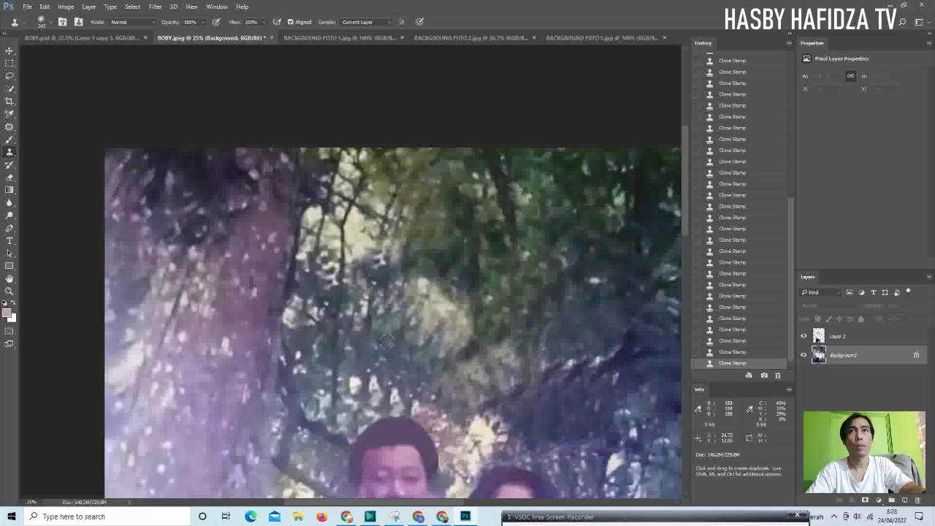
pyautogui.scroll(-1, 519, 233)
pyautogui.scroll(-2, 452, 241)
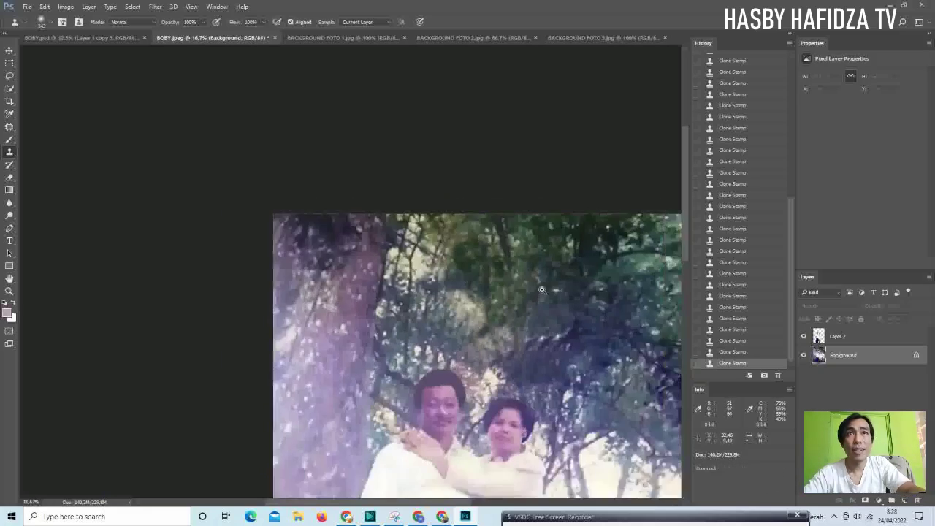
pyautogui.scroll(3, 409, 161)
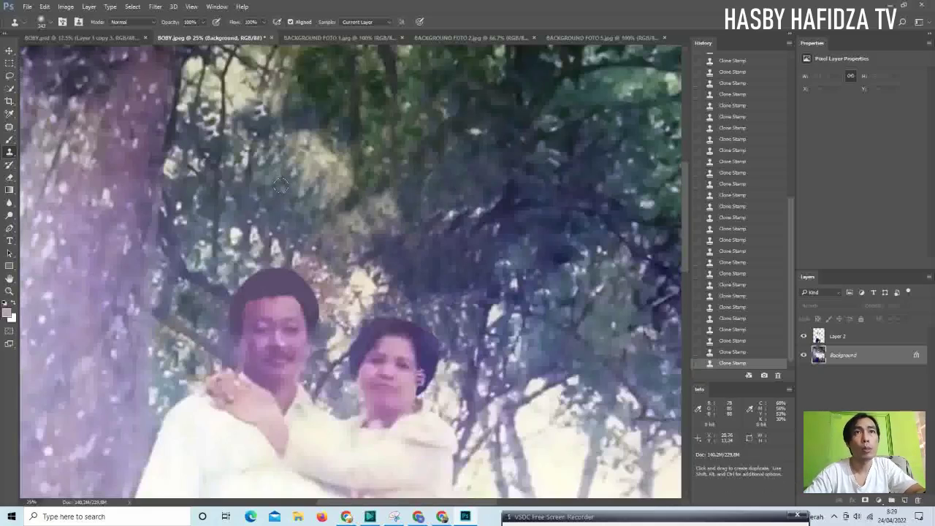
# Clone darker leaves over the pale foliage above and right of the man's head
pyautogui.moveTo(299, 173)
pyautogui.mouseDown()
pyautogui.moveTo(302, 183)
pyautogui.moveTo(330, 163)
pyautogui.mouseUp()
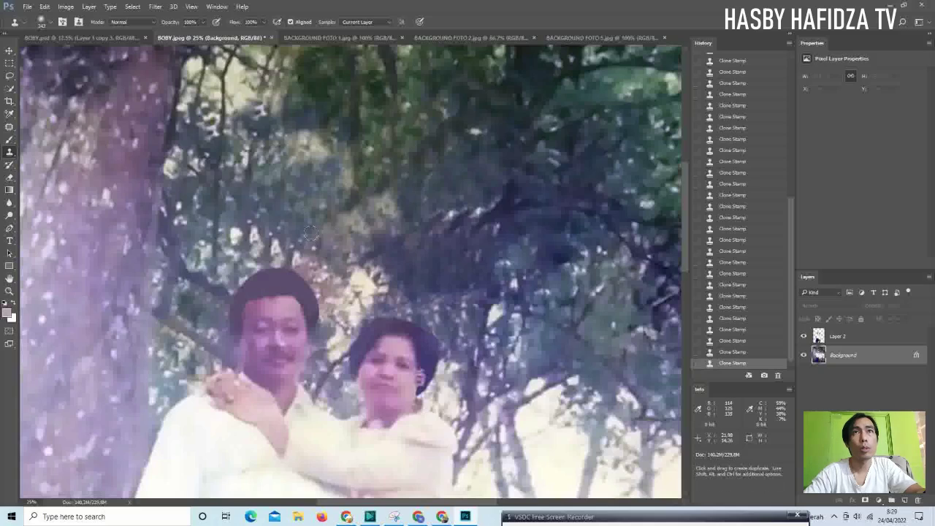
pyautogui.moveTo(305, 255)
pyautogui.mouseDown()
pyautogui.moveTo(299, 269)
pyautogui.moveTo(319, 270)
pyautogui.mouseUp()
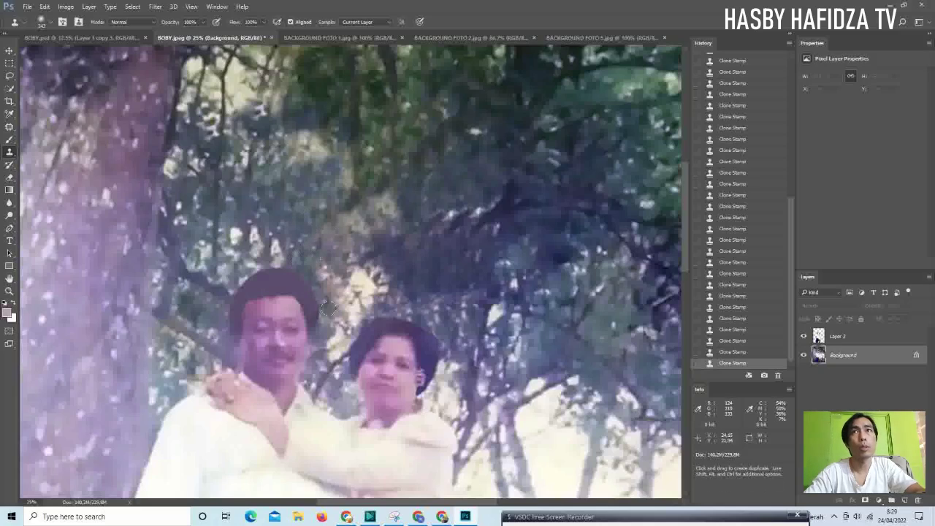
pyautogui.moveTo(331, 302); pyautogui.dragTo(347, 281)
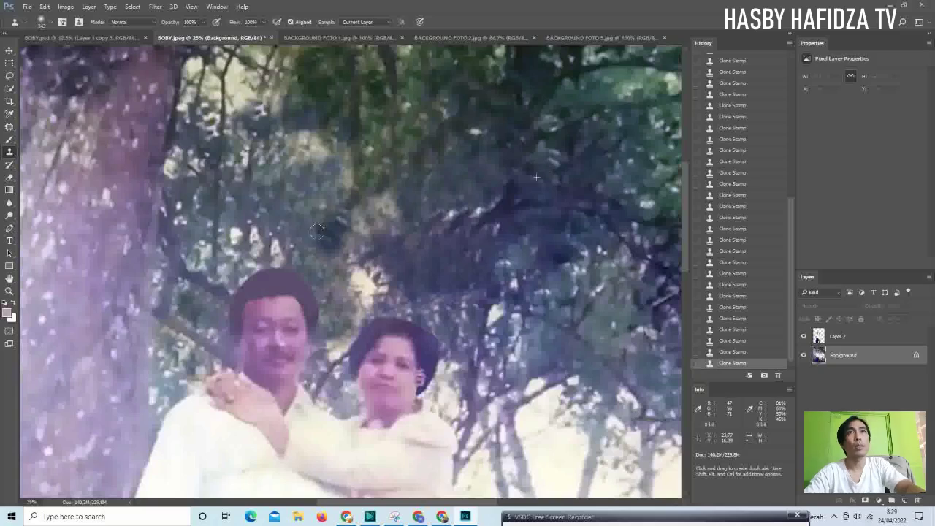
pyautogui.moveTo(294, 214); pyautogui.dragTo(316, 205)
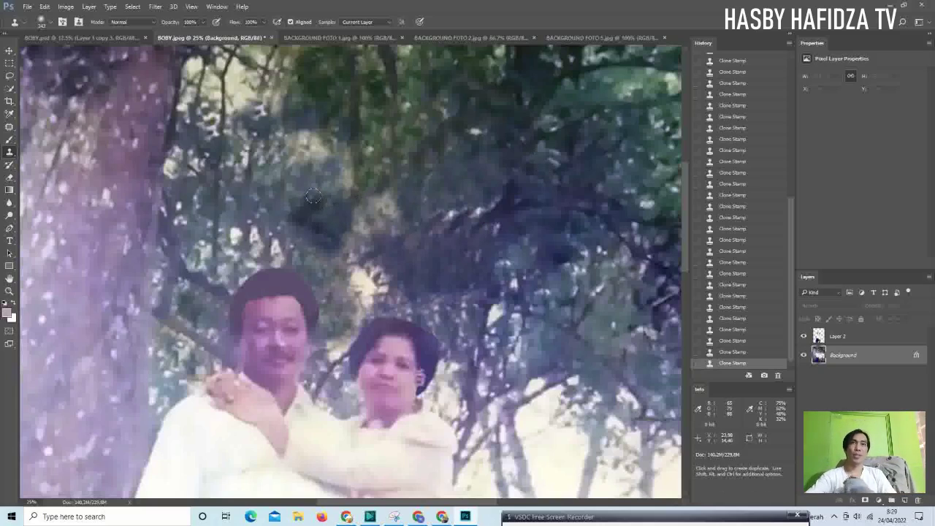
pyautogui.hotkey('ctrl', '-')
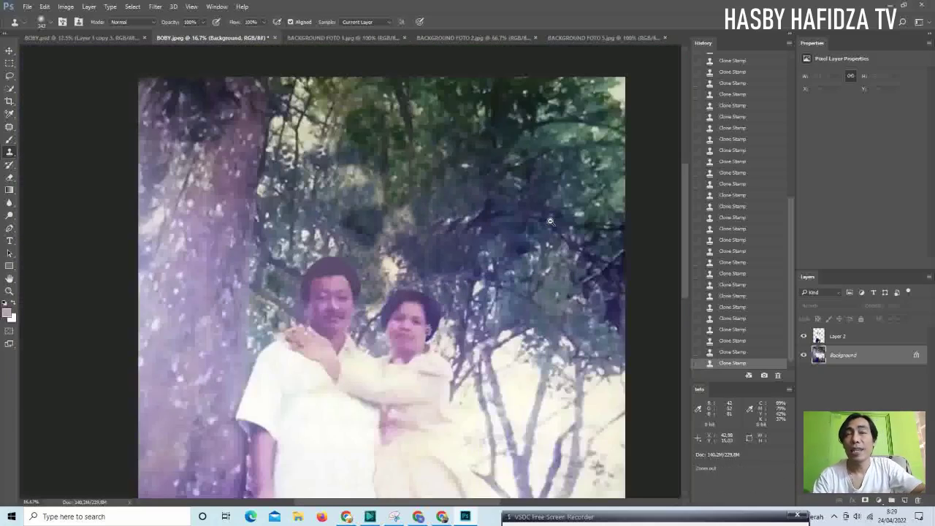
pyautogui.hotkey('ctrl', '-')
pyautogui.hotkey('ctrl', '-')
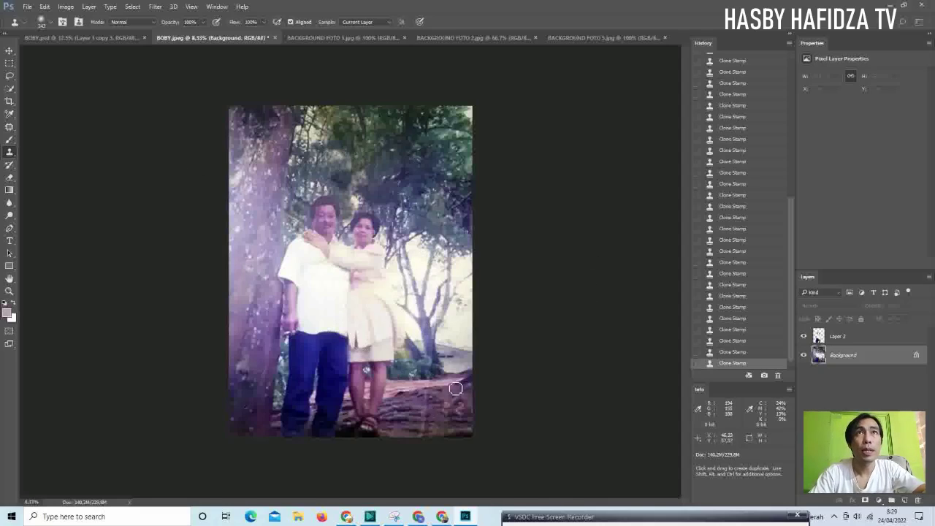
# Crop the photo tighter by lowering the top edge and trimming both sides
pyautogui.click(10, 102)
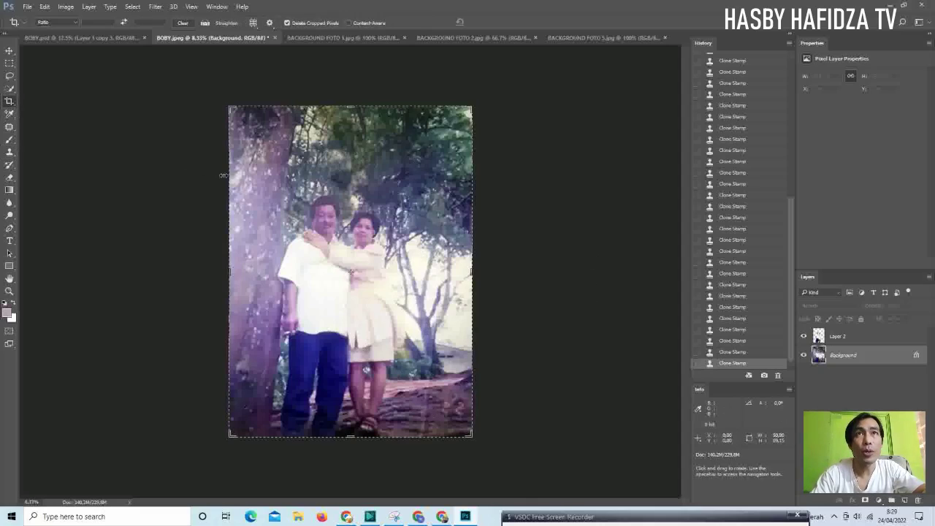
pyautogui.moveTo(354, 108); pyautogui.dragTo(358, 141)
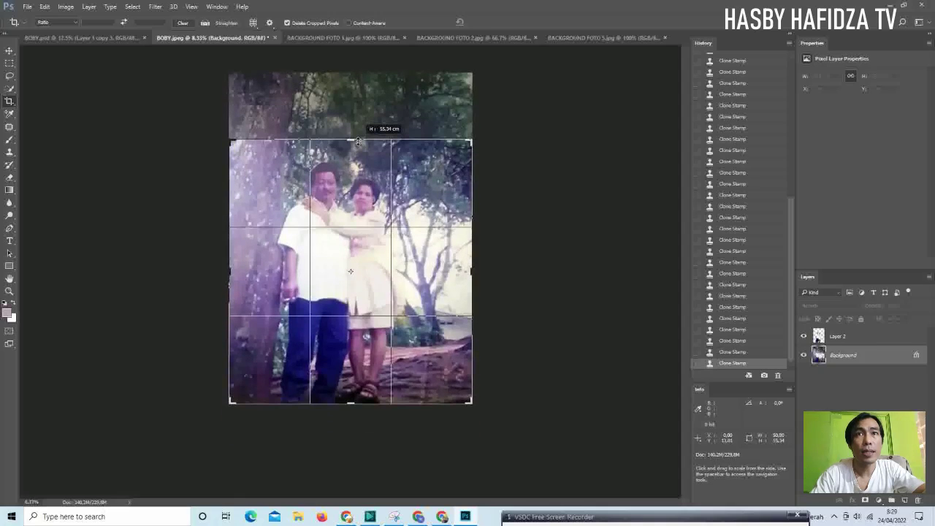
pyautogui.moveTo(358, 141); pyautogui.dragTo(358, 140)
pyautogui.moveTo(469, 272); pyautogui.dragTo(443, 273)
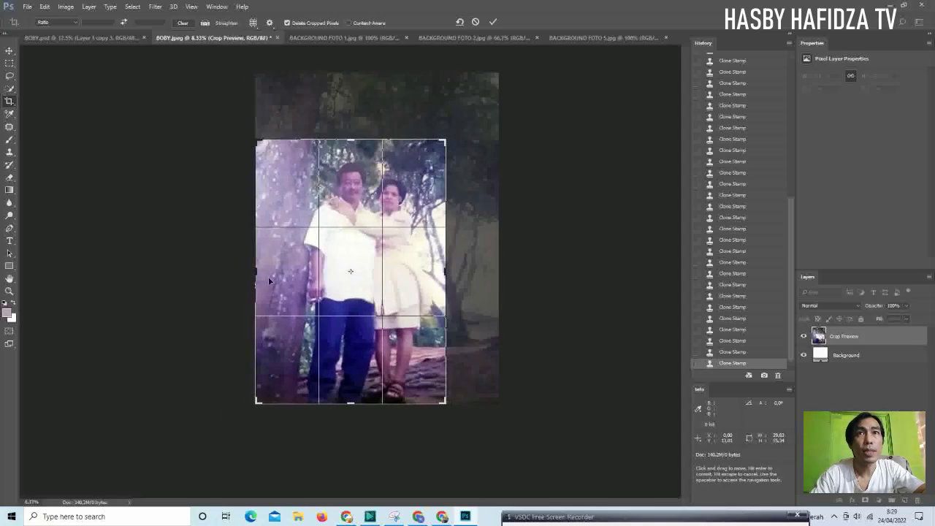
pyautogui.moveTo(257, 274); pyautogui.dragTo(262, 274)
pyautogui.moveTo(437, 271); pyautogui.dragTo(439, 272)
pyautogui.press('Return')
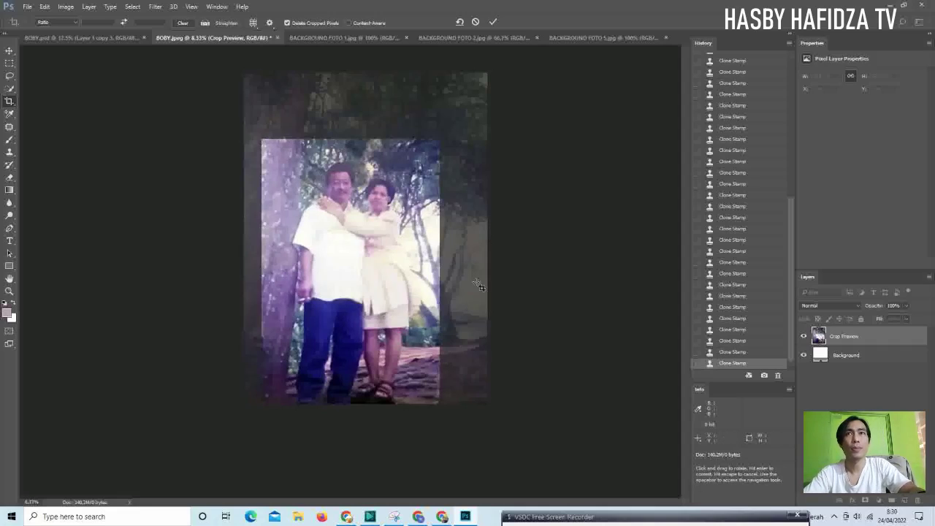
pyautogui.click(397, 194)
# Zoom in on the man's hair to about 66.7% so it fills the view
pyautogui.click(397, 193)
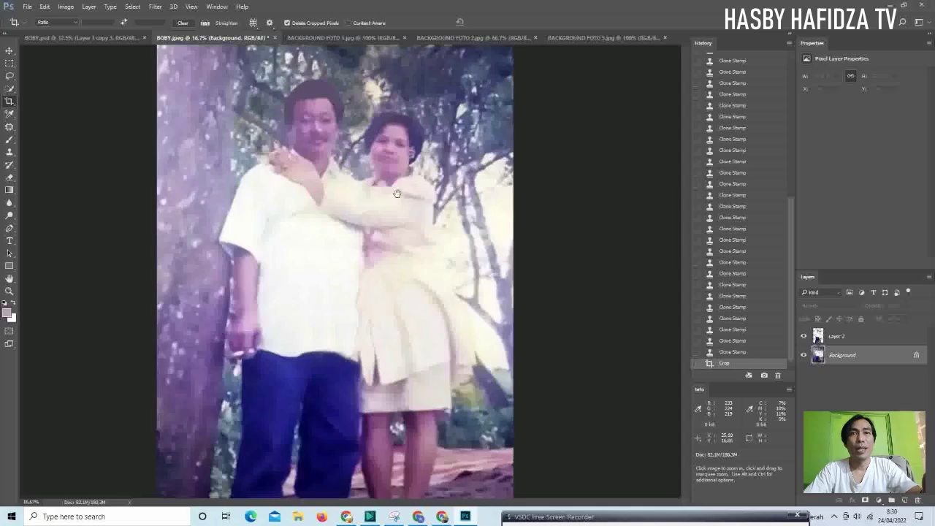
pyautogui.keyDown('alt'); pyautogui.click(401, 205); pyautogui.keyUp('alt')
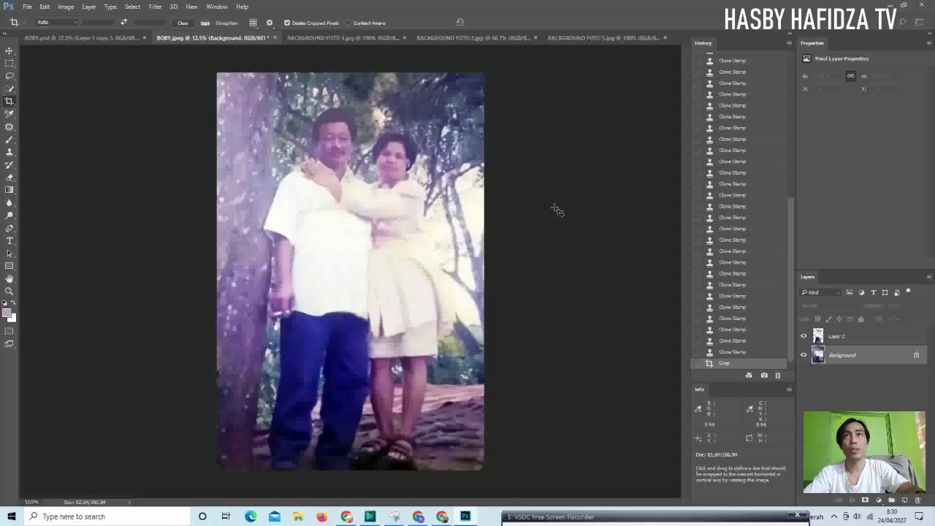
pyautogui.click(346, 121)
pyautogui.click(346, 121)
pyautogui.click(327, 107)
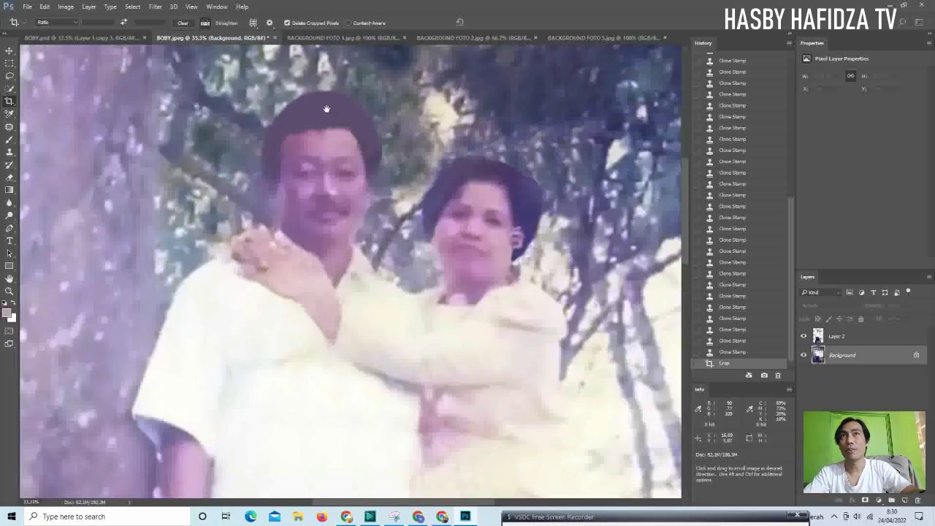
pyautogui.click(325, 102)
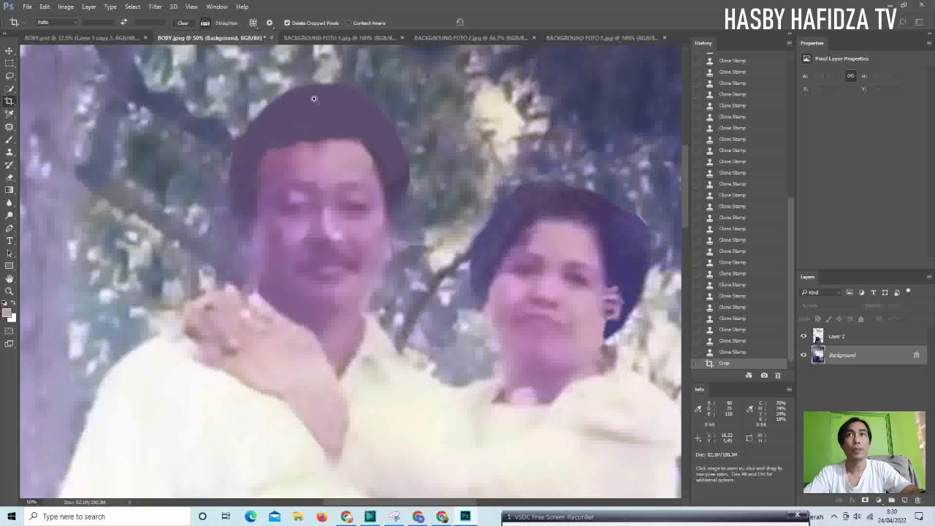
pyautogui.click(316, 100)
pyautogui.press('ctrl')
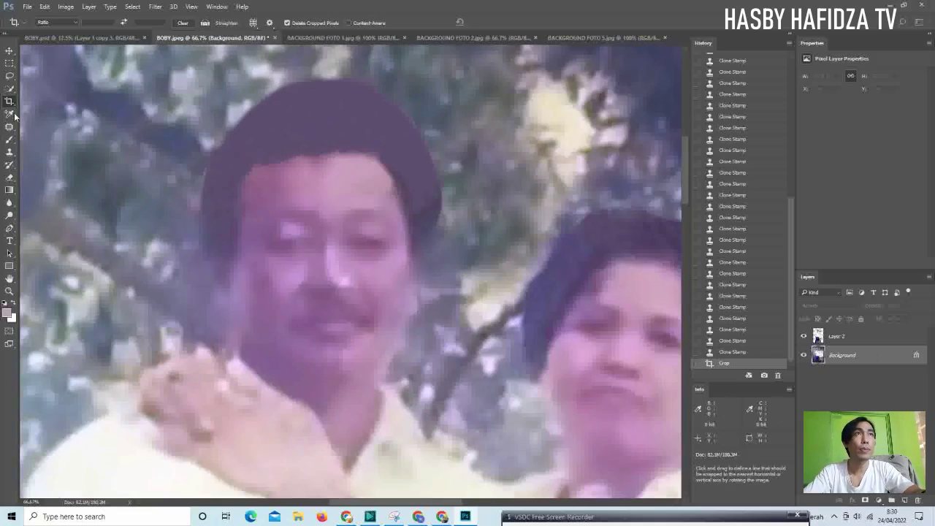
# Choose the Polygonal Lasso, make Layer 2 active and hide the Background layer
pyautogui.click(9, 76)
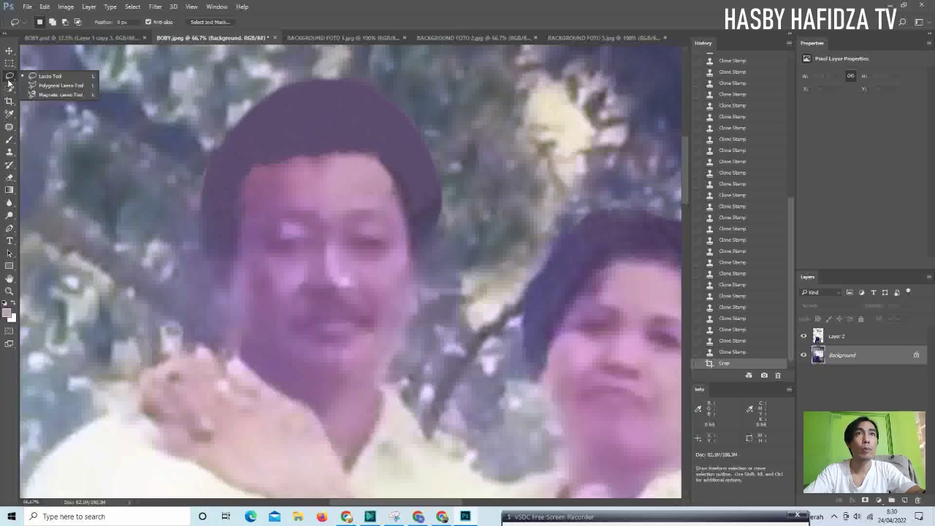
pyautogui.click(36, 85)
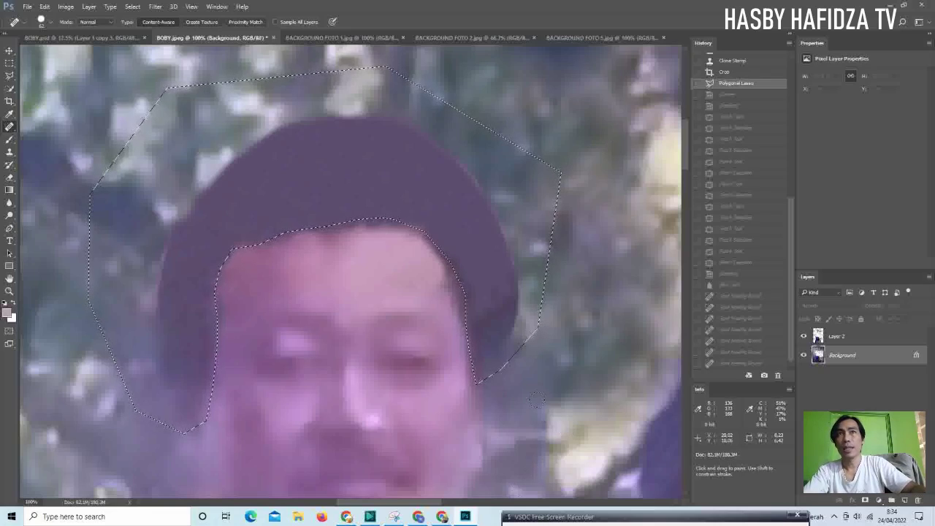
pyautogui.scroll(-1, 457, 320)
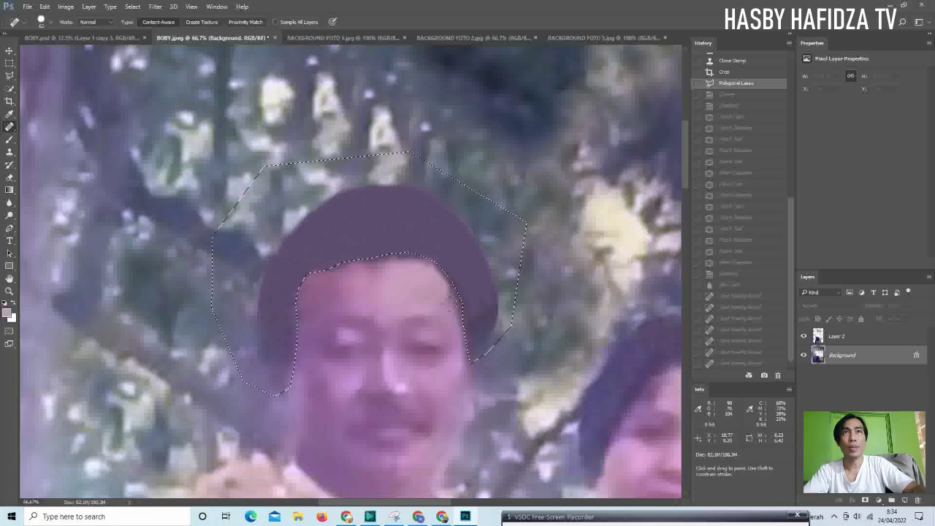
pyautogui.click(844, 338)
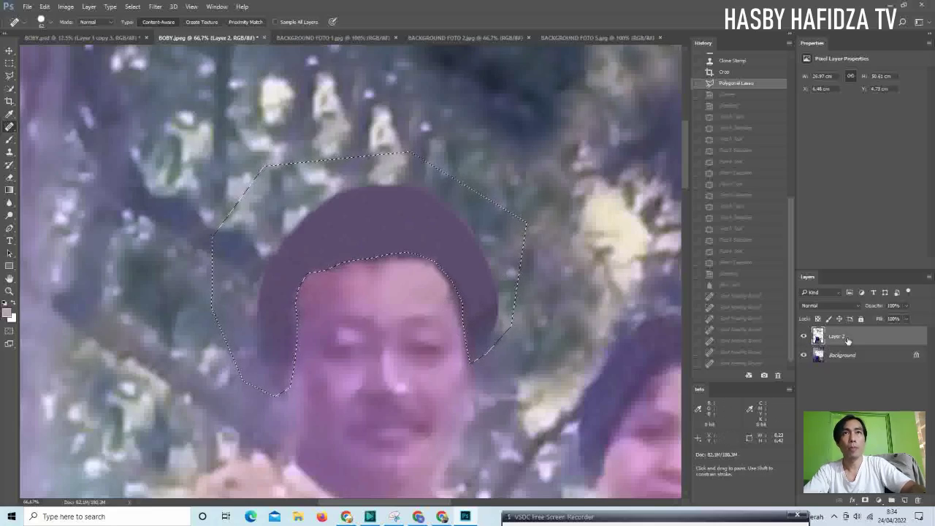
pyautogui.click(803, 355)
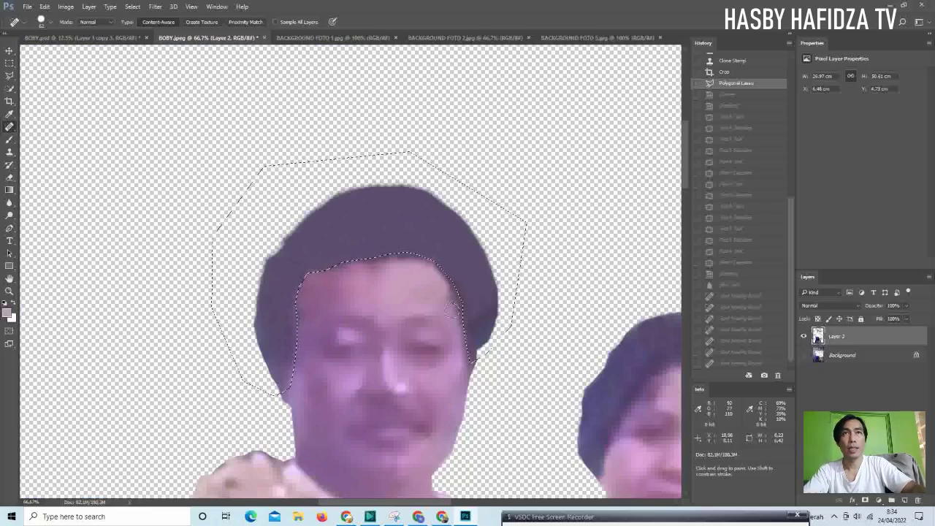
# Copy the hair selection onto new Layer 3, nudge it, and reselect Layer 2
pyautogui.scroll(1, 365, 286)
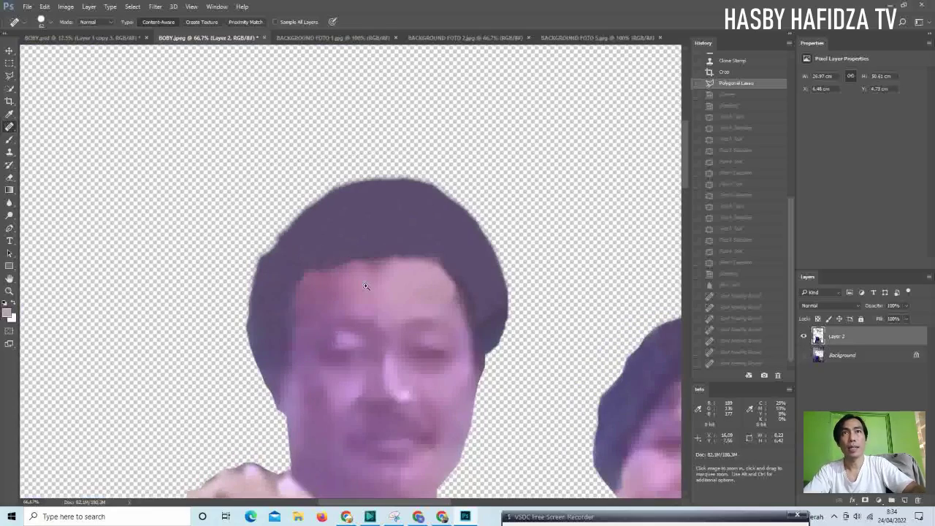
pyautogui.scroll(1, 365, 286)
pyautogui.scroll(2, 365, 289)
pyautogui.scroll(-2, 366, 302)
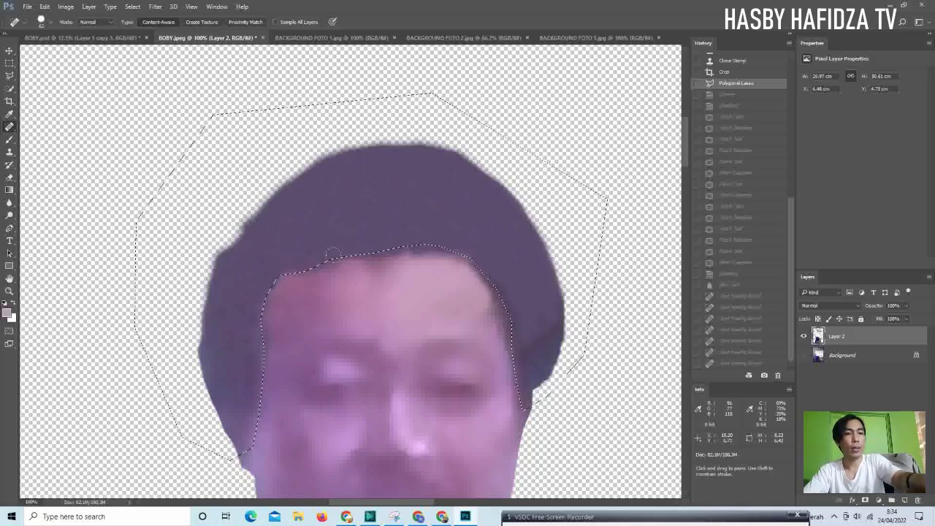
pyautogui.moveTo(486, 310)
pyautogui.mouseDown()
pyautogui.moveTo(191, 229)
pyautogui.moveTo(453, 265)
pyautogui.mouseUp()
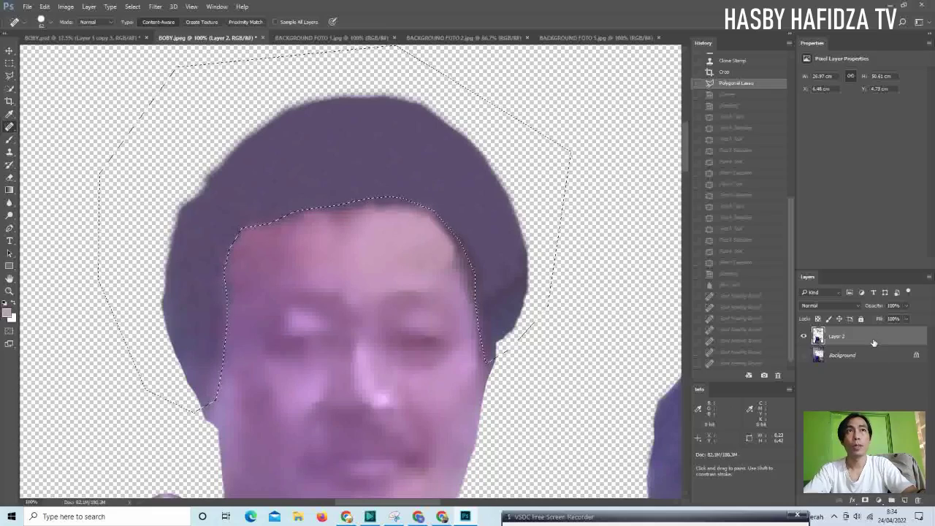
pyautogui.hotkey('ctrl', 'c')
pyautogui.hotkey('ctrl', 'v')
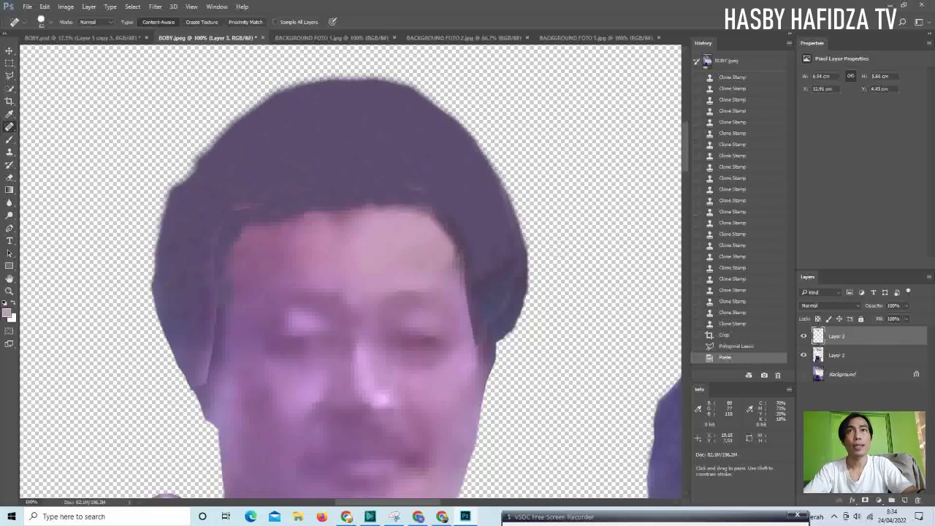
pyautogui.click(8, 51)
pyautogui.moveTo(249, 163); pyautogui.dragTo(254, 179)
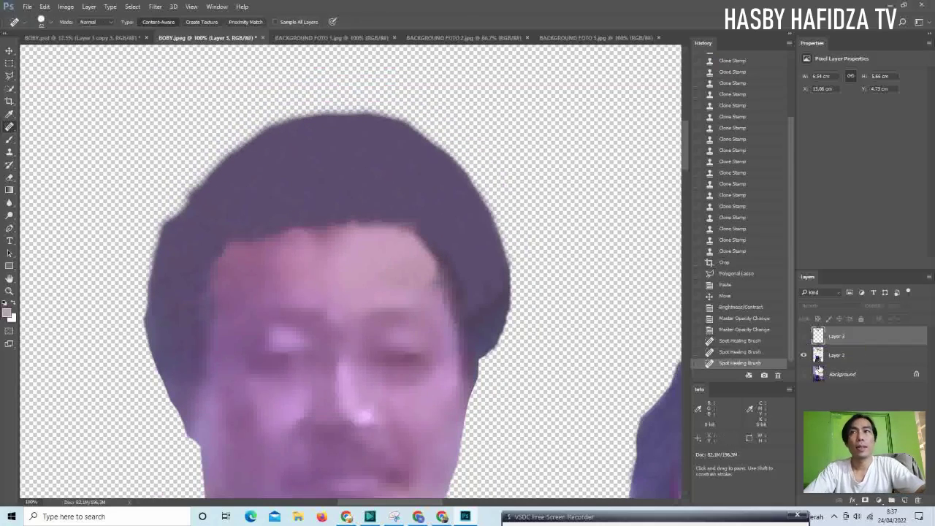
pyautogui.click(845, 355)
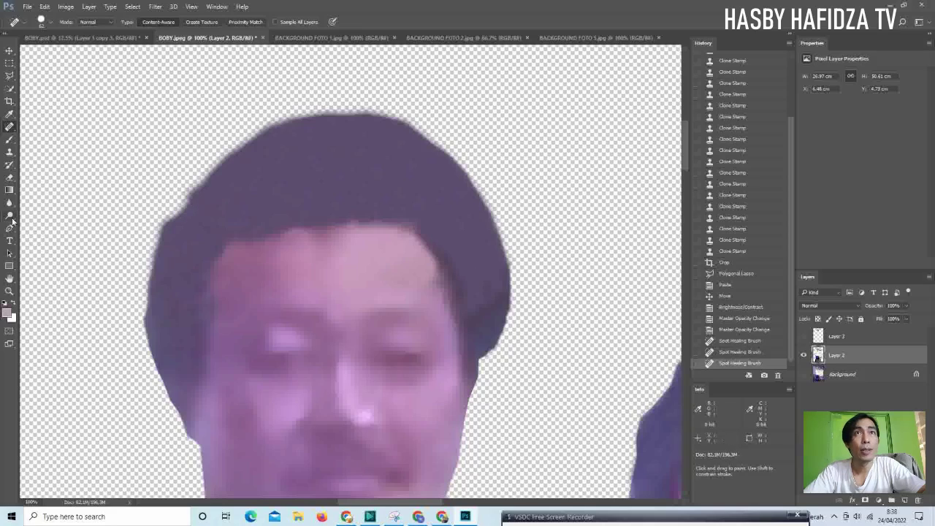
pyautogui.click(9, 216)
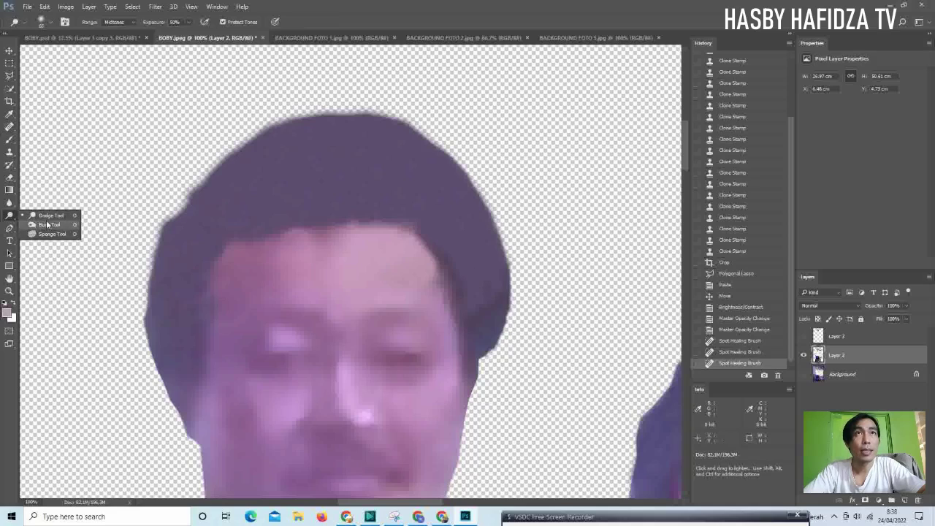
# Burn the top, crown and both sides of the man's hair darker
pyautogui.click(47, 224)
pyautogui.moveTo(306, 182)
pyautogui.mouseDown()
pyautogui.moveTo(347, 186)
pyautogui.moveTo(263, 146)
pyautogui.moveTo(284, 183)
pyautogui.moveTo(217, 202)
pyautogui.moveTo(171, 272)
pyautogui.moveTo(168, 369)
pyautogui.moveTo(175, 293)
pyautogui.mouseUp()
pyautogui.moveTo(306, 131)
pyautogui.mouseDown()
pyautogui.moveTo(469, 288)
pyautogui.moveTo(472, 253)
pyautogui.moveTo(278, 190)
pyautogui.moveTo(153, 285)
pyautogui.moveTo(187, 340)
pyautogui.moveTo(186, 365)
pyautogui.mouseUp()
pyautogui.moveTo(292, 205)
pyautogui.mouseDown()
pyautogui.moveTo(394, 153)
pyautogui.moveTo(341, 199)
pyautogui.moveTo(485, 251)
pyautogui.moveTo(467, 387)
pyautogui.mouseUp()
pyautogui.moveTo(187, 431)
pyautogui.mouseDown()
pyautogui.moveTo(180, 240)
pyautogui.moveTo(286, 212)
pyautogui.moveTo(390, 146)
pyautogui.mouseUp()
pyautogui.scroll(-3, 563, 288)
pyautogui.scroll(3, 451, 260)
# Burn the woman's hair darker with several Midtones strokes at 50% exposure
pyautogui.moveTo(451, 261)
pyautogui.mouseDown()
pyautogui.moveTo(374, 355)
pyautogui.moveTo(434, 274)
pyautogui.moveTo(511, 209)
pyautogui.moveTo(444, 285)
pyautogui.moveTo(556, 205)
pyautogui.moveTo(570, 233)
pyautogui.mouseUp()
pyautogui.scroll(-3, 435, 241)
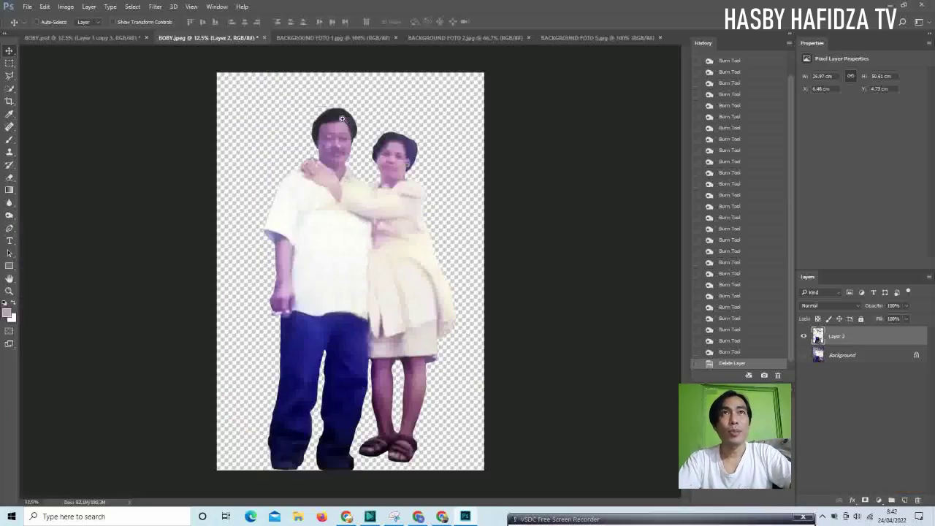
pyautogui.scroll(1, 351, 154)
pyautogui.scroll(1, 342, 119)
pyautogui.scroll(1, 347, 120)
pyautogui.scroll(1, 355, 123)
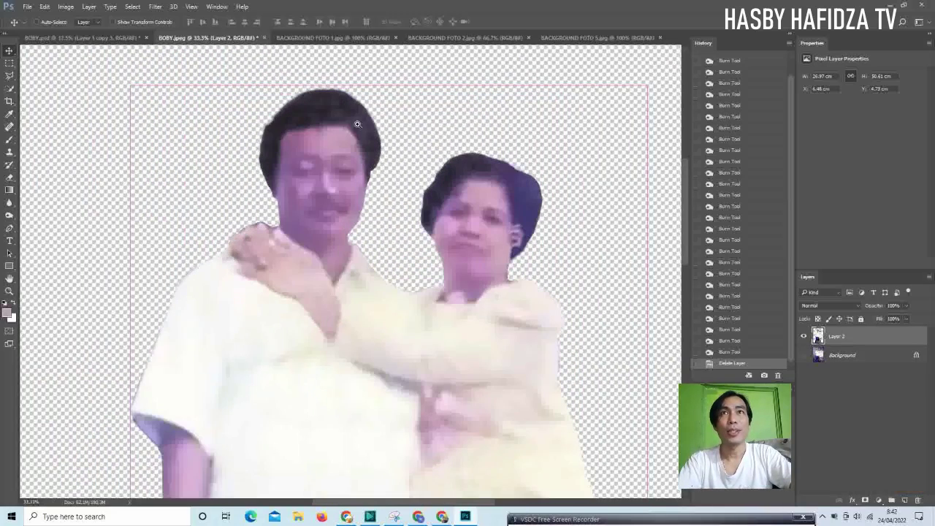
pyautogui.scroll(1, 478, 175)
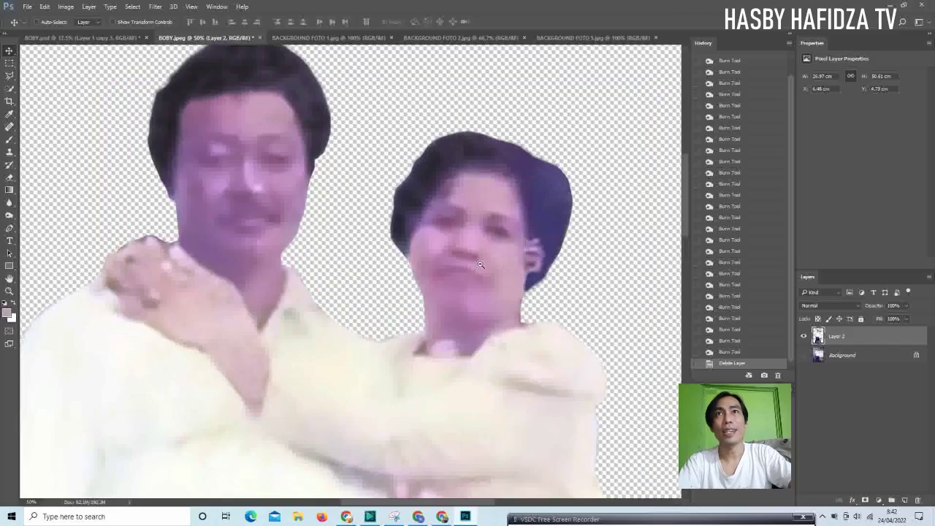
pyautogui.scroll(1, 566, 197)
pyautogui.scroll(1, 565, 198)
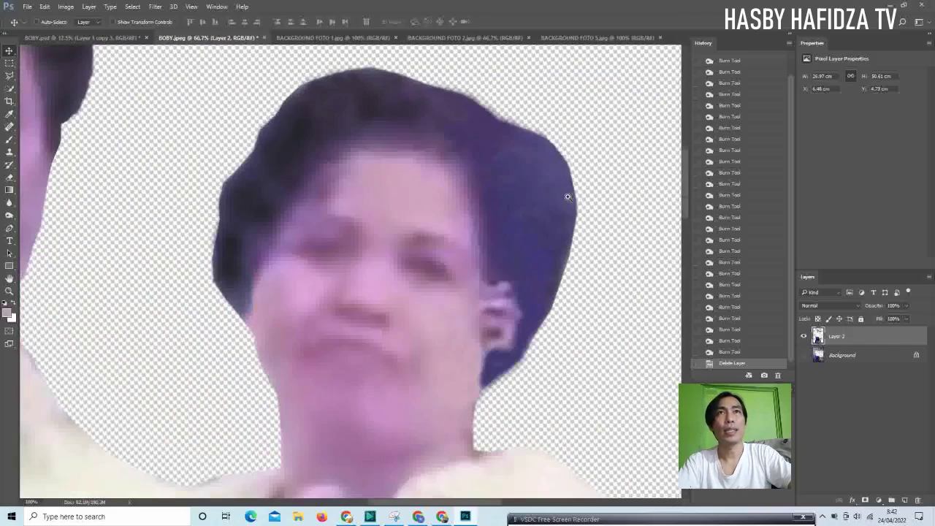
pyautogui.moveTo(564, 201); pyautogui.dragTo(504, 199)
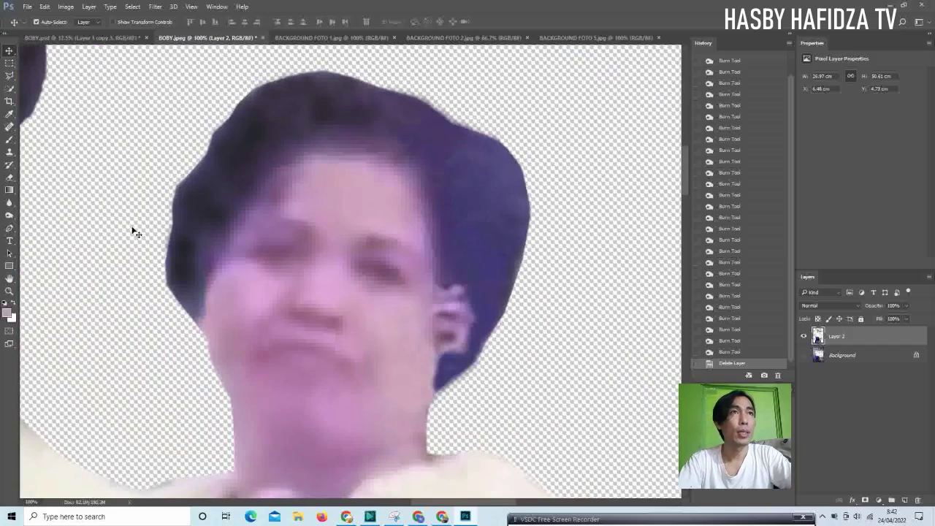
pyautogui.click(9, 216)
pyautogui.moveTo(446, 167)
pyautogui.mouseDown()
pyautogui.moveTo(457, 163)
pyautogui.moveTo(437, 154)
pyautogui.moveTo(446, 197)
pyautogui.moveTo(486, 176)
pyautogui.moveTo(428, 146)
pyautogui.moveTo(467, 154)
pyautogui.mouseUp()
pyautogui.moveTo(406, 117); pyautogui.dragTo(393, 107)
pyautogui.moveTo(443, 130); pyautogui.dragTo(458, 139)
pyautogui.moveTo(467, 143)
pyautogui.mouseDown()
pyautogui.moveTo(503, 168)
pyautogui.moveTo(453, 225)
pyautogui.moveTo(471, 217)
pyautogui.moveTo(467, 168)
pyautogui.moveTo(491, 236)
pyautogui.moveTo(489, 314)
pyautogui.moveTo(459, 234)
pyautogui.moveTo(461, 244)
pyautogui.mouseUp()
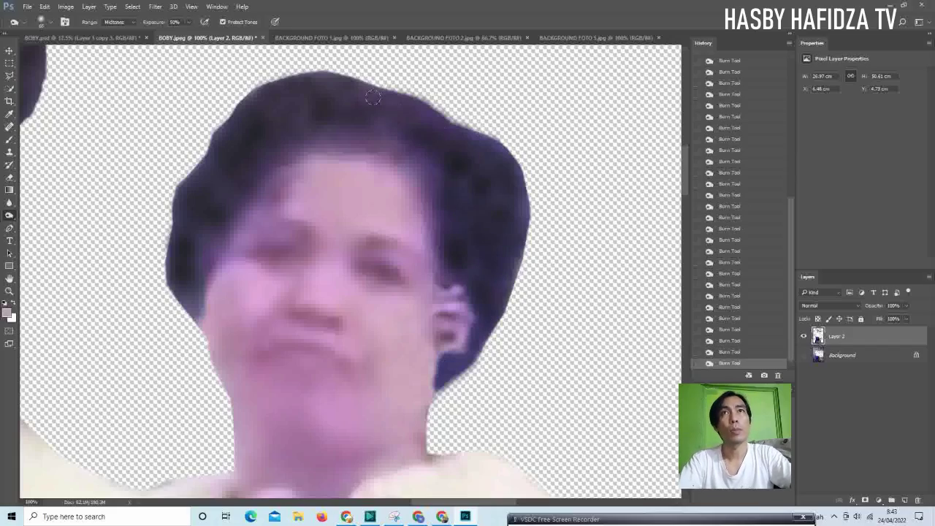
pyautogui.scroll(-3, 446, 246)
pyautogui.scroll(-2, 468, 248)
pyautogui.scroll(3, 511, 255)
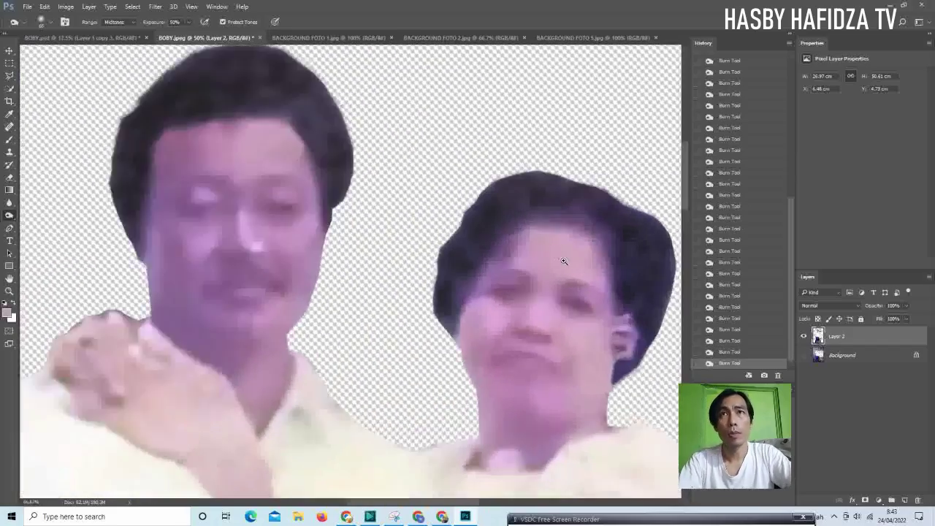
pyautogui.scroll(2, 563, 260)
pyautogui.scroll(-4, 564, 260)
pyautogui.scroll(-2, 438, 241)
pyautogui.scroll(1, 384, 222)
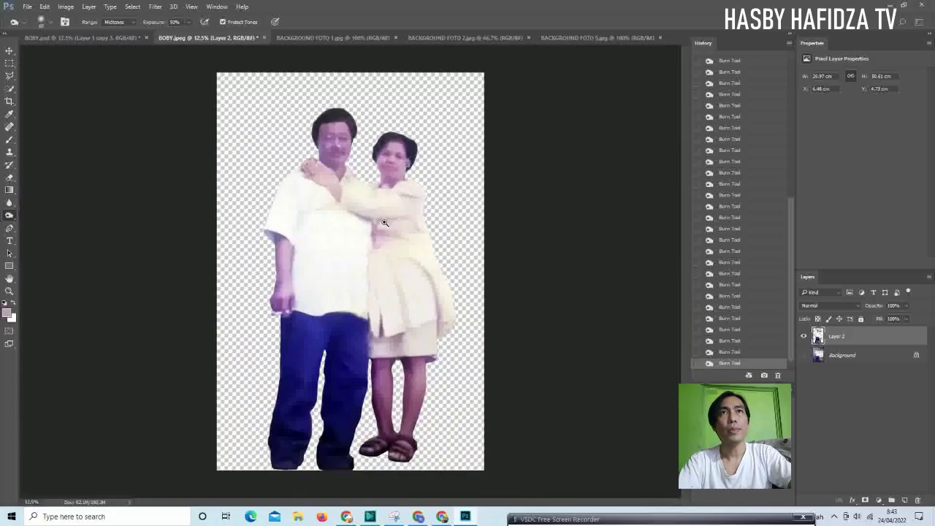
pyautogui.scroll(1, 384, 222)
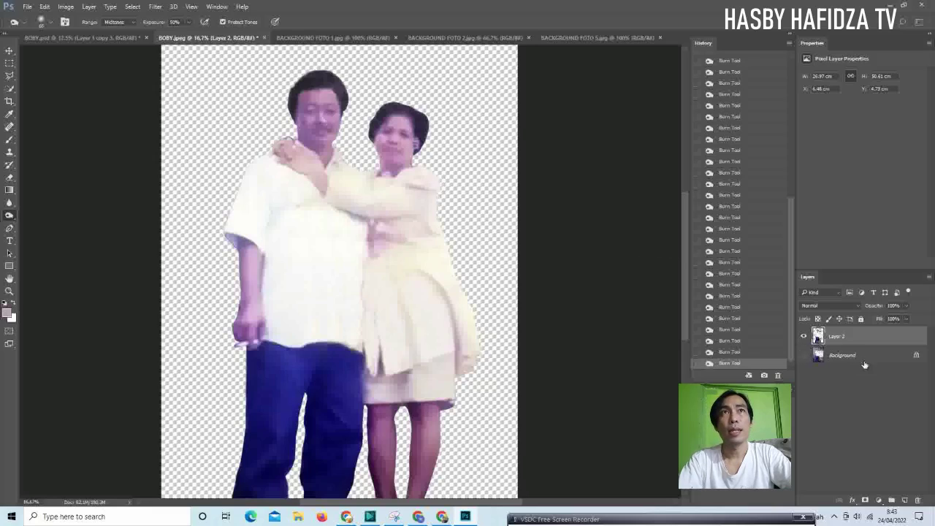
# Show the Background layer again and zoom to check the couple against the trees
pyautogui.click(804, 355)
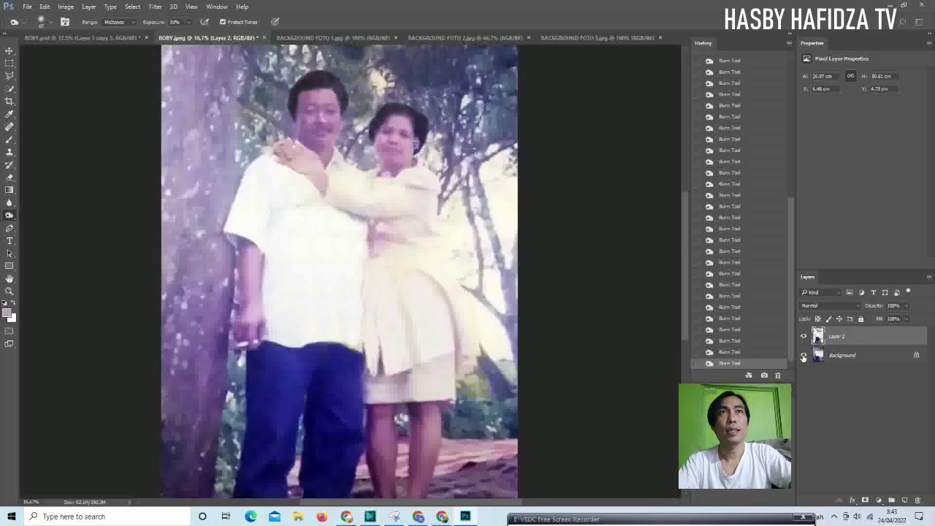
pyautogui.keyDown('alt'); pyautogui.click(374, 205); pyautogui.keyUp('alt')
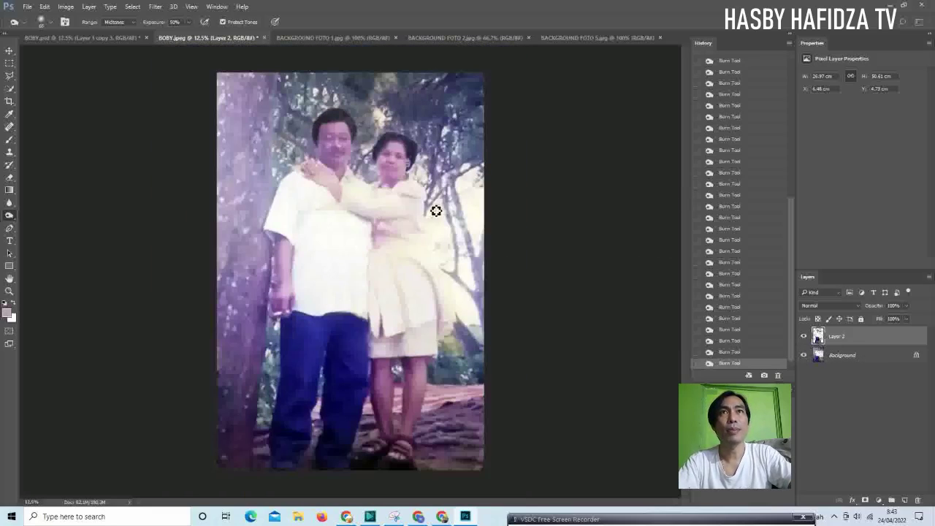
pyautogui.keyDown('ctrl'); pyautogui.click(406, 113); pyautogui.keyUp('ctrl')
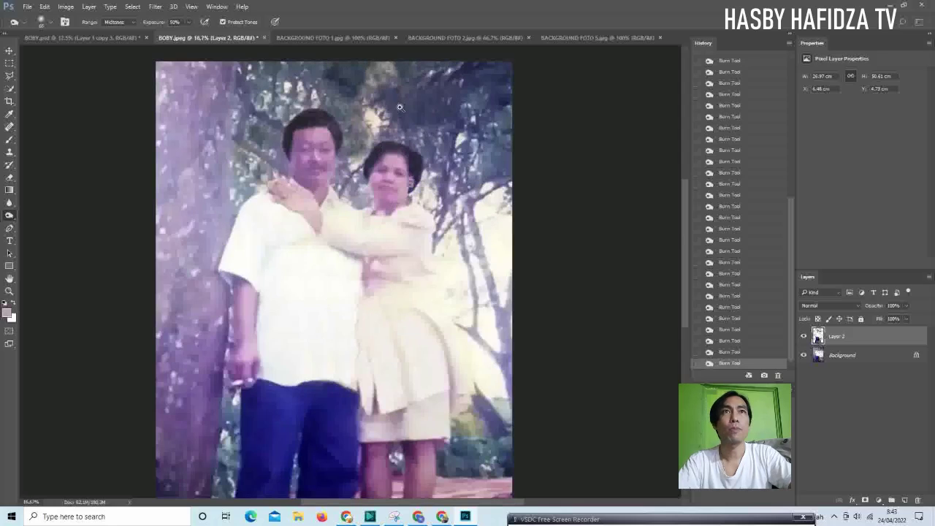
pyautogui.keyDown('alt'); pyautogui.click(339, 133); pyautogui.keyUp('alt')
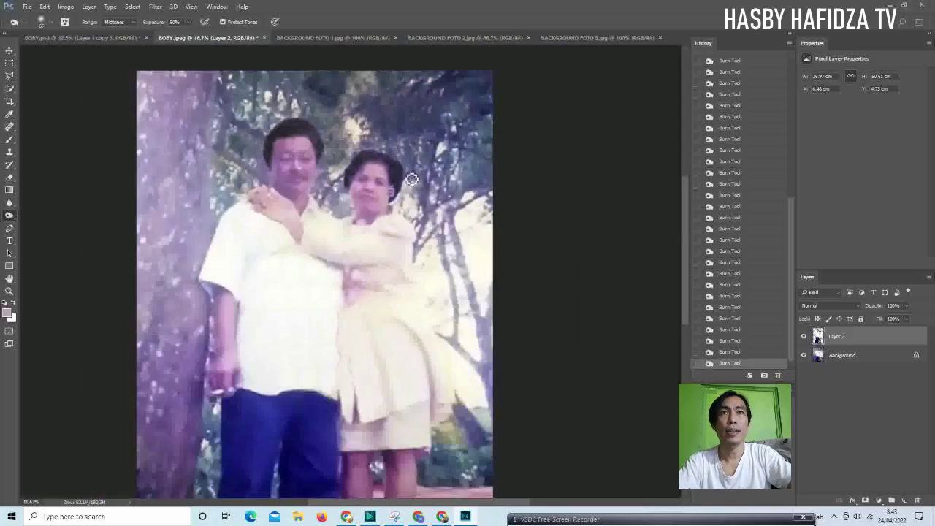
pyautogui.keyDown('alt'); pyautogui.click(387, 364); pyautogui.keyUp('alt')
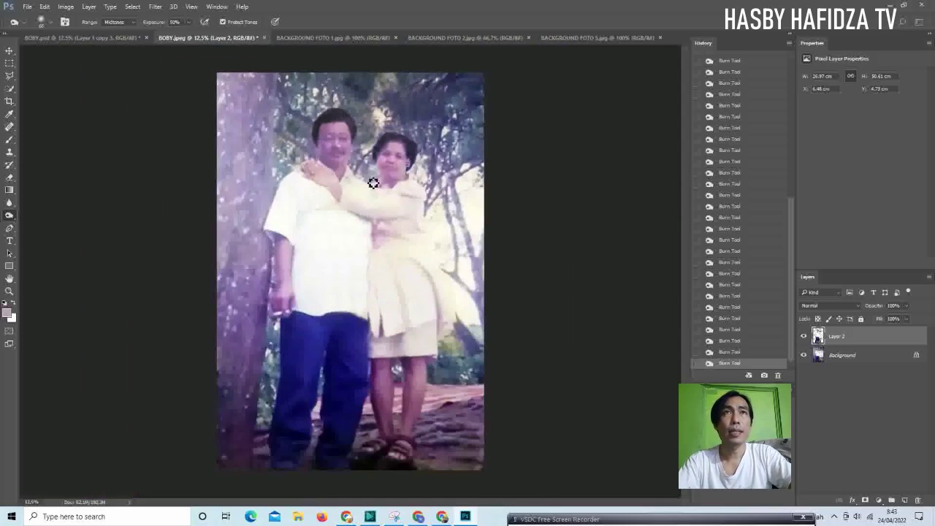
pyautogui.keyDown('ctrl'); pyautogui.click(321, 115); pyautogui.keyUp('ctrl')
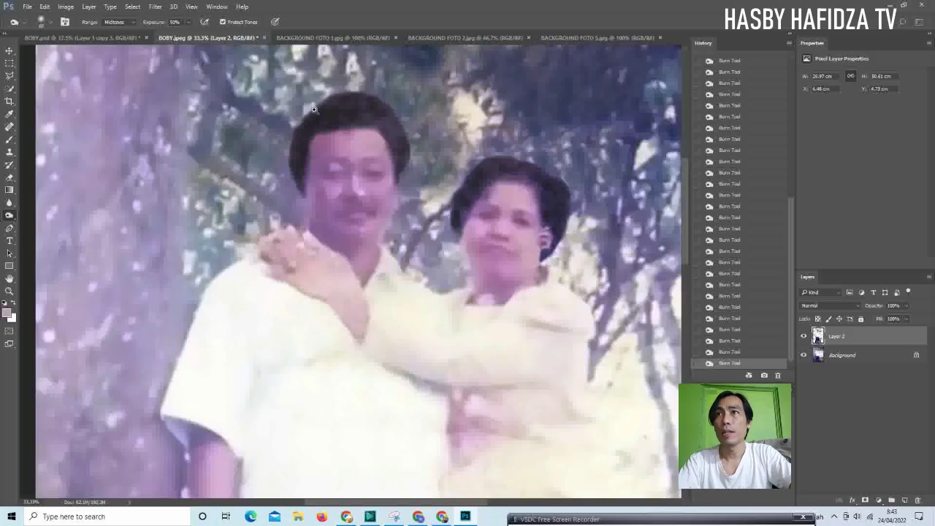
pyautogui.click(928, 278)
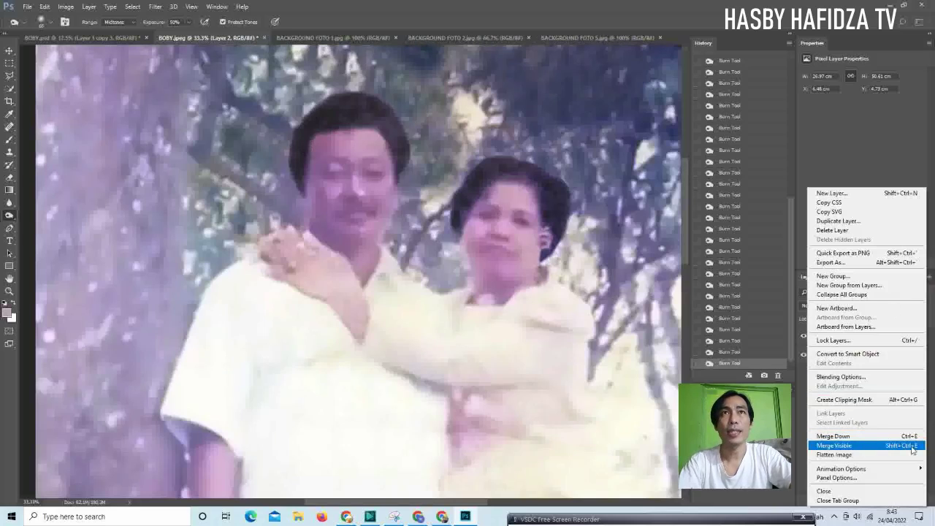
# Merge all visible layers into a single Background layer
pyautogui.click(912, 447)
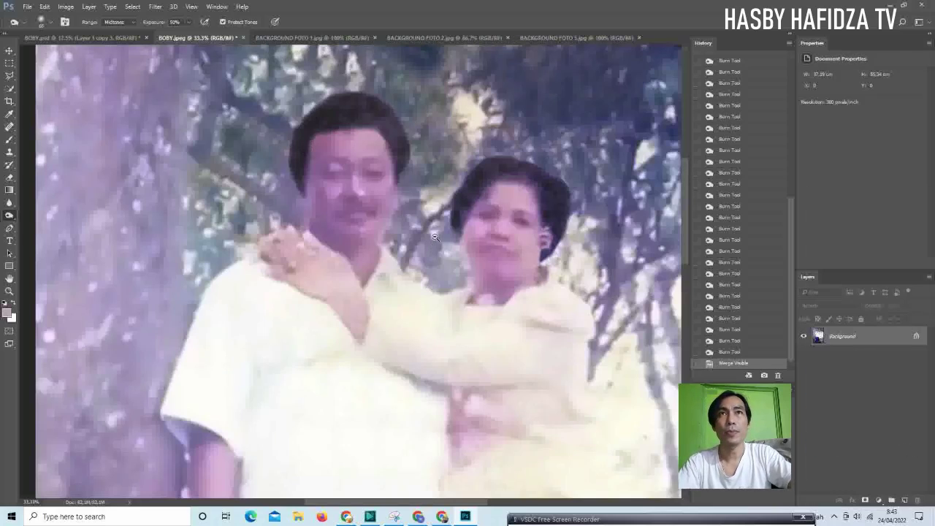
pyautogui.scroll(-3, 435, 230)
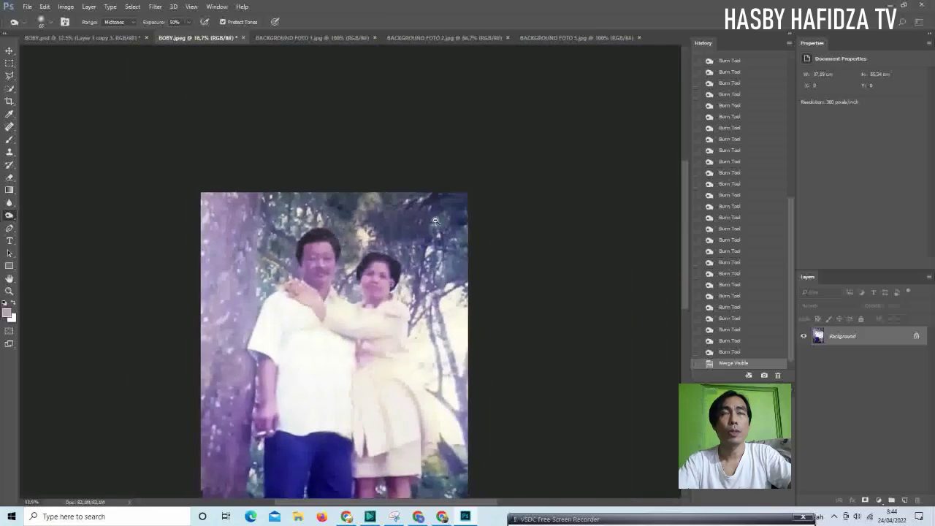
pyautogui.scroll(2, 321, 117)
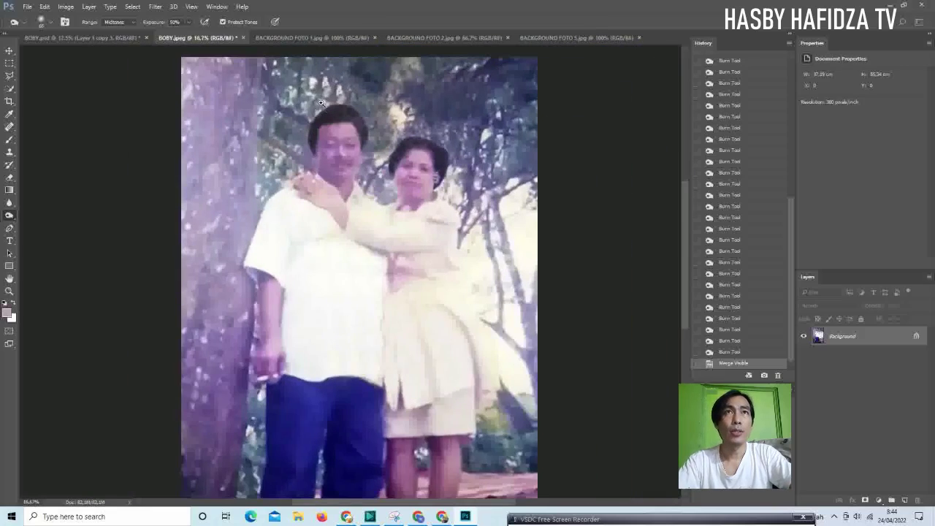
pyautogui.scroll(1, 320, 102)
pyautogui.scroll(1, 307, 124)
pyautogui.scroll(1, 292, 146)
pyautogui.scroll(1, 274, 173)
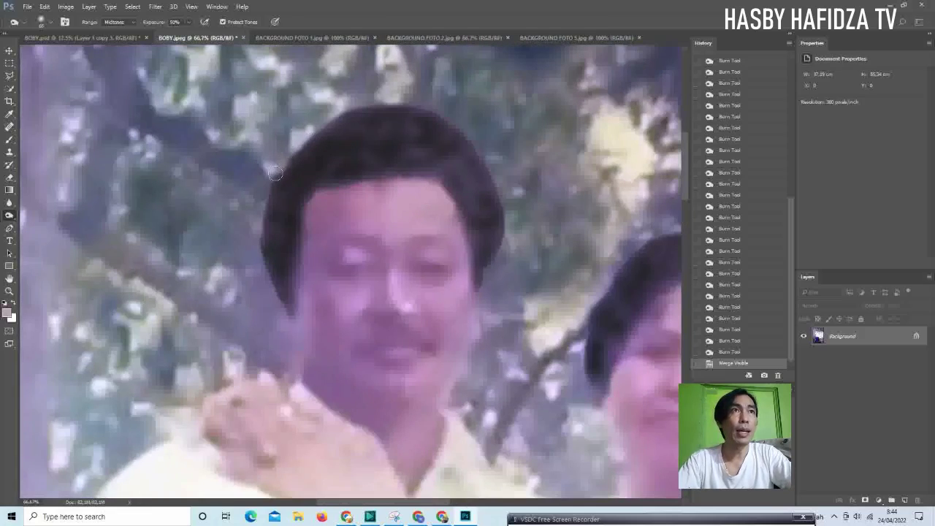
# Soften the man's and woman's hair edges with Blur tool strokes
pyautogui.click(9, 204)
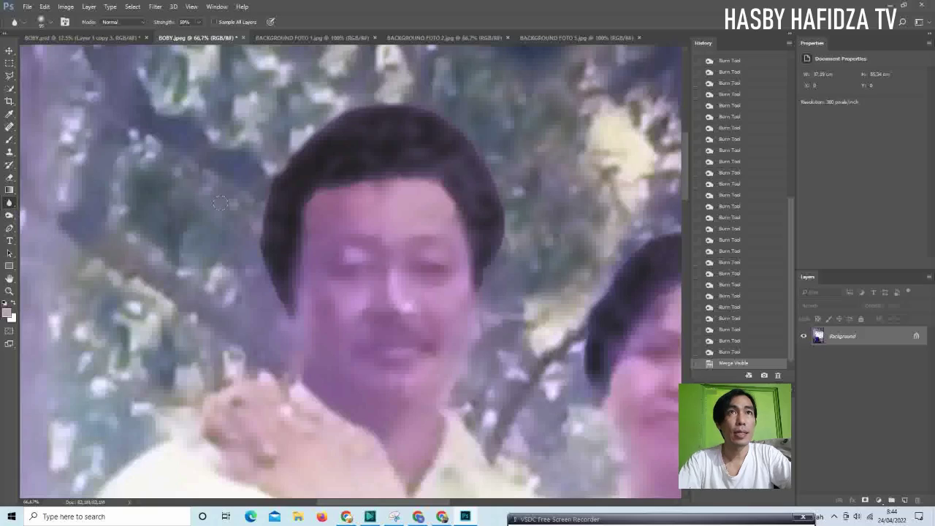
pyautogui.moveTo(272, 182); pyautogui.dragTo(260, 190)
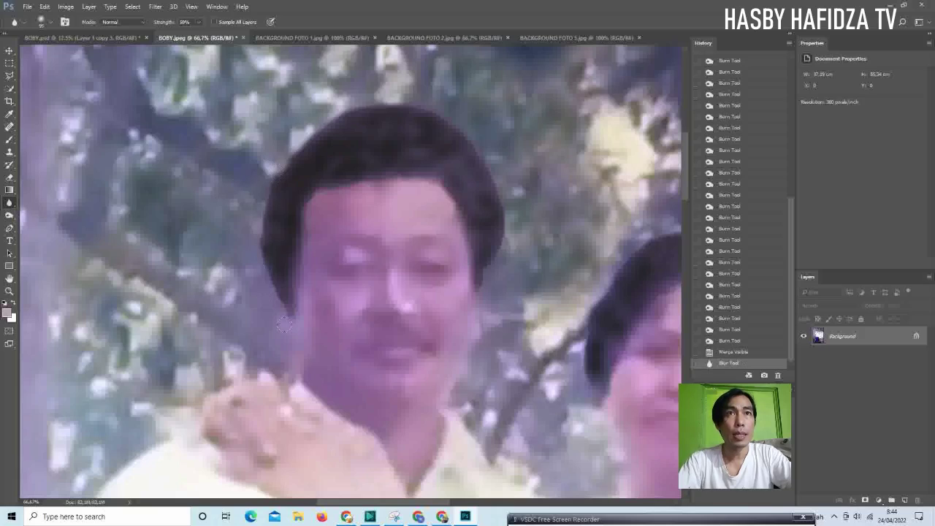
pyautogui.moveTo(292, 348); pyautogui.dragTo(263, 258)
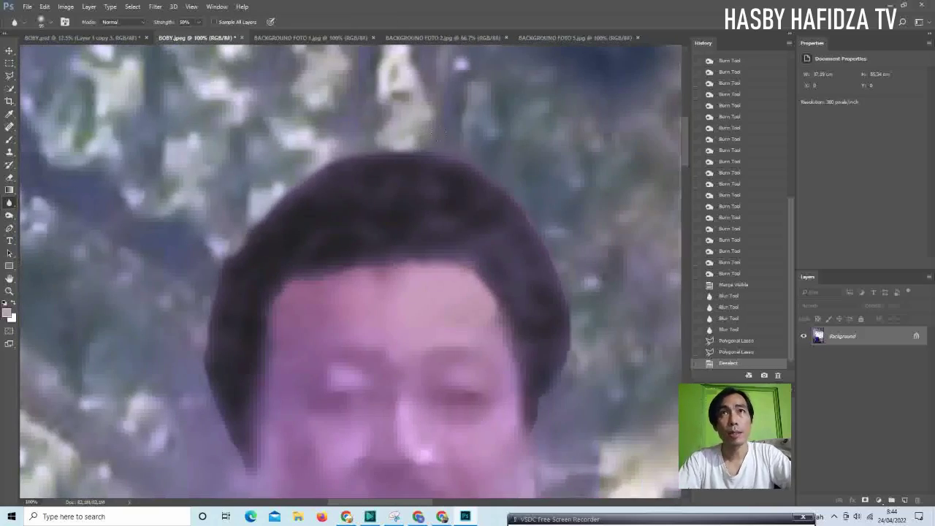
pyautogui.moveTo(558, 307); pyautogui.dragTo(522, 217)
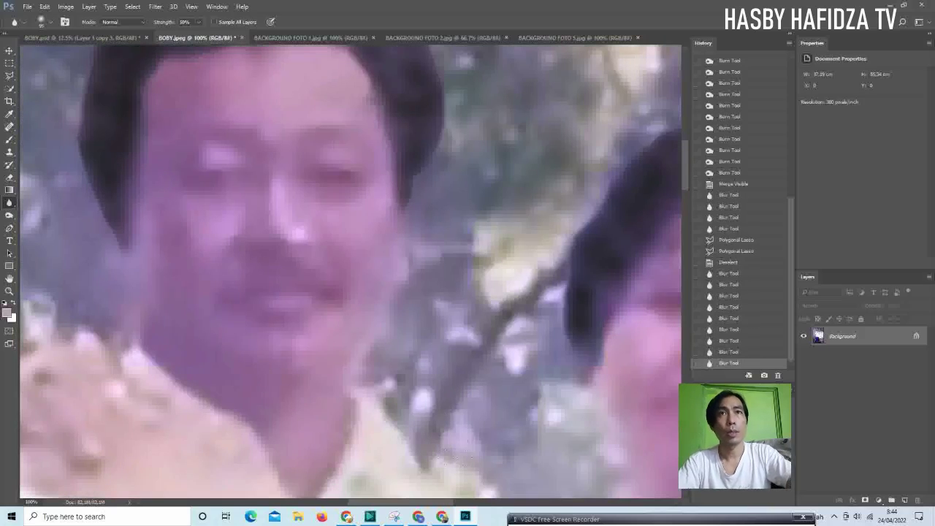
pyautogui.scroll(-3, 456, 369)
pyautogui.scroll(1, 456, 369)
pyautogui.scroll(1, 456, 370)
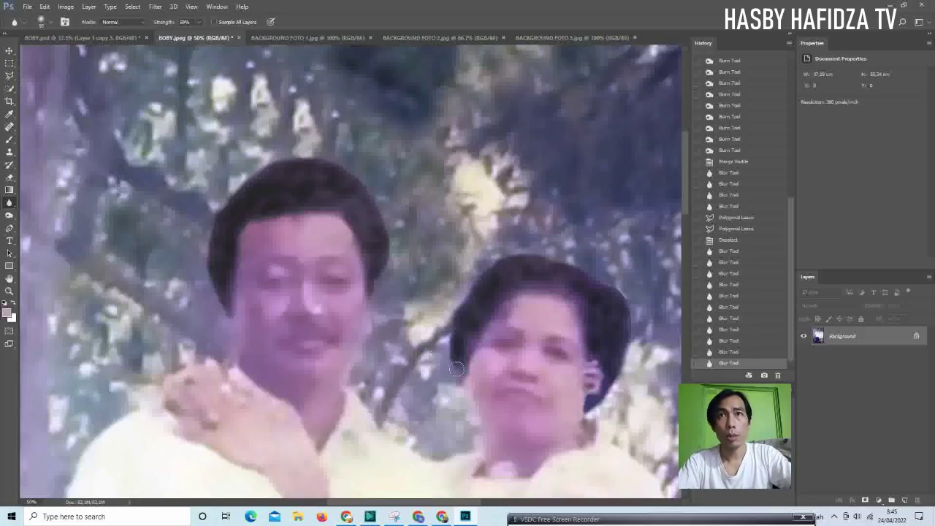
pyautogui.scroll(1, 456, 370)
pyautogui.scroll(3, 570, 271)
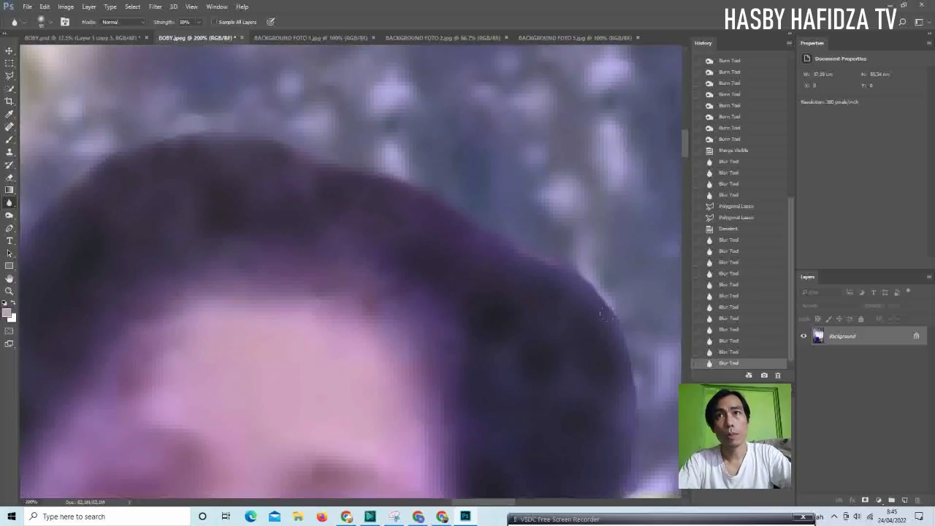
pyautogui.scroll(-1, 512, 292)
pyautogui.scroll(-1, 463, 276)
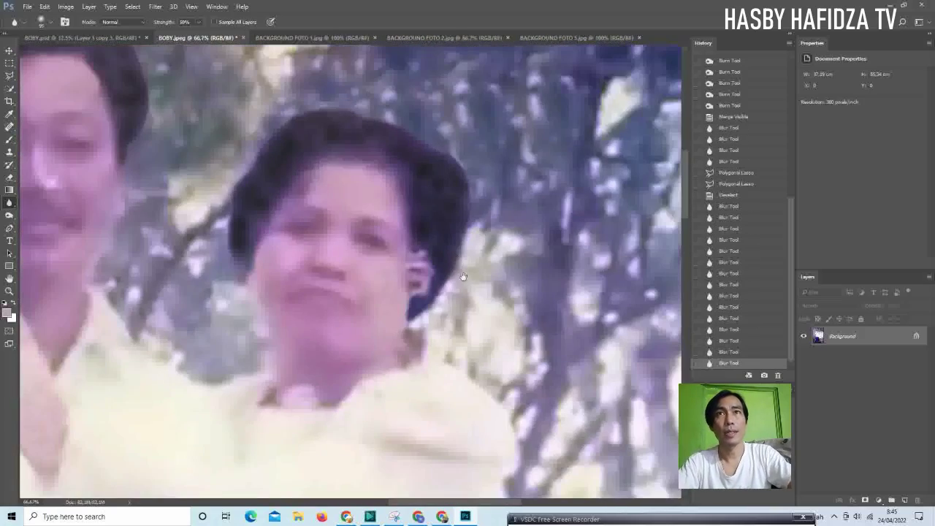
pyautogui.scroll(-1, 412, 338)
pyautogui.scroll(-1, 292, 278)
pyautogui.scroll(5, 115, 214)
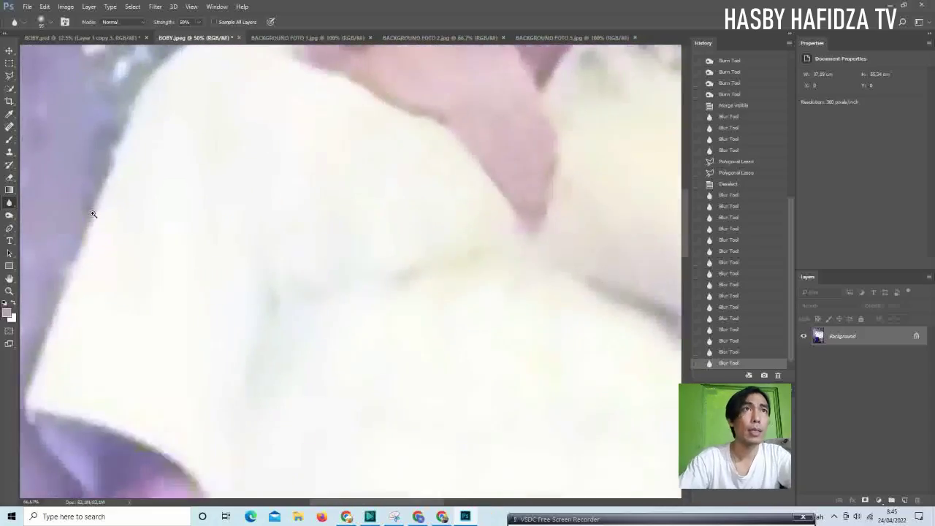
pyautogui.scroll(-3, 115, 214)
pyautogui.scroll(2, 476, 382)
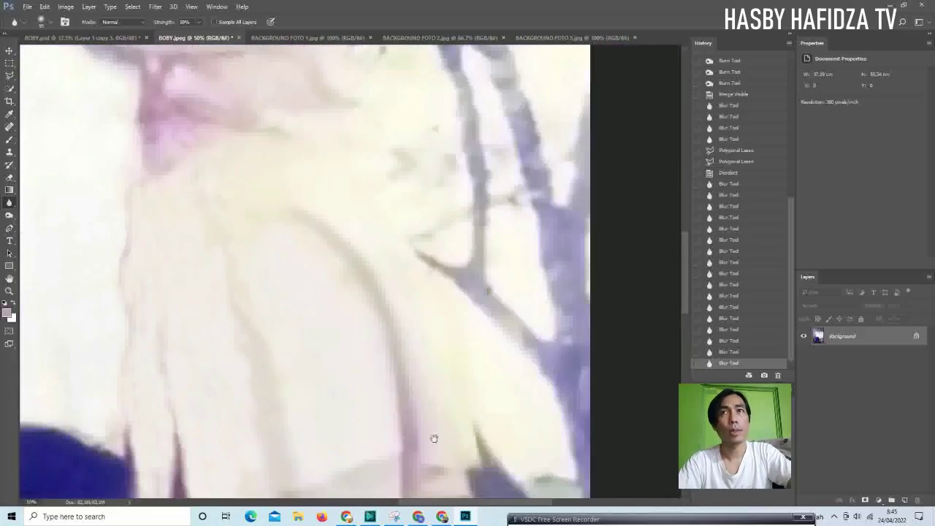
pyautogui.scroll(-1, 413, 395)
pyautogui.scroll(-1, 413, 395)
pyautogui.scroll(-1, 413, 395)
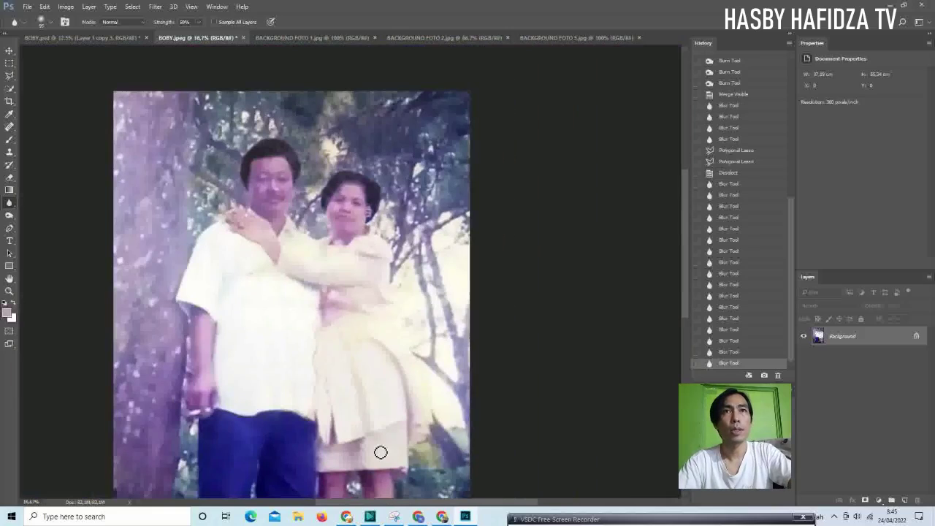
pyautogui.scroll(-1, 363, 427)
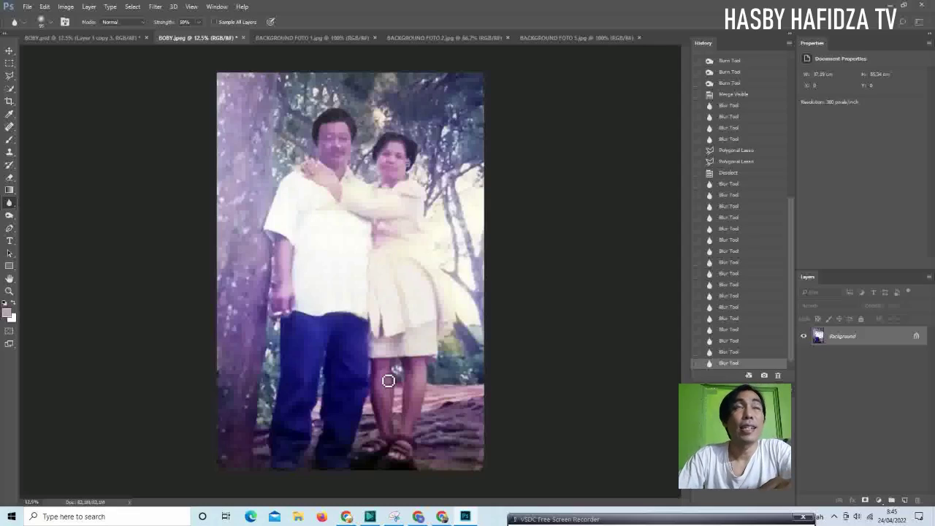
# Brighten the photo and fine-tune its contrast with a Brightness/Contrast adjustment
pyautogui.click(63, 7)
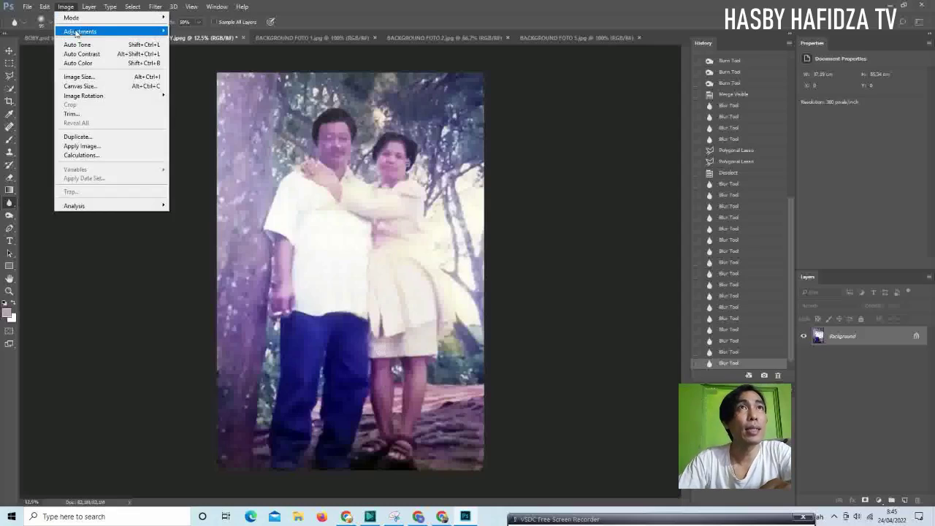
pyautogui.click(67, 7)
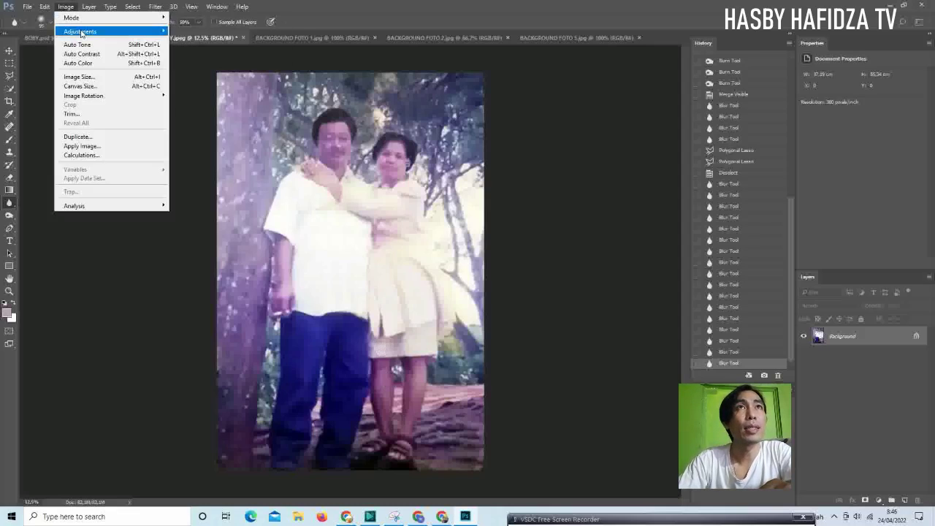
pyautogui.moveTo(80, 32)
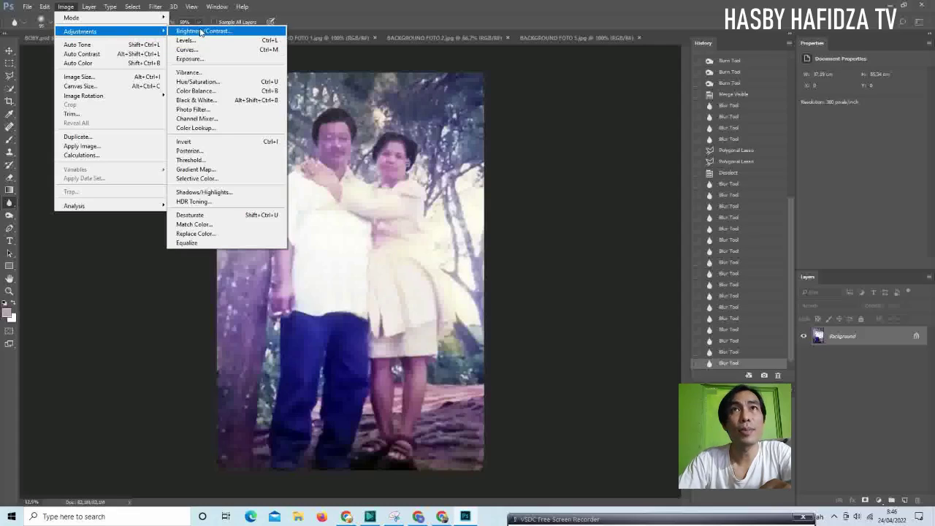
pyautogui.click(199, 31)
pyautogui.moveTo(478, 147)
pyautogui.mouseDown()
pyautogui.moveTo(567, 195)
pyautogui.moveTo(541, 220)
pyautogui.moveTo(555, 224)
pyautogui.moveTo(539, 222)
pyautogui.moveTo(548, 223)
pyautogui.mouseUp()
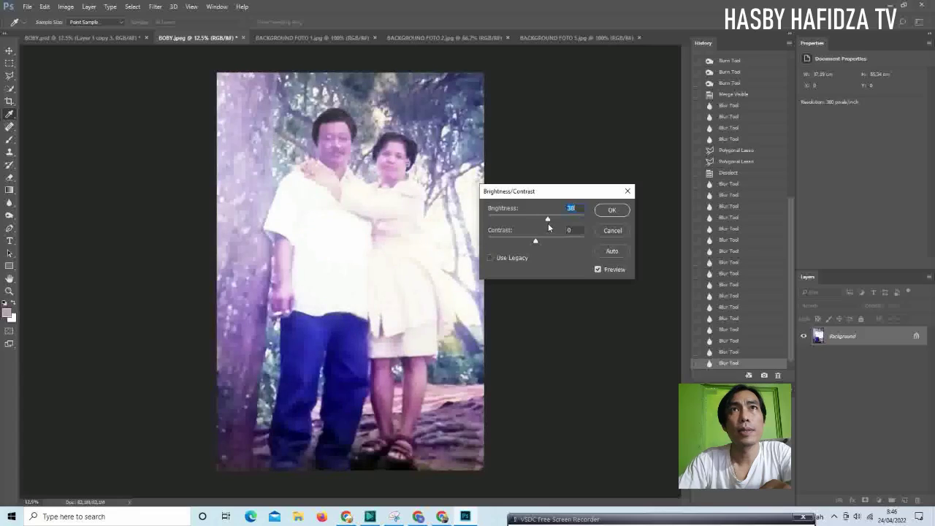
pyautogui.moveTo(535, 241)
pyautogui.mouseDown()
pyautogui.moveTo(508, 243)
pyautogui.moveTo(555, 253)
pyautogui.mouseUp()
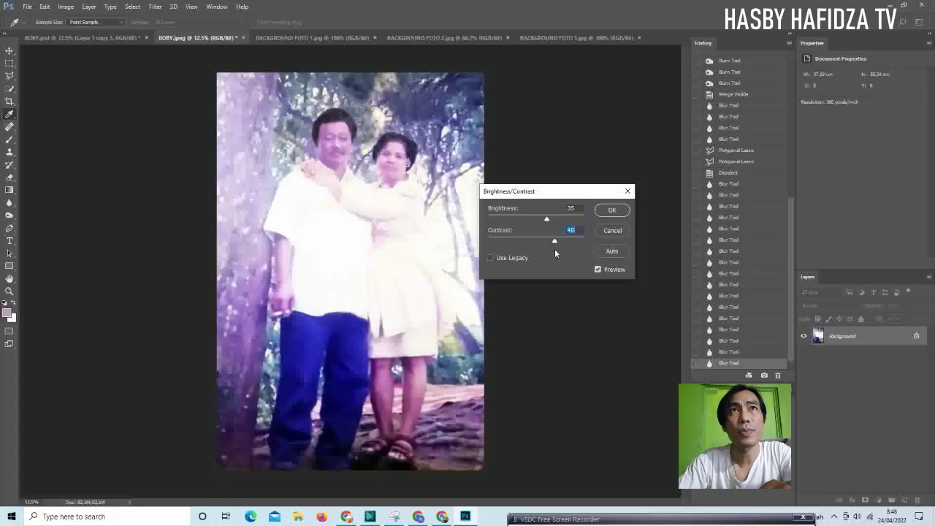
pyautogui.moveTo(544, 253)
pyautogui.mouseDown()
pyautogui.moveTo(555, 255)
pyautogui.moveTo(541, 254)
pyautogui.mouseUp()
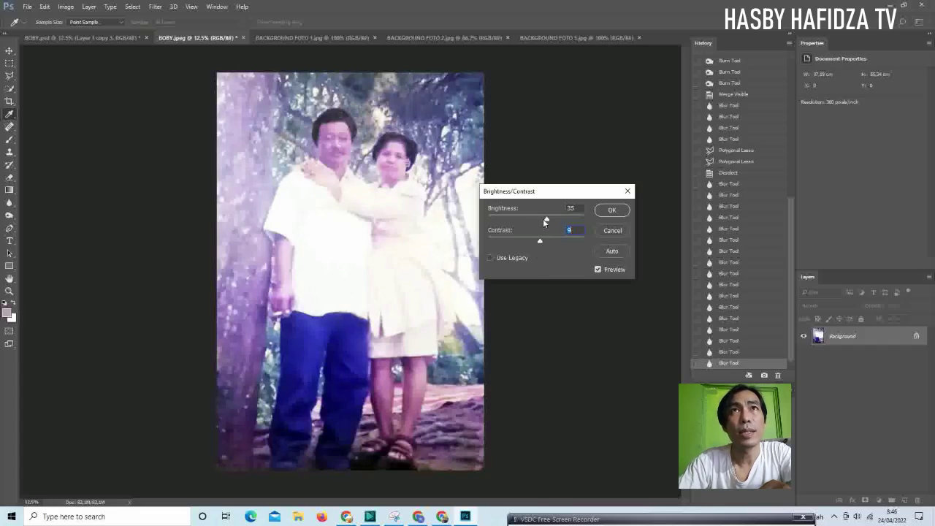
pyautogui.moveTo(547, 221)
pyautogui.mouseDown()
pyautogui.moveTo(556, 222)
pyautogui.moveTo(537, 219)
pyautogui.moveTo(539, 242)
pyautogui.mouseUp()
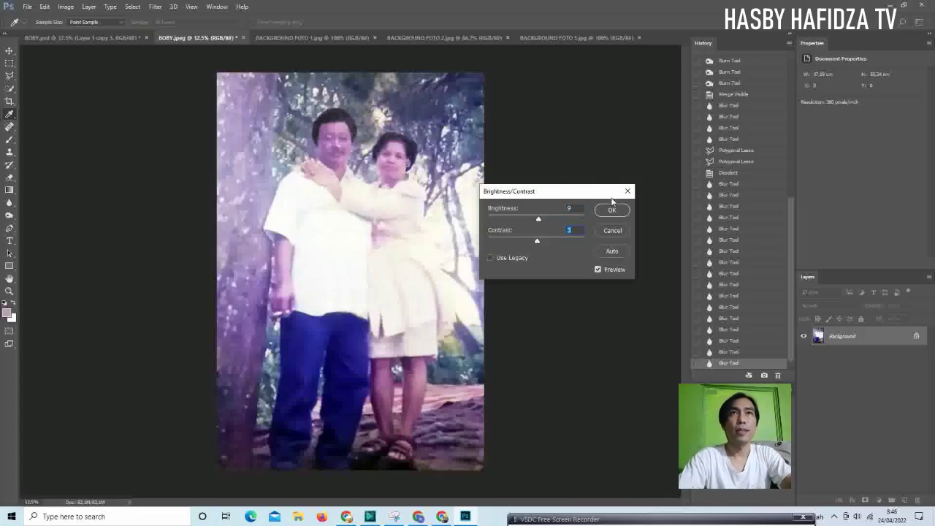
pyautogui.click(614, 211)
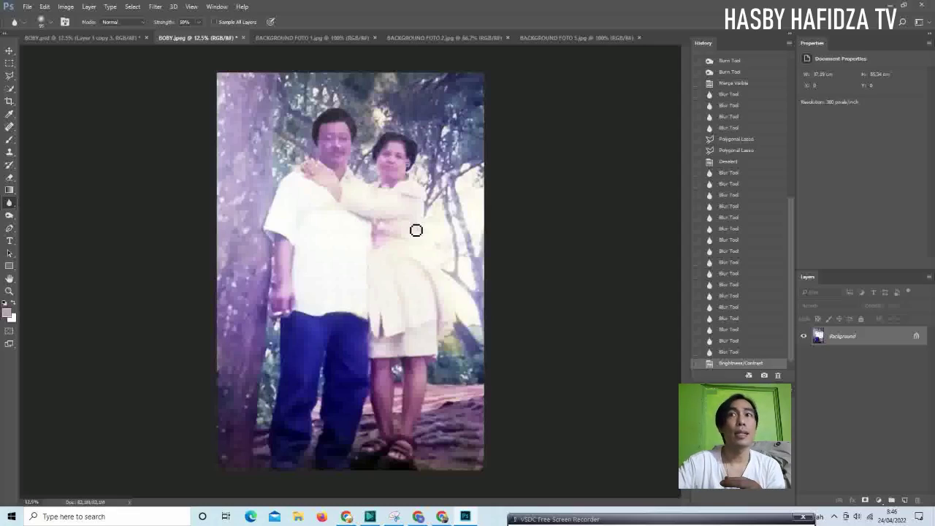
# Save the retouched photo as a JPEG copy named 'boby oke' with default quality
pyautogui.click(27, 9)
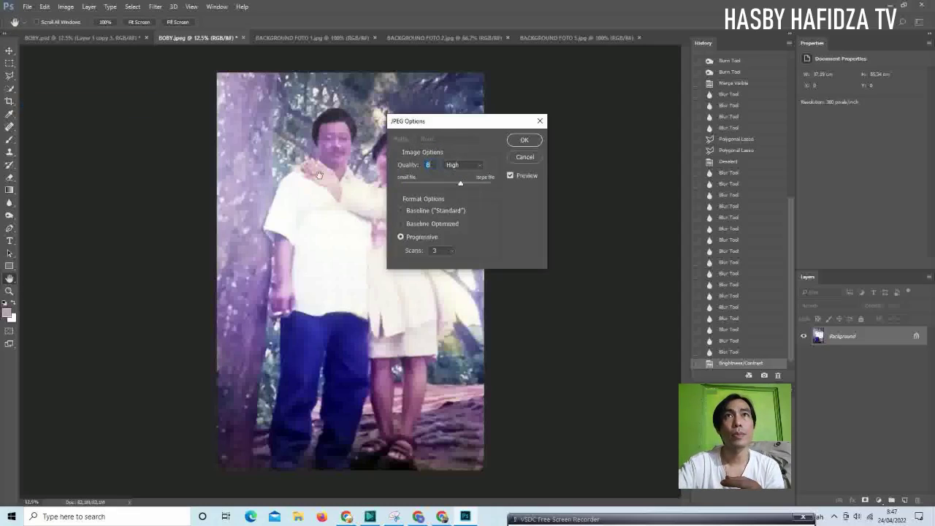
pyautogui.click(526, 159)
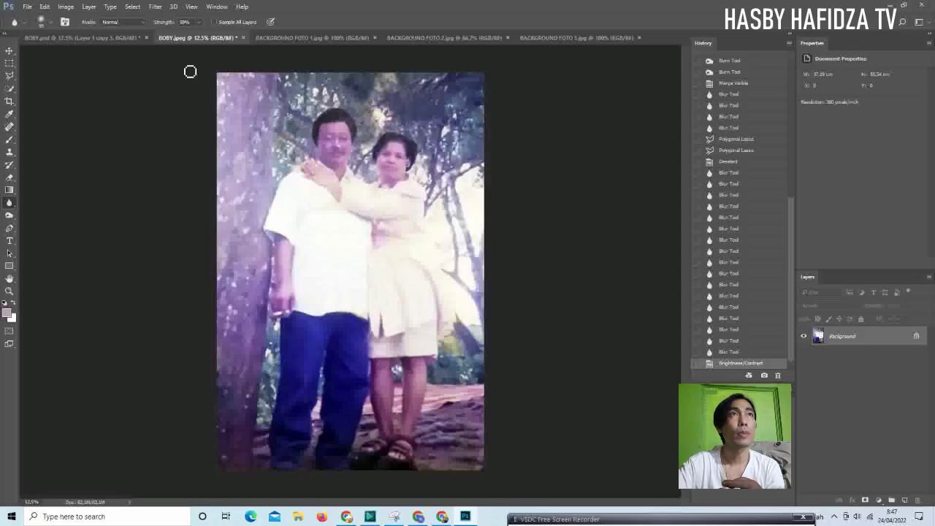
pyautogui.click(27, 6)
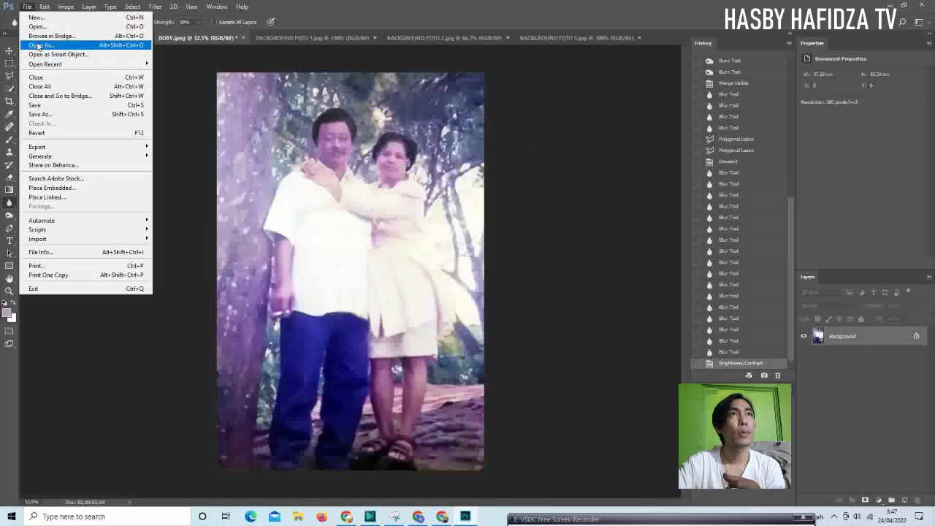
pyautogui.click(49, 114)
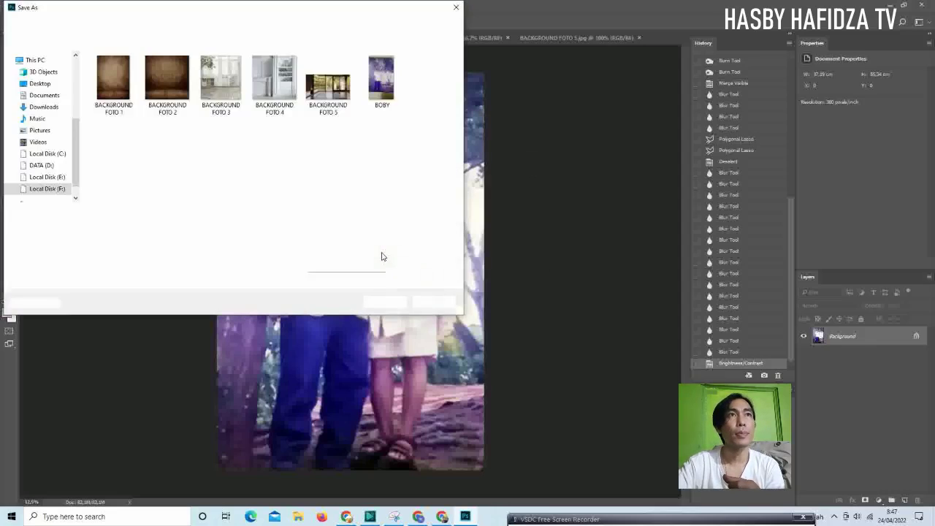
pyautogui.click(191, 228)
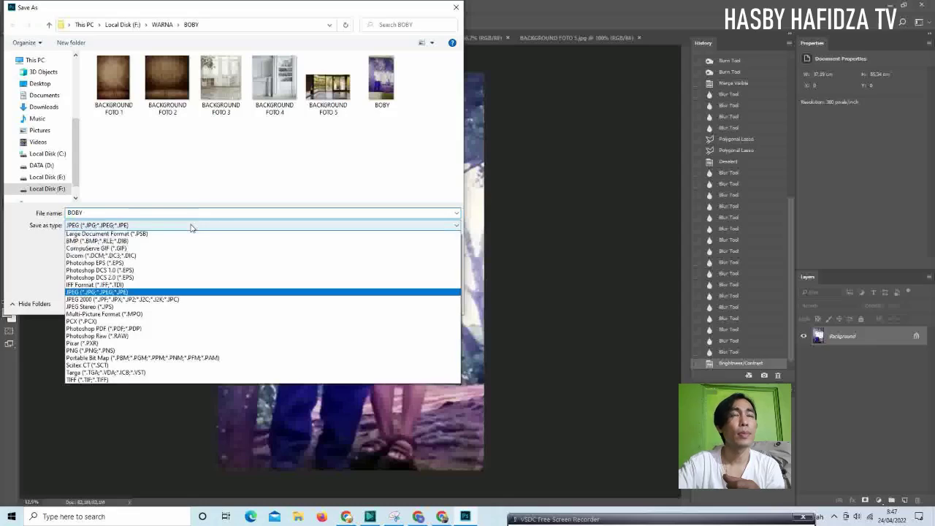
pyautogui.click(179, 298)
pyautogui.click(175, 212)
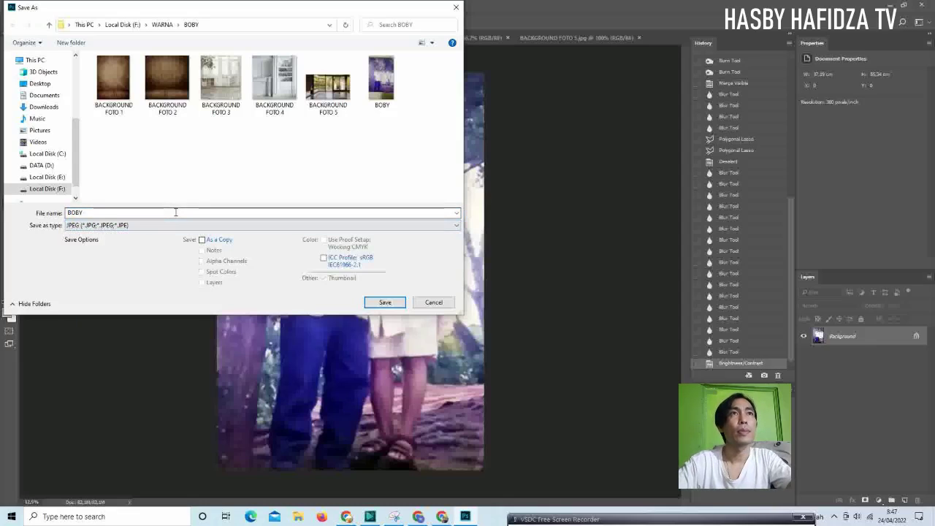
pyautogui.doubleClick(174, 213)
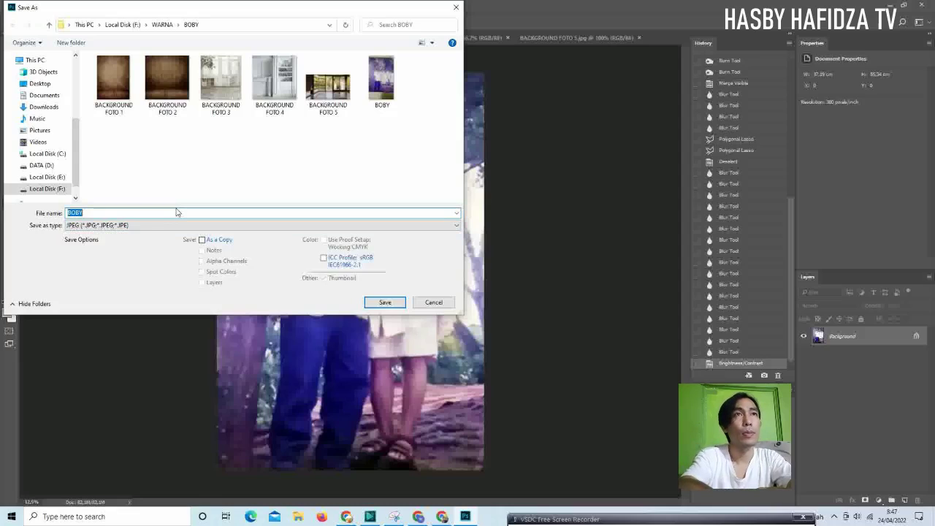
pyautogui.write('boby')
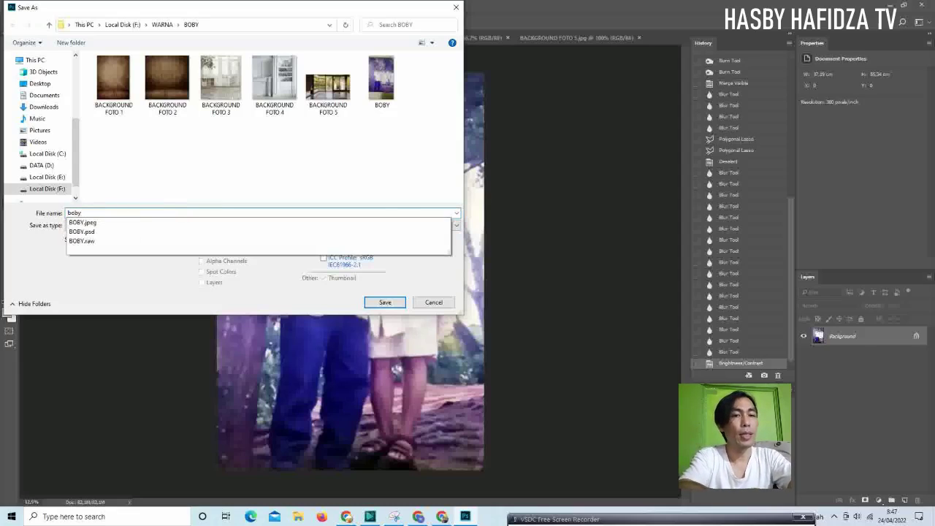
pyautogui.write(' c')
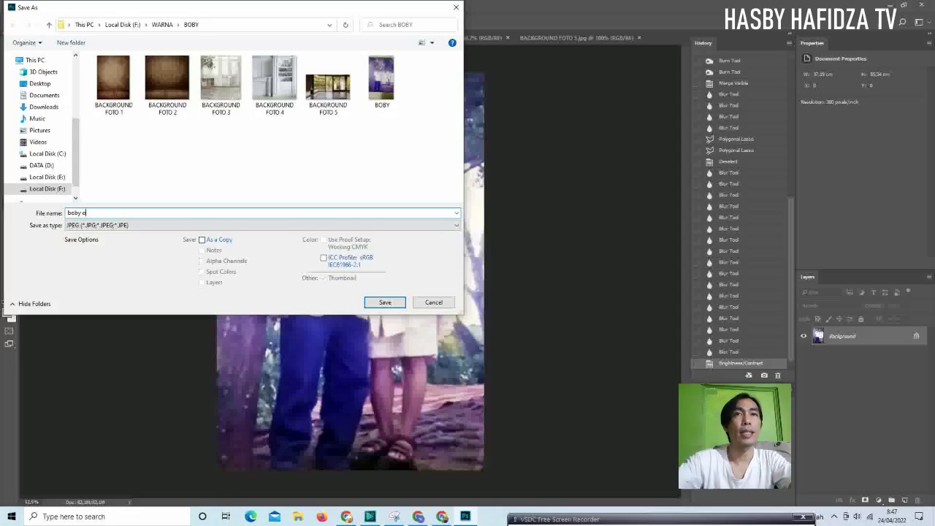
pyautogui.click(380, 302)
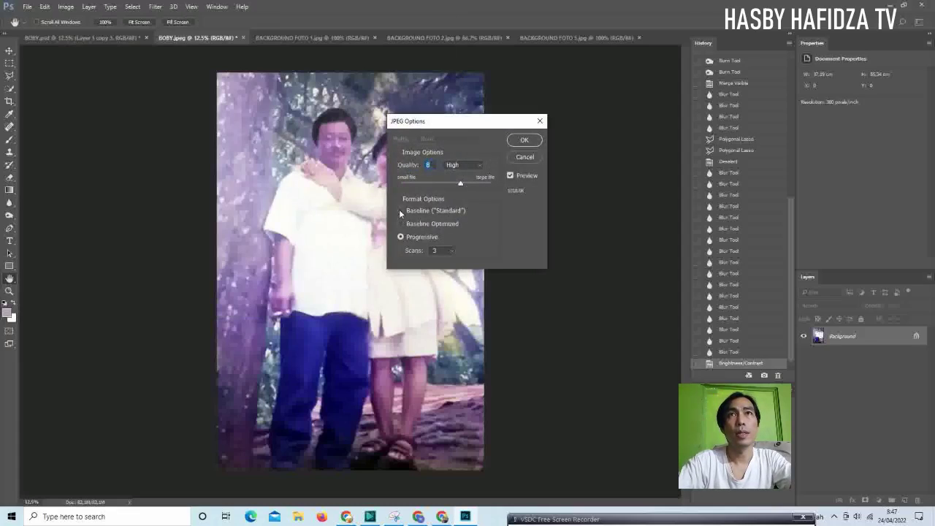
pyautogui.click(525, 143)
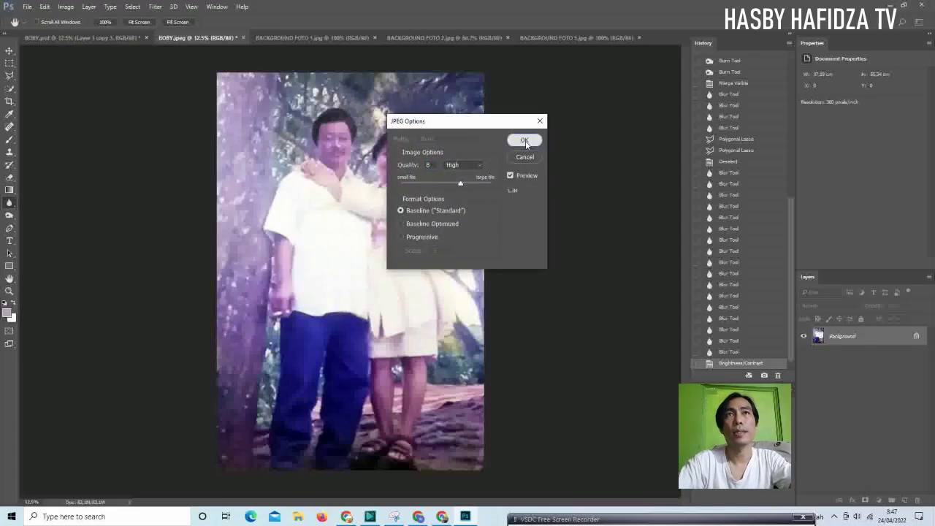
# Review the Image Size settings and confirm them unchanged
pyautogui.click(65, 6)
pyautogui.click(87, 76)
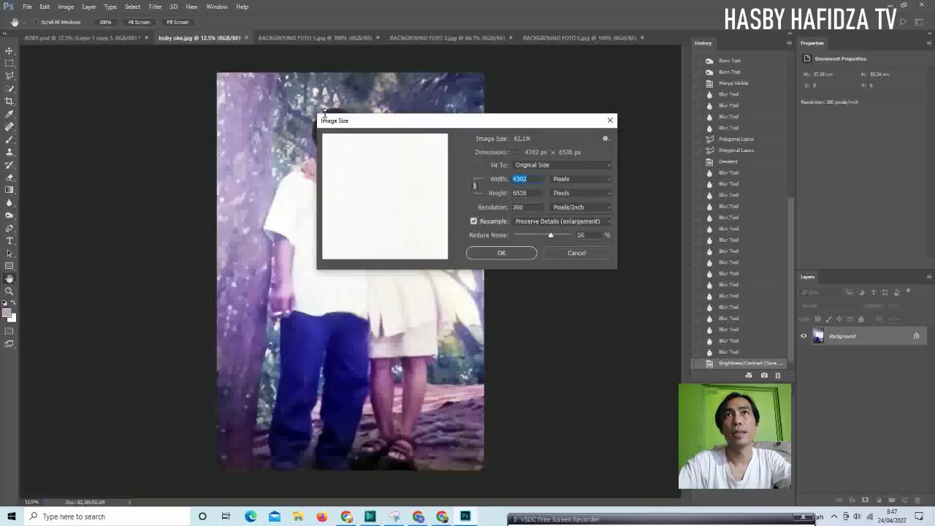
pyautogui.click(511, 253)
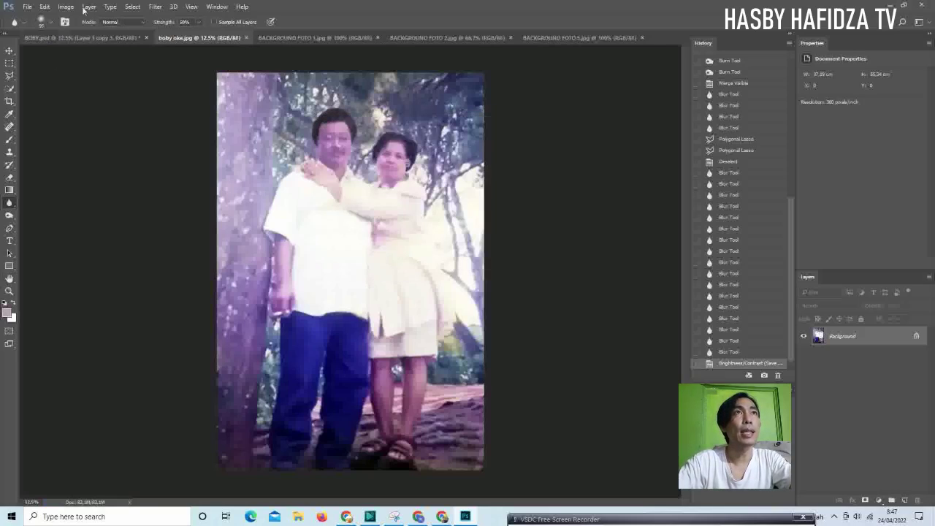
# Reopen the original unretouched BOBY JPEG and zoom in to inspect it
pyautogui.click(29, 7)
pyautogui.click(59, 27)
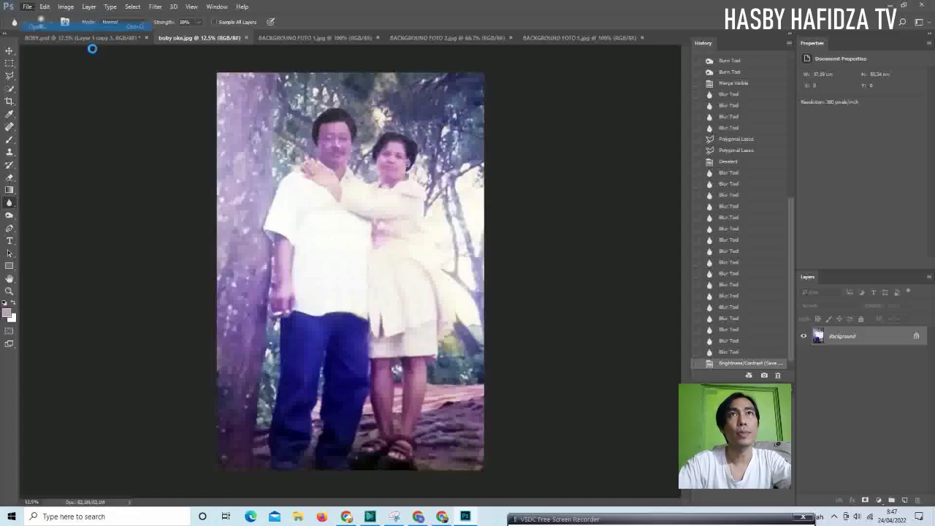
pyautogui.click(162, 137)
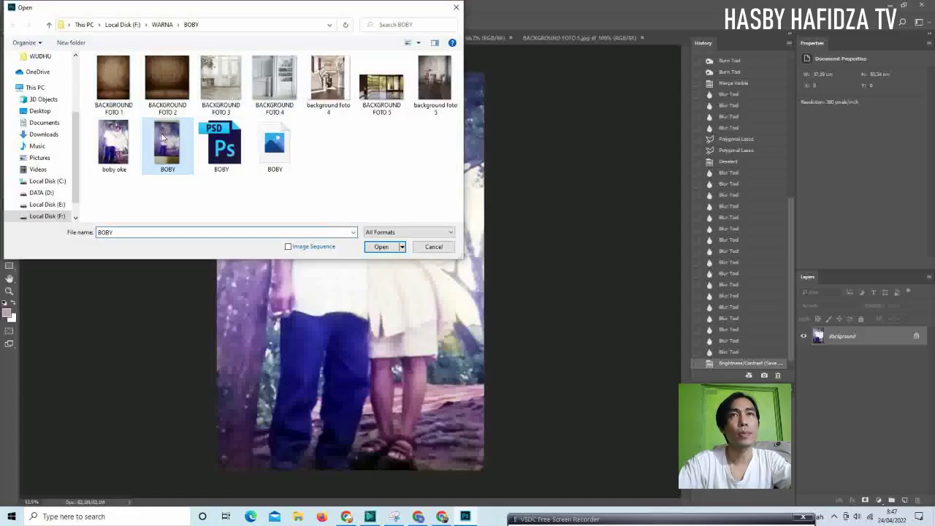
pyautogui.click(381, 247)
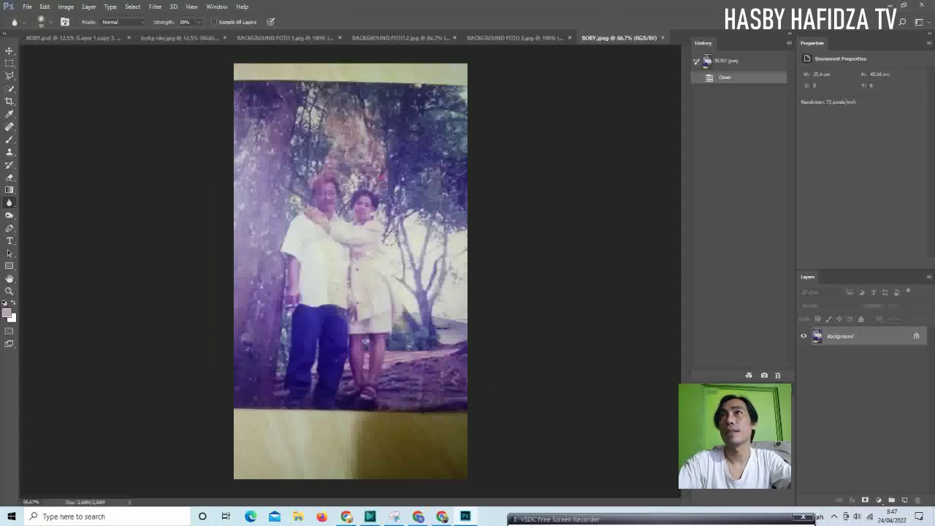
pyautogui.click(904, 7)
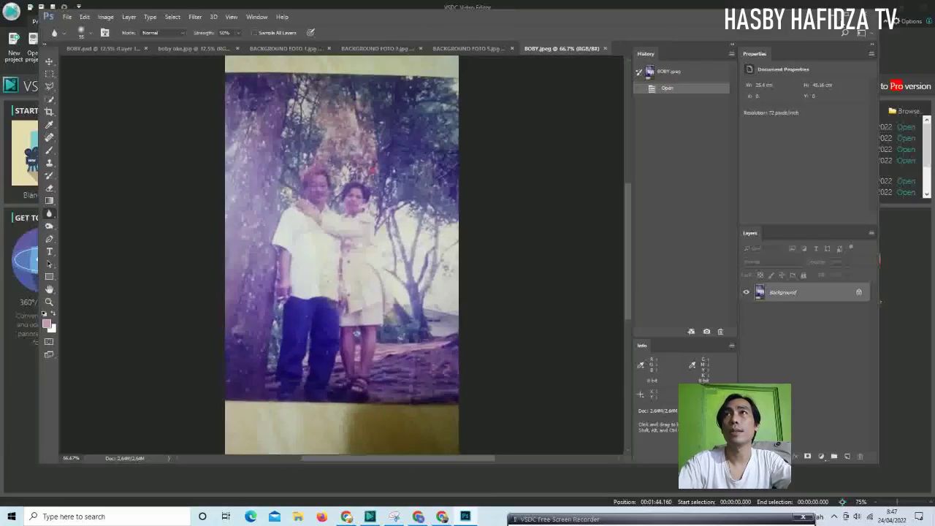
pyautogui.click(846, 14)
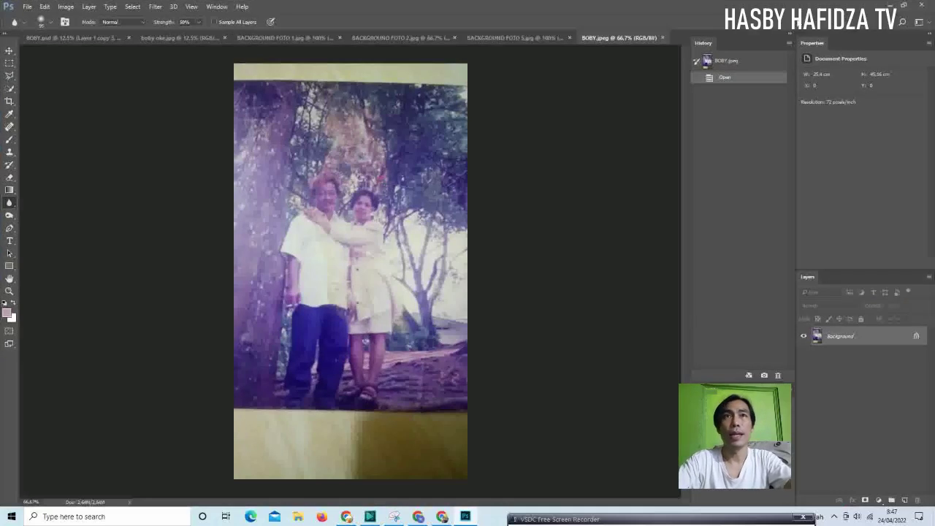
pyautogui.scroll(1, 366, 191)
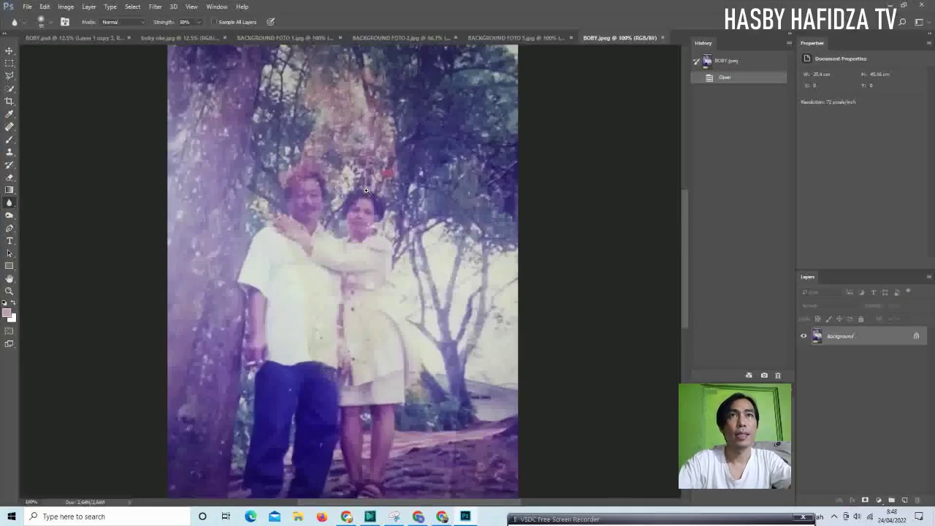
pyautogui.scroll(1, 366, 190)
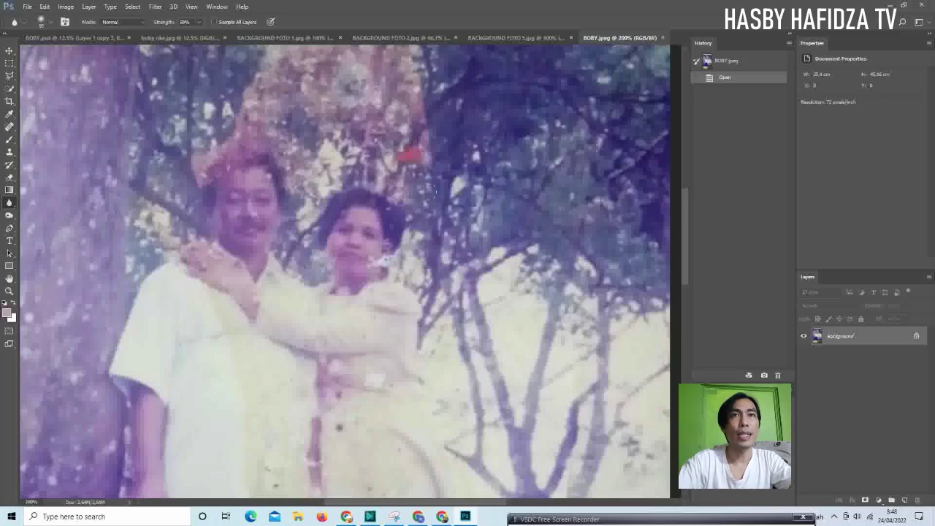
pyautogui.scroll(-2, 527, 282)
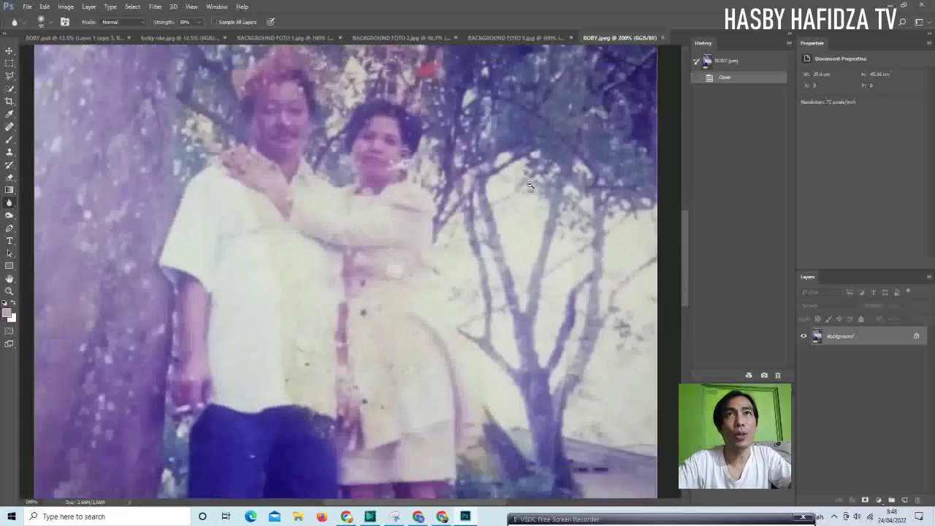
pyautogui.moveTo(515, 213); pyautogui.dragTo(513, 228)
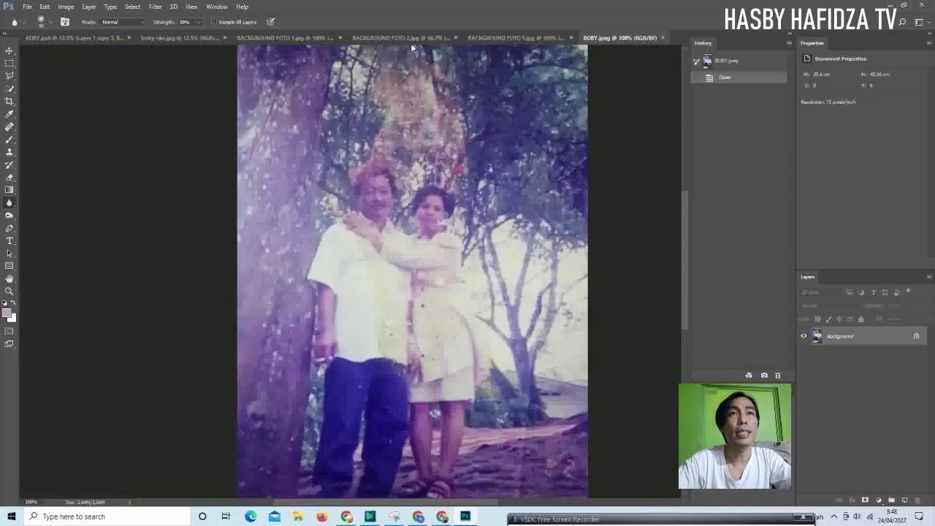
# Switch to the 'boby oke' copy to compare it, then bring up BOBY.psd
pyautogui.click(216, 7)
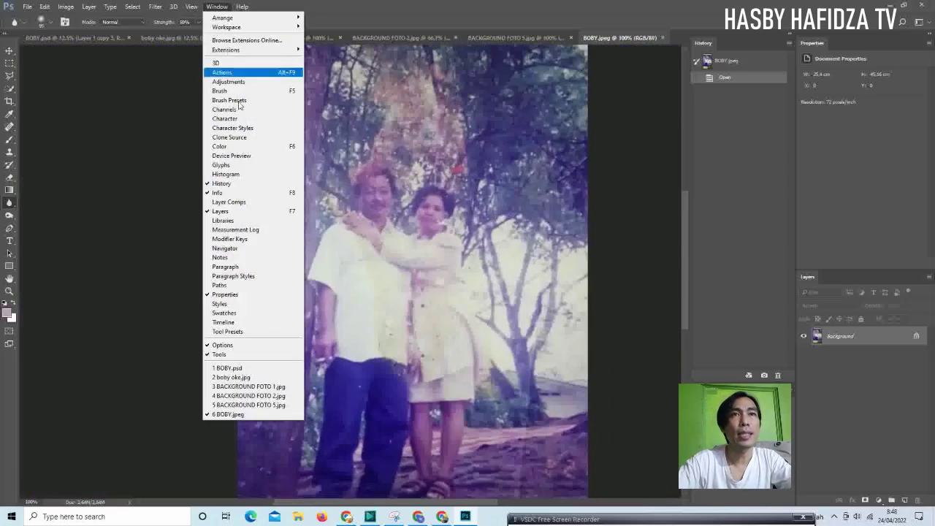
pyautogui.click(277, 379)
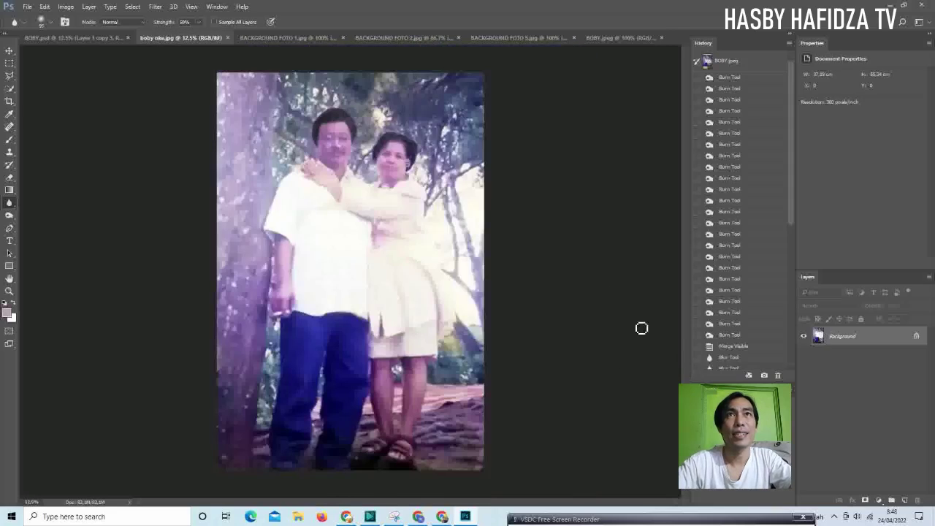
pyautogui.scroll(1, 374, 139)
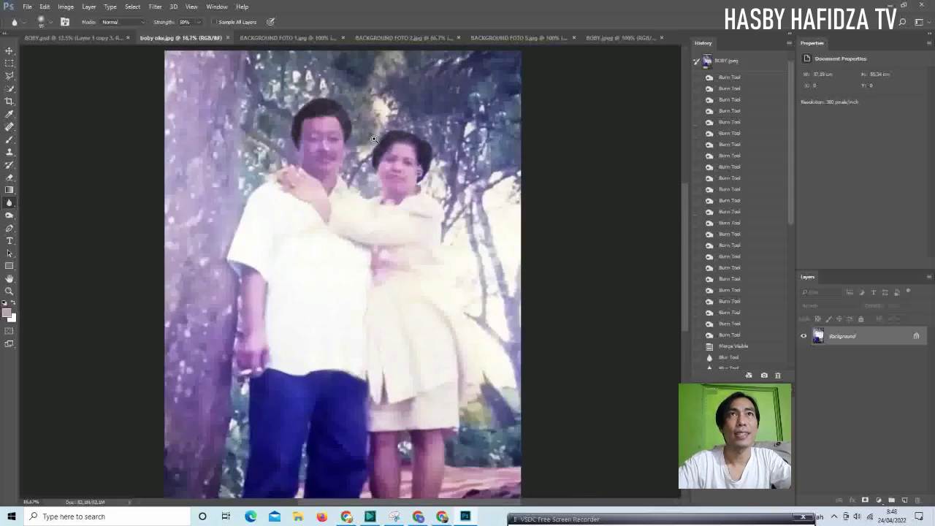
pyautogui.scroll(1, 374, 139)
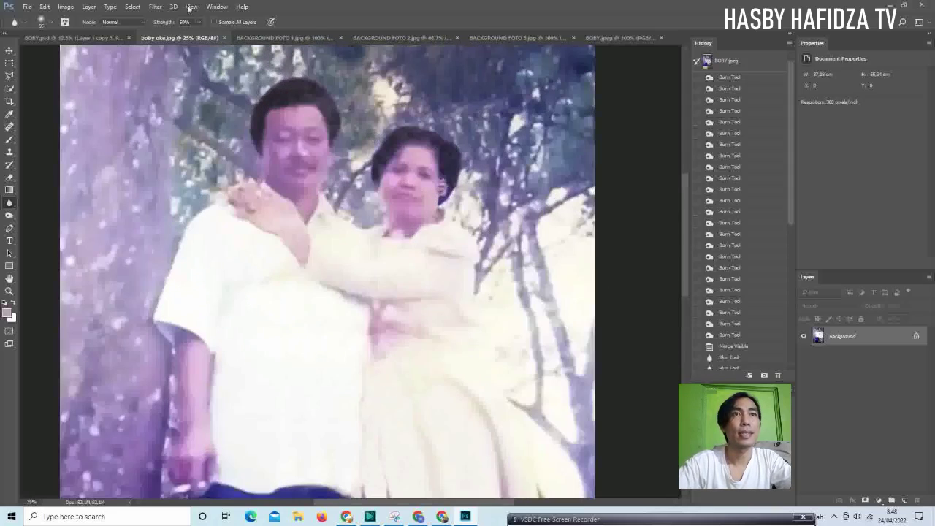
pyautogui.click(217, 6)
pyautogui.click(246, 369)
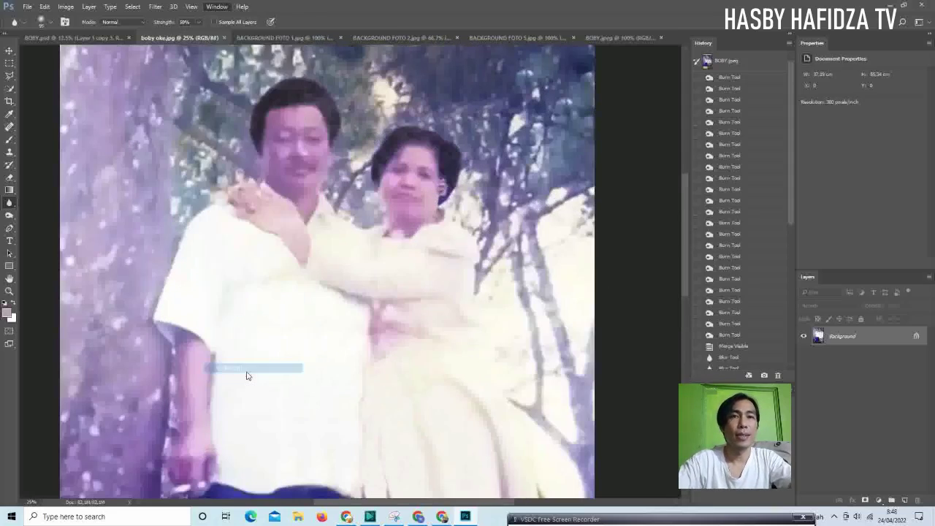